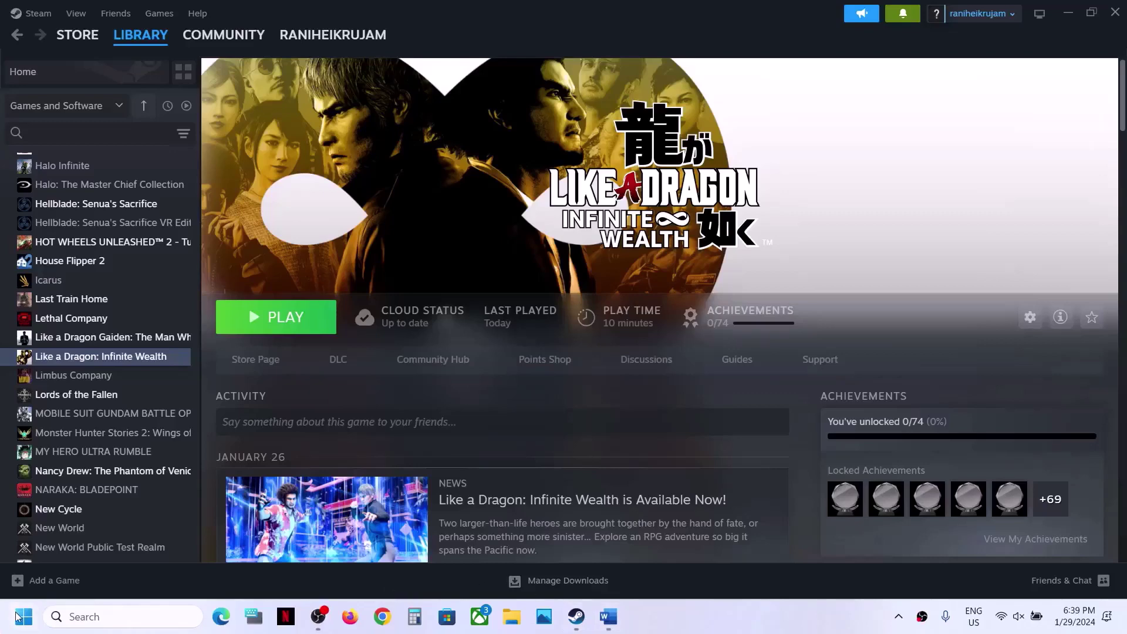
Step: Look at the power options in the Windows Start menu for restarting the PC
{"action": "left_click", "coordinate": [19, 617]}
{"action": "left_click", "coordinate": [427, 567]}
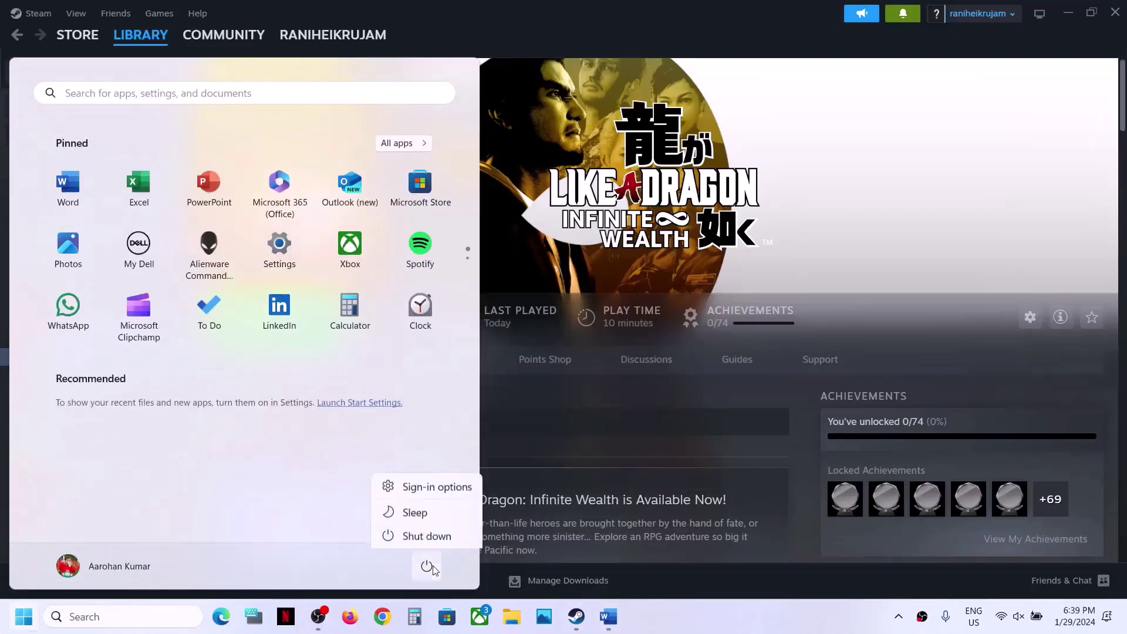
{"action": "key", "text": "Escape"}
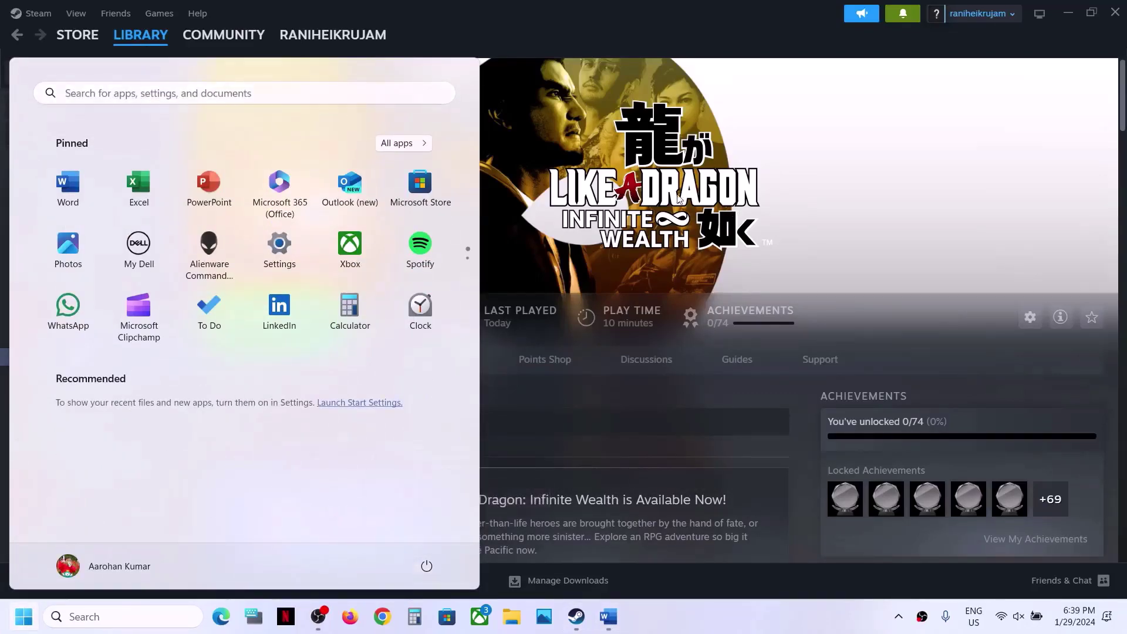
{"action": "left_click", "coordinate": [708, 171]}
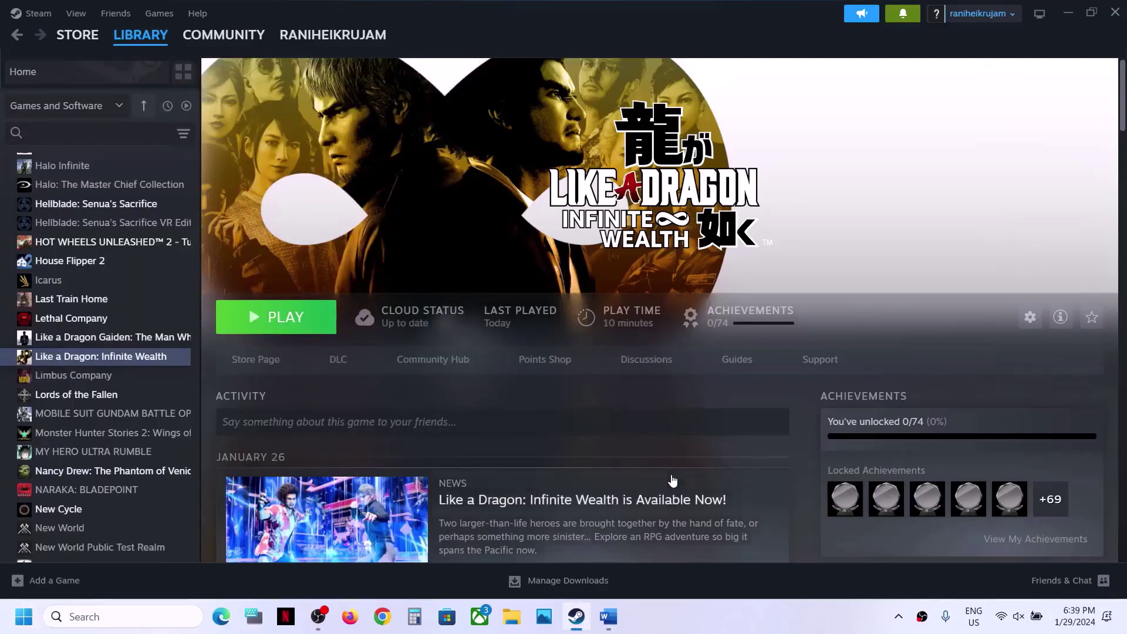
Step: Switch to the Word troubleshooting document and highlight the Step 2 instruction about running the game as an administrator
{"action": "left_click", "coordinate": [609, 616]}
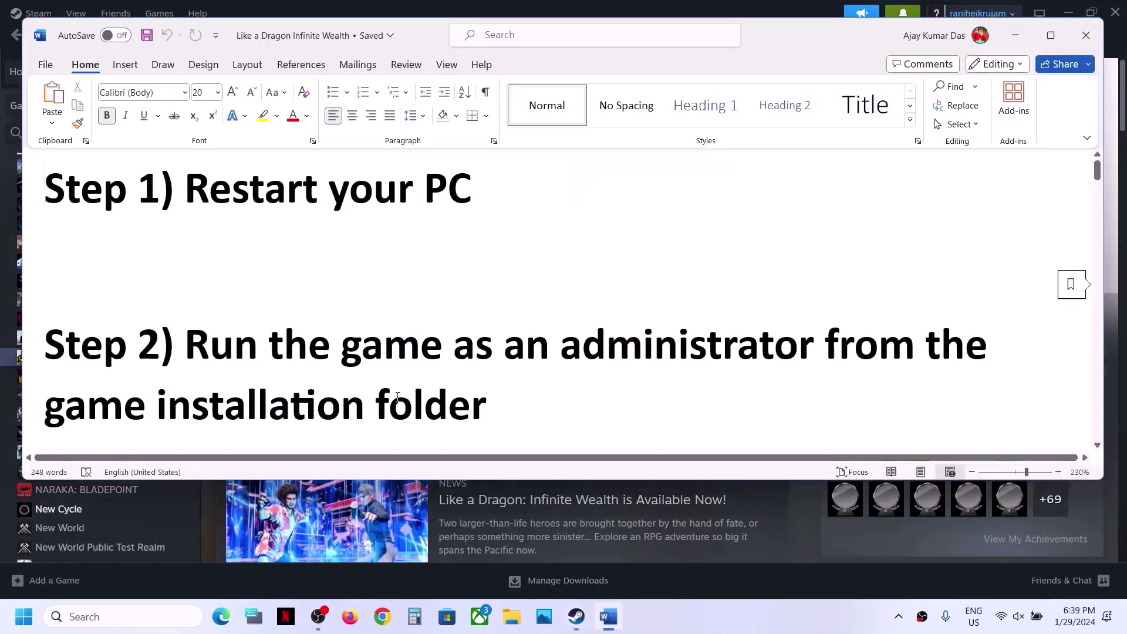
{"action": "left_click_drag", "start_coordinate": [199, 364], "coordinate": [508, 389]}
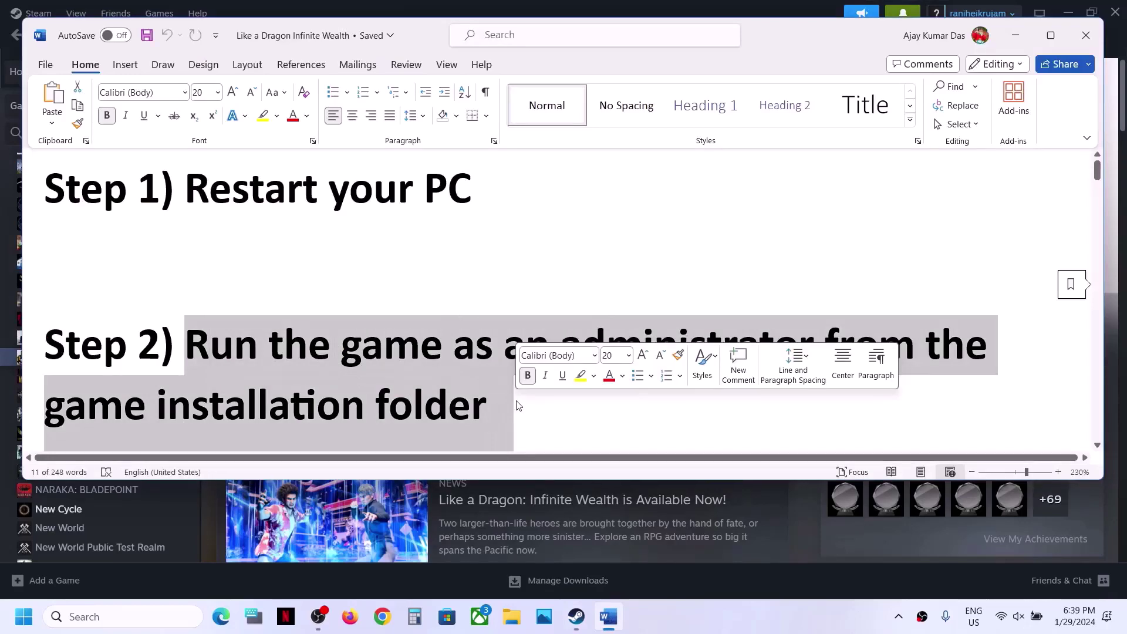
{"action": "left_click", "coordinate": [1018, 36]}
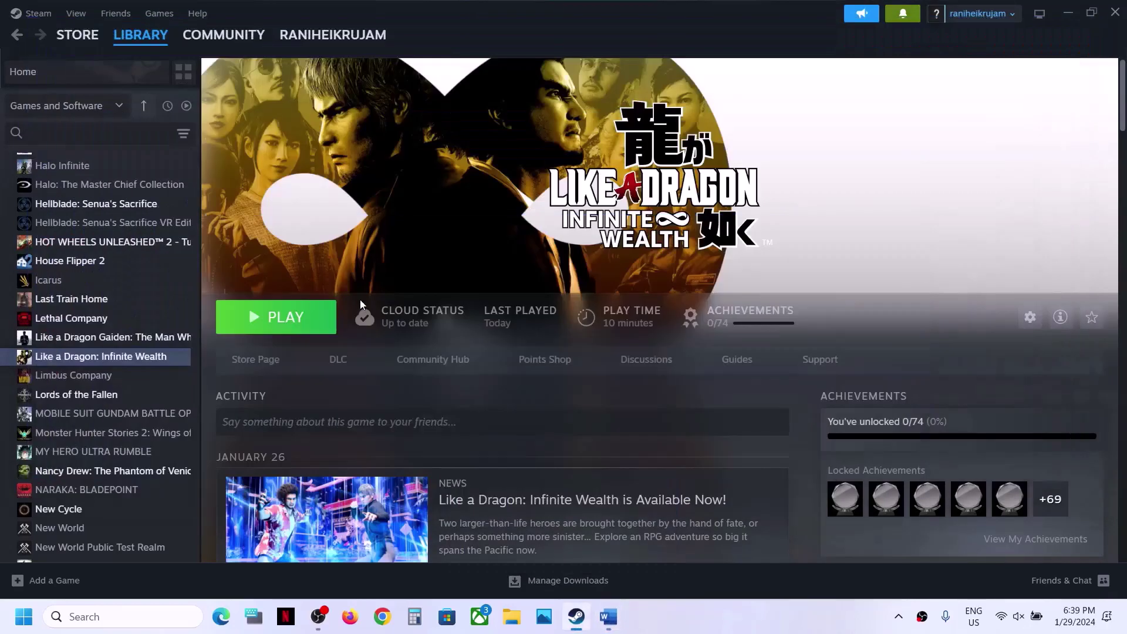
Step: Browse the local files of Like a Dragon: Infinite Wealth from the Steam library and open the runtime\media folder
{"action": "right_click", "coordinate": [146, 362]}
{"action": "mouse_move", "coordinate": [181, 446]}
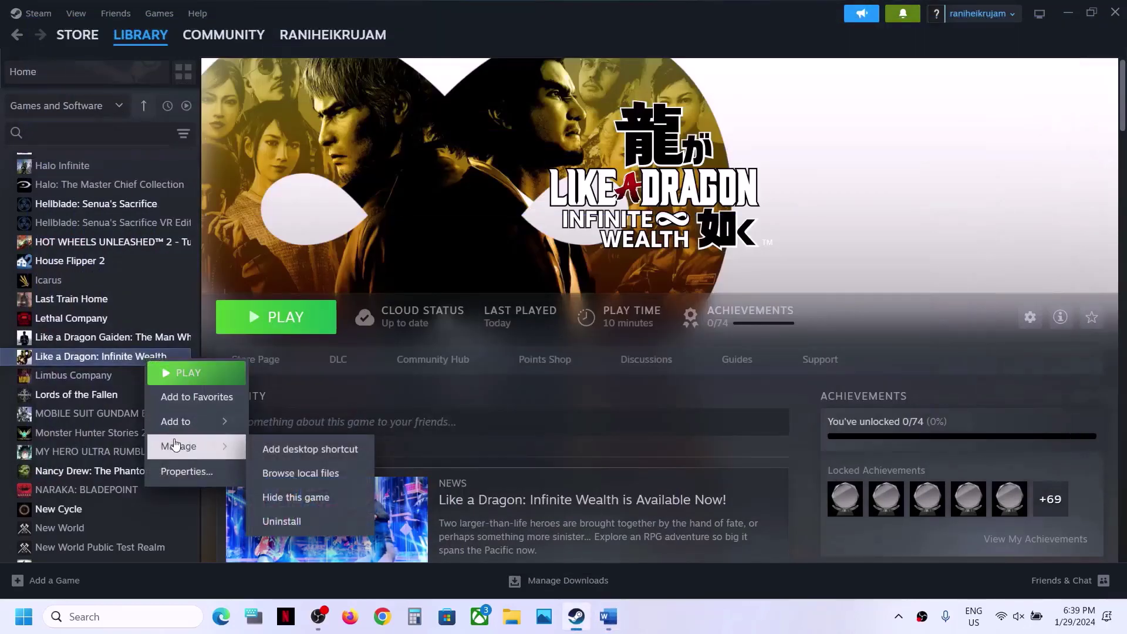
{"action": "left_click", "coordinate": [289, 474]}
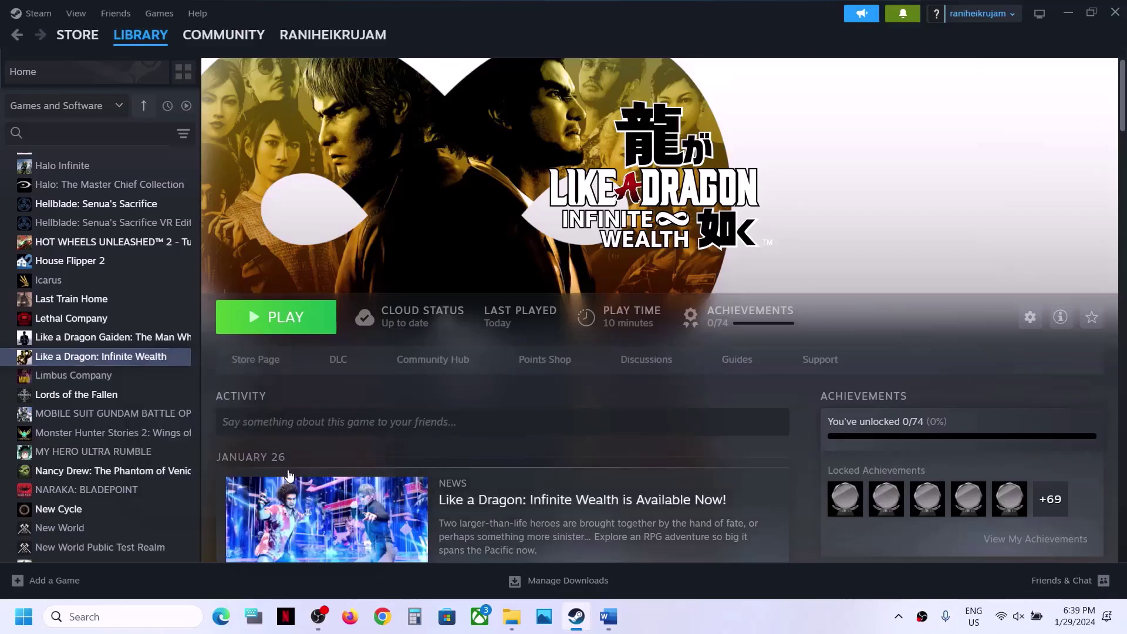
{"action": "left_click", "coordinate": [504, 621]}
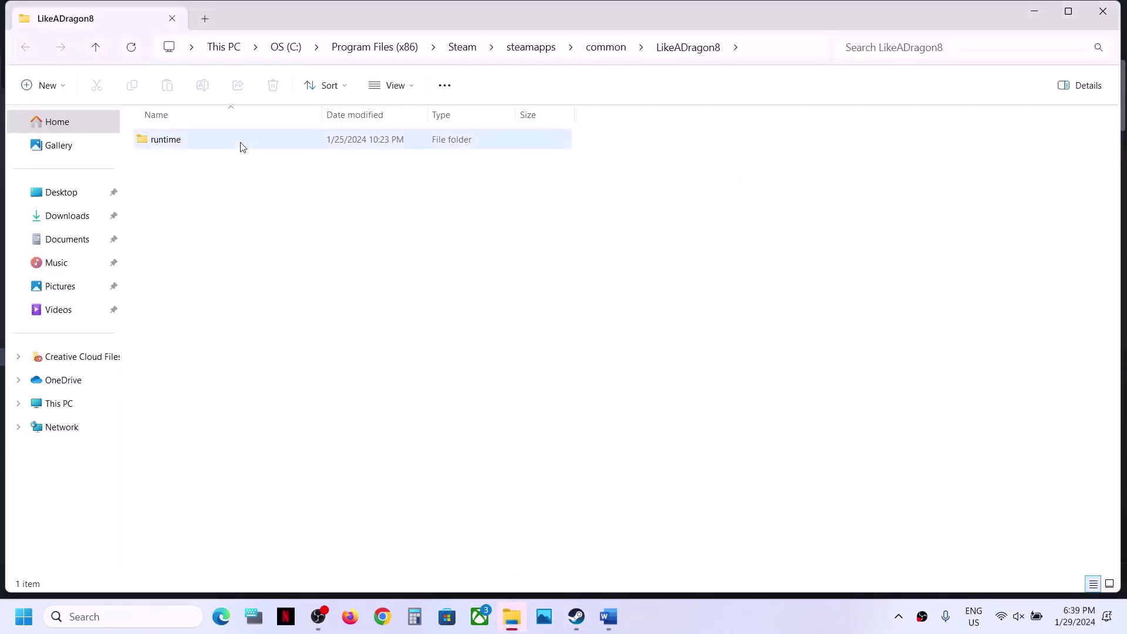
{"action": "left_click", "coordinate": [243, 147]}
{"action": "double_click", "coordinate": [242, 147]}
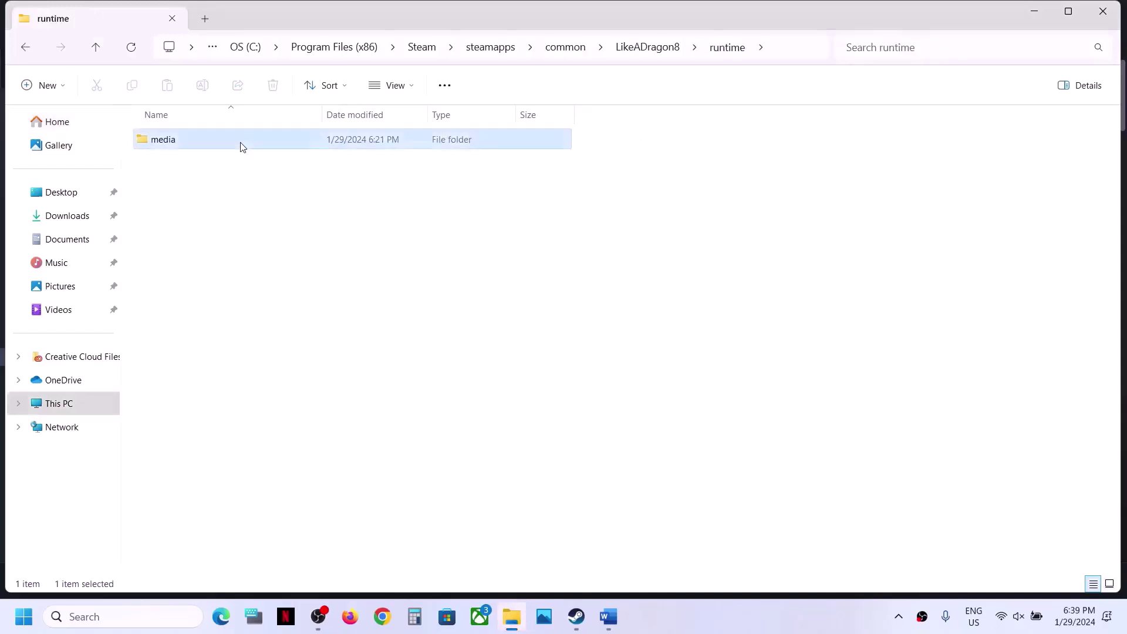
{"action": "double_click", "coordinate": [241, 146]}
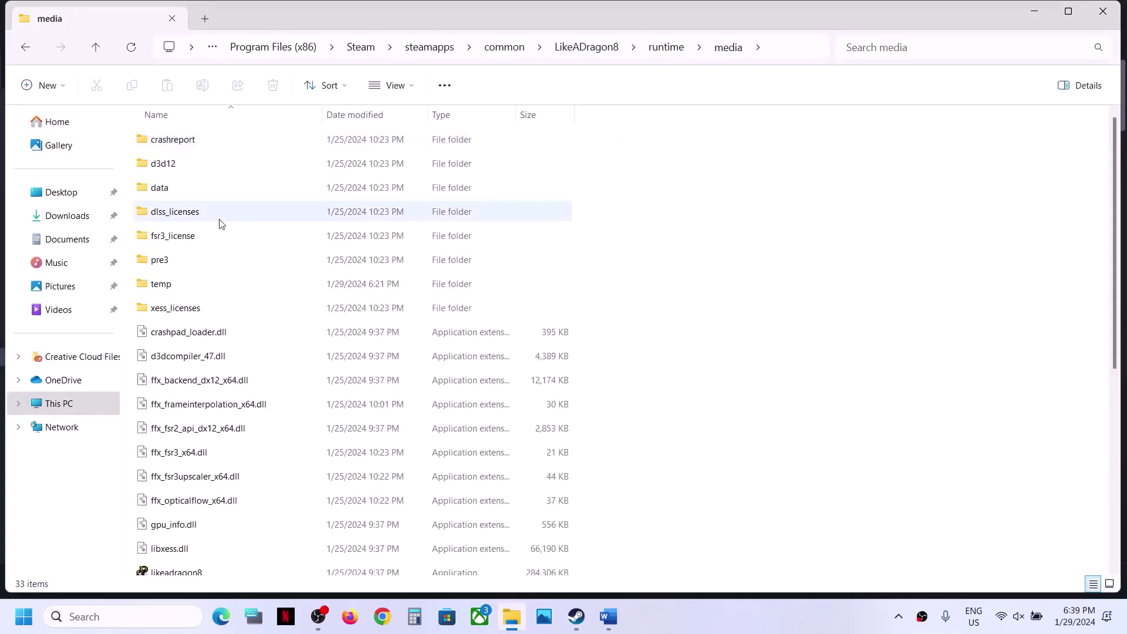
Step: Set the likeadragon8 application to run as an administrator in its compatibility properties
{"action": "scroll", "coordinate": [219, 223], "scroll_direction": "down", "scroll_amount": 5}
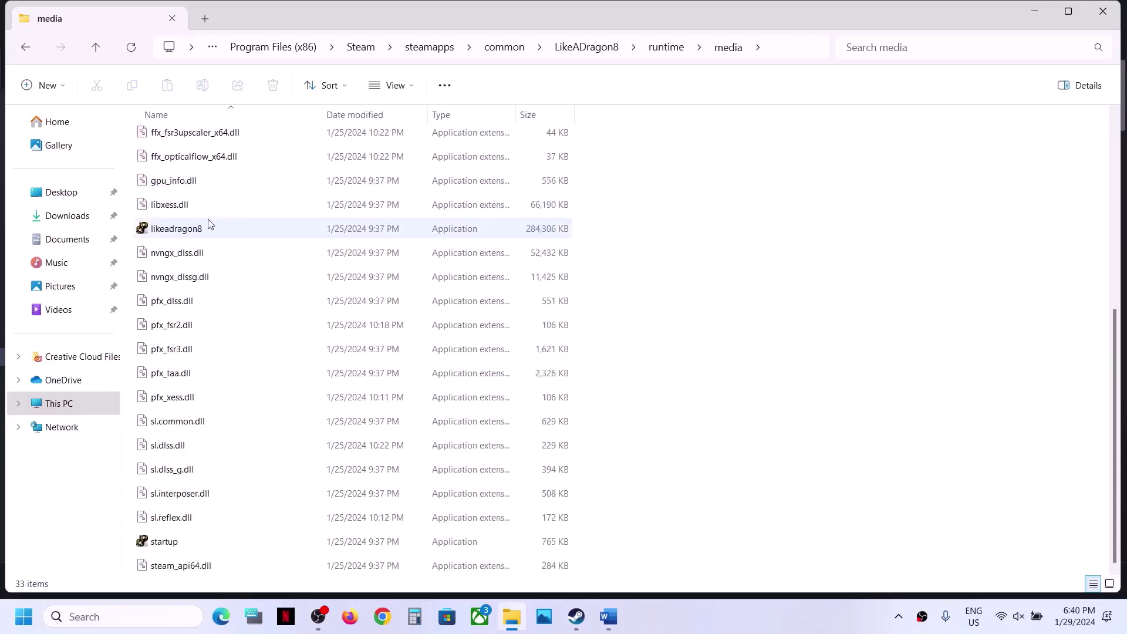
{"action": "left_click", "coordinate": [175, 233]}
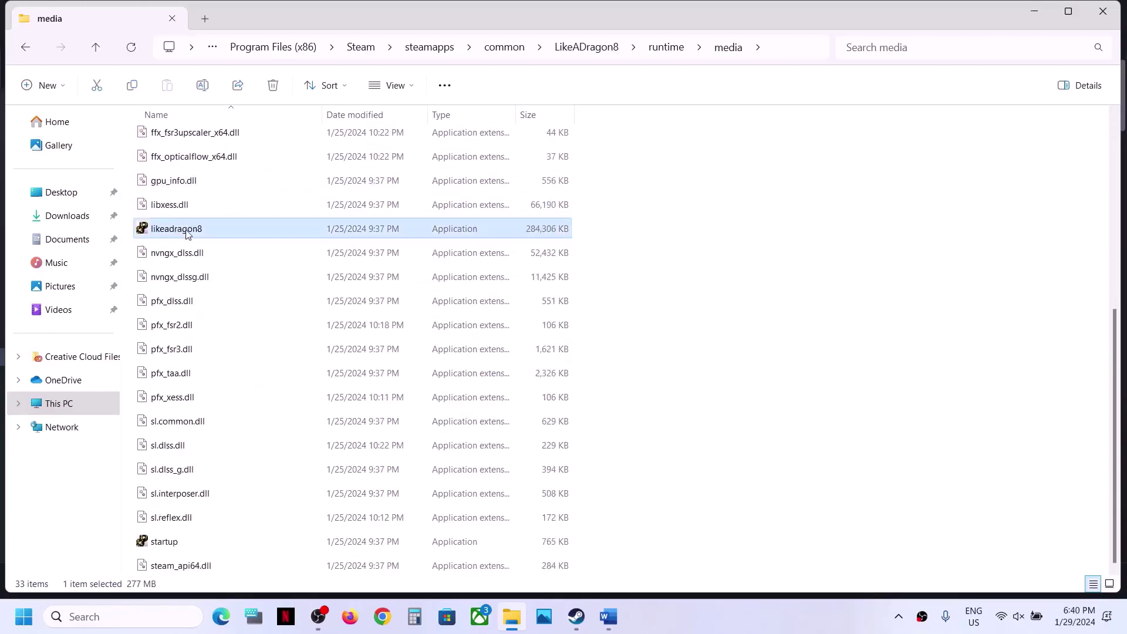
{"action": "right_click", "coordinate": [187, 233]}
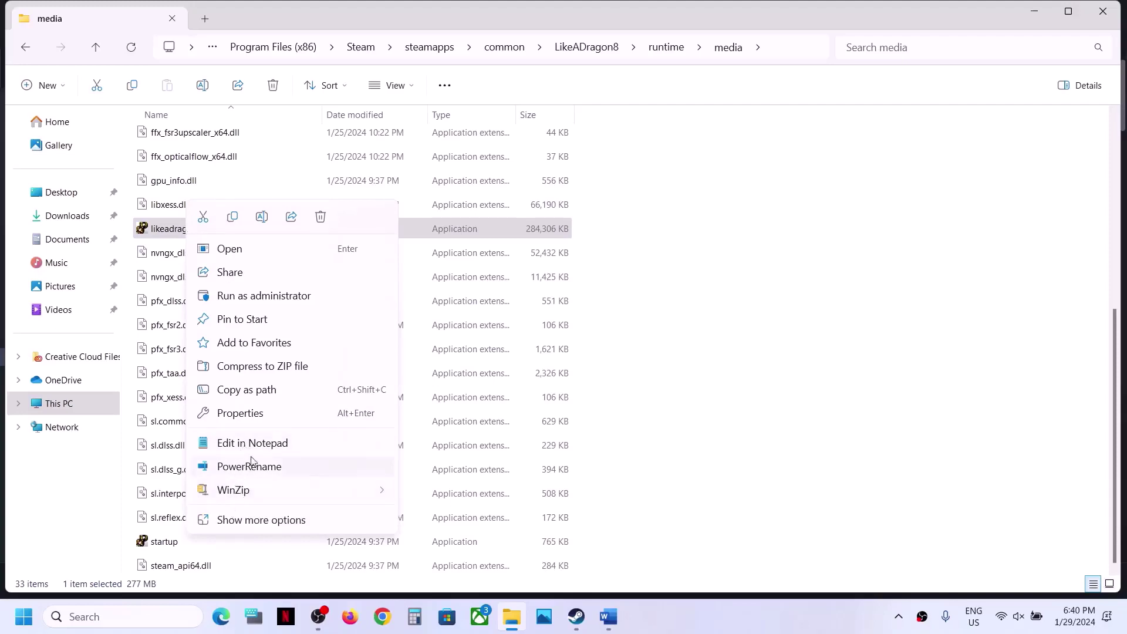
{"action": "left_click", "coordinate": [252, 414]}
{"action": "left_click", "coordinate": [314, 234]}
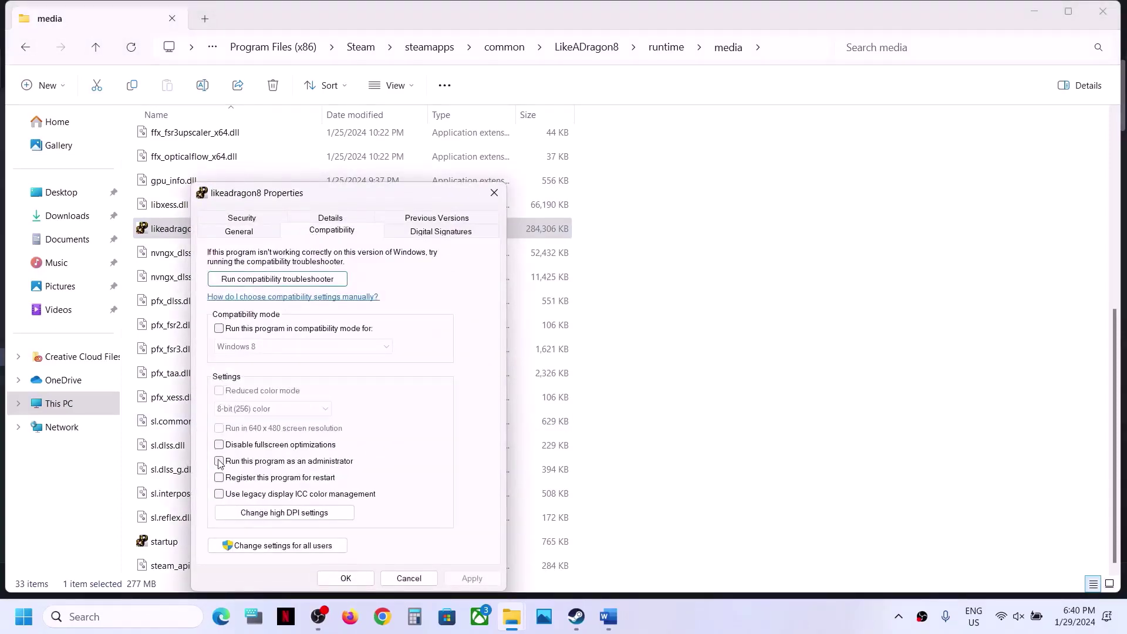
{"action": "left_click", "coordinate": [219, 462]}
{"action": "left_click", "coordinate": [475, 574]}
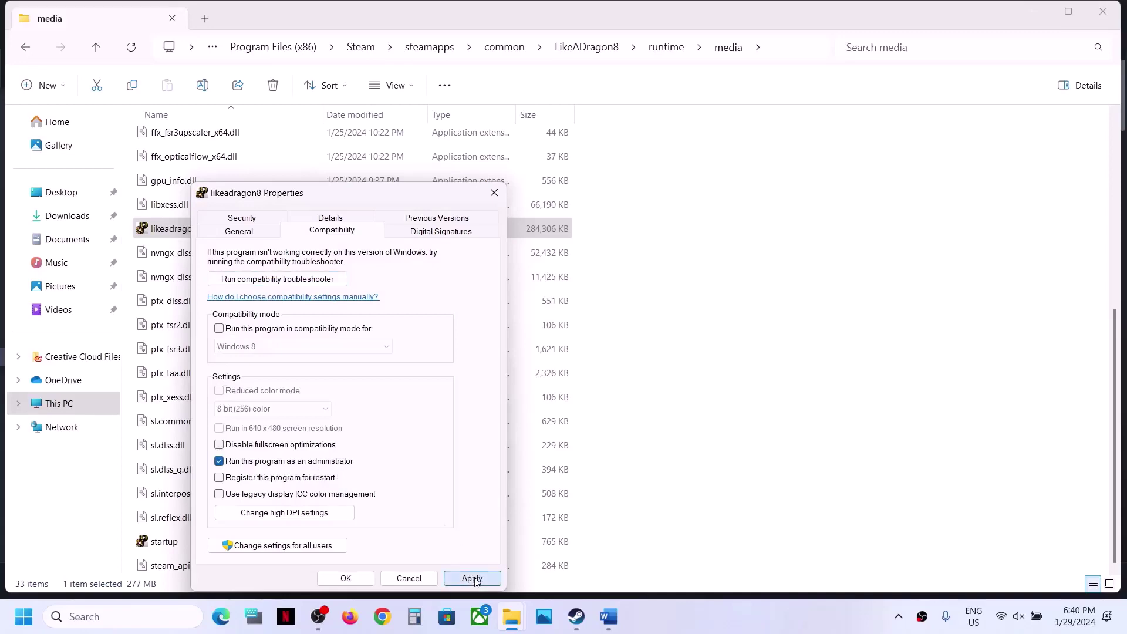
{"action": "left_click", "coordinate": [347, 576]}
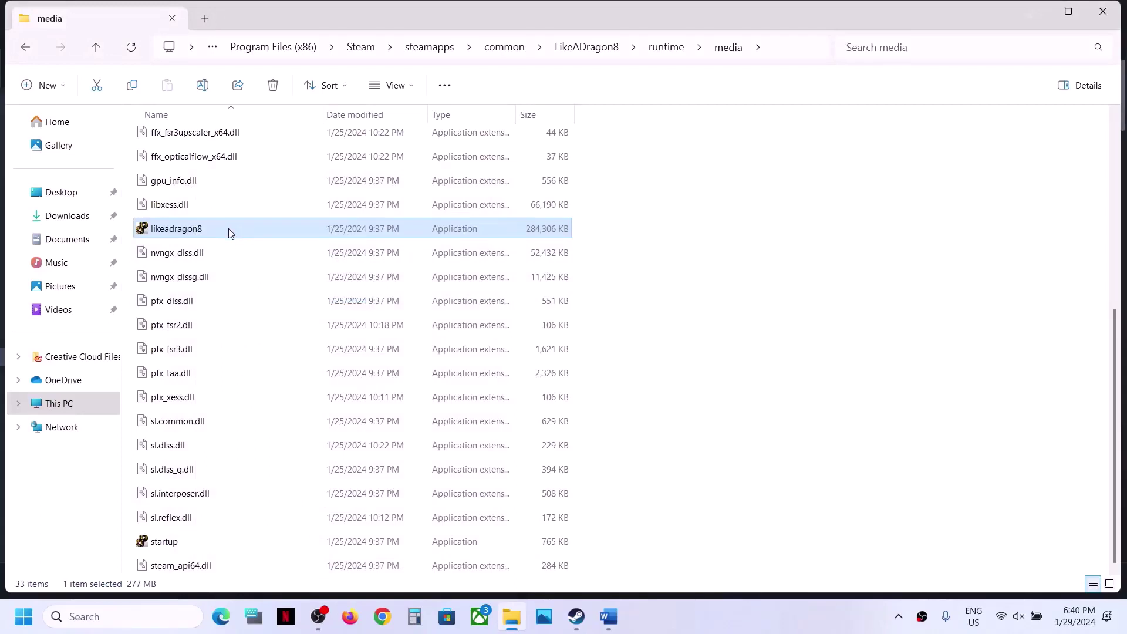
Step: Check the compatibility settings of the likeadragon8 application and close its properties
{"action": "right_click", "coordinate": [210, 232]}
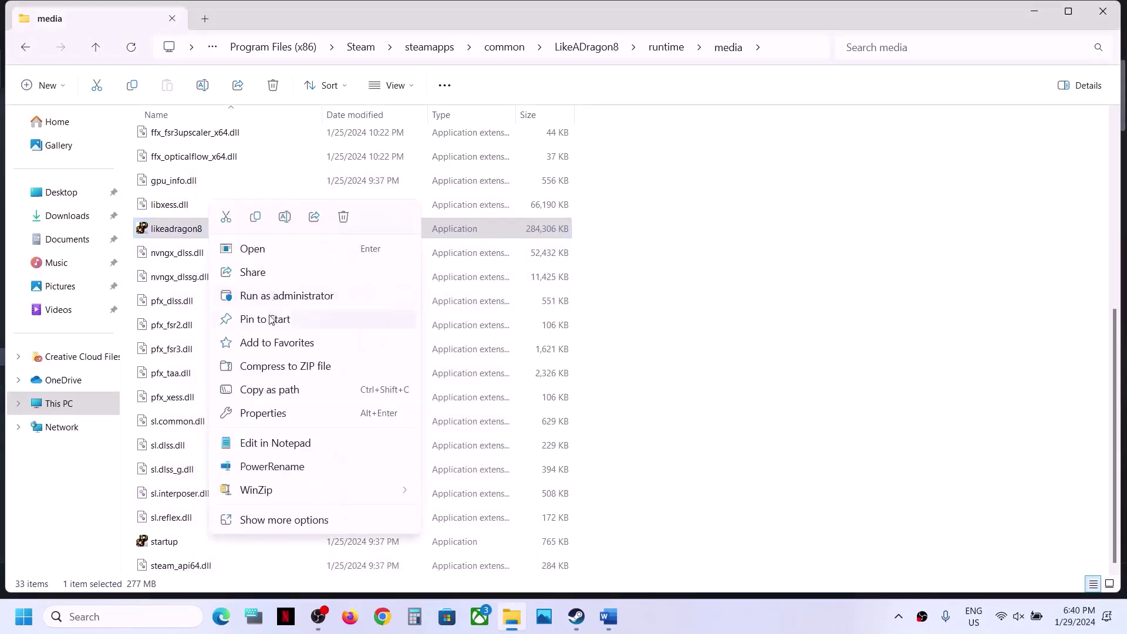
{"action": "left_click", "coordinate": [276, 415]}
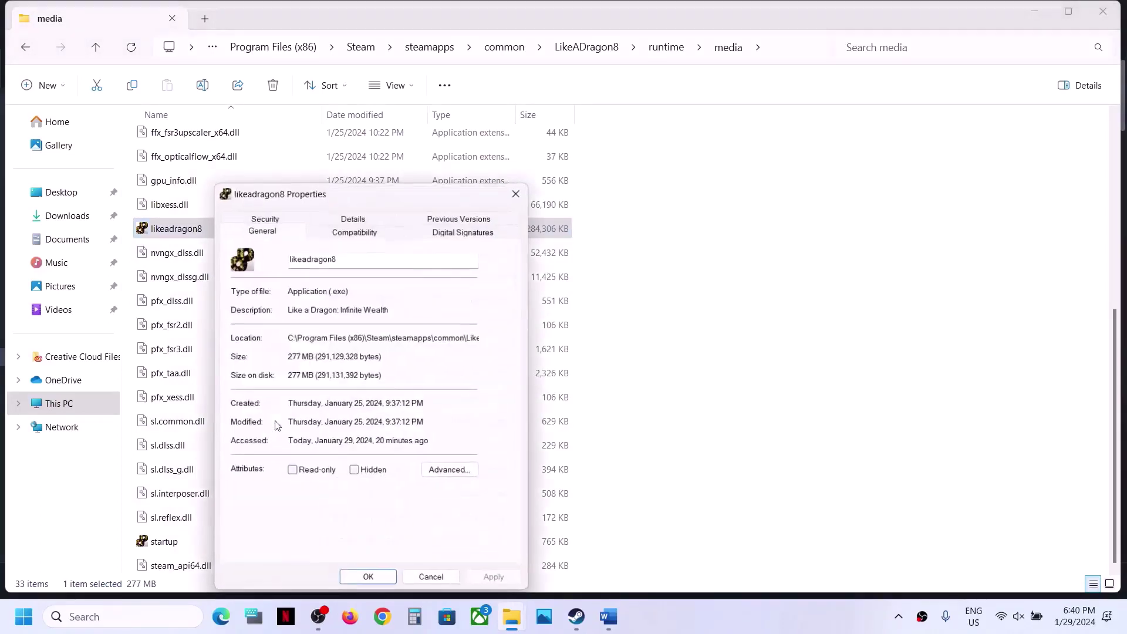
{"action": "left_click", "coordinate": [346, 232]}
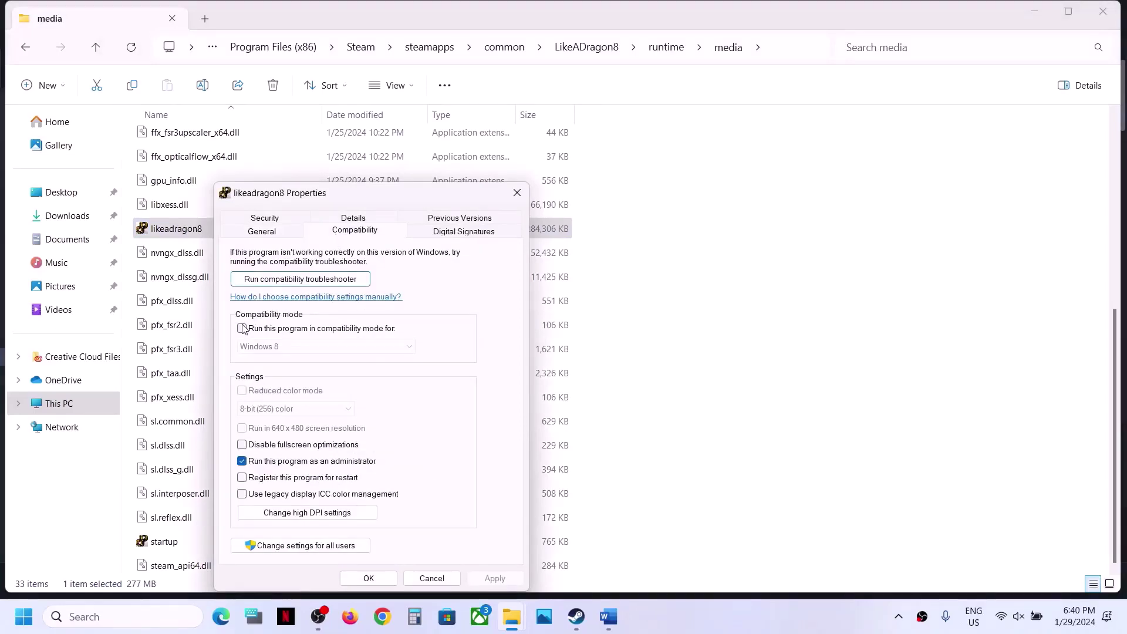
{"action": "left_click", "coordinate": [517, 193]}
Step: Set the startup application in the media folder to run as an administrator through its compatibility properties
{"action": "left_click", "coordinate": [160, 548]}
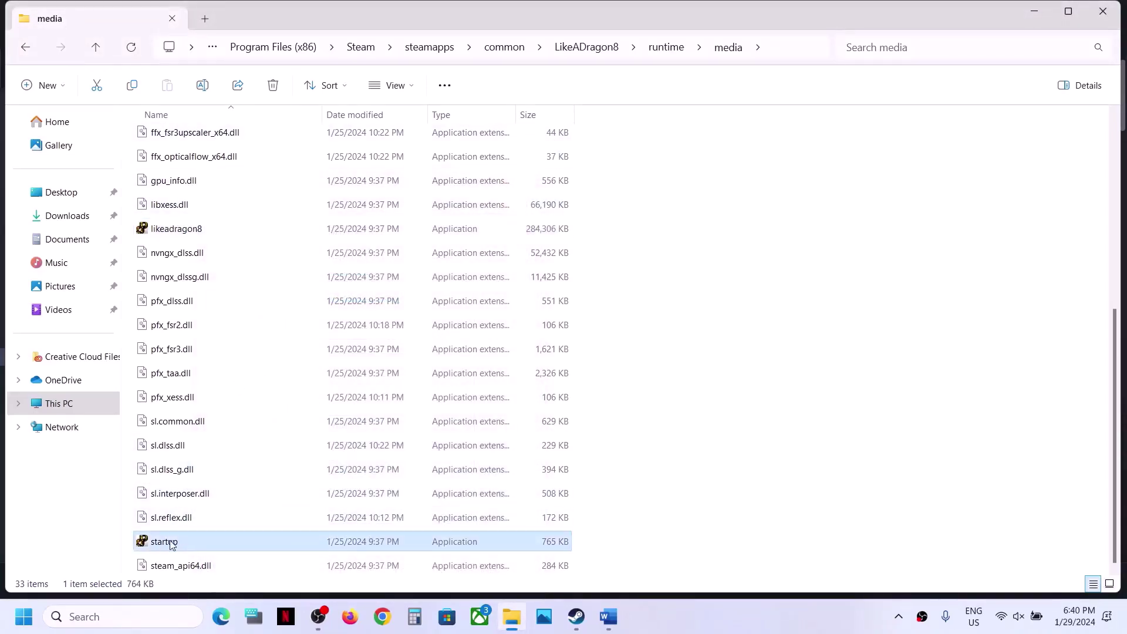
{"action": "right_click", "coordinate": [172, 545]}
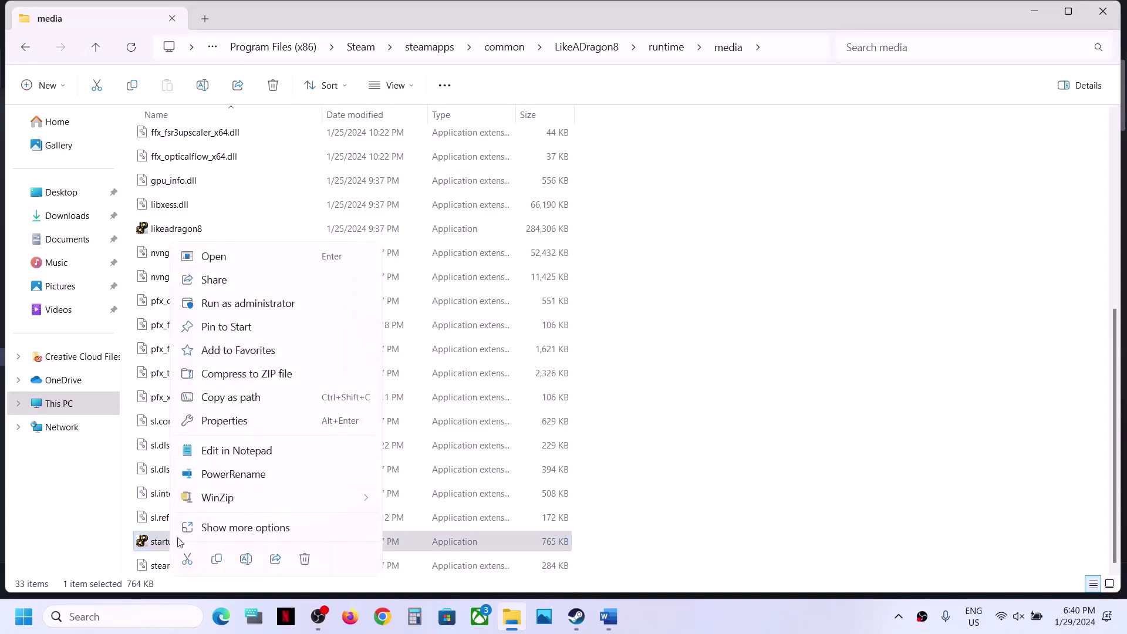
{"action": "left_click", "coordinate": [239, 422]}
{"action": "left_click", "coordinate": [317, 232]}
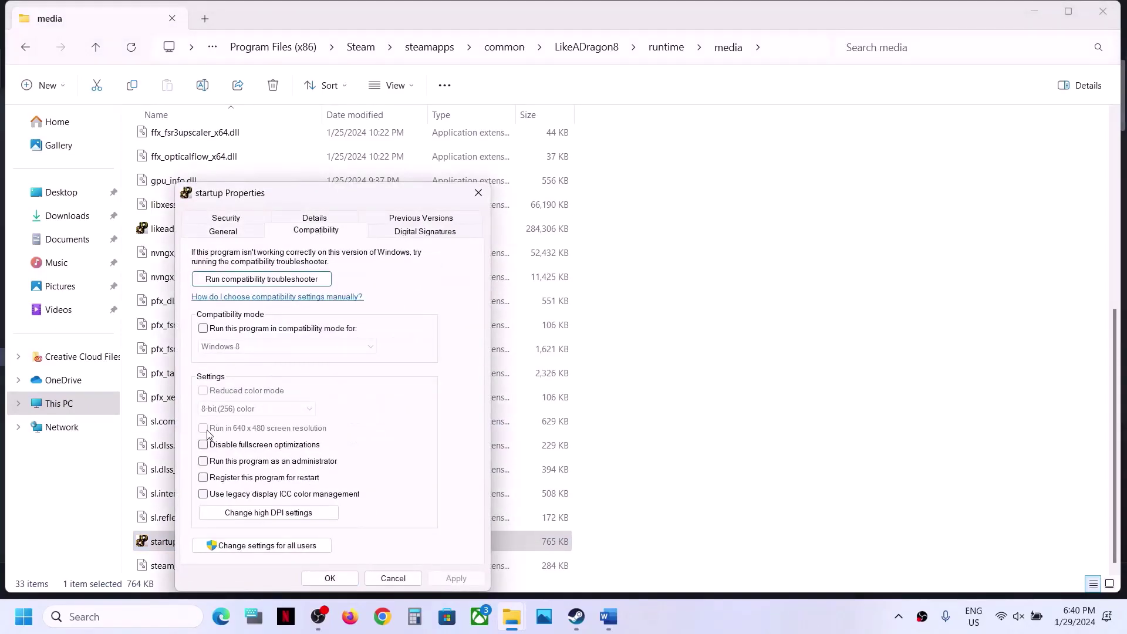
{"action": "left_click", "coordinate": [203, 461]}
{"action": "left_click", "coordinate": [453, 578]}
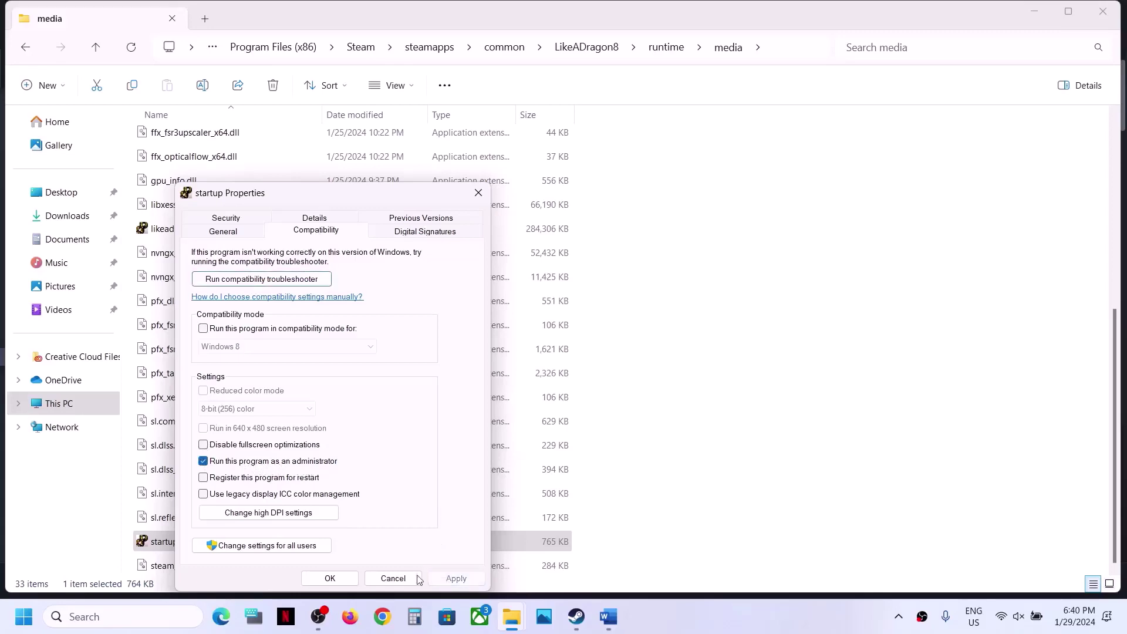
{"action": "left_click", "coordinate": [348, 576]}
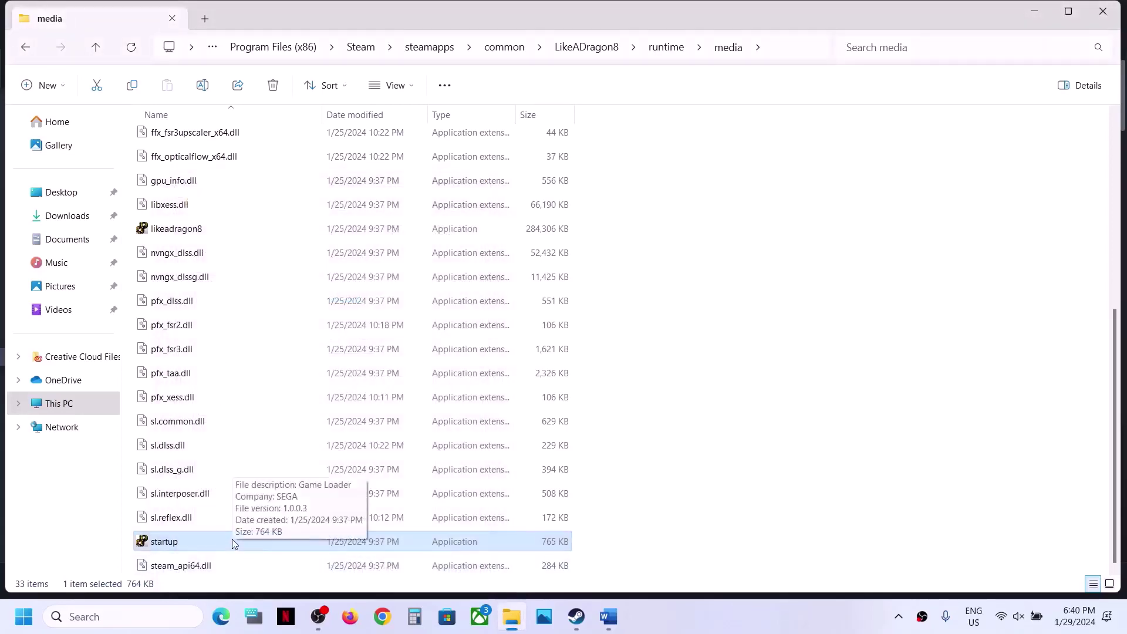
Step: Enable compatibility mode for Windows 8 in the properties of the likeadragon8 application
{"action": "left_click", "coordinate": [214, 233]}
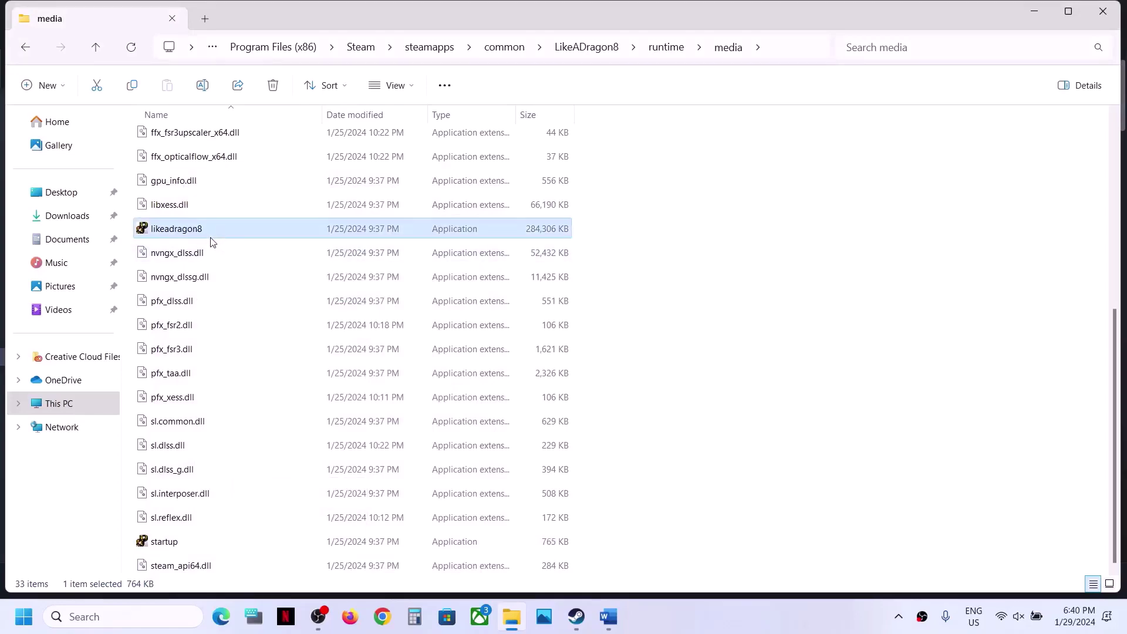
{"action": "right_click", "coordinate": [216, 236]}
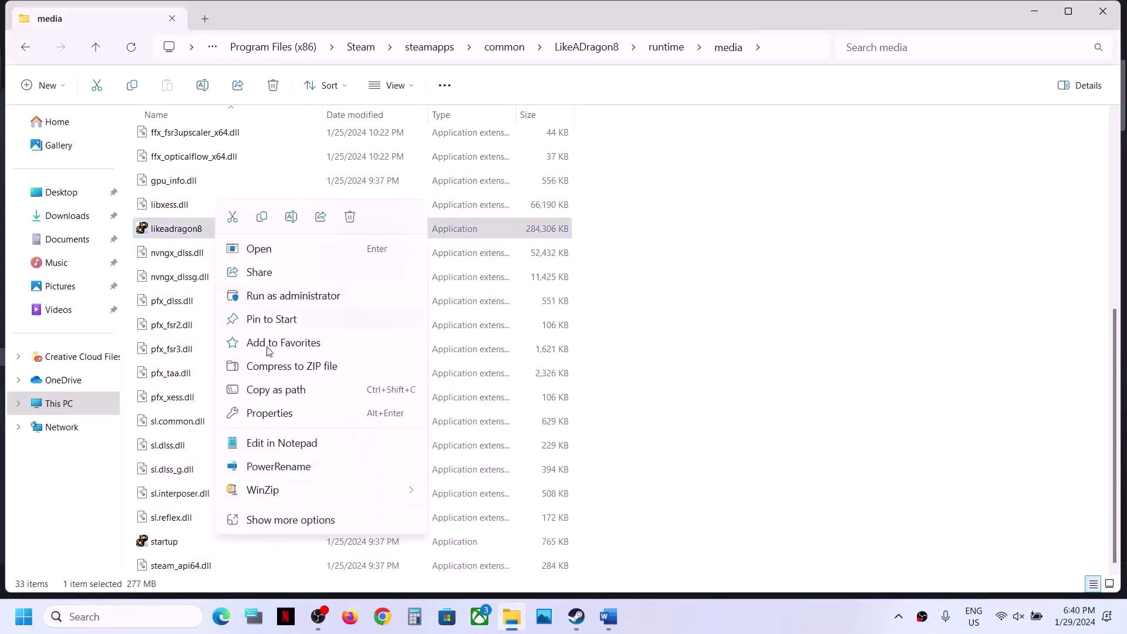
{"action": "left_click", "coordinate": [265, 412]}
{"action": "left_click", "coordinate": [370, 233]}
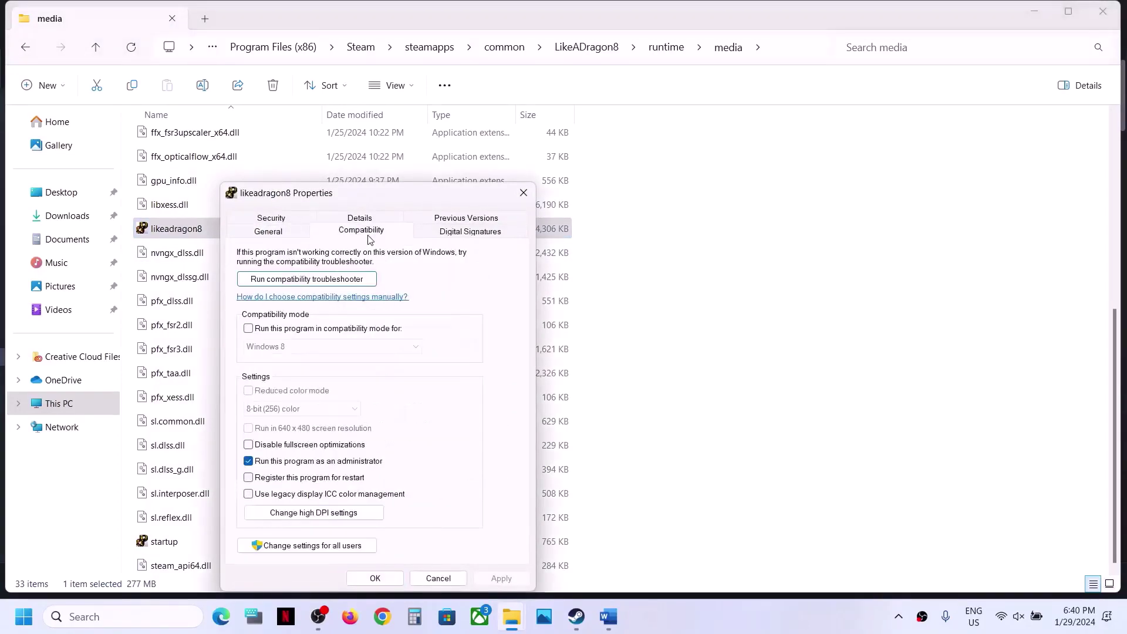
{"action": "left_click", "coordinate": [248, 330]}
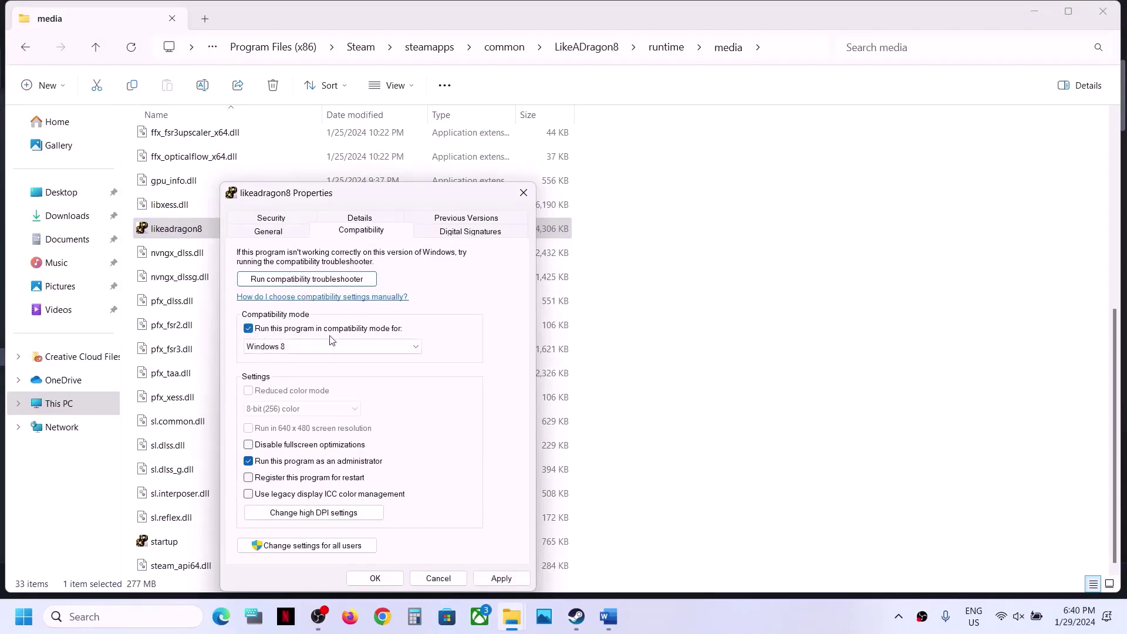
{"action": "left_click", "coordinate": [348, 351]}
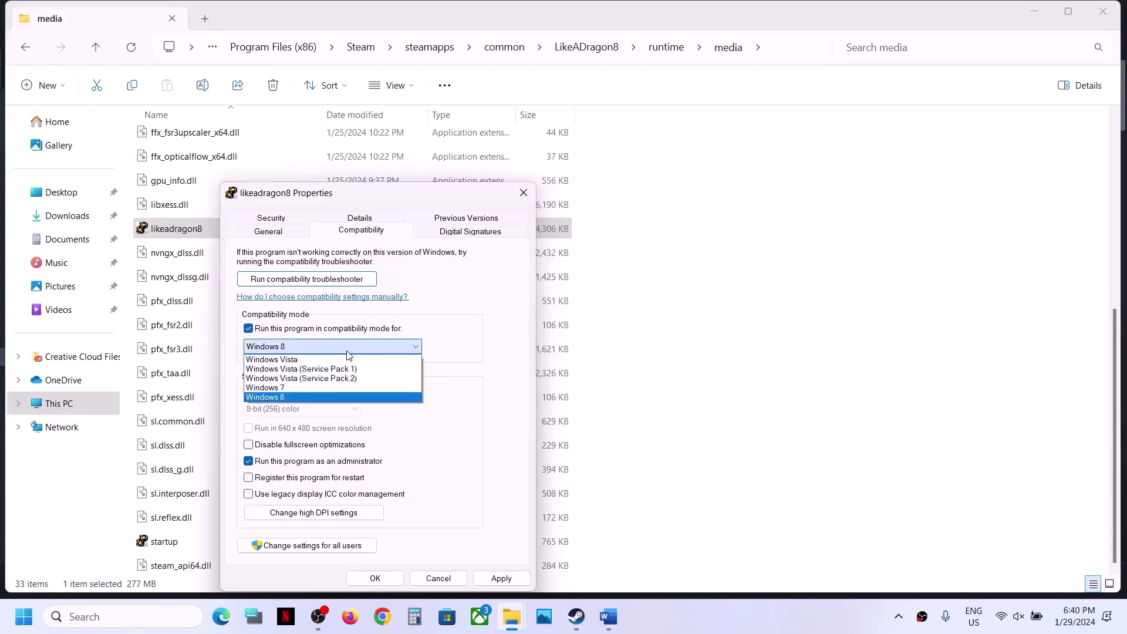
{"action": "left_click", "coordinate": [302, 400]}
{"action": "left_click", "coordinate": [327, 347]}
{"action": "left_click", "coordinate": [436, 384]}
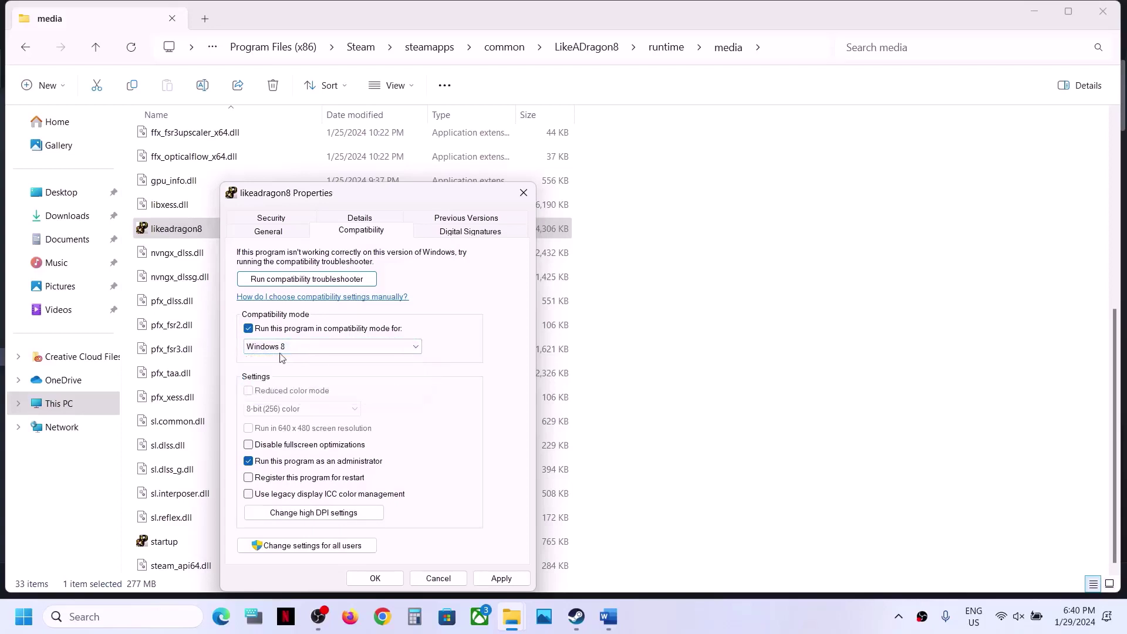
Step: Disable fullscreen optimizations for likeadragon8 and apply its compatibility settings
{"action": "left_click", "coordinate": [249, 447]}
{"action": "left_click", "coordinate": [492, 576]}
{"action": "left_click", "coordinate": [375, 577]}
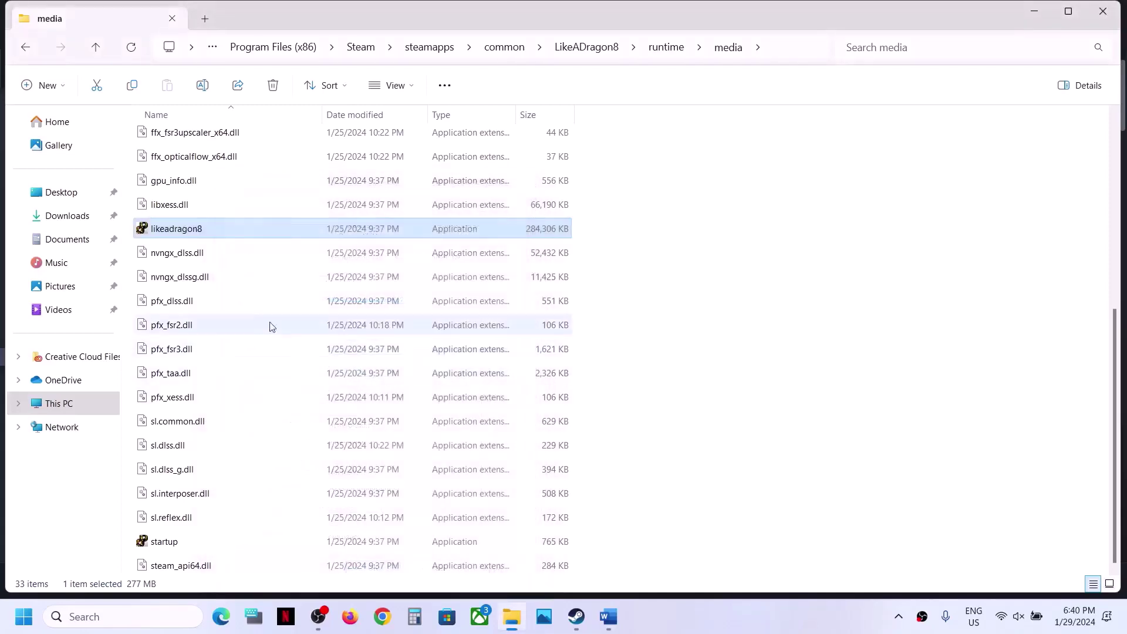
Step: Set the compatibility mode of the likeadragon8 application to Windows 7 and apply the change in its properties
{"action": "right_click", "coordinate": [229, 229]}
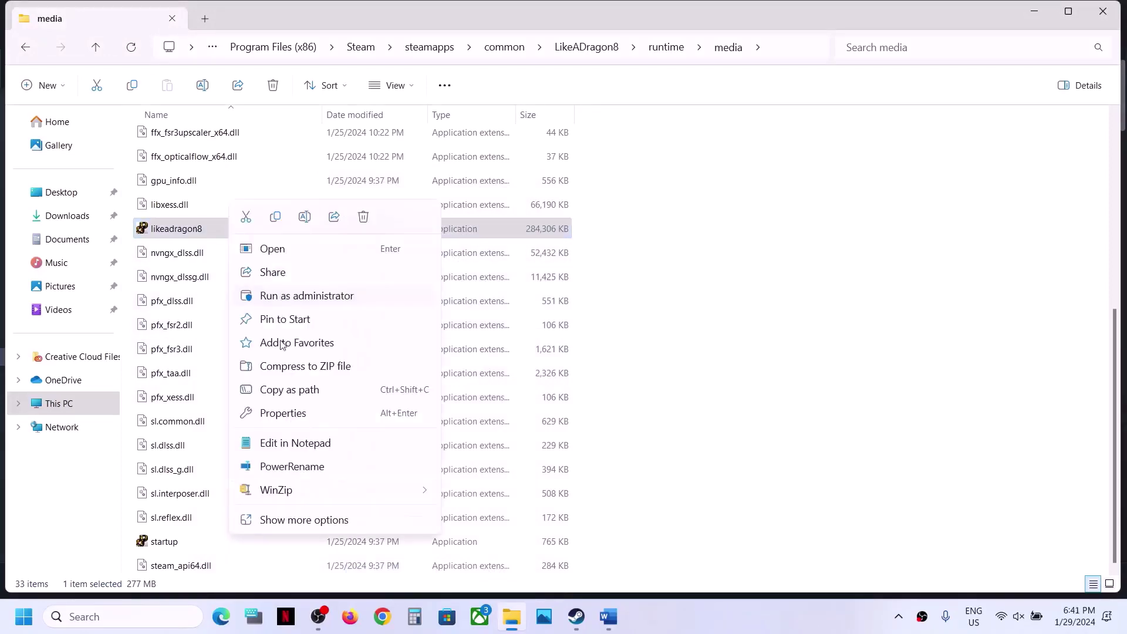
{"action": "left_click", "coordinate": [277, 418]}
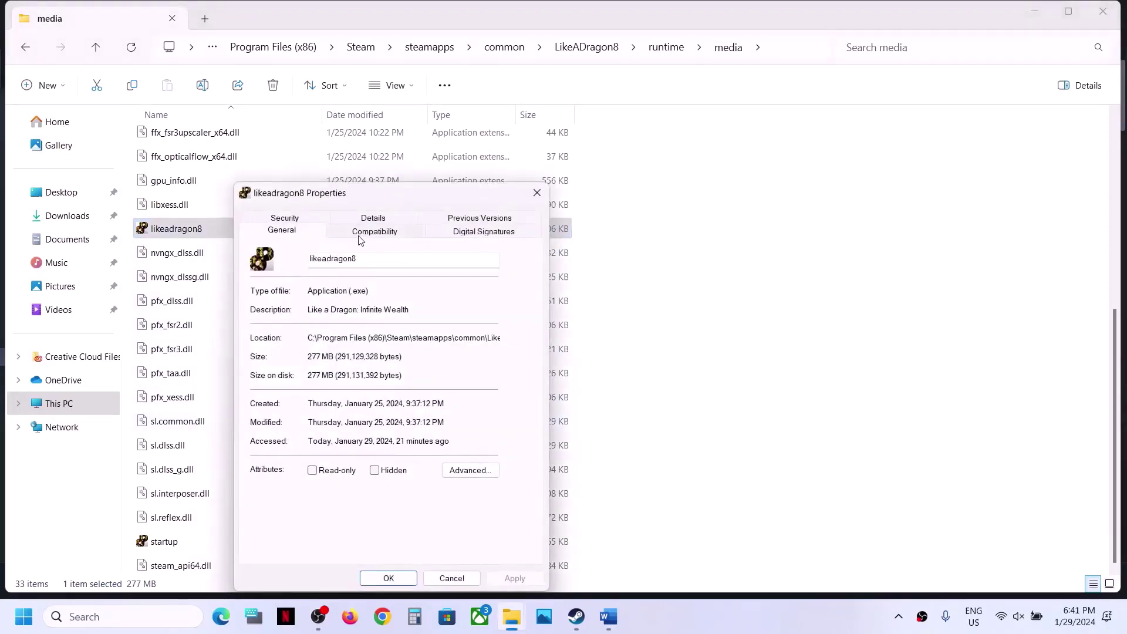
{"action": "left_click", "coordinate": [359, 235]}
{"action": "left_click", "coordinate": [303, 345]}
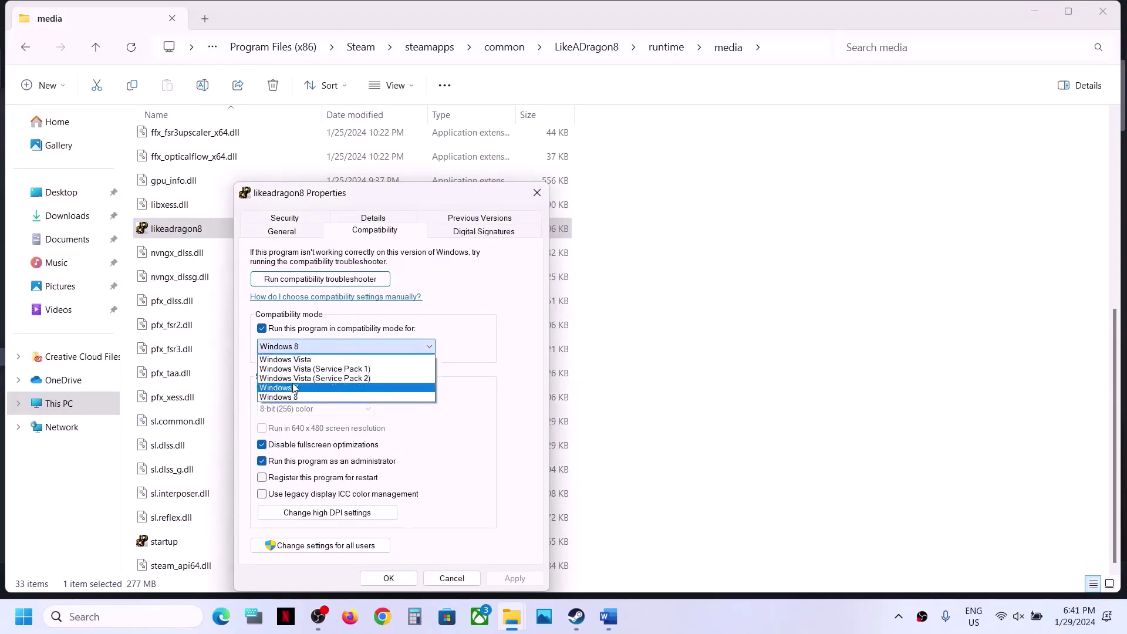
{"action": "left_click", "coordinate": [292, 388]}
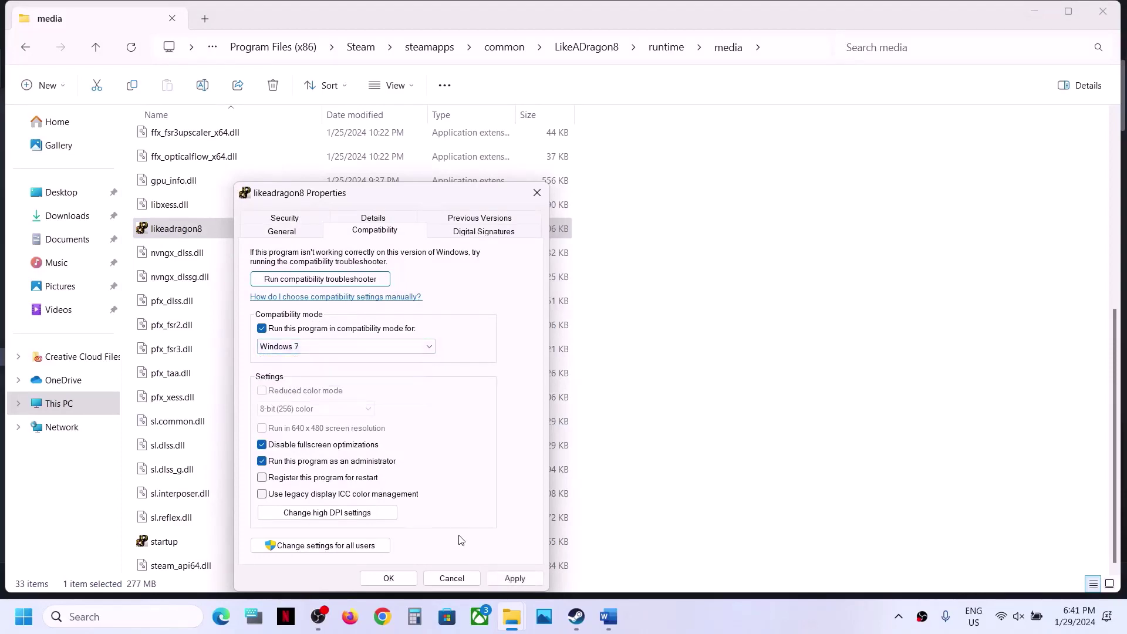
{"action": "left_click", "coordinate": [492, 580]}
{"action": "left_click", "coordinate": [387, 579]}
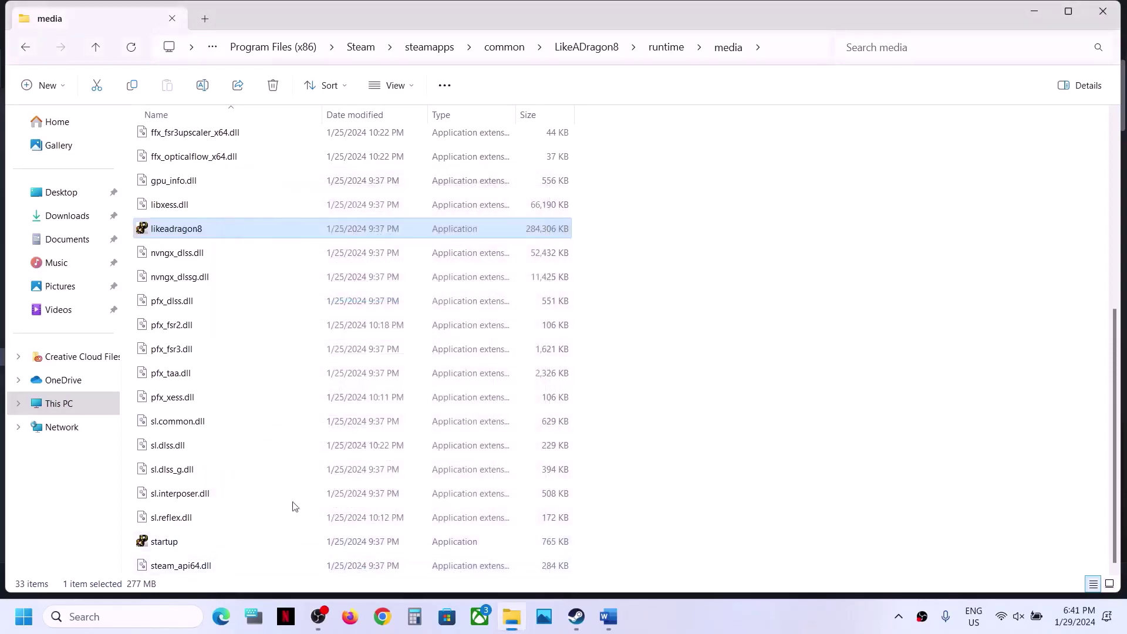
Step: Enable Windows 8 compatibility mode and disable fullscreen optimizations for the startup application, applying the settings
{"action": "left_click", "coordinate": [159, 546]}
{"action": "right_click", "coordinate": [160, 548]}
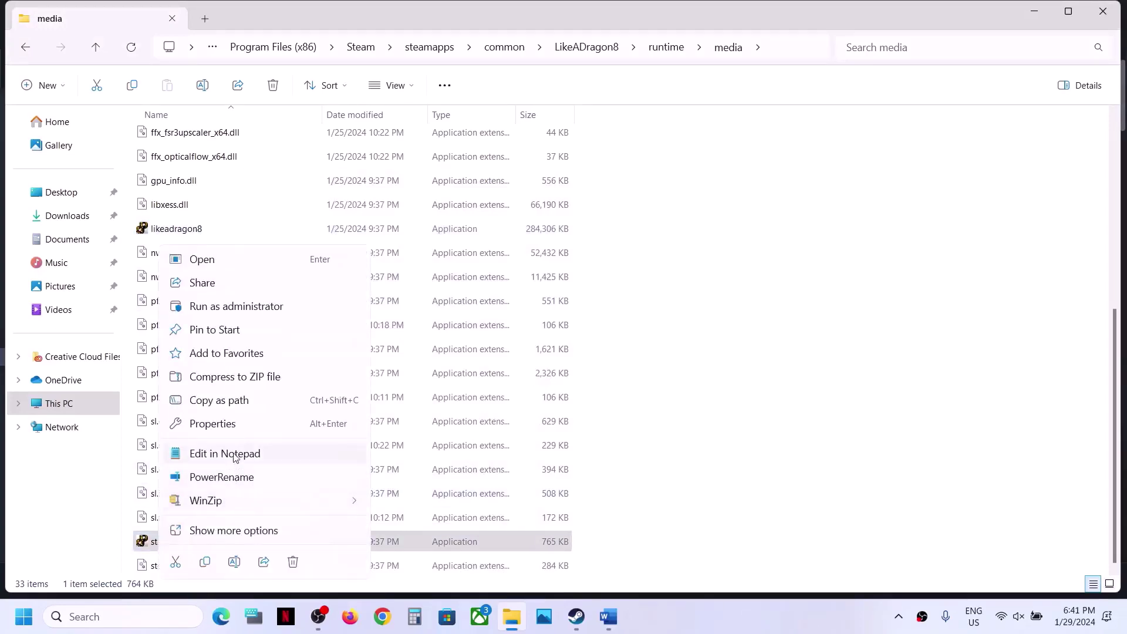
{"action": "left_click", "coordinate": [234, 433]}
{"action": "left_click", "coordinate": [327, 233]}
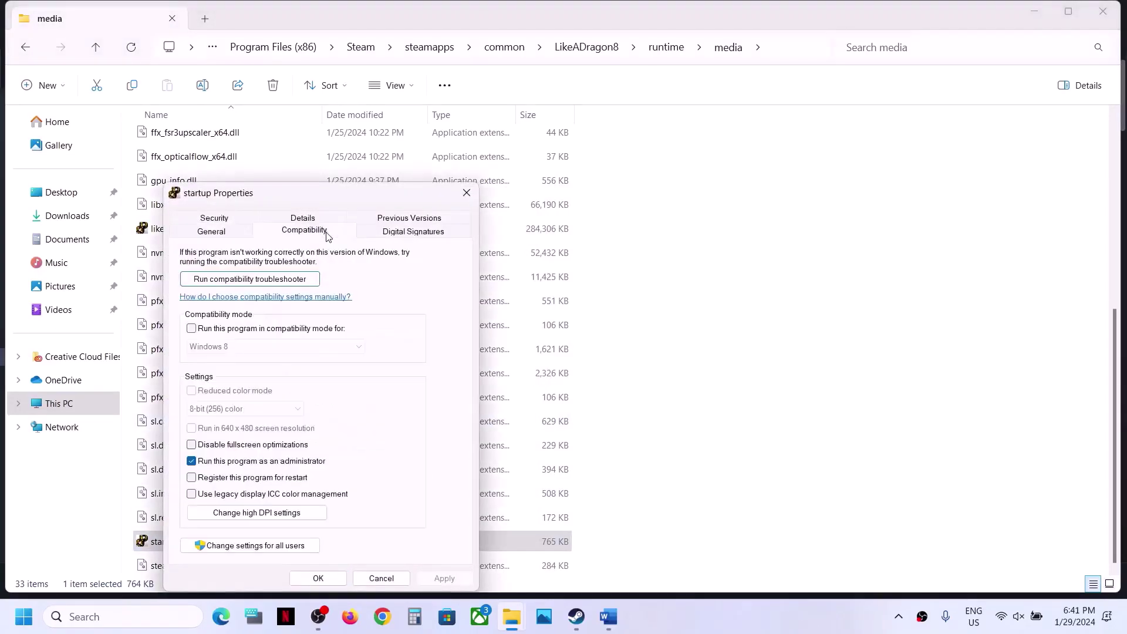
{"action": "left_click", "coordinate": [192, 329]}
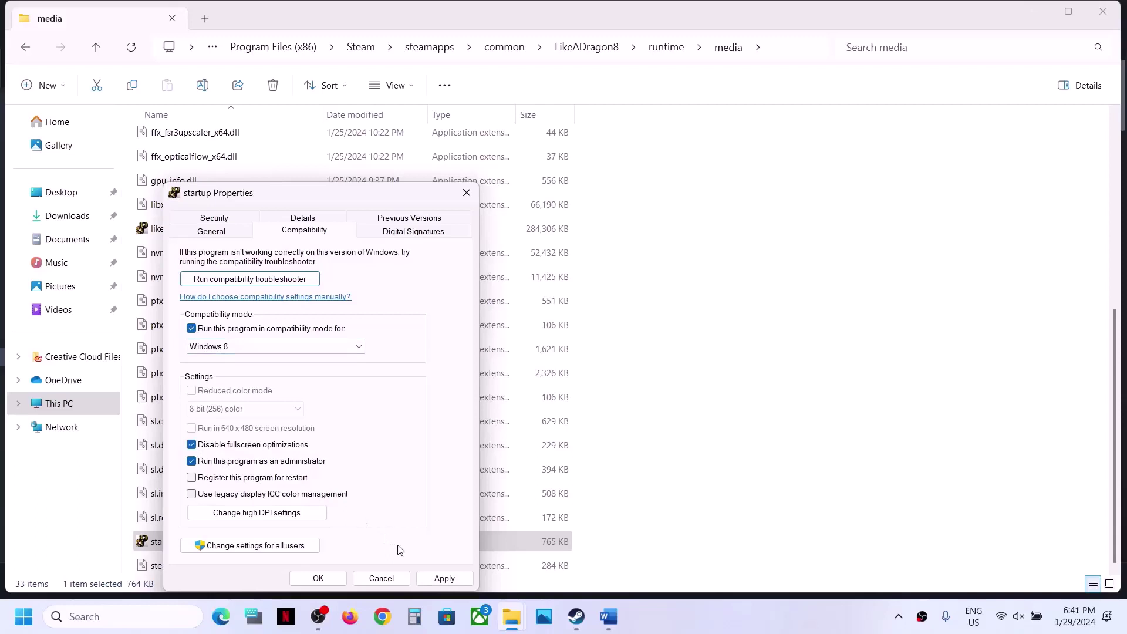
{"action": "left_click", "coordinate": [427, 581]}
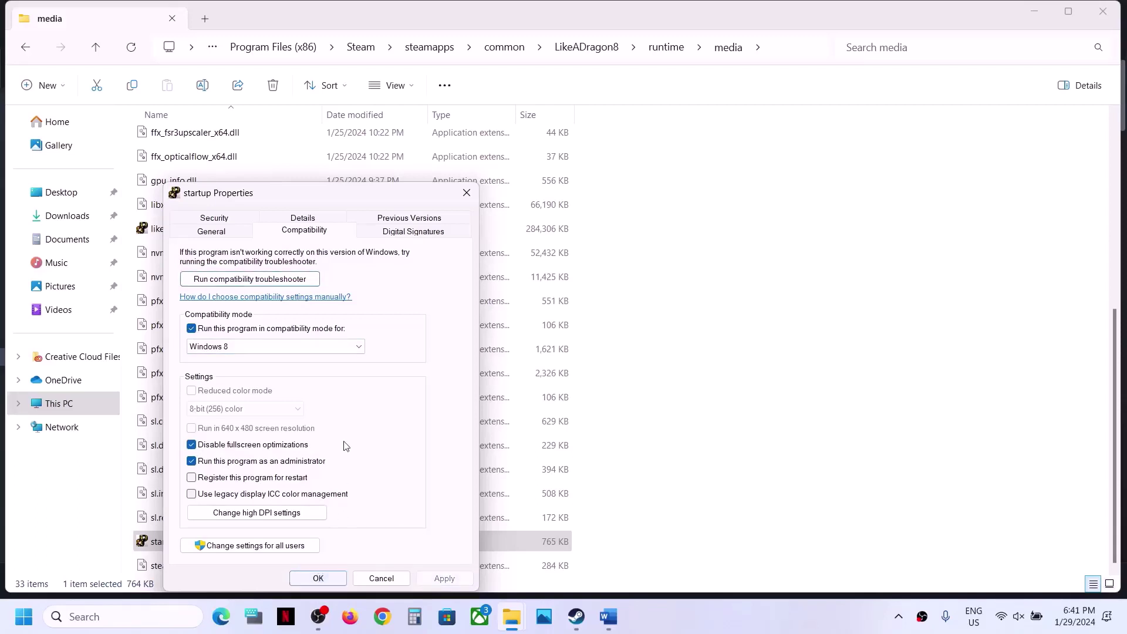
Step: Change the startup application's compatibility mode to Windows 7, apply it and close the properties
{"action": "left_click", "coordinate": [351, 348]}
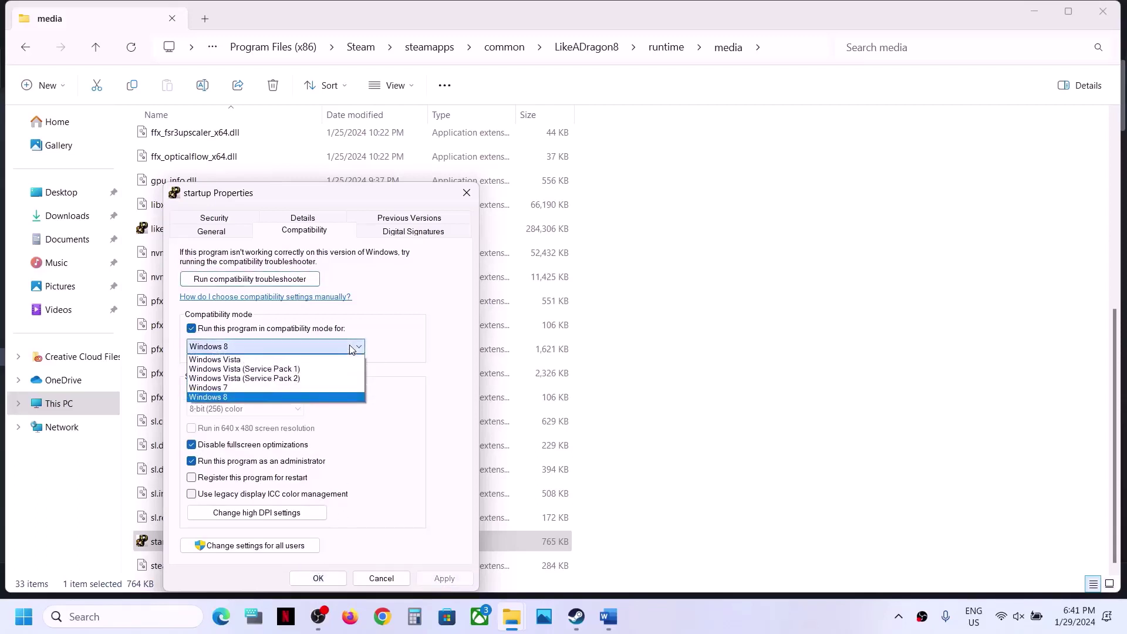
{"action": "left_click", "coordinate": [262, 387]}
{"action": "left_click", "coordinate": [421, 581]}
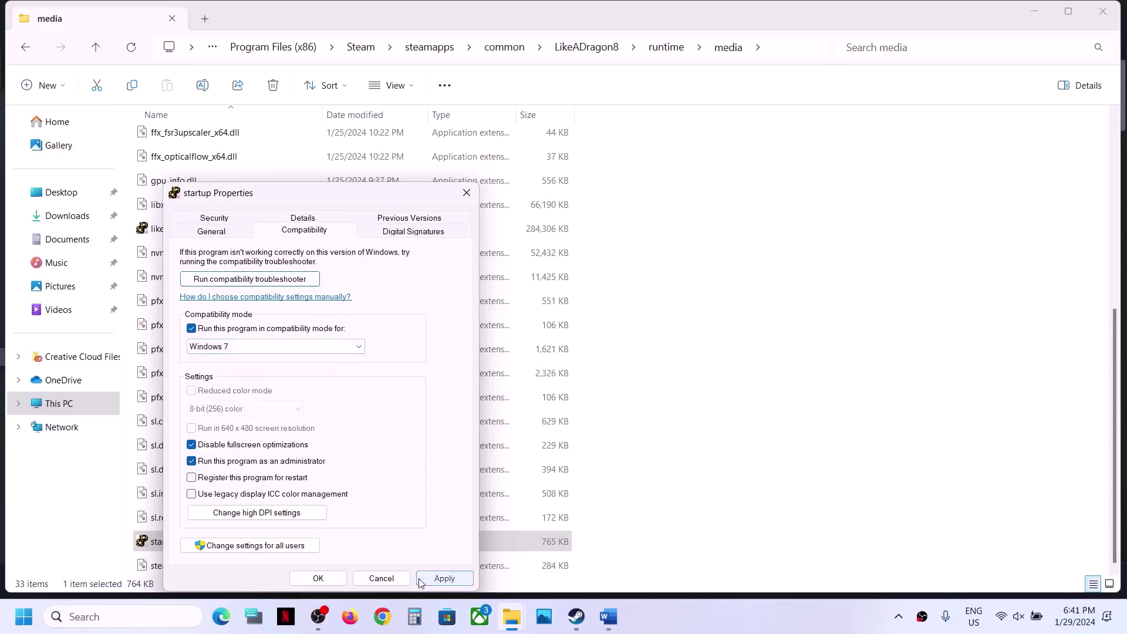
{"action": "left_click", "coordinate": [322, 578]}
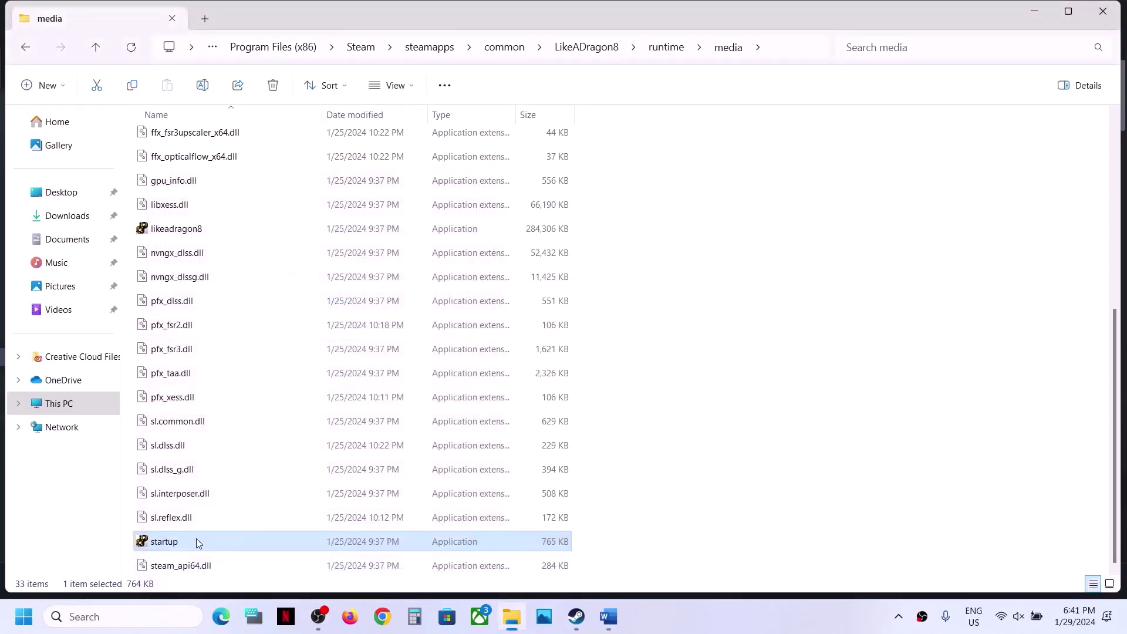
Step: Turn off compatibility mode, disabled fullscreen optimizations and run as administrator for the likeadragon8 application, and apply the changes
{"action": "right_click", "coordinate": [215, 237]}
{"action": "left_click", "coordinate": [206, 236]}
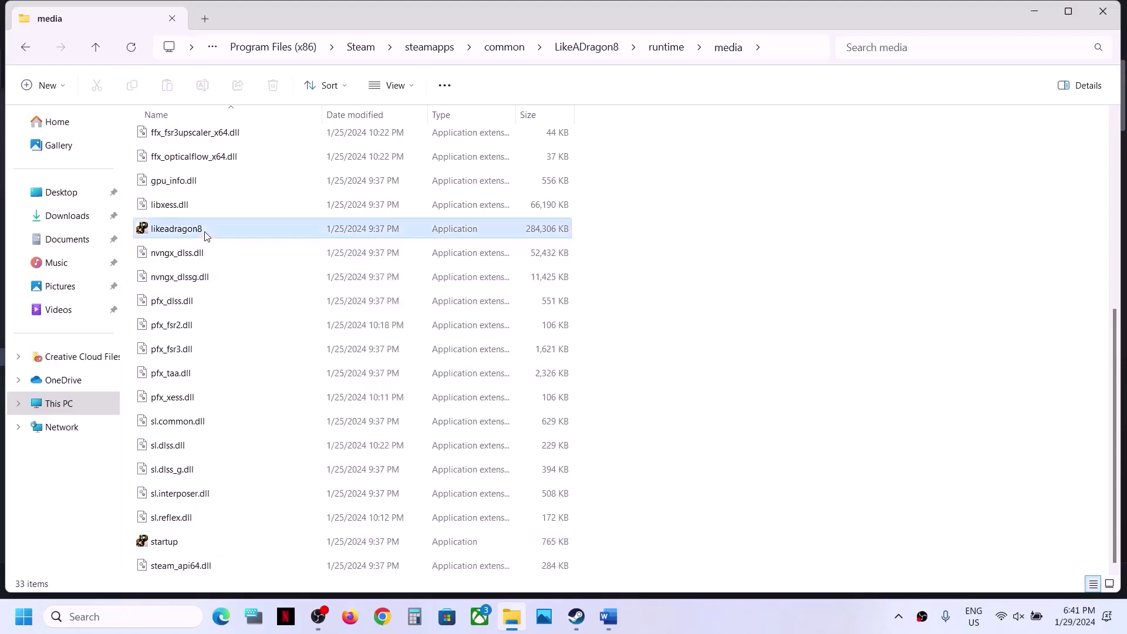
{"action": "right_click", "coordinate": [206, 236]}
{"action": "left_click", "coordinate": [265, 416]}
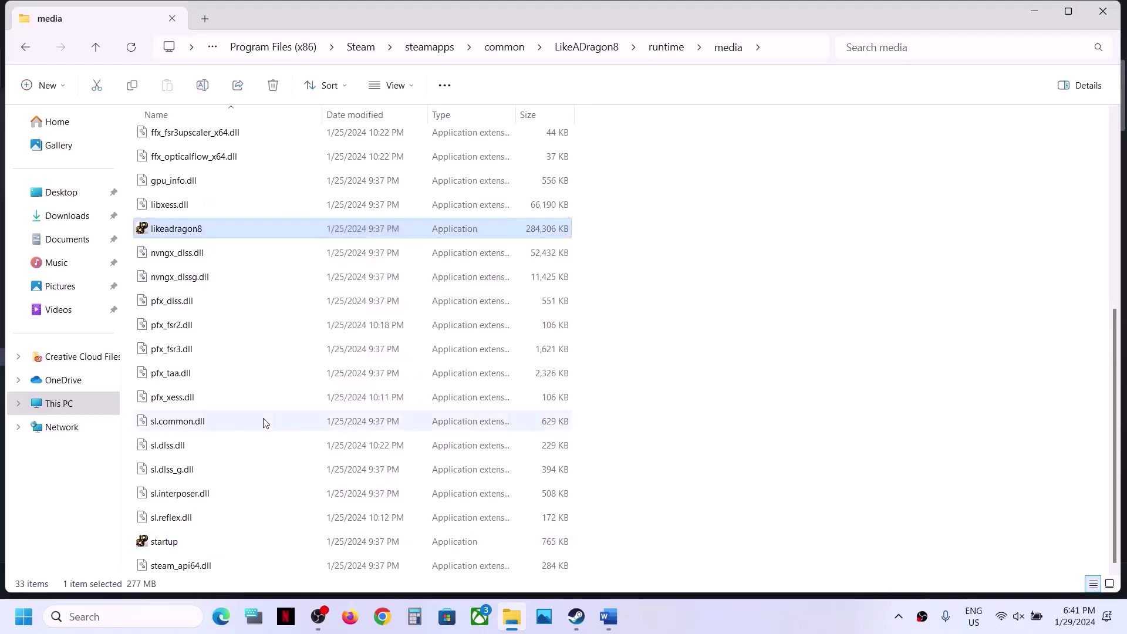
{"action": "left_click", "coordinate": [332, 232]}
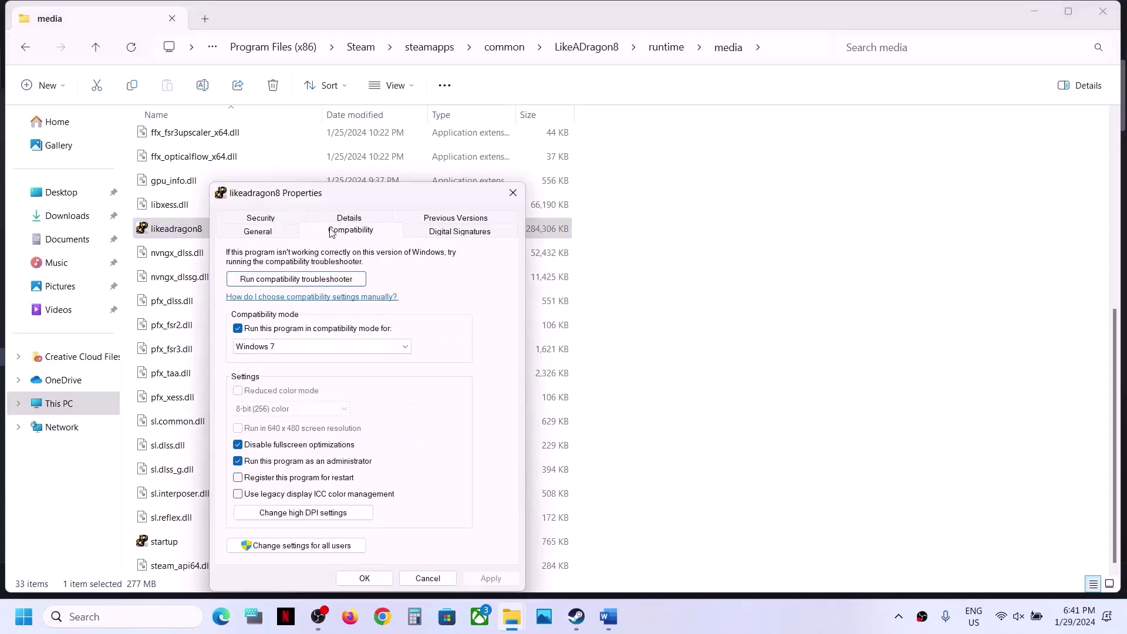
{"action": "left_click", "coordinate": [238, 330]}
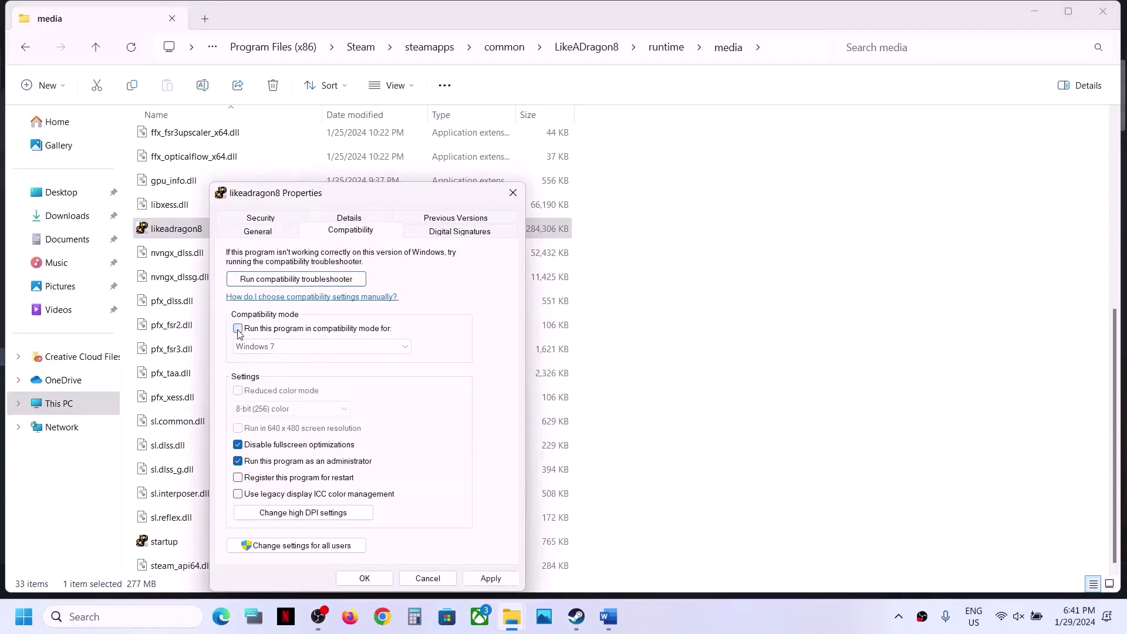
{"action": "left_click", "coordinate": [238, 461]}
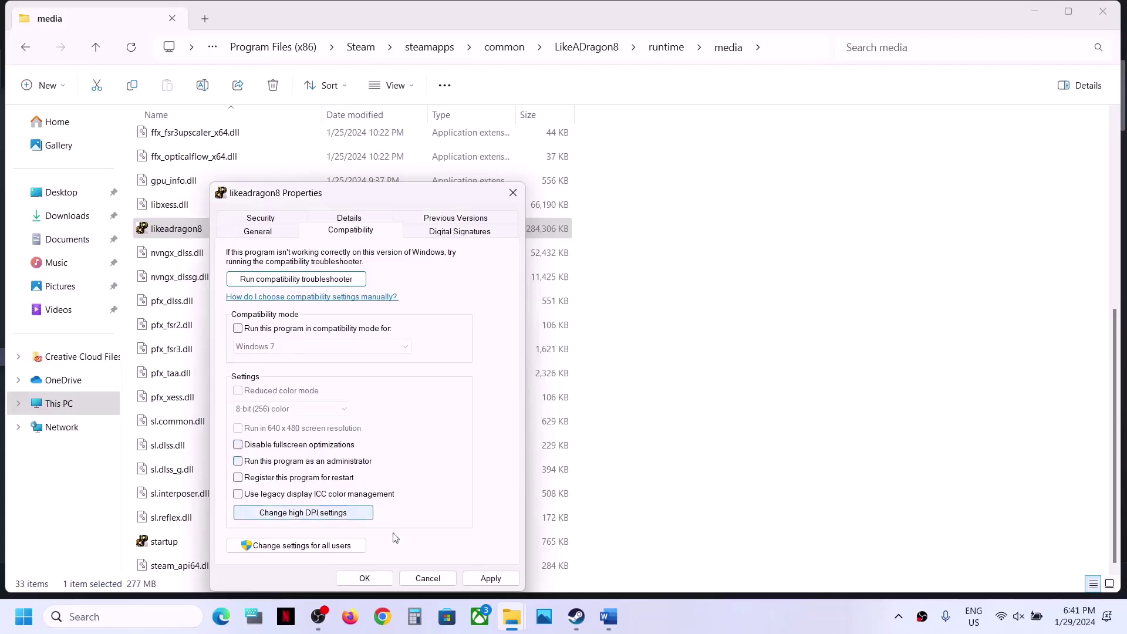
{"action": "left_click", "coordinate": [490, 579]}
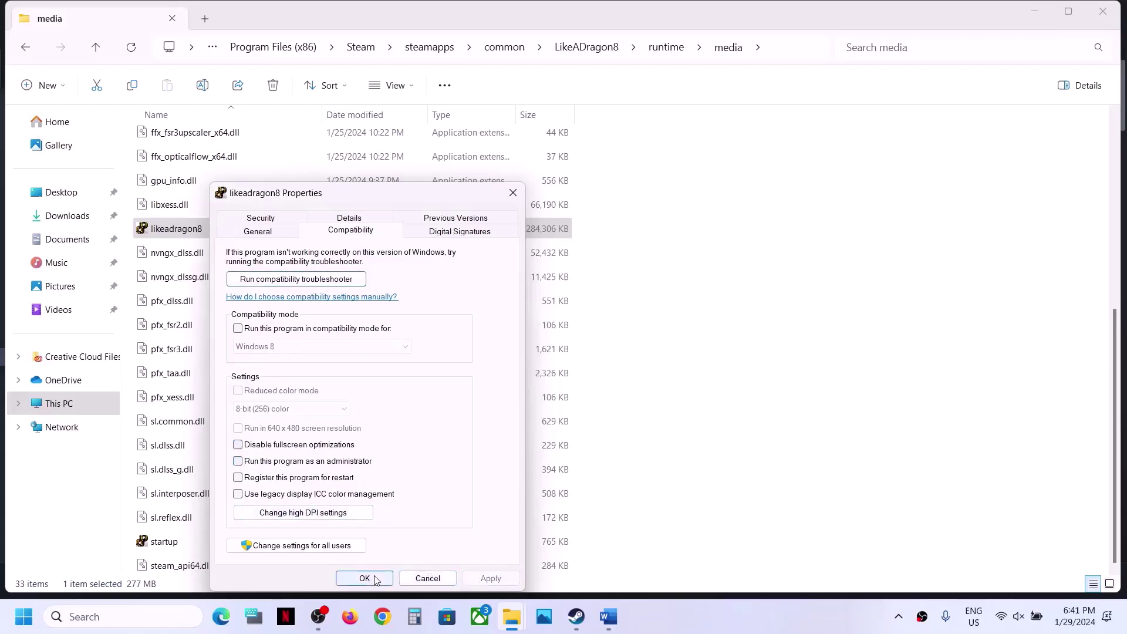
{"action": "left_click", "coordinate": [365, 578]}
Step: Clear the compatibility mode, fullscreen optimizations and administrator options for the startup application, apply, and close the media folder window
{"action": "left_click", "coordinate": [176, 539]}
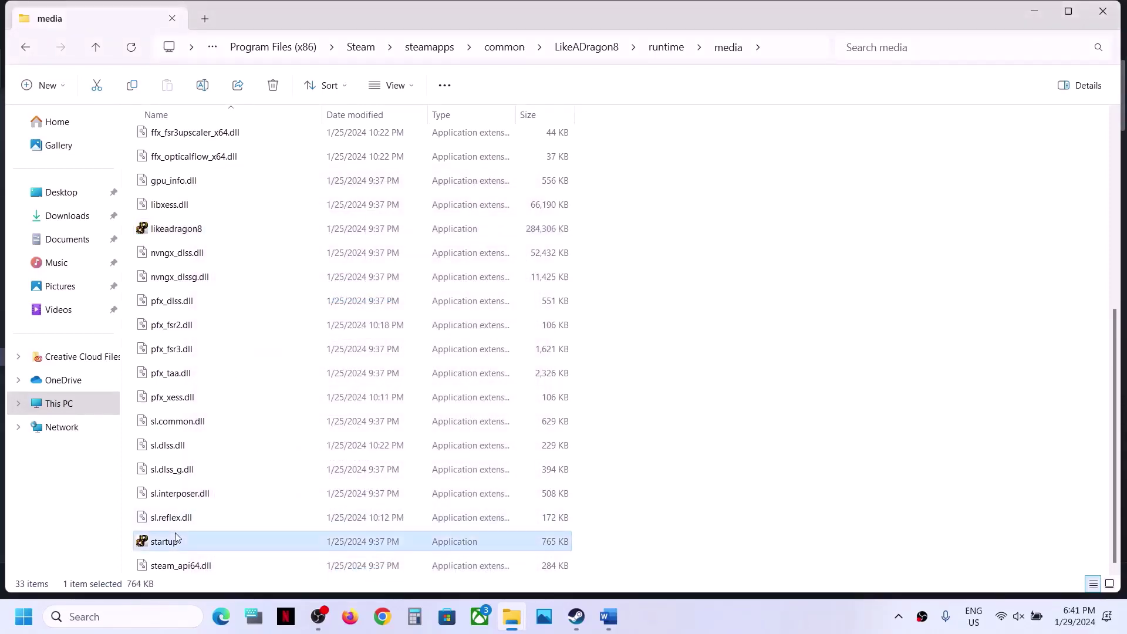
{"action": "right_click", "coordinate": [176, 539]}
{"action": "left_click", "coordinate": [245, 411]}
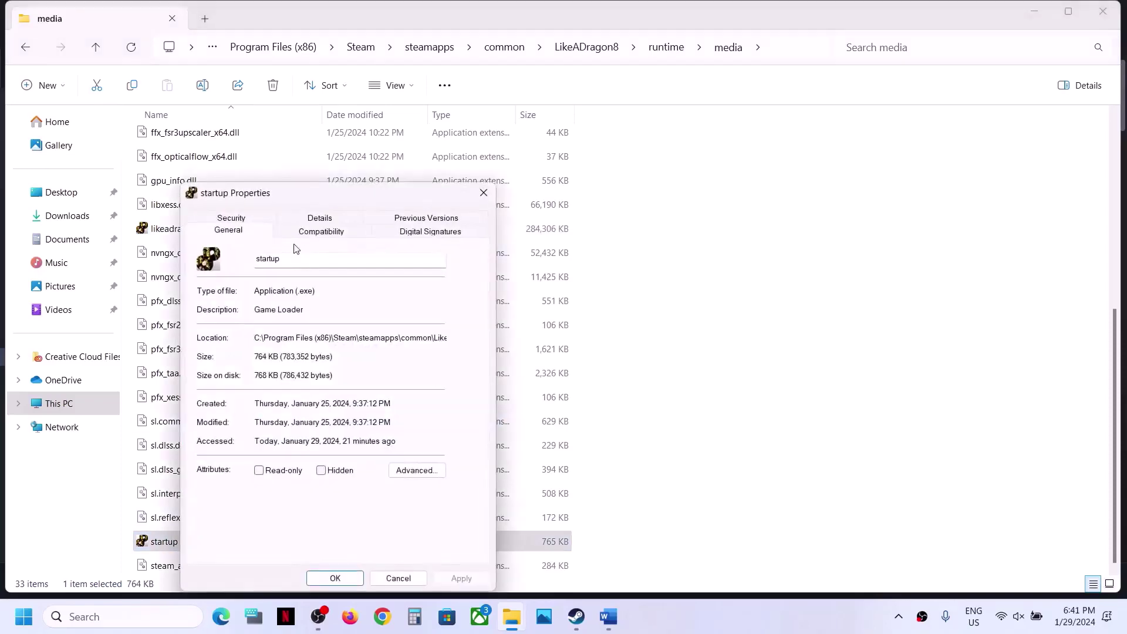
{"action": "left_click", "coordinate": [301, 235]}
{"action": "left_click", "coordinate": [209, 328]}
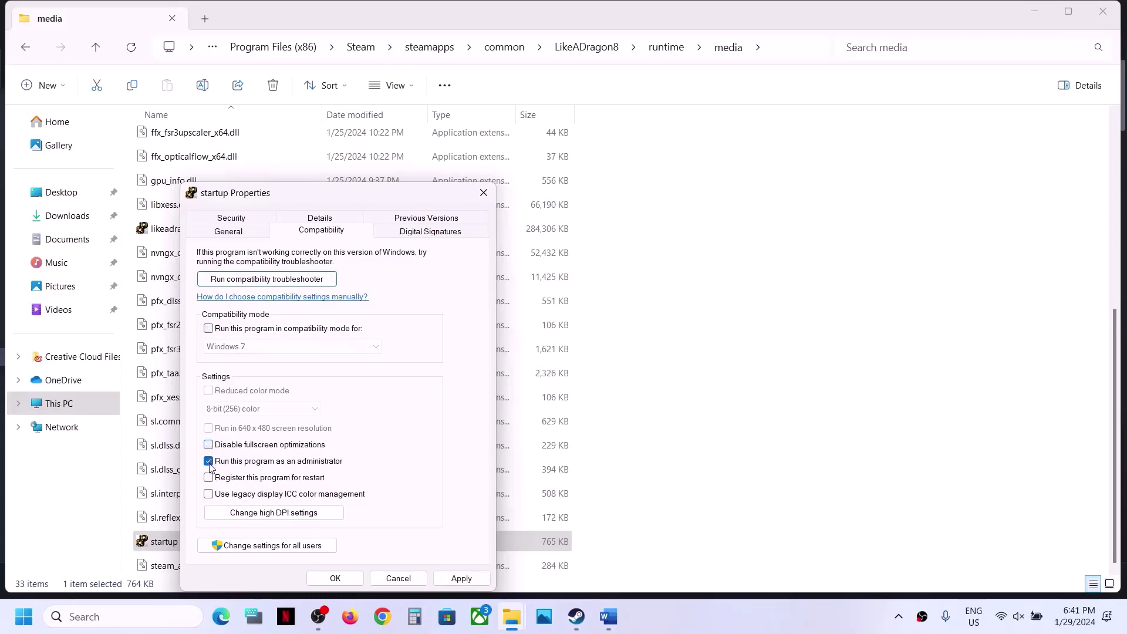
{"action": "left_click", "coordinate": [209, 463]}
{"action": "left_click", "coordinate": [461, 579]}
{"action": "left_click", "coordinate": [334, 579]}
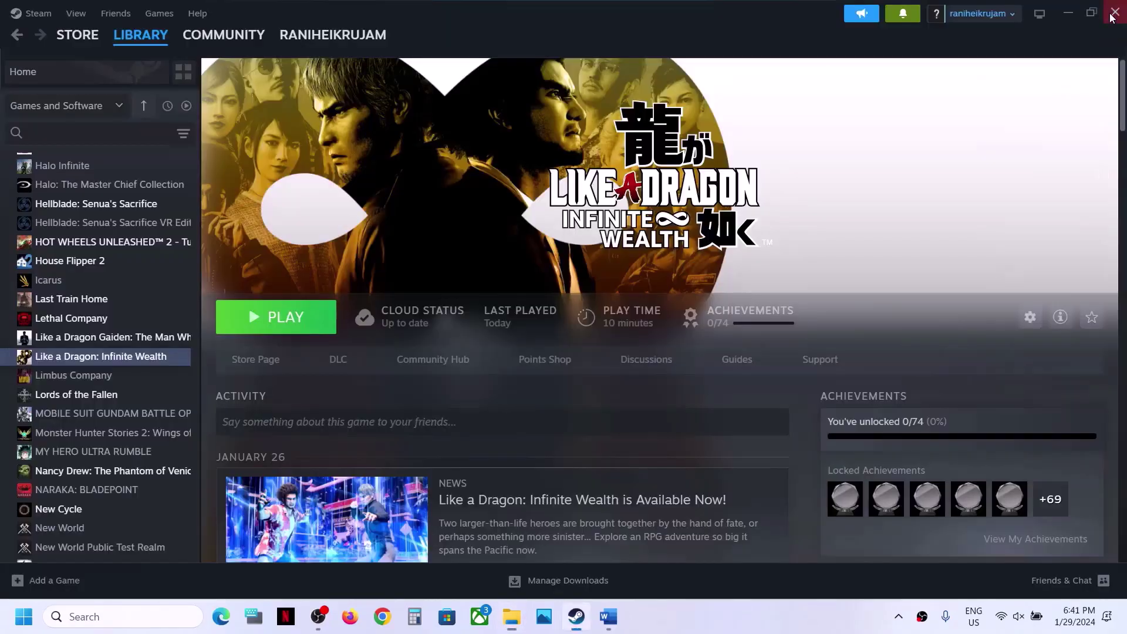
{"action": "left_click", "coordinate": [1103, 11]}
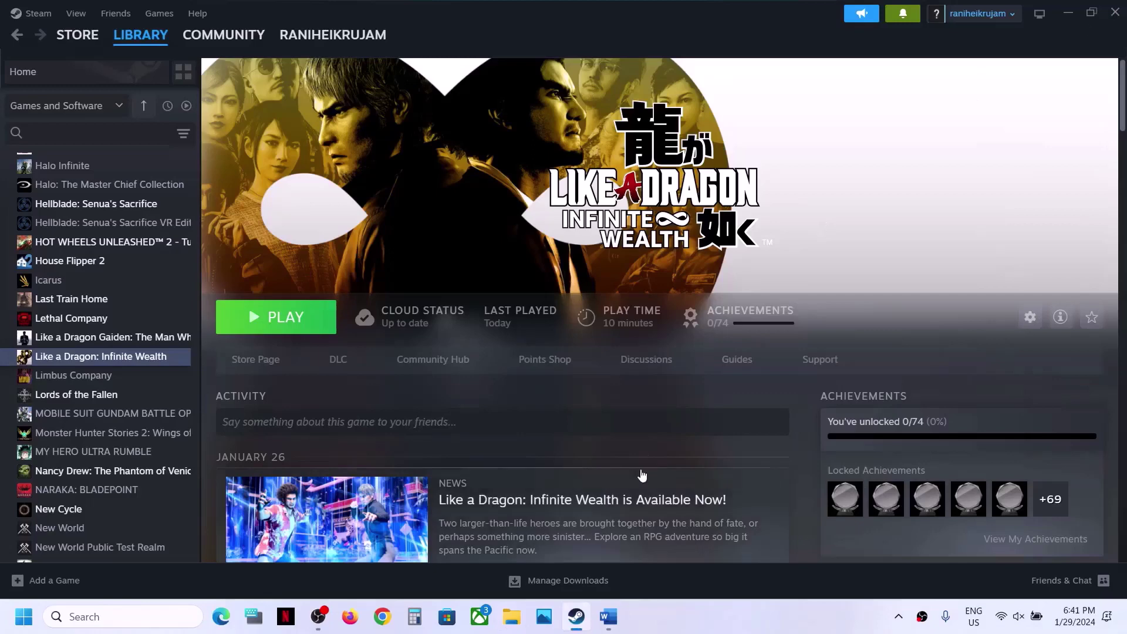
Step: Switch to the Word document and read Step 3 on clean graphics driver installation, including the NVIDIA and AMD driver links
{"action": "left_click", "coordinate": [609, 617]}
{"action": "scroll", "coordinate": [488, 378], "scroll_direction": "down", "scroll_amount": 5}
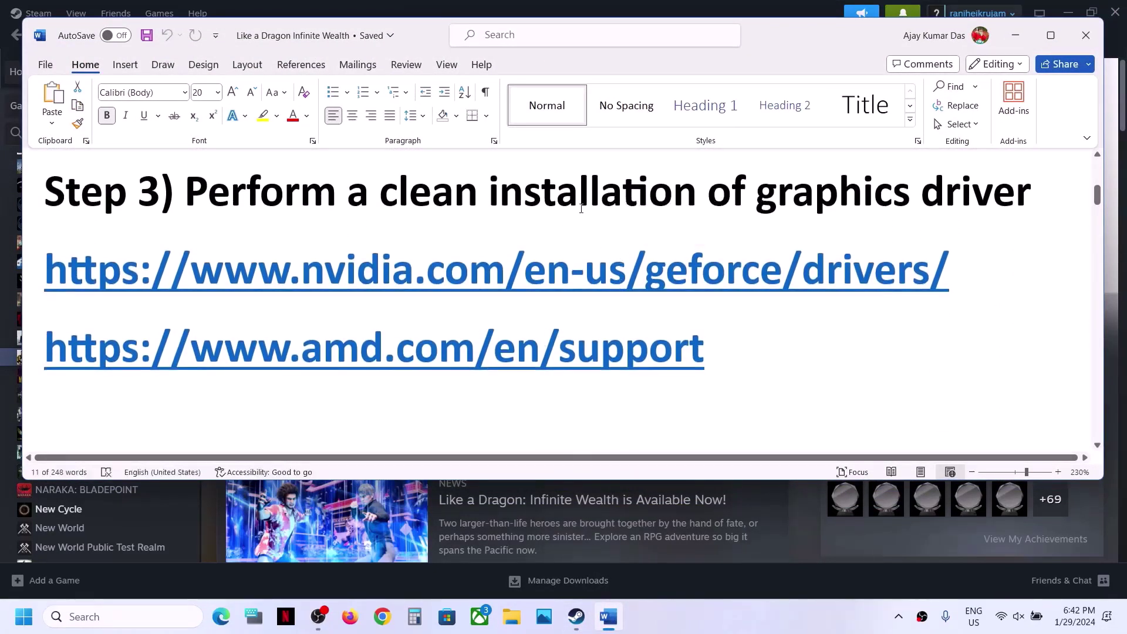
{"action": "left_click_drag", "start_coordinate": [648, 197], "coordinate": [579, 197]}
{"action": "left_click_drag", "start_coordinate": [397, 266], "coordinate": [522, 268]}
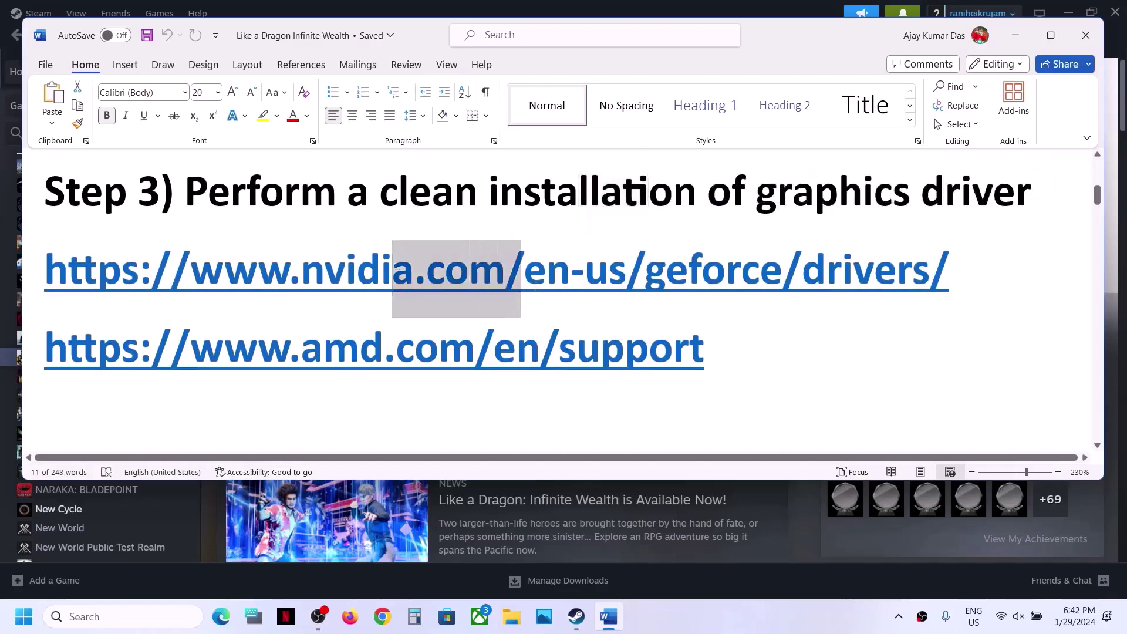
{"action": "left_click_drag", "start_coordinate": [303, 351], "coordinate": [440, 351]}
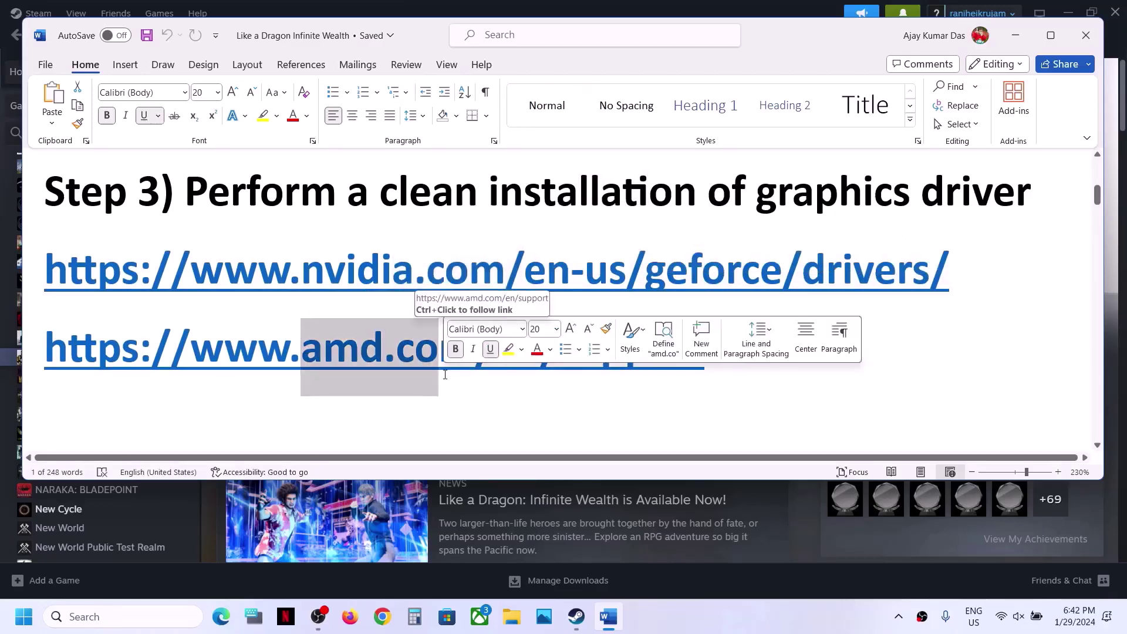
{"action": "left_click_drag", "start_coordinate": [358, 268], "coordinate": [505, 269]}
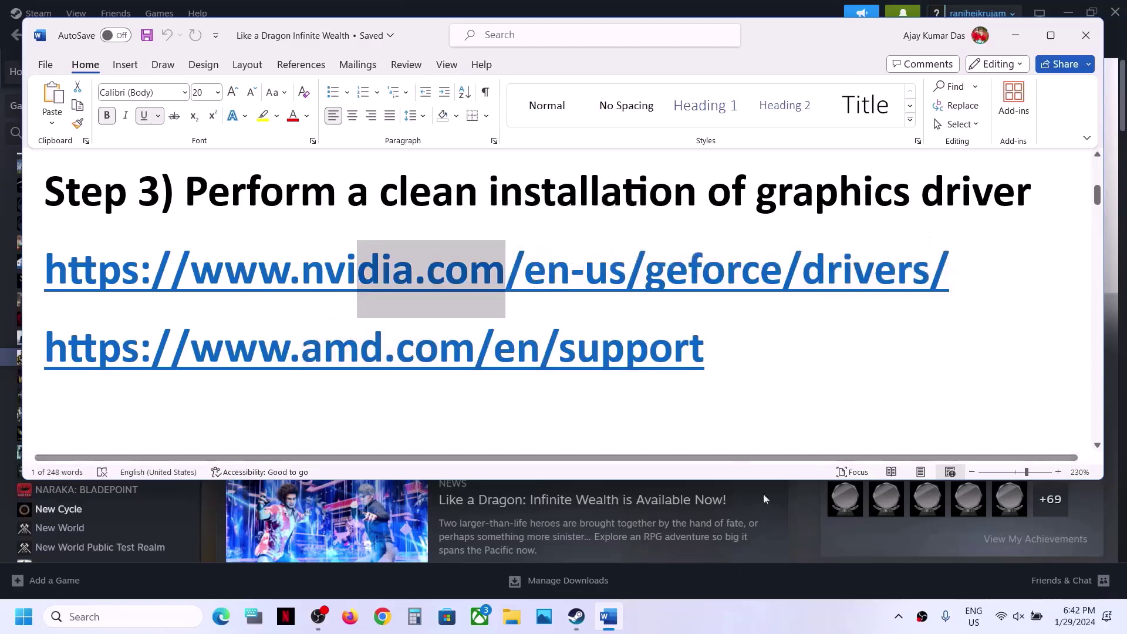
{"action": "left_click", "coordinate": [798, 525]}
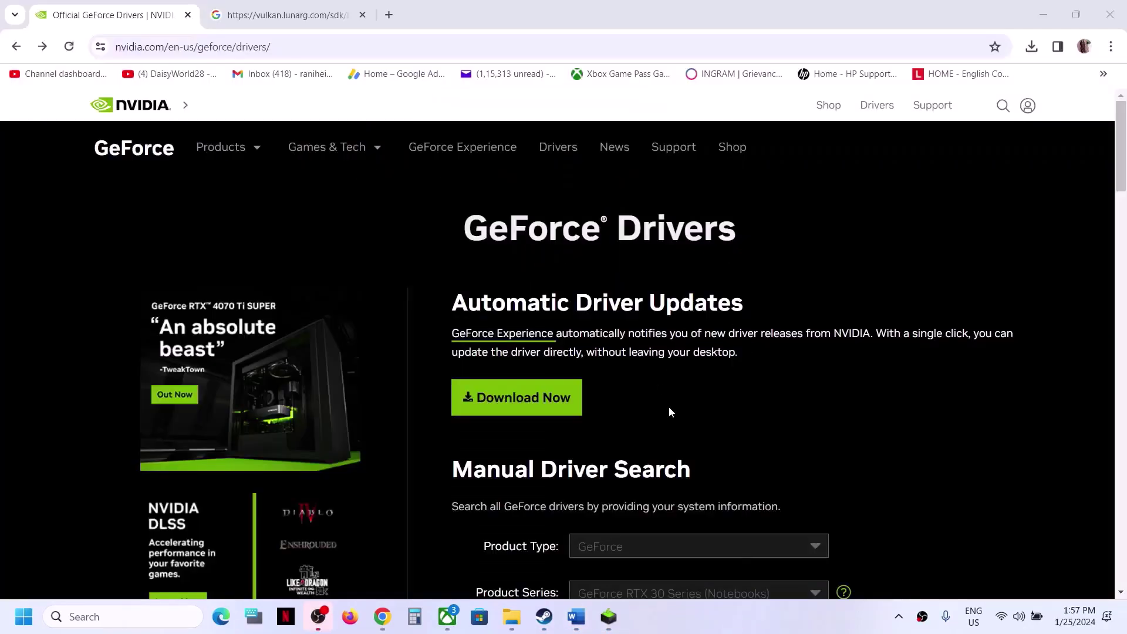
Step: In the manual driver search on NVIDIA's GeForce Drivers page, choose GeForce RTX 30 Series (Notebooks) as the product series
{"action": "scroll", "coordinate": [668, 407], "scroll_direction": "down", "scroll_amount": 5}
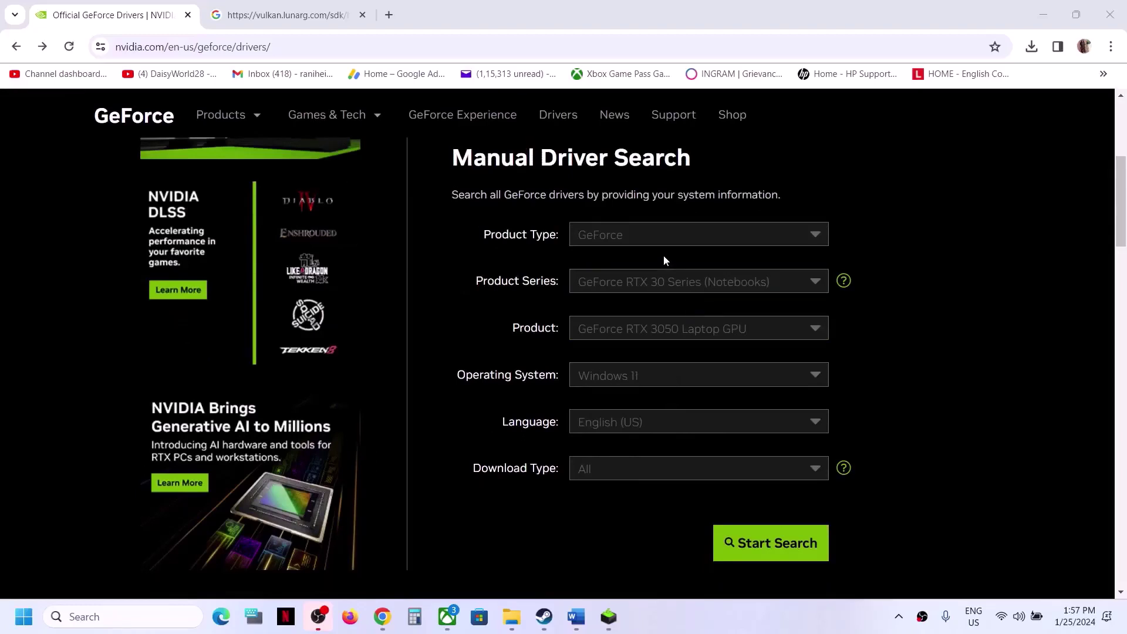
{"action": "left_click", "coordinate": [652, 242]}
{"action": "left_click", "coordinate": [631, 270]}
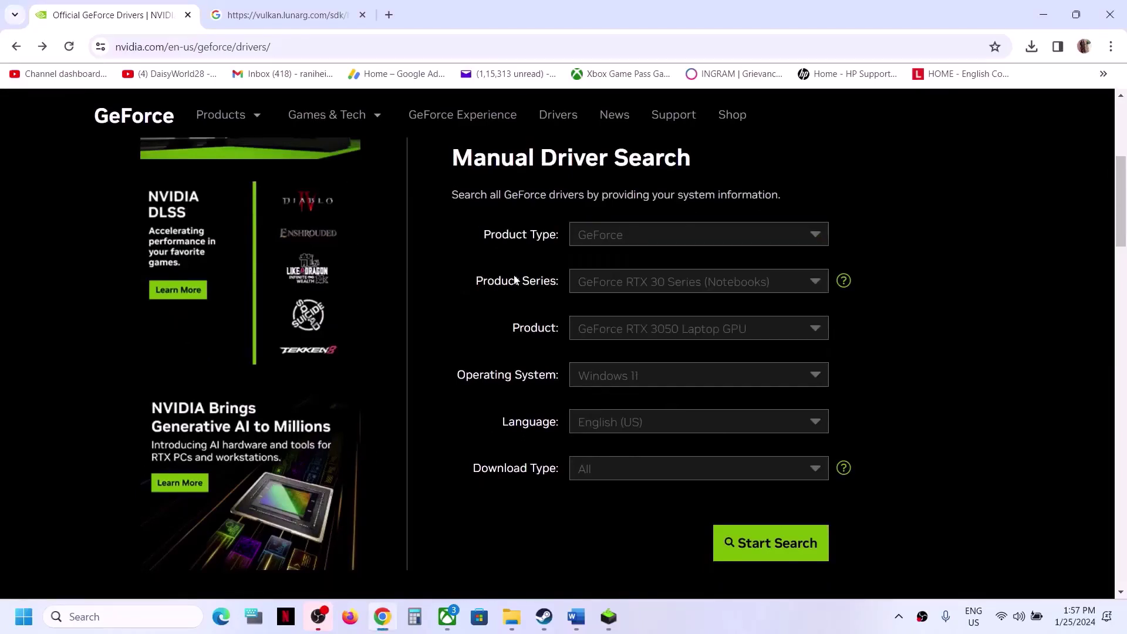
{"action": "left_click", "coordinate": [632, 282]}
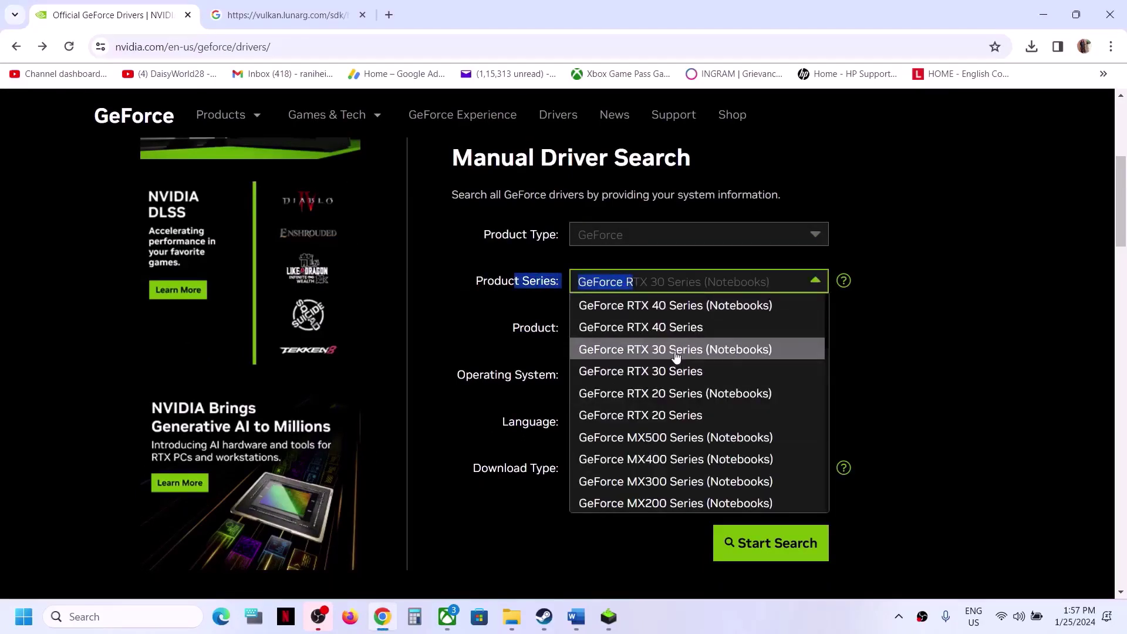
{"action": "left_click", "coordinate": [675, 352]}
Step: Choose GeForce RTX 3050 Laptop GPU as the product and Windows 11 as the operating system for the driver search
{"action": "left_click", "coordinate": [636, 327]}
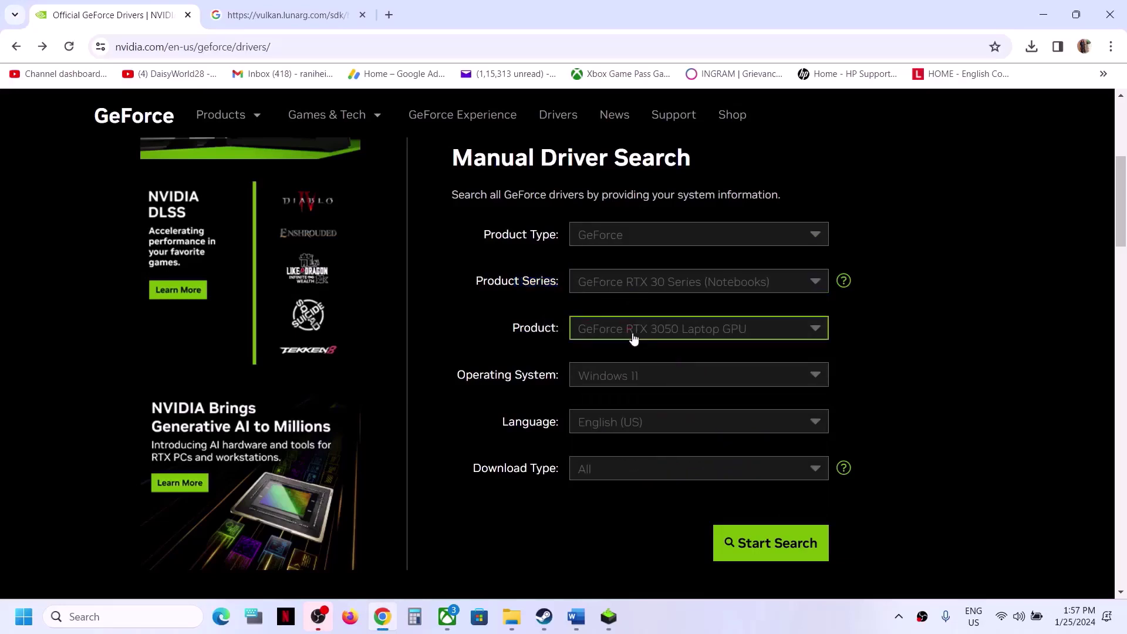
{"action": "left_click", "coordinate": [667, 484]}
{"action": "left_click", "coordinate": [550, 327]}
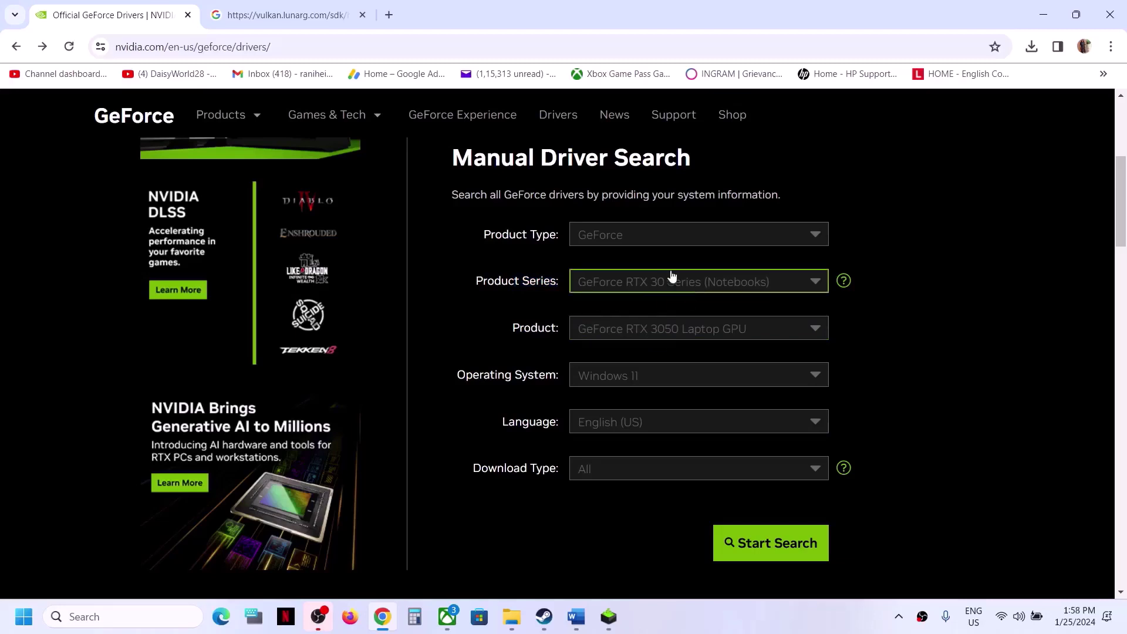
{"action": "left_click", "coordinate": [652, 382]}
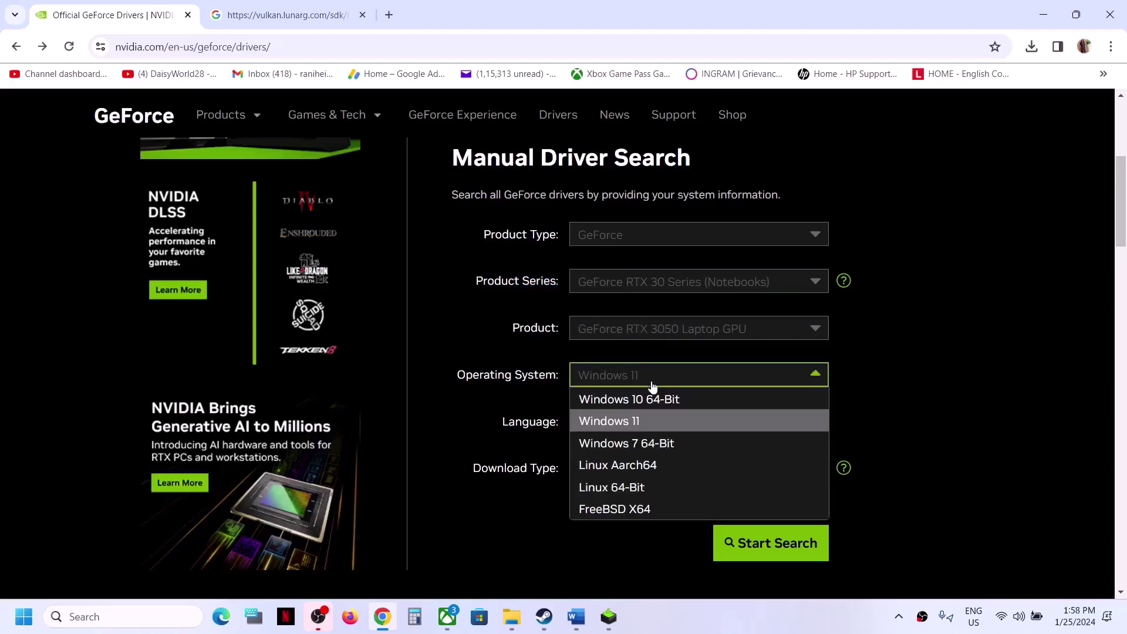
{"action": "left_click", "coordinate": [641, 421]}
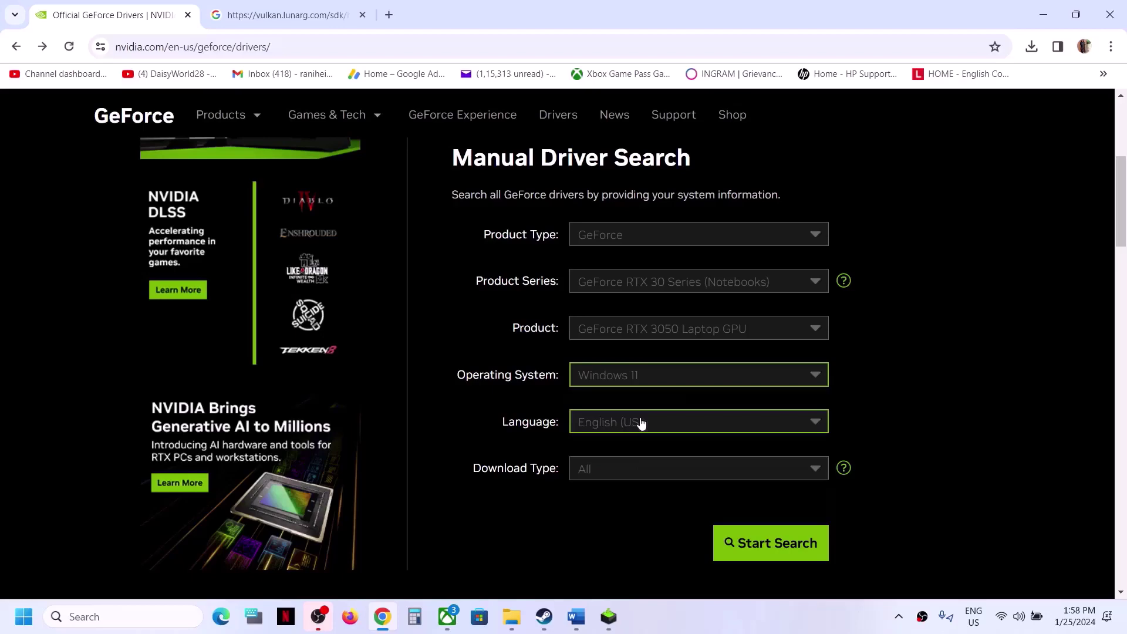
Step: Run the driver search and download the GeForce Game Ready Driver version 551.23 released Jan 24, 2024
{"action": "left_click", "coordinate": [770, 546]}
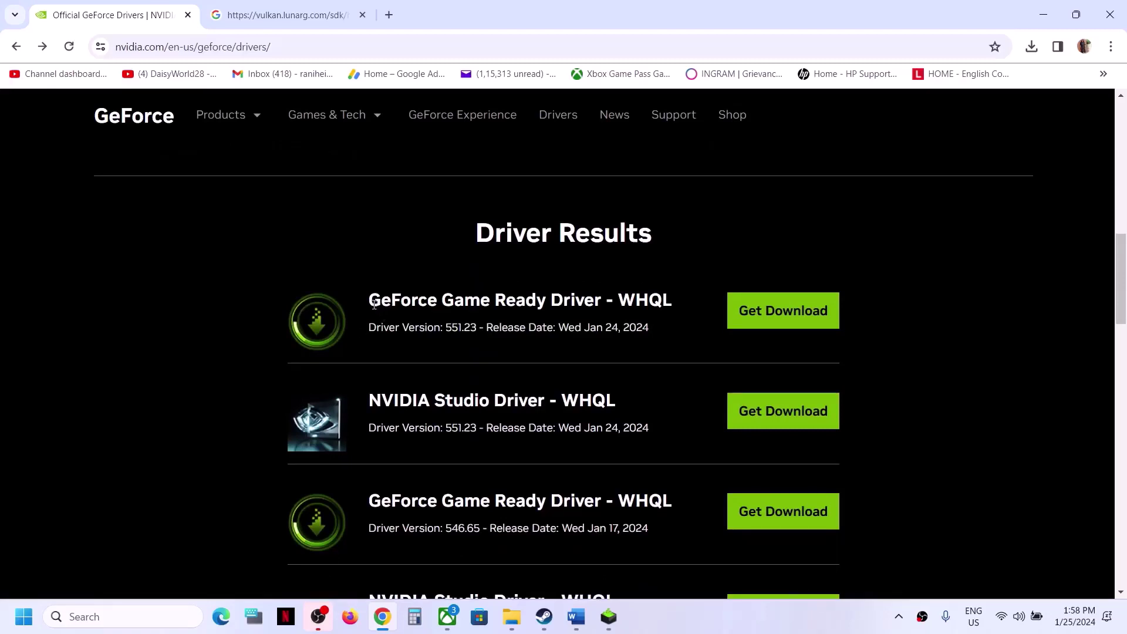
{"action": "left_click_drag", "start_coordinate": [374, 305], "coordinate": [539, 309]}
{"action": "left_click_drag", "start_coordinate": [377, 328], "coordinate": [479, 330]}
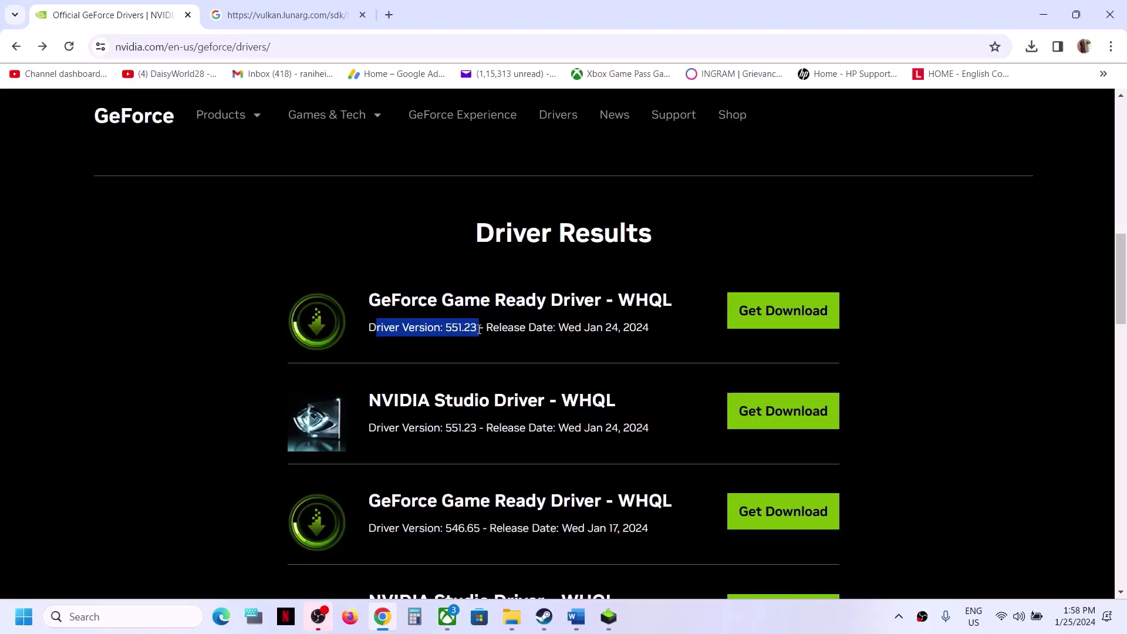
{"action": "left_click", "coordinate": [783, 320]}
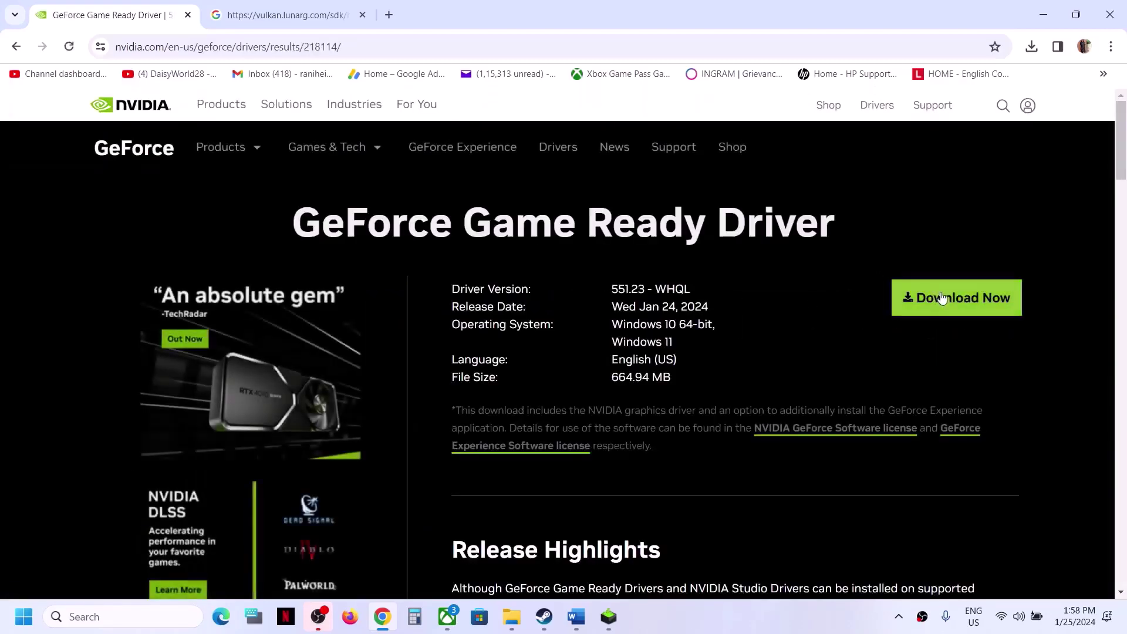
{"action": "left_click", "coordinate": [938, 299]}
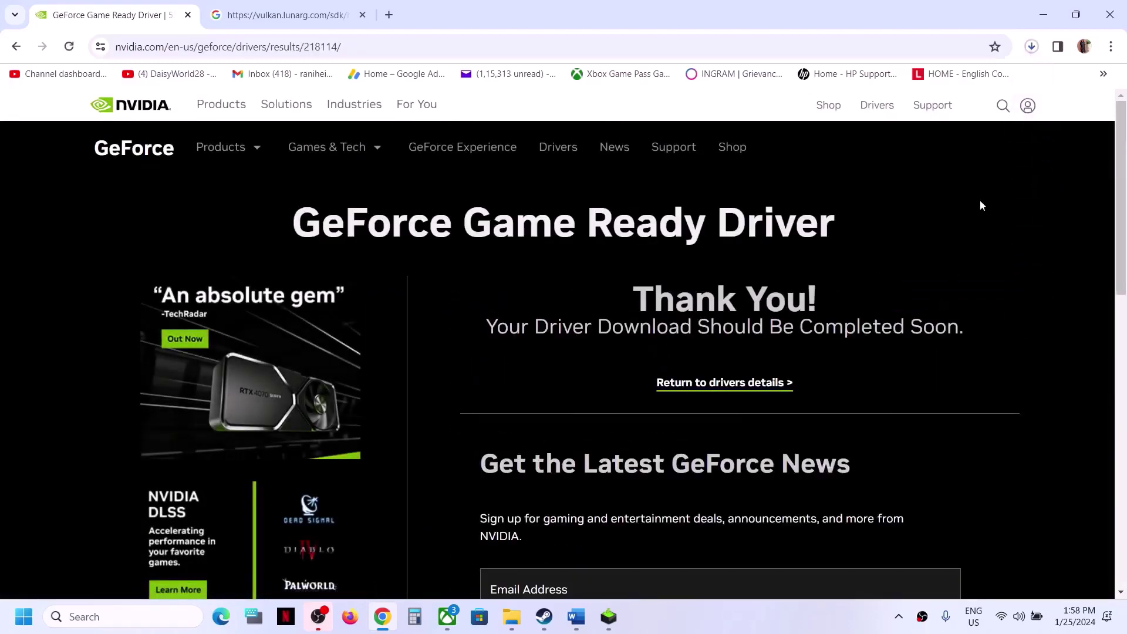
Step: Launch the downloaded driver installer, accept the license, and start a Custom (Advanced) installation with the clean installation option enabled
{"action": "left_click", "coordinate": [1032, 53]}
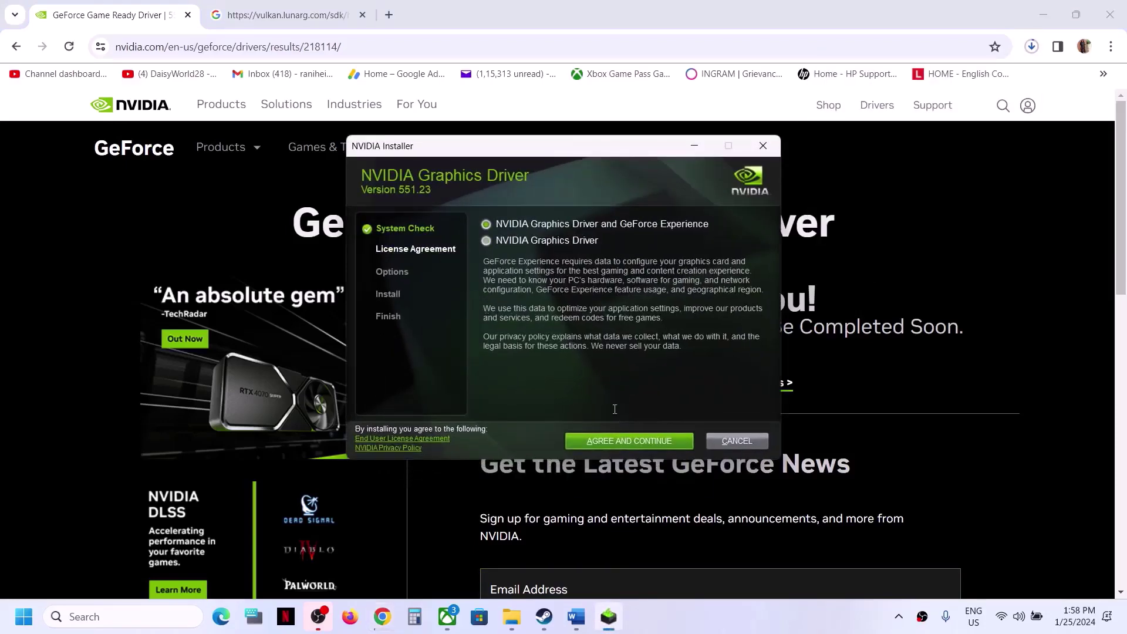
{"action": "left_click", "coordinate": [611, 439]}
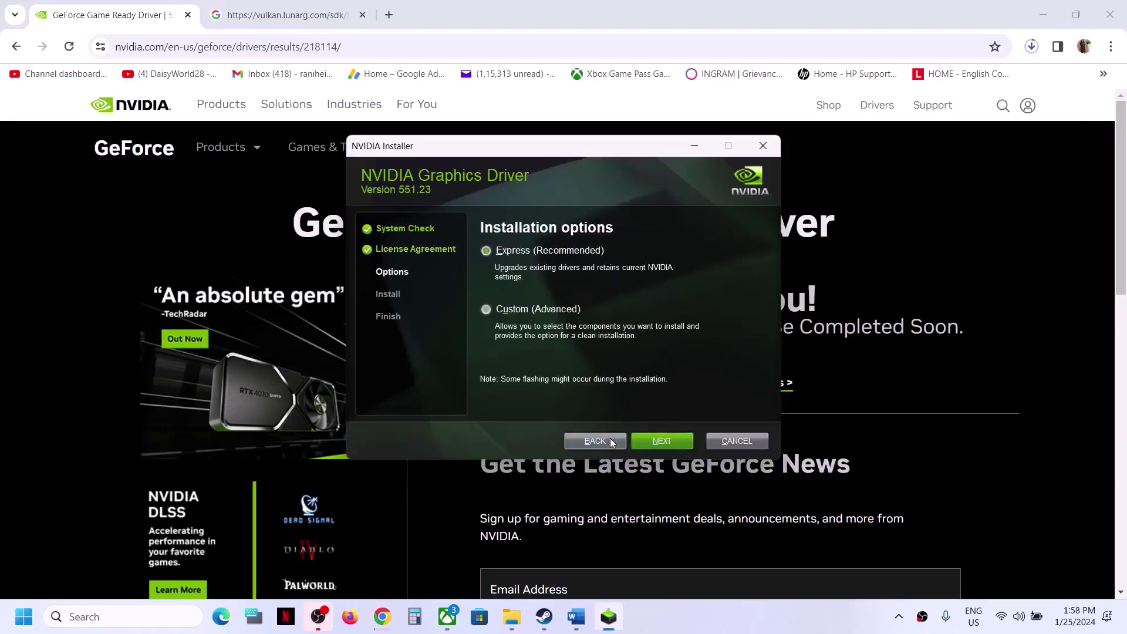
{"action": "left_click", "coordinate": [487, 309]}
{"action": "left_click", "coordinate": [671, 438]}
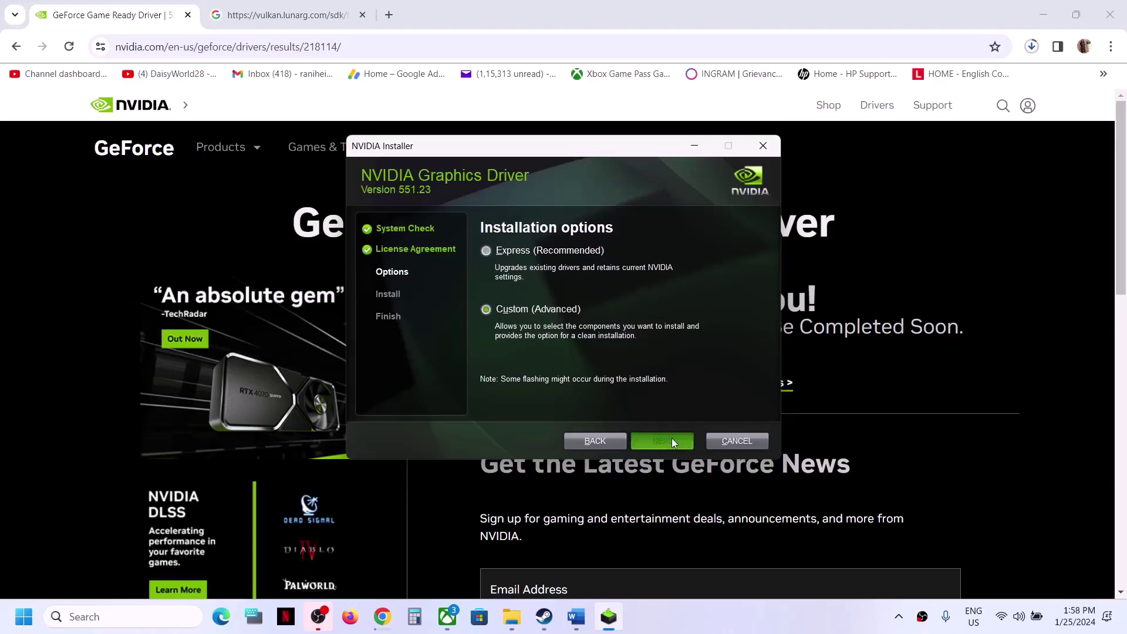
{"action": "left_click", "coordinate": [486, 362]}
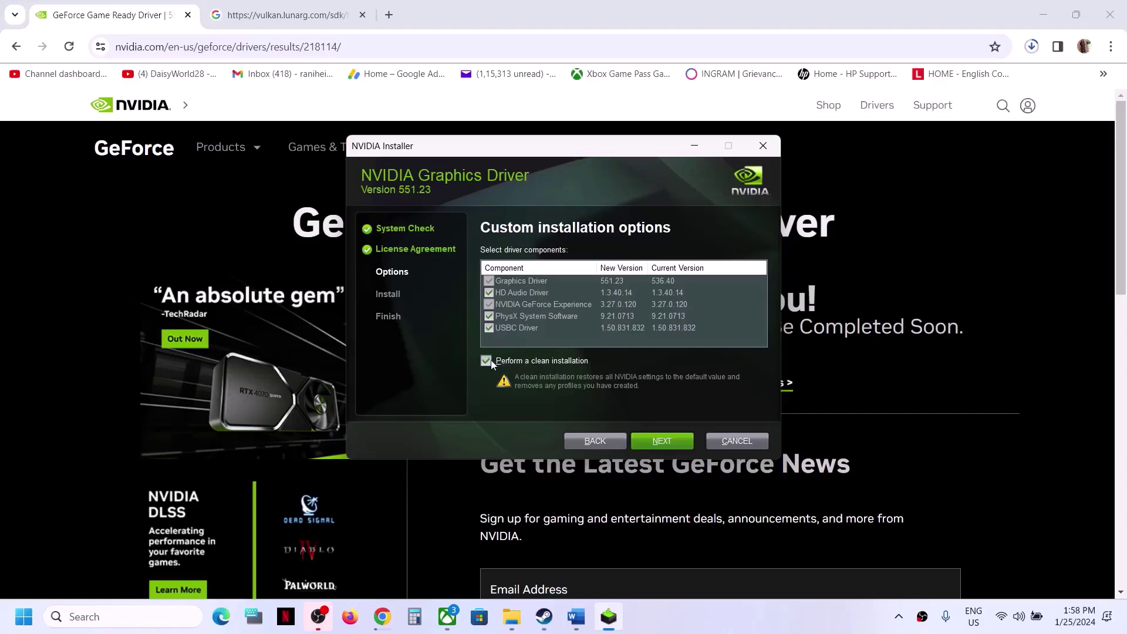
{"action": "left_click", "coordinate": [670, 441]}
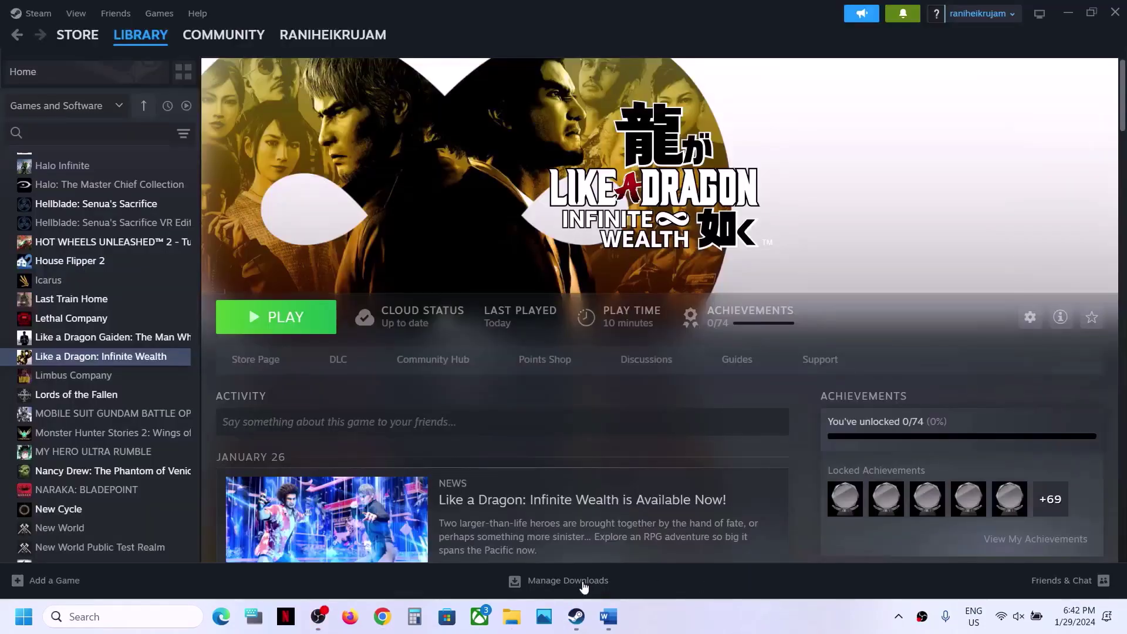
Step: Switch to the Word document and read Step 4 on running the game on the dedicated graphics card
{"action": "left_click", "coordinate": [609, 621]}
{"action": "scroll", "coordinate": [447, 349], "scroll_direction": "down", "scroll_amount": 3}
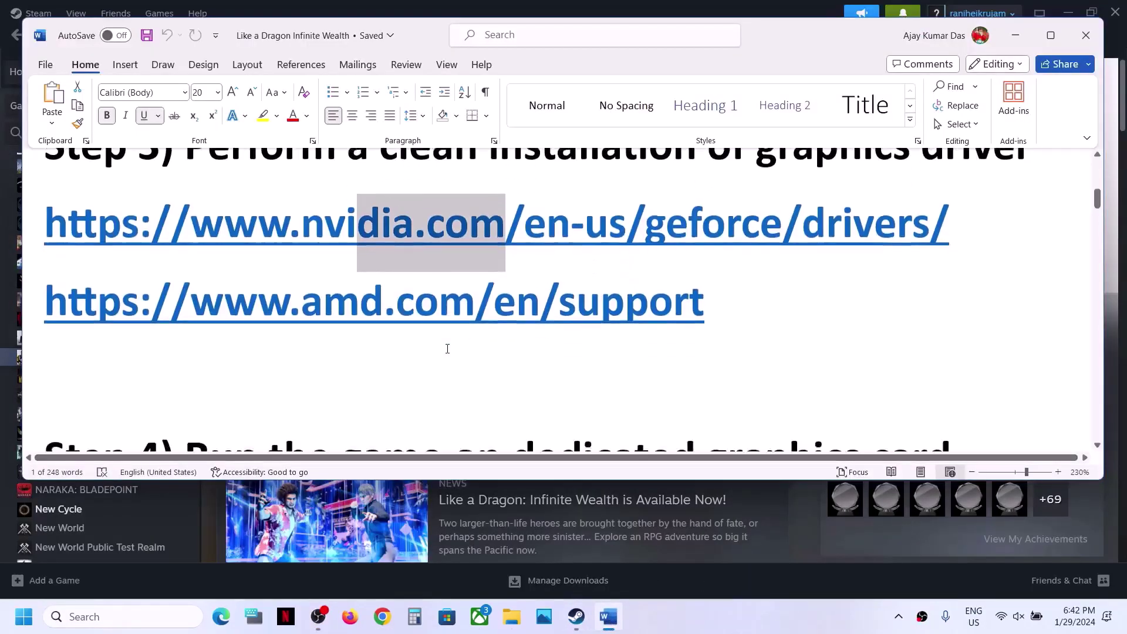
{"action": "double_click", "coordinate": [547, 325]}
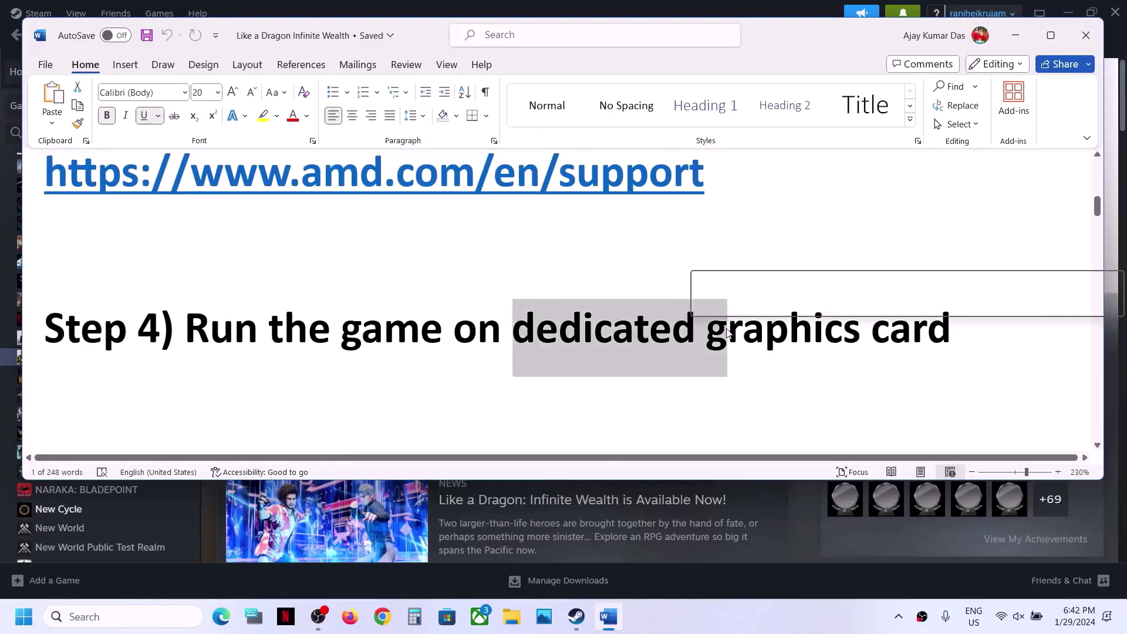
{"action": "triple_click", "coordinate": [763, 339]}
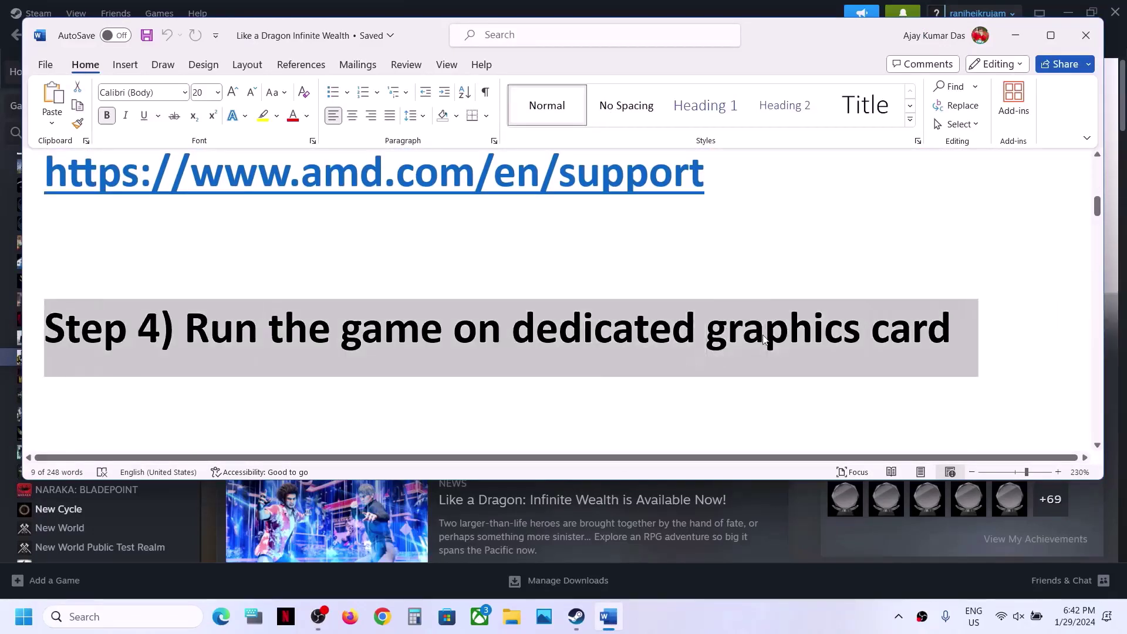
{"action": "double_click", "coordinate": [763, 340]}
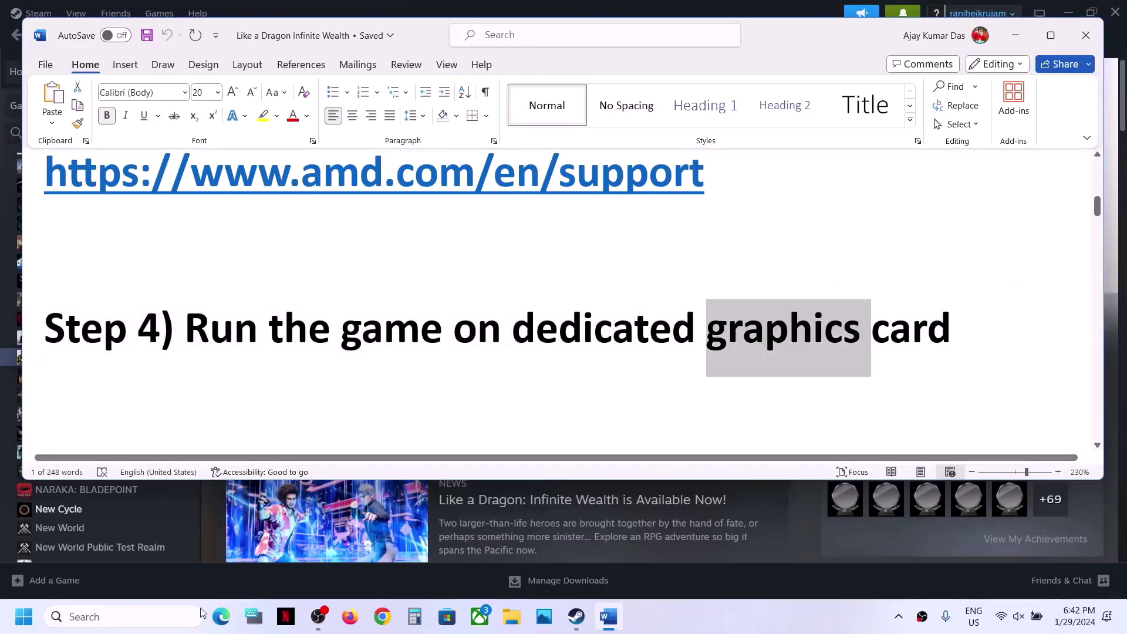
Step: Search Windows for "graphics settings" and open the Graphics settings page
{"action": "left_click", "coordinate": [136, 615]}
{"action": "type", "text": "graphics"}
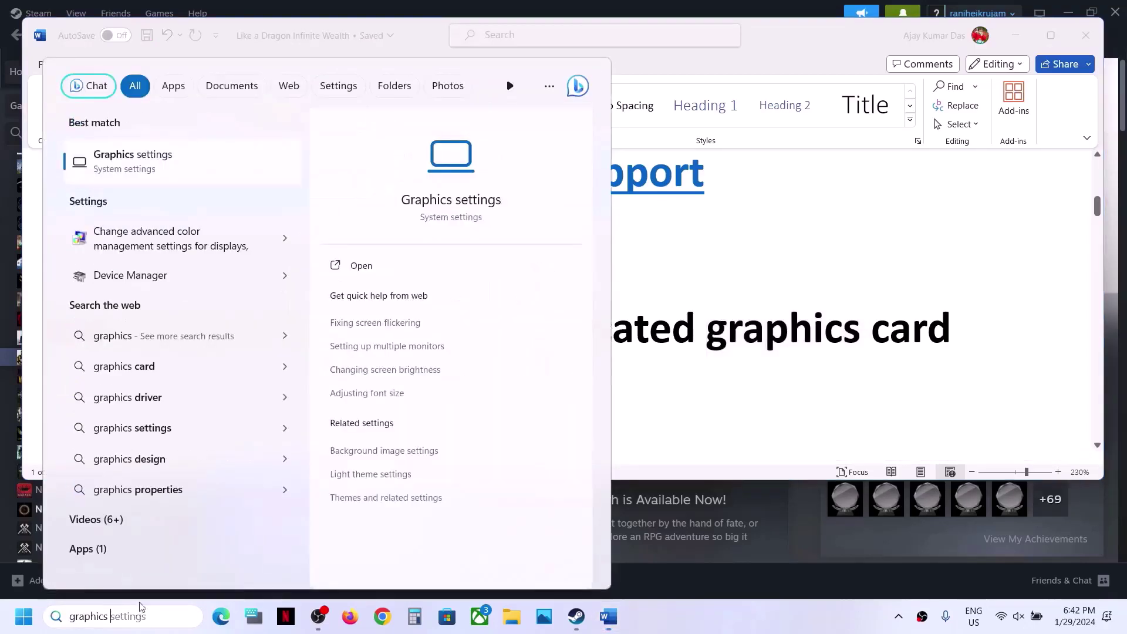
{"action": "type", "text": " settings"}
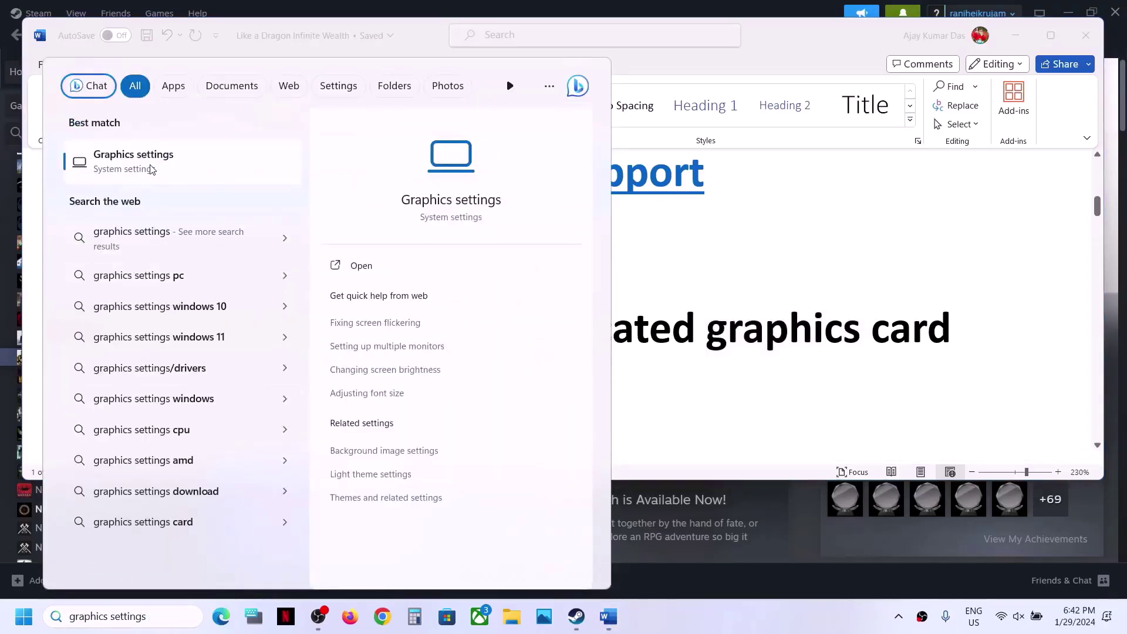
{"action": "left_click", "coordinate": [151, 169]}
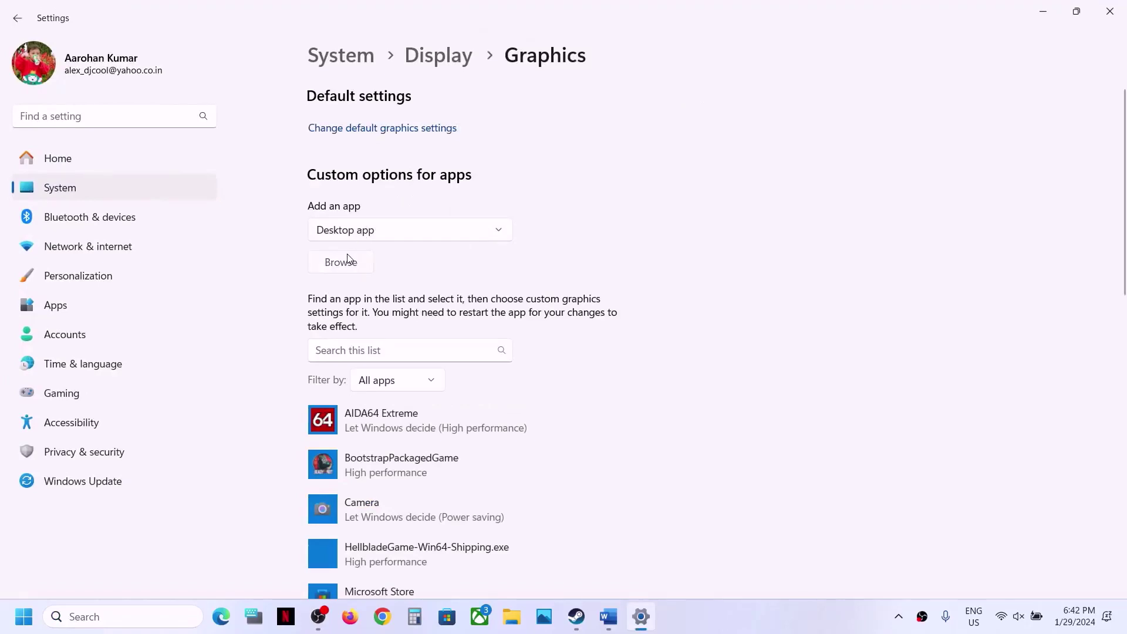
Step: Start adding a desktop app to the custom graphics options and browse to C:\Program Files (x86)\Steam\steamapps\common
{"action": "left_click", "coordinate": [348, 260]}
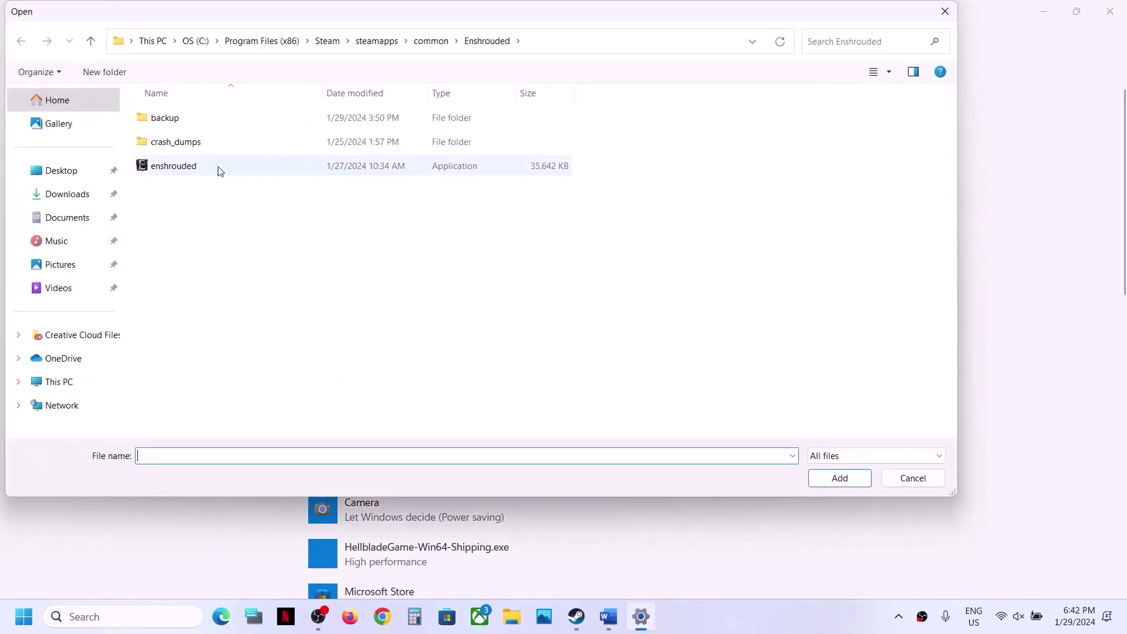
{"action": "left_click", "coordinate": [59, 383]}
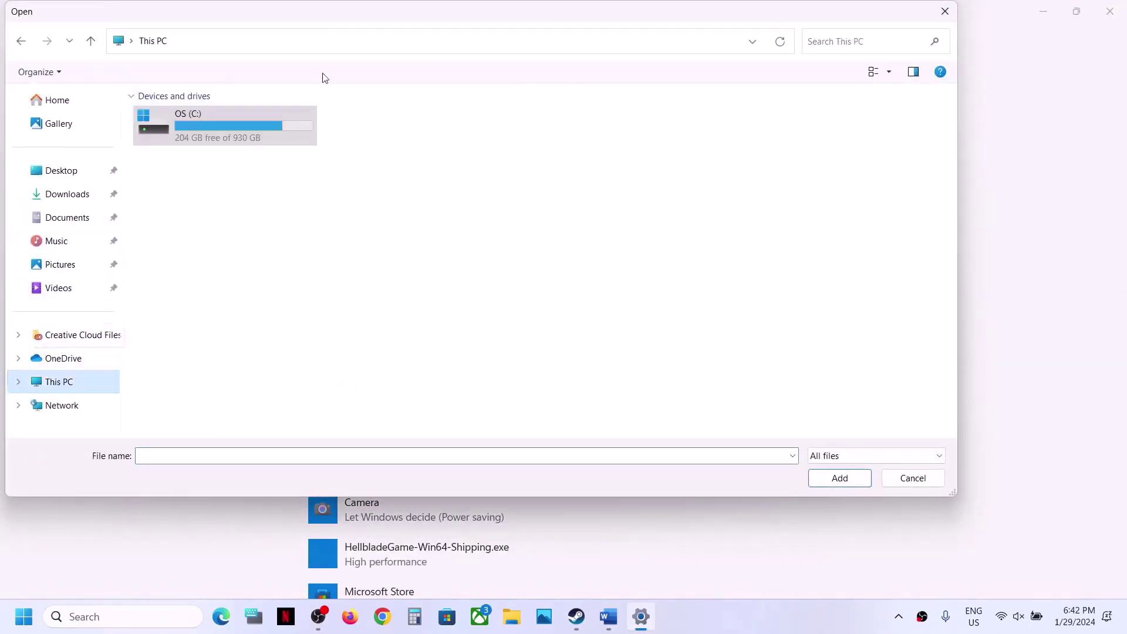
{"action": "double_click", "coordinate": [238, 129]}
{"action": "scroll", "coordinate": [230, 251], "scroll_direction": "down", "scroll_amount": 3}
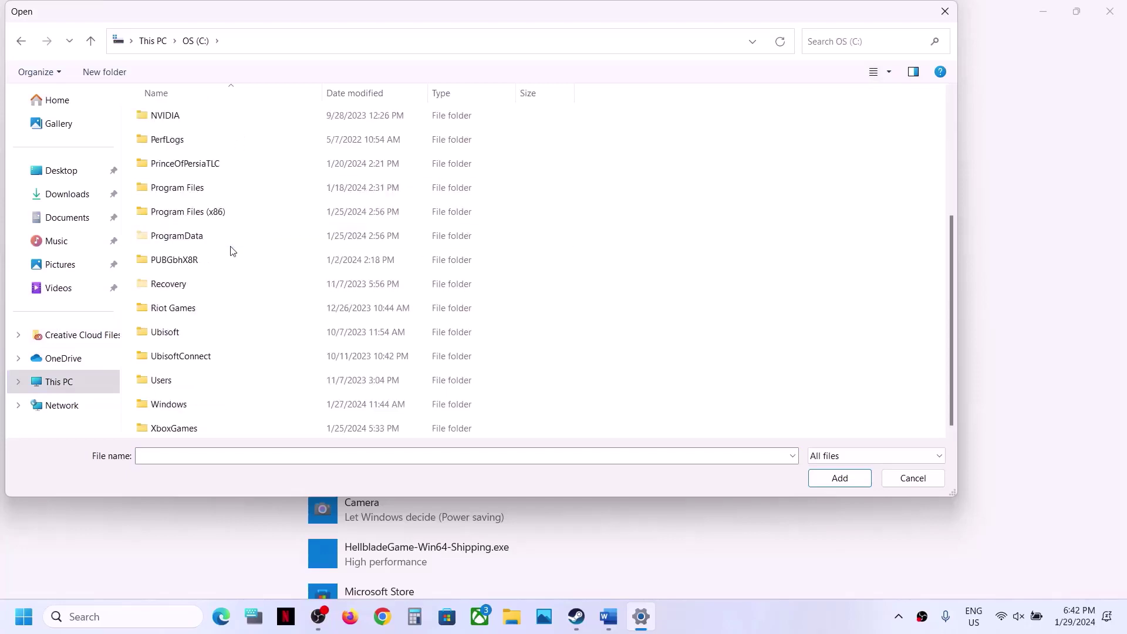
{"action": "double_click", "coordinate": [223, 220]}
{"action": "scroll", "coordinate": [222, 224], "scroll_direction": "down", "scroll_amount": 5}
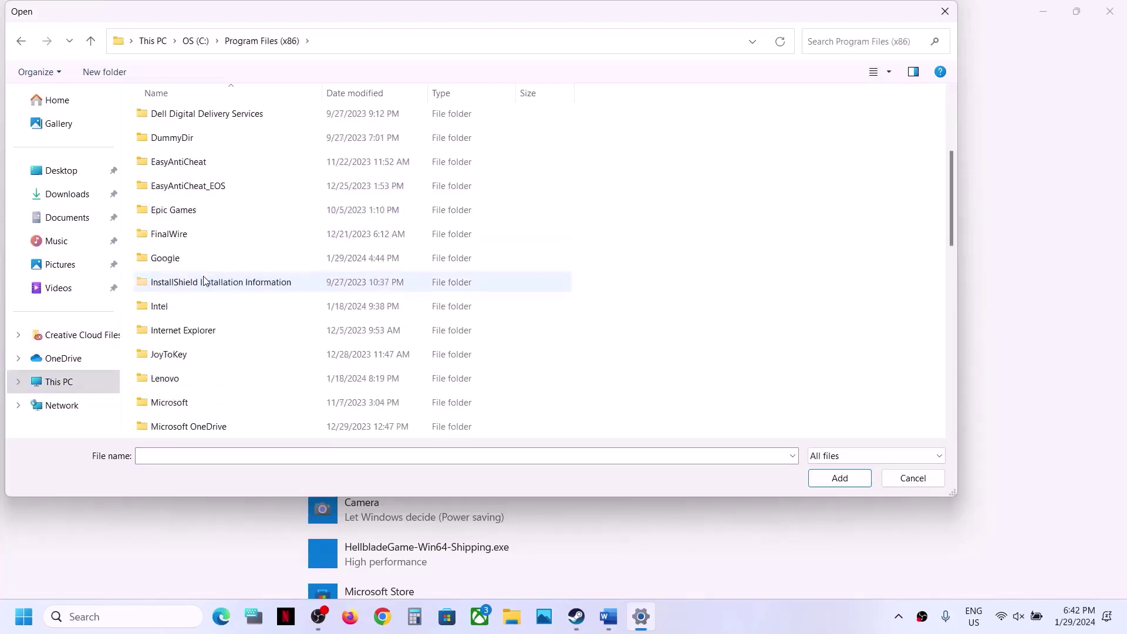
{"action": "scroll", "coordinate": [199, 328], "scroll_direction": "down", "scroll_amount": 4}
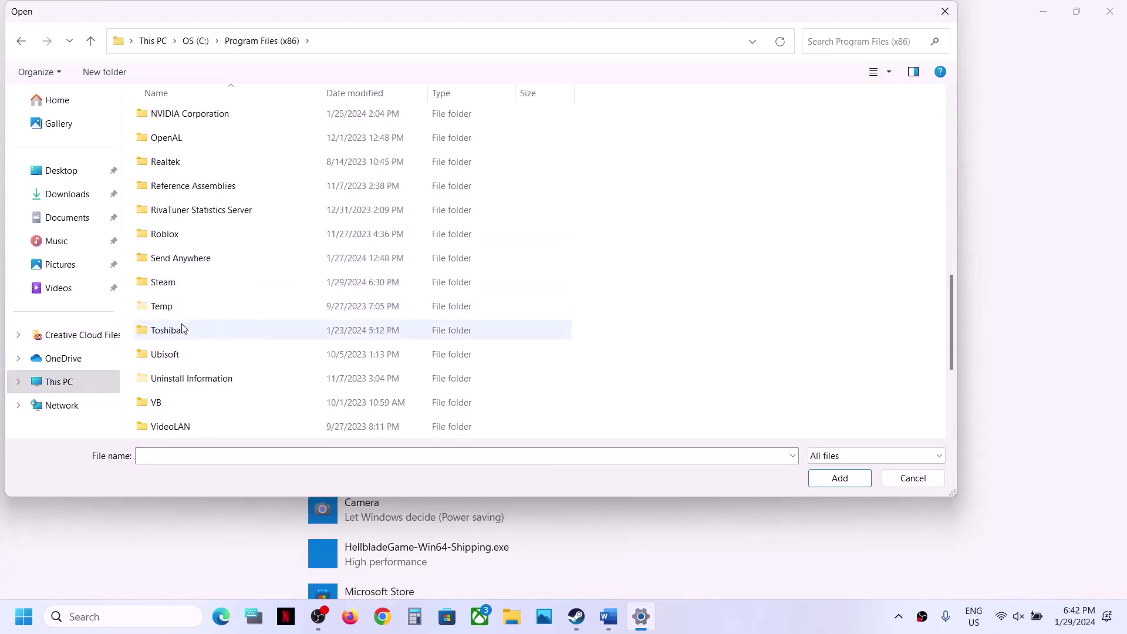
{"action": "double_click", "coordinate": [180, 281]}
{"action": "scroll", "coordinate": [178, 283], "scroll_direction": "down", "scroll_amount": 5}
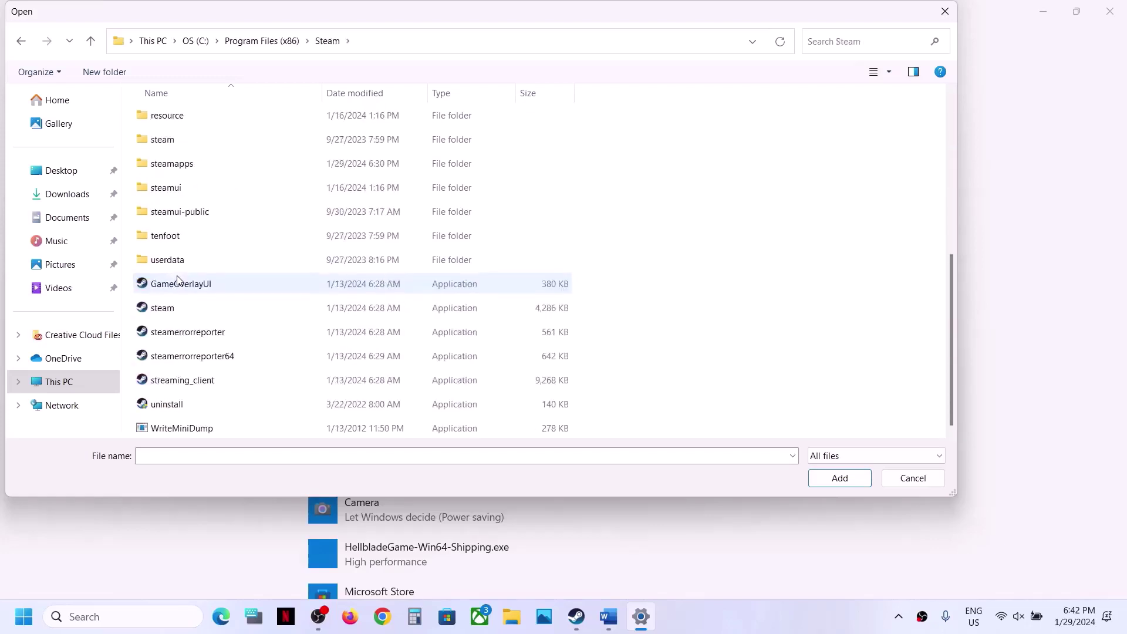
{"action": "double_click", "coordinate": [191, 170]}
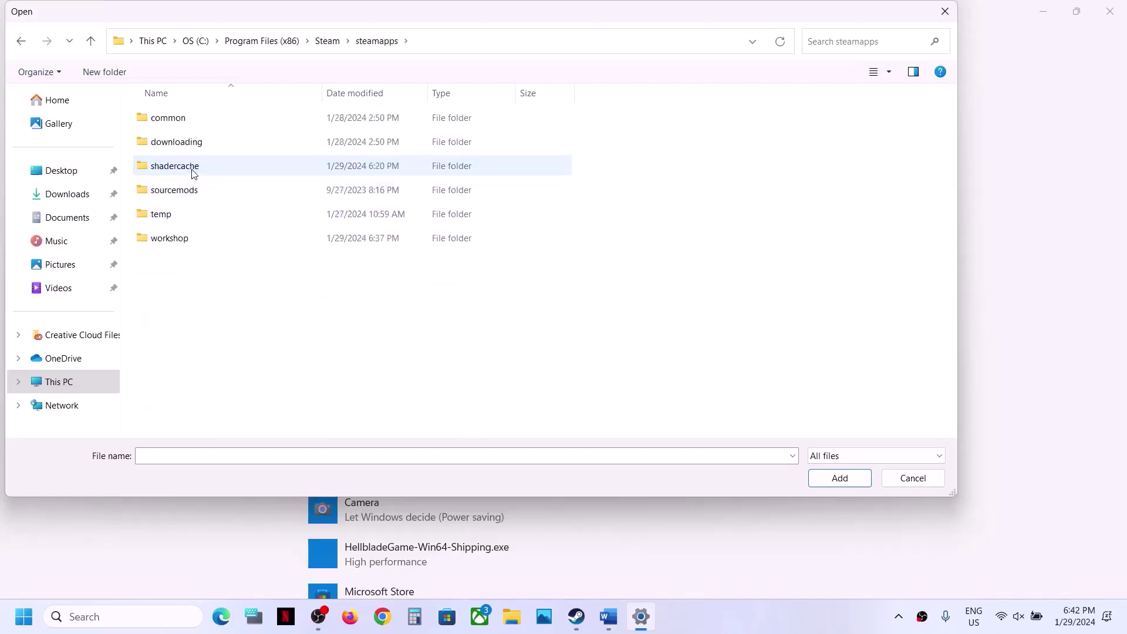
{"action": "double_click", "coordinate": [195, 118]}
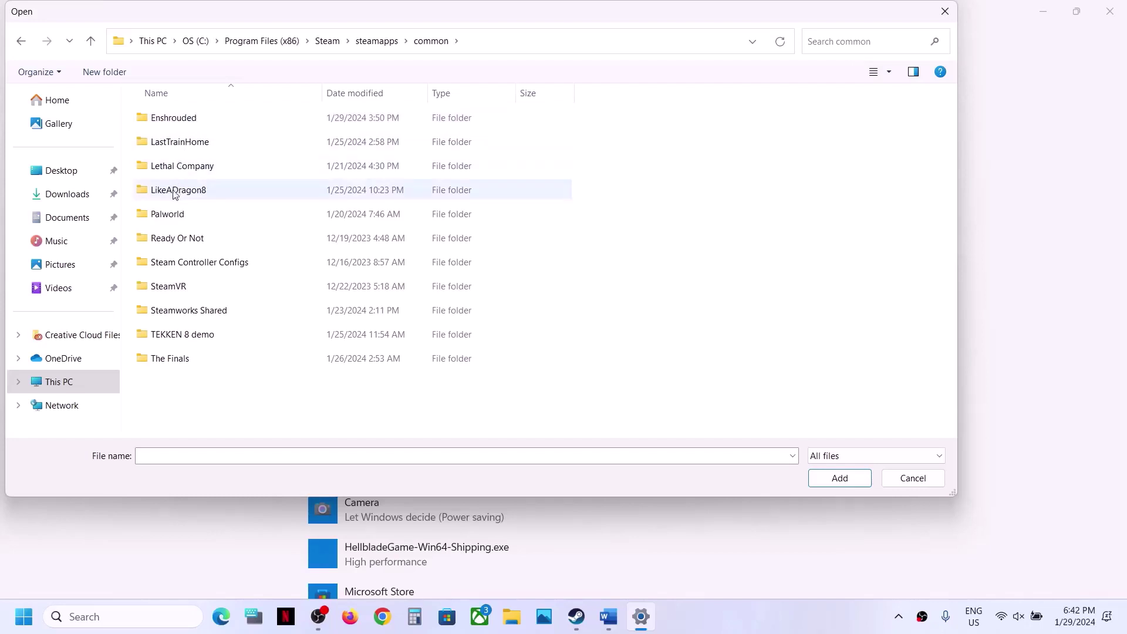
Step: Add the likeadragon8 application from the LikeADragon8\runtime\media folder to the custom graphics options
{"action": "double_click", "coordinate": [175, 194]}
{"action": "double_click", "coordinate": [174, 119]}
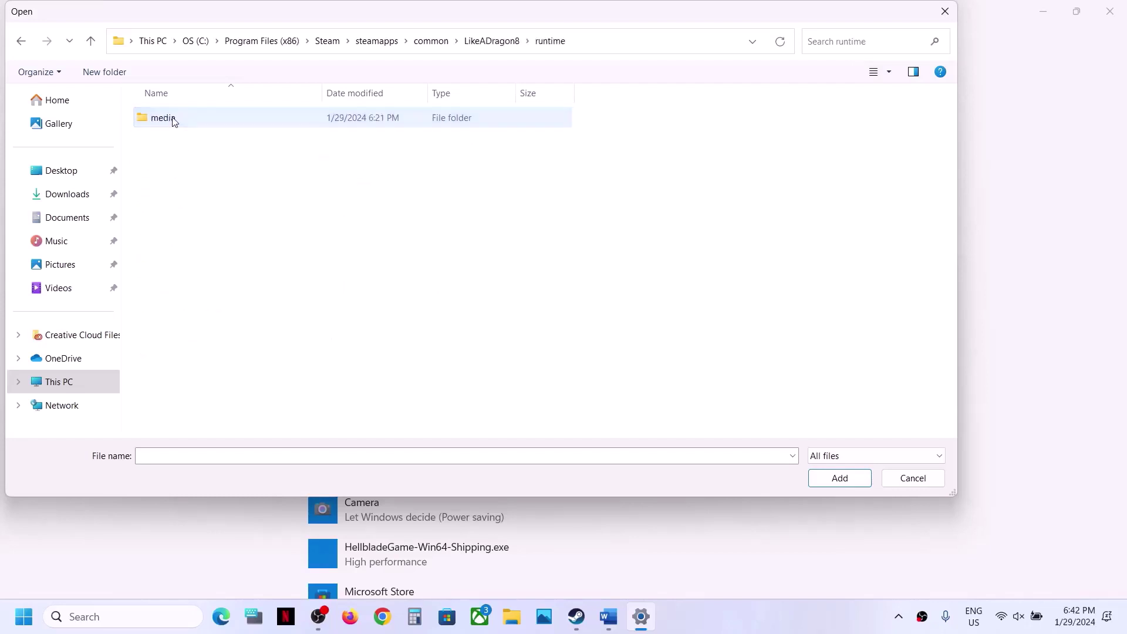
{"action": "double_click", "coordinate": [175, 119]}
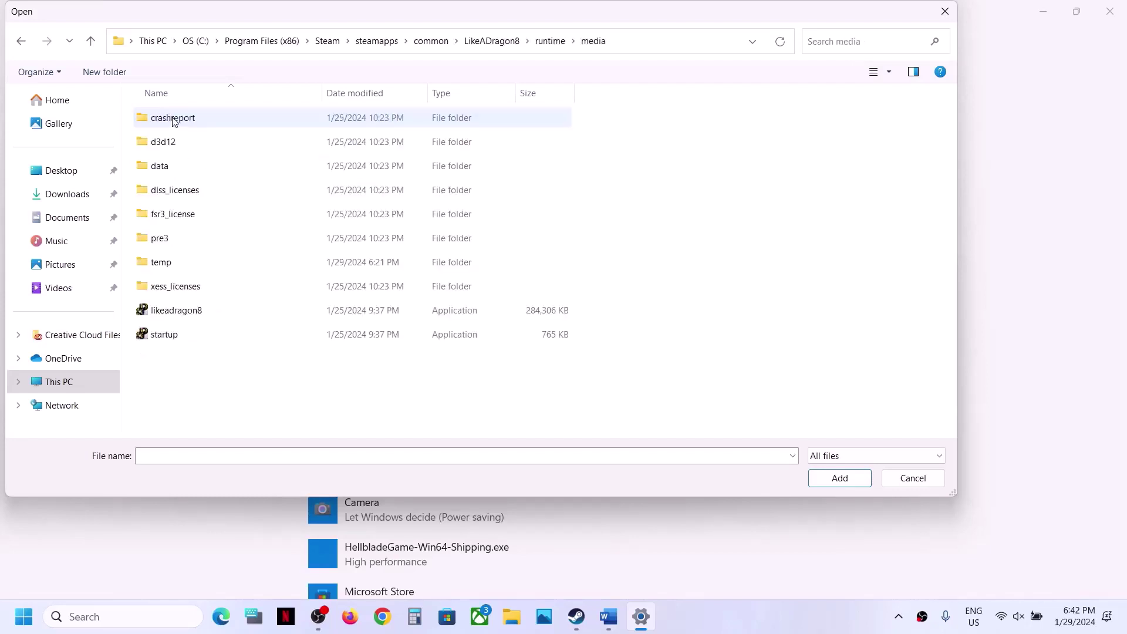
{"action": "left_click", "coordinate": [165, 312]}
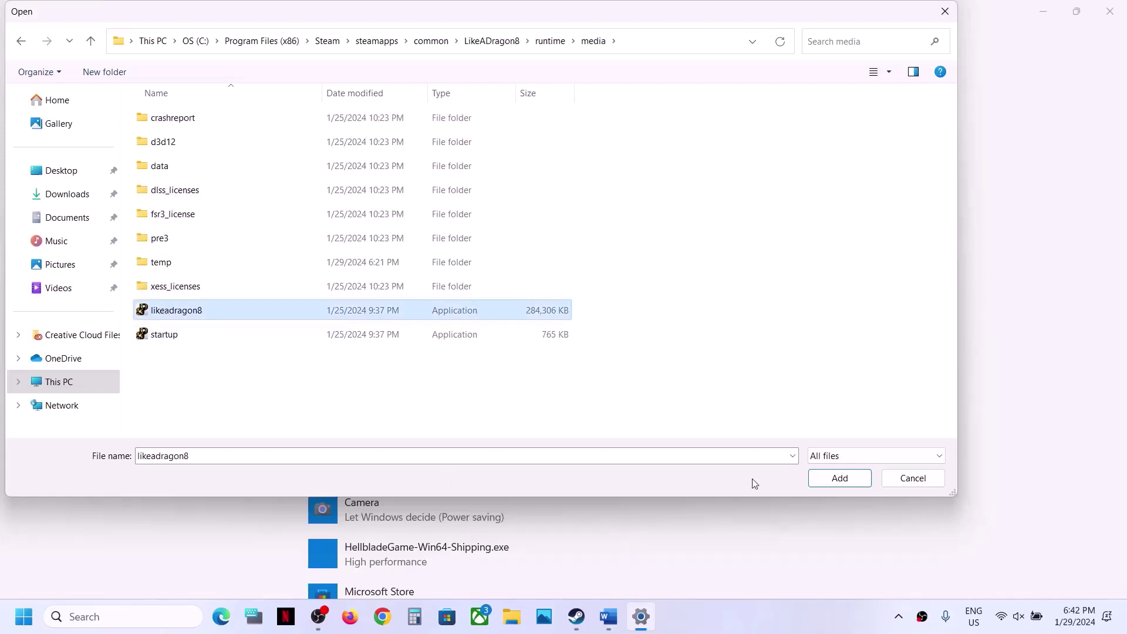
{"action": "left_click", "coordinate": [828, 485]}
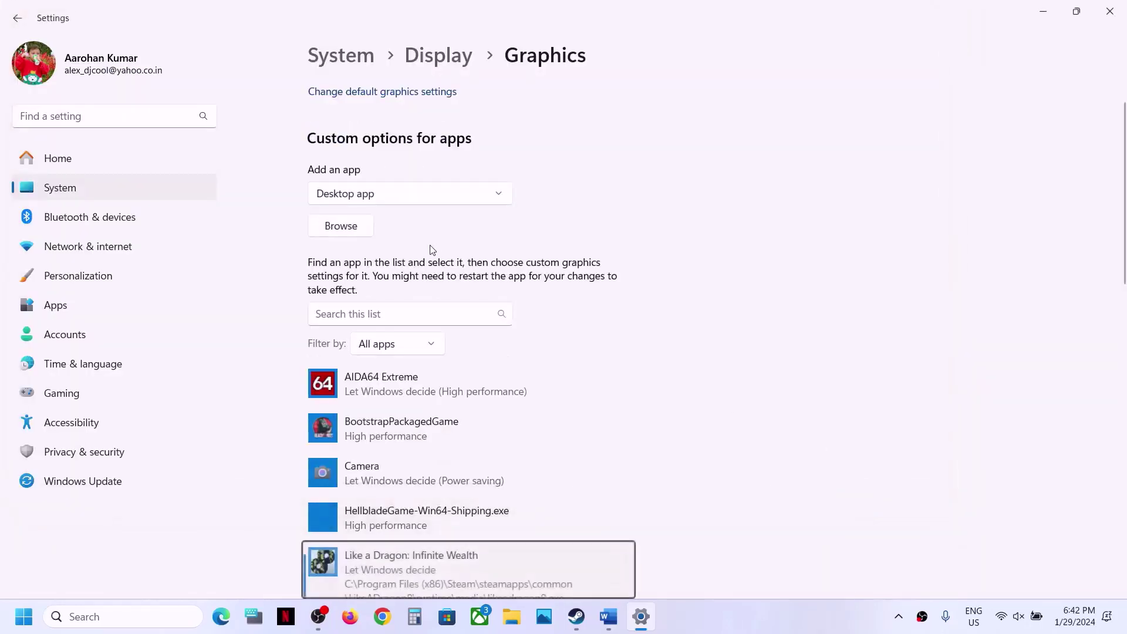
Step: Set the graphics preference of Like a Dragon: Infinite Wealth to High performance and save it
{"action": "scroll", "coordinate": [432, 435], "scroll_direction": "down", "scroll_amount": 3}
{"action": "left_click", "coordinate": [520, 473]}
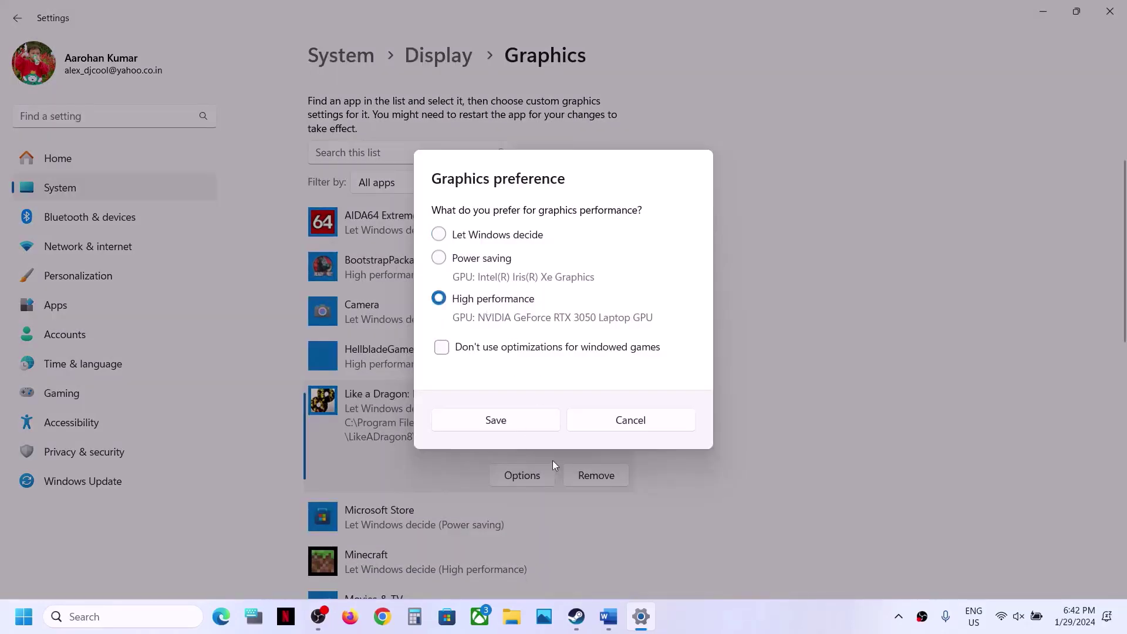
{"action": "left_click", "coordinate": [519, 422]}
Step: Add the startup application from the game's media folder to the custom graphics options
{"action": "scroll", "coordinate": [422, 270], "scroll_direction": "up", "scroll_amount": 4}
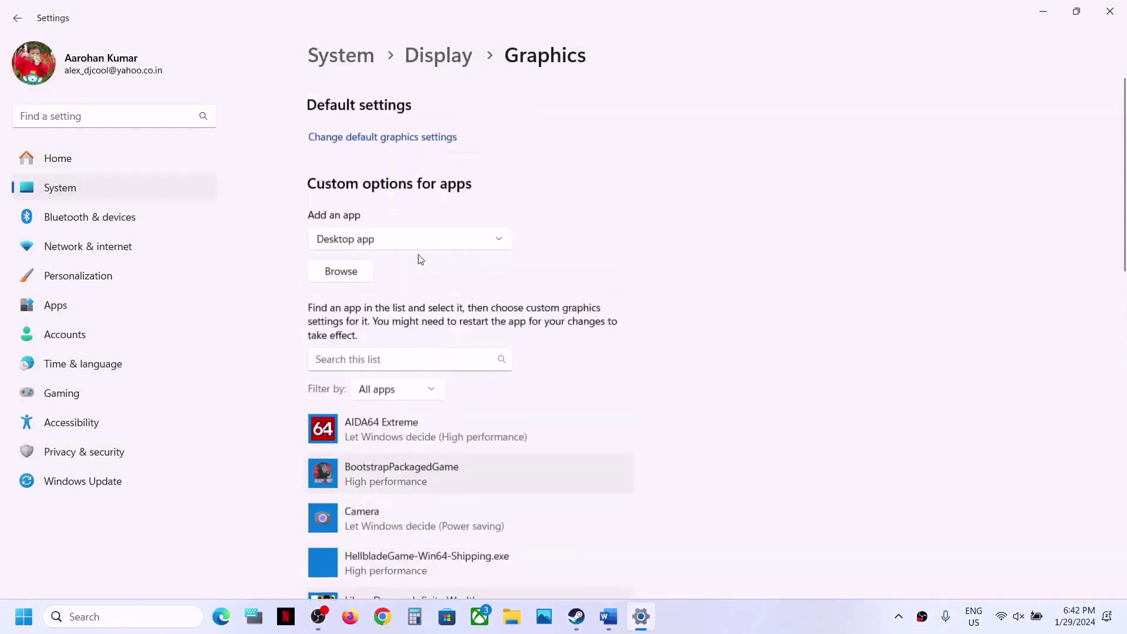
{"action": "left_click", "coordinate": [341, 268]}
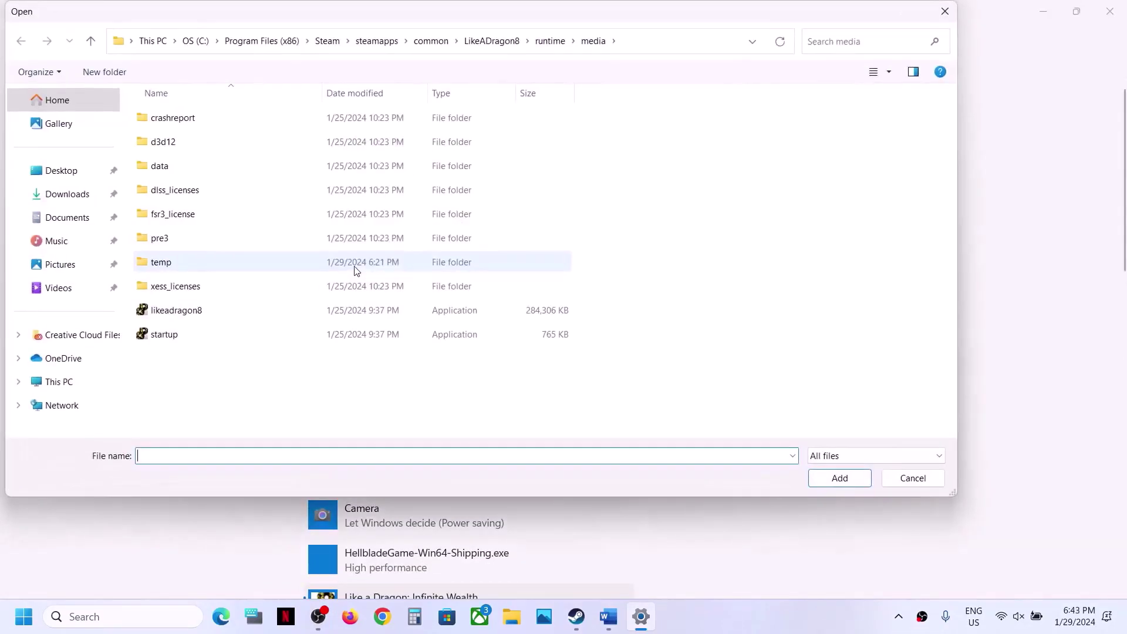
{"action": "left_click", "coordinate": [161, 334]}
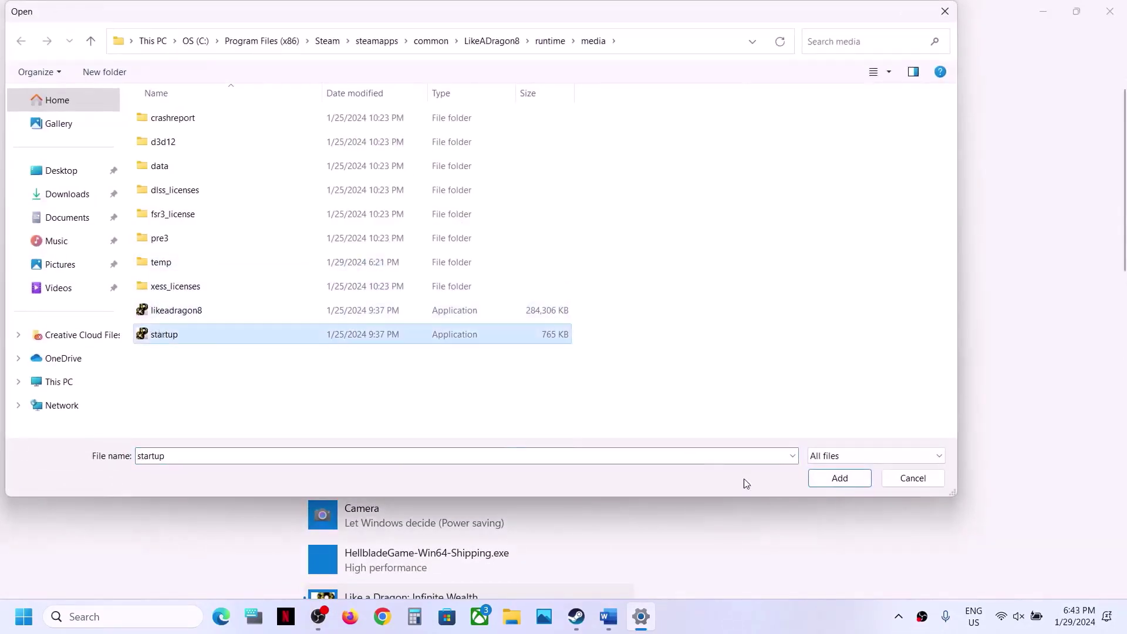
{"action": "left_click", "coordinate": [840, 478]}
Step: Set the graphics preference of Game Loader to High performance and save it
{"action": "scroll", "coordinate": [389, 414], "scroll_direction": "down", "scroll_amount": 3}
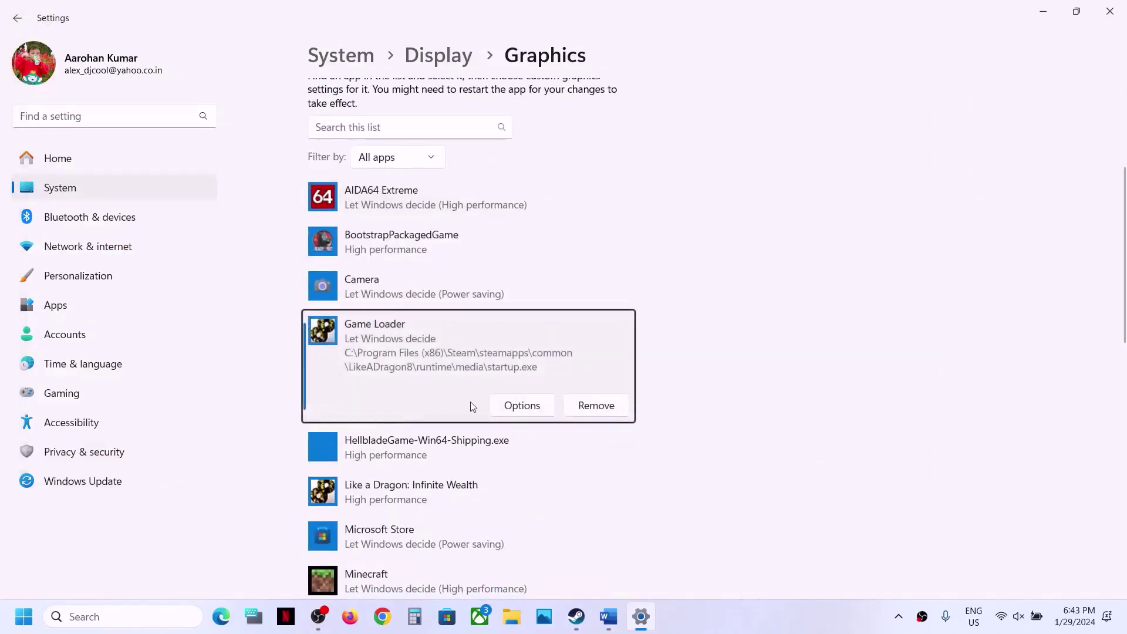
{"action": "left_click", "coordinate": [506, 414]}
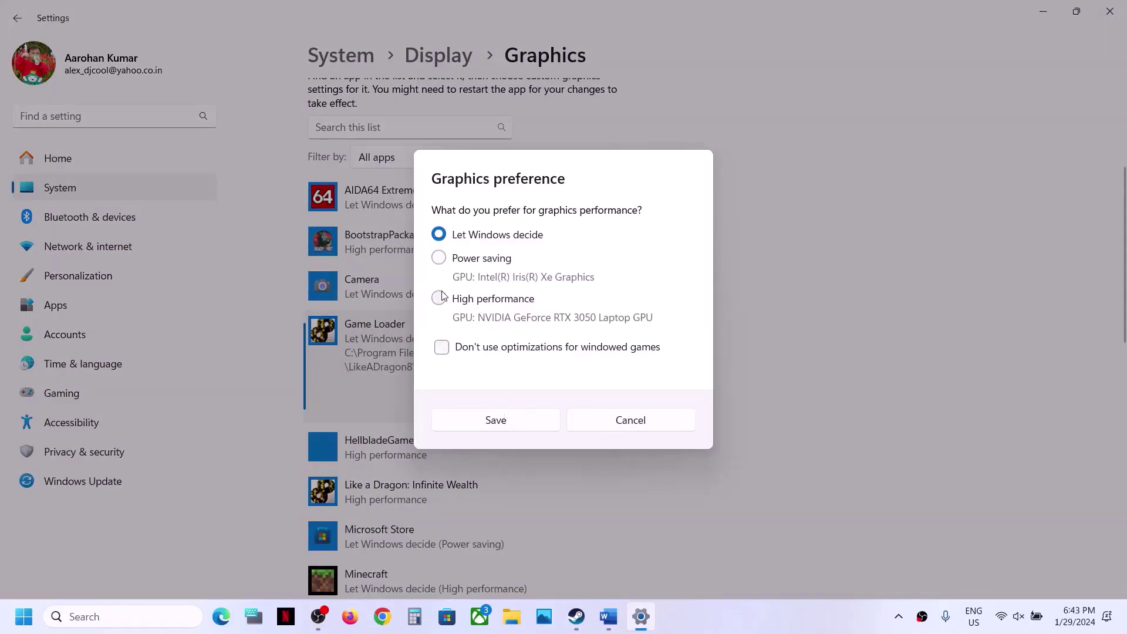
{"action": "left_click", "coordinate": [552, 419]}
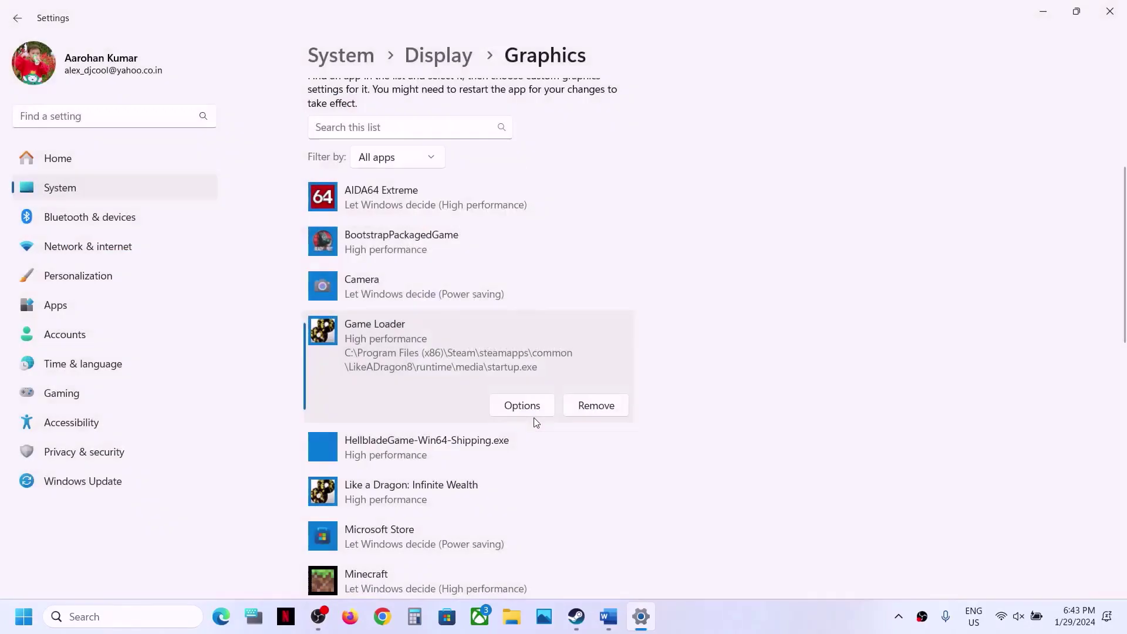
{"action": "scroll", "coordinate": [408, 250], "scroll_direction": "up", "scroll_amount": 5}
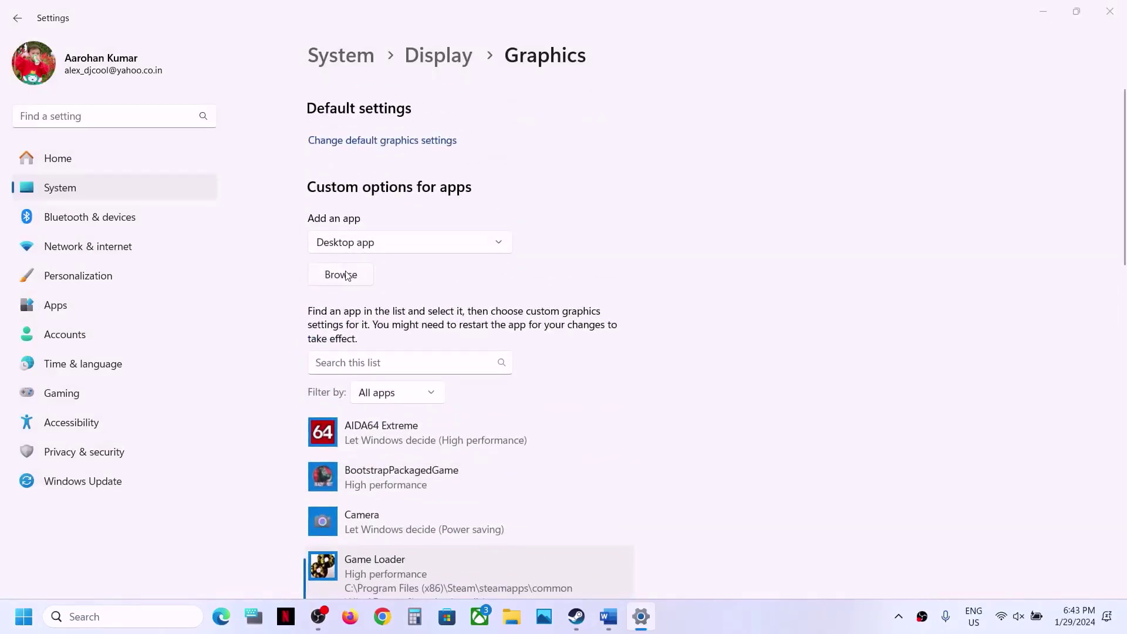
{"action": "left_click", "coordinate": [348, 275]}
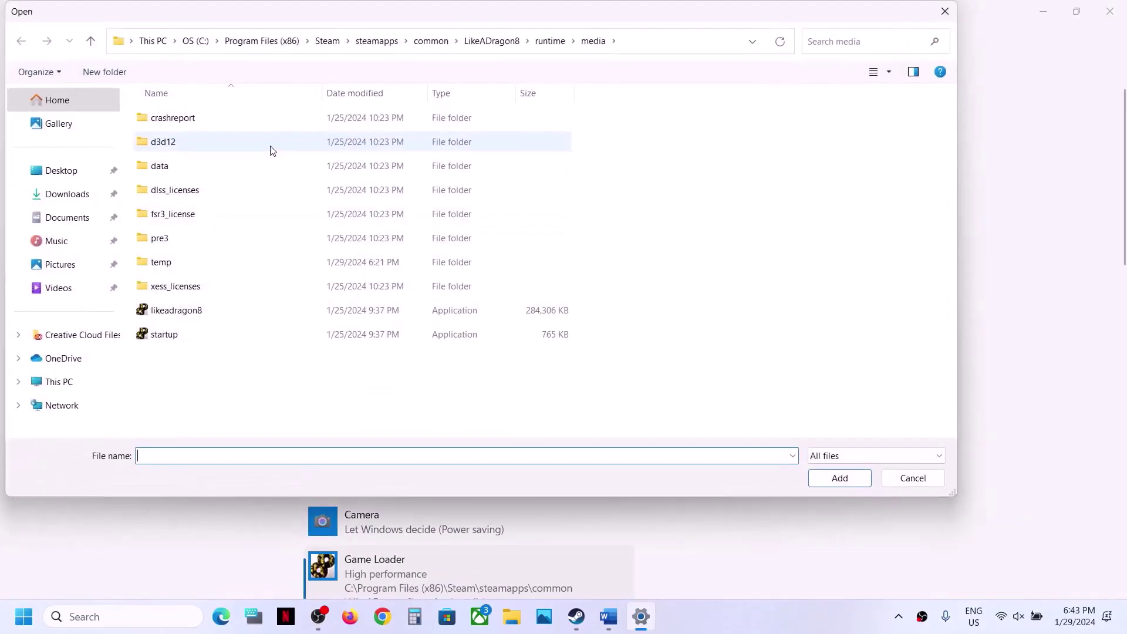
{"action": "double_click", "coordinate": [174, 238]}
{"action": "left_click", "coordinate": [91, 41]}
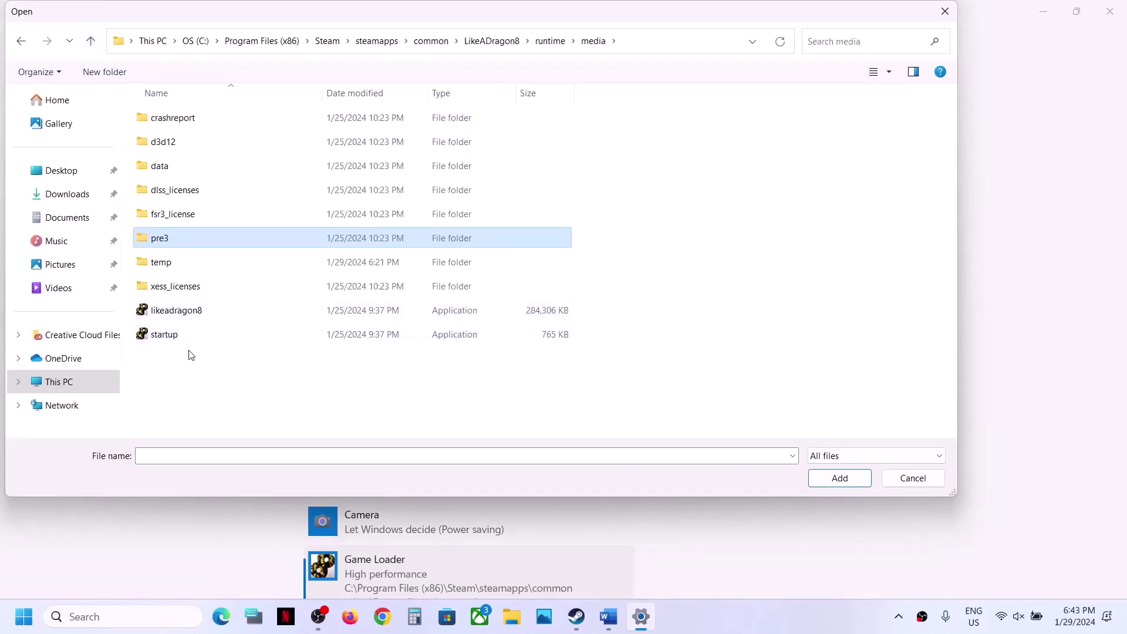
{"action": "left_click", "coordinate": [945, 12]}
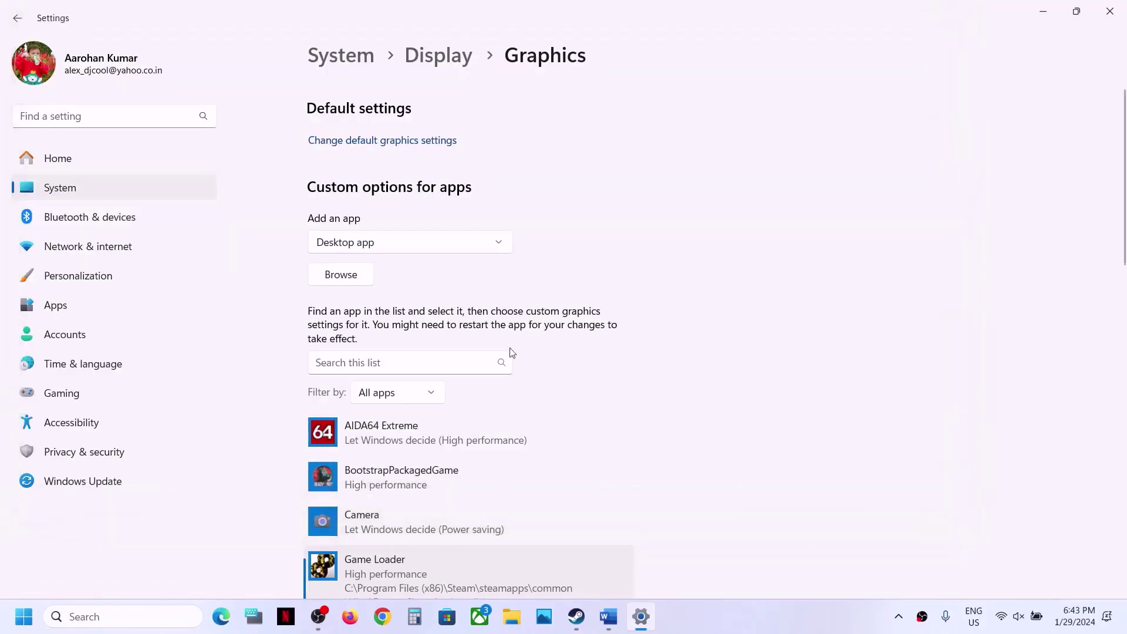
Step: Switch to the Word notes and select the "Step 5) Update Windows" heading
{"action": "left_click", "coordinate": [606, 627]}
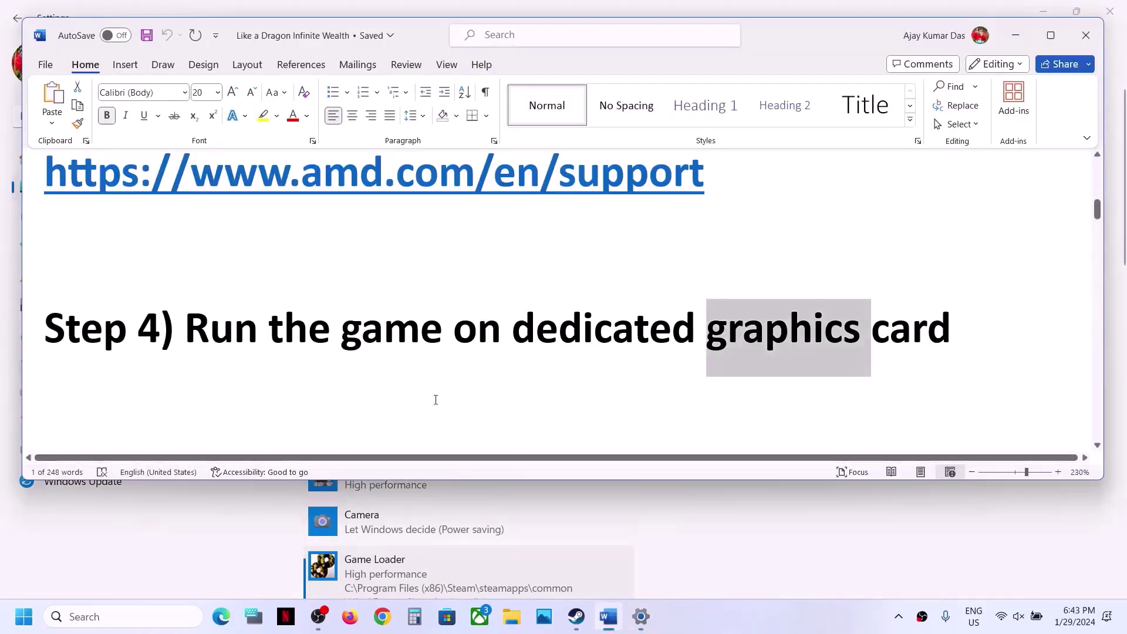
{"action": "scroll", "coordinate": [417, 390], "scroll_direction": "down", "scroll_amount": 4}
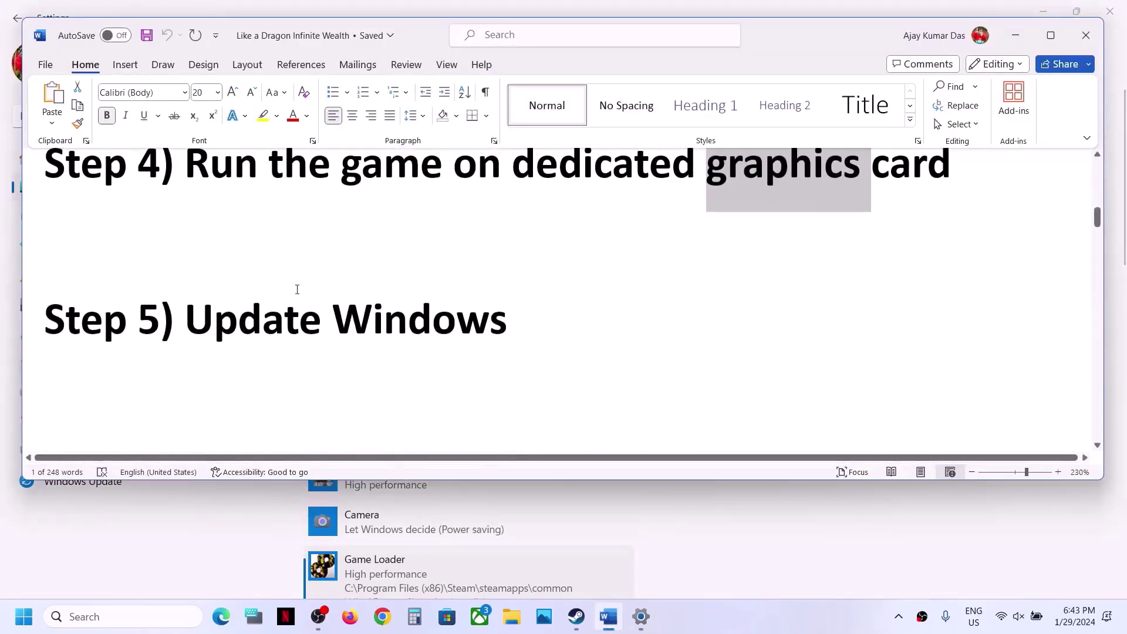
{"action": "left_click_drag", "start_coordinate": [297, 290], "coordinate": [322, 382]}
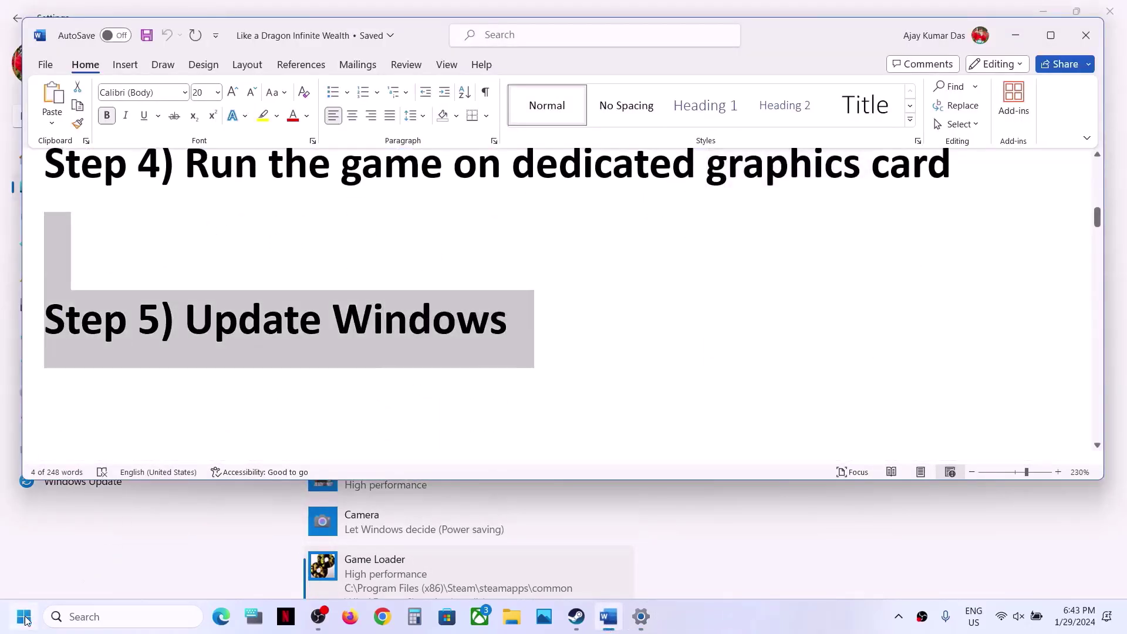
Step: Switch to Settings, go to Windows Update and check for updates
{"action": "left_click", "coordinate": [24, 617]}
{"action": "left_click", "coordinate": [279, 247]}
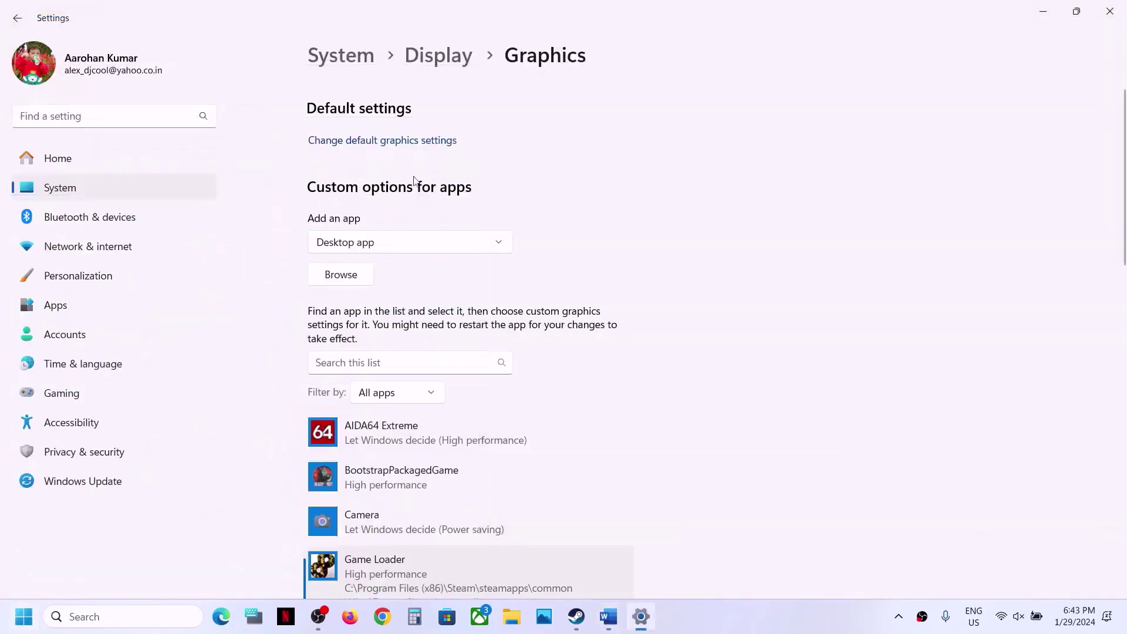
{"action": "left_click", "coordinate": [85, 482]}
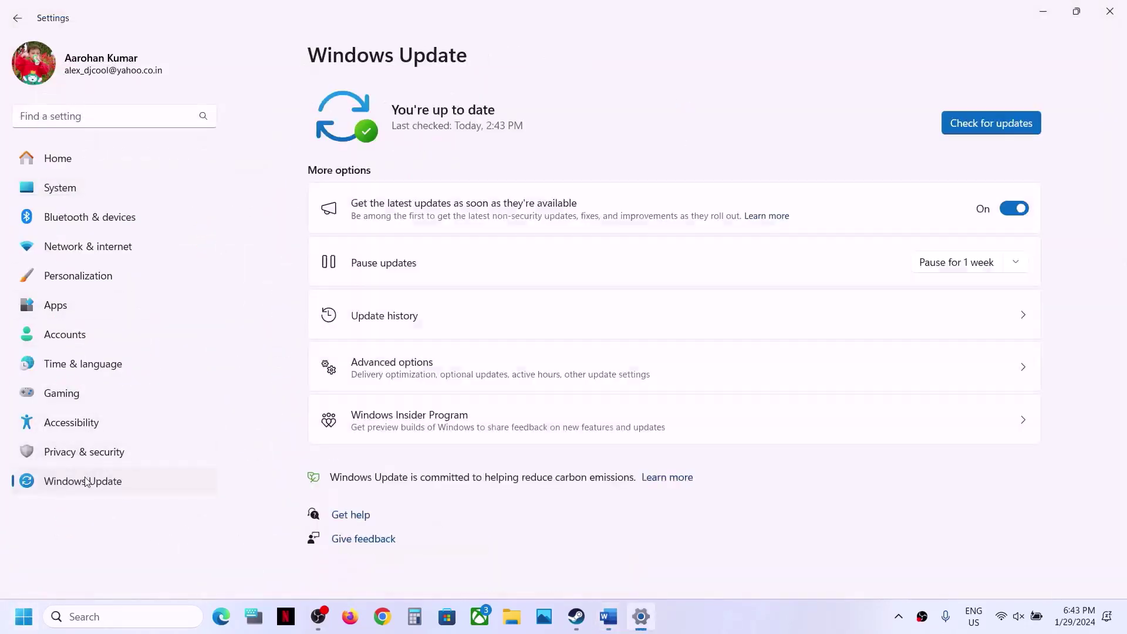
{"action": "left_click", "coordinate": [970, 121]}
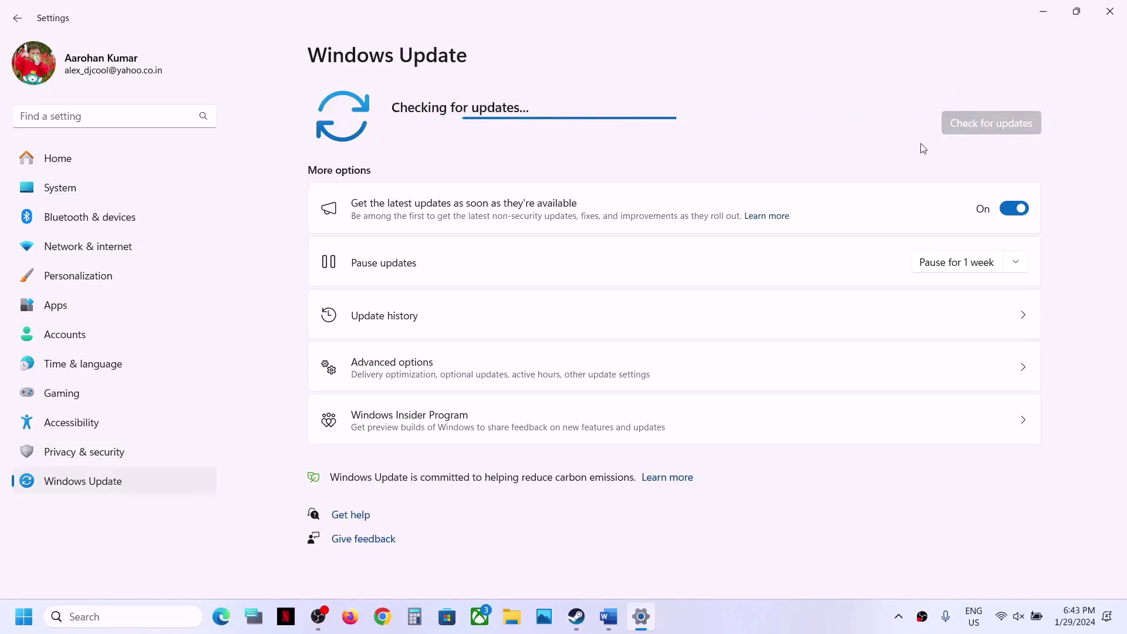
Step: Show the computer's power options, including Restart, and dismiss them without choosing one
{"action": "left_click", "coordinate": [23, 616]}
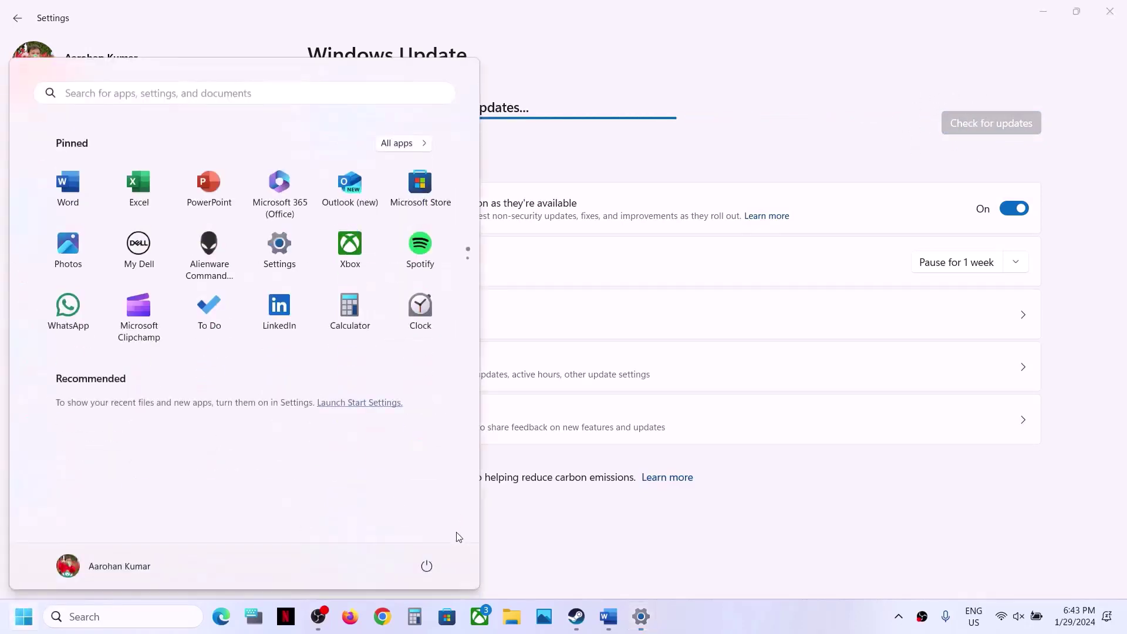
{"action": "left_click", "coordinate": [430, 567]}
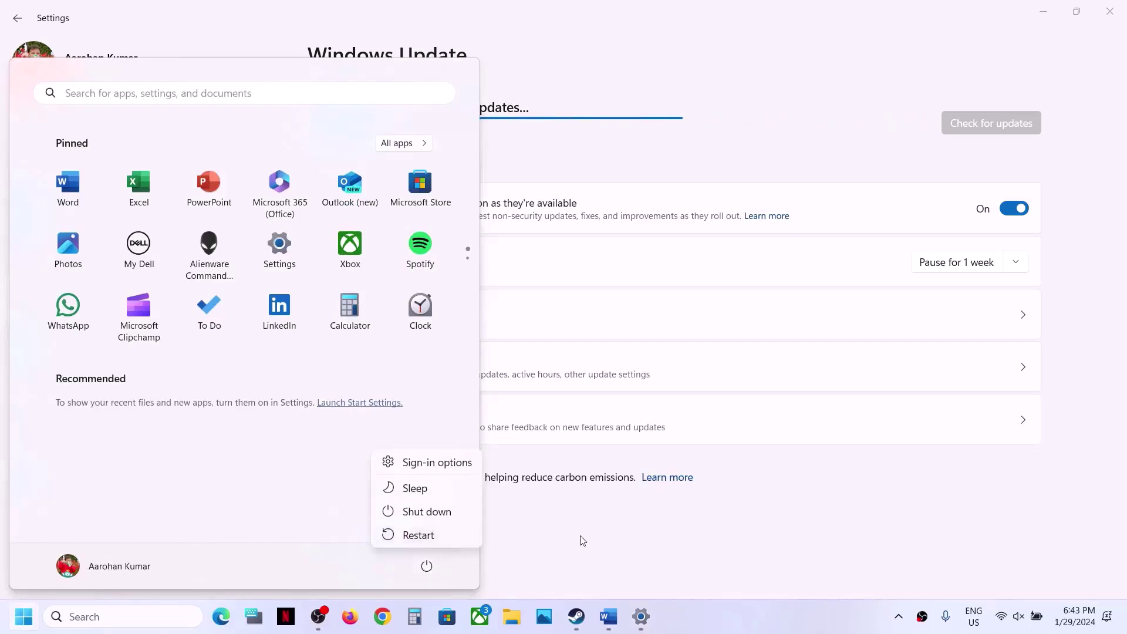
{"action": "key", "text": "Escape"}
{"action": "left_click", "coordinate": [615, 538]}
Step: Return to the Word notes and select "Verify the game files" in the Step 6 heading
{"action": "left_click", "coordinate": [577, 616]}
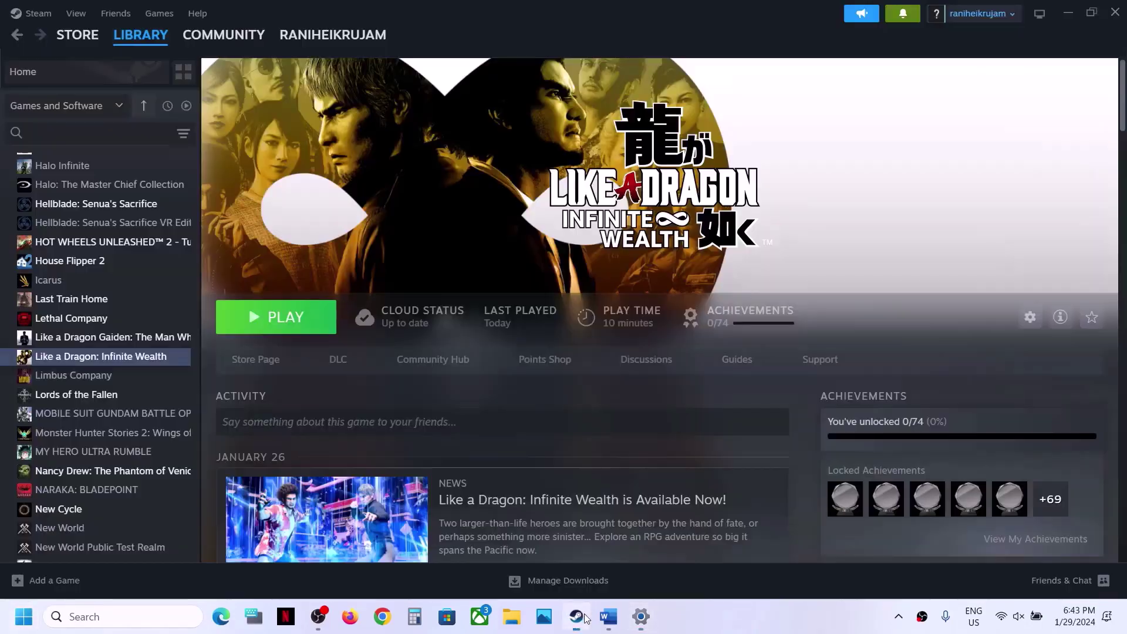
{"action": "left_click", "coordinate": [606, 617]}
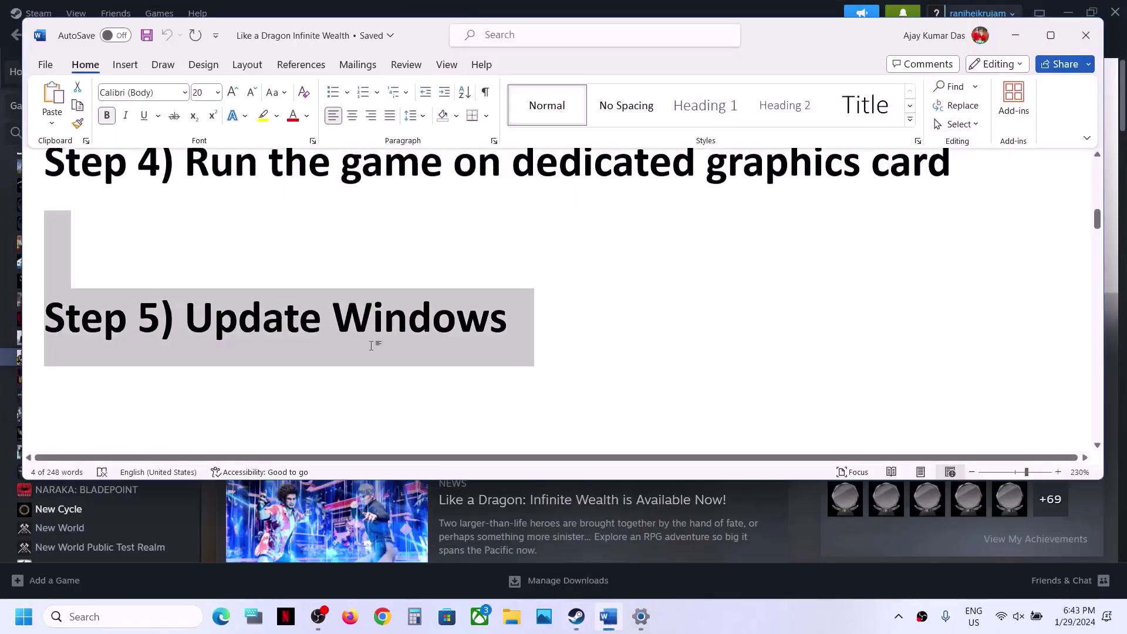
{"action": "scroll", "coordinate": [373, 346], "scroll_direction": "down", "scroll_amount": 3}
{"action": "left_click_drag", "start_coordinate": [297, 327], "coordinate": [592, 332]}
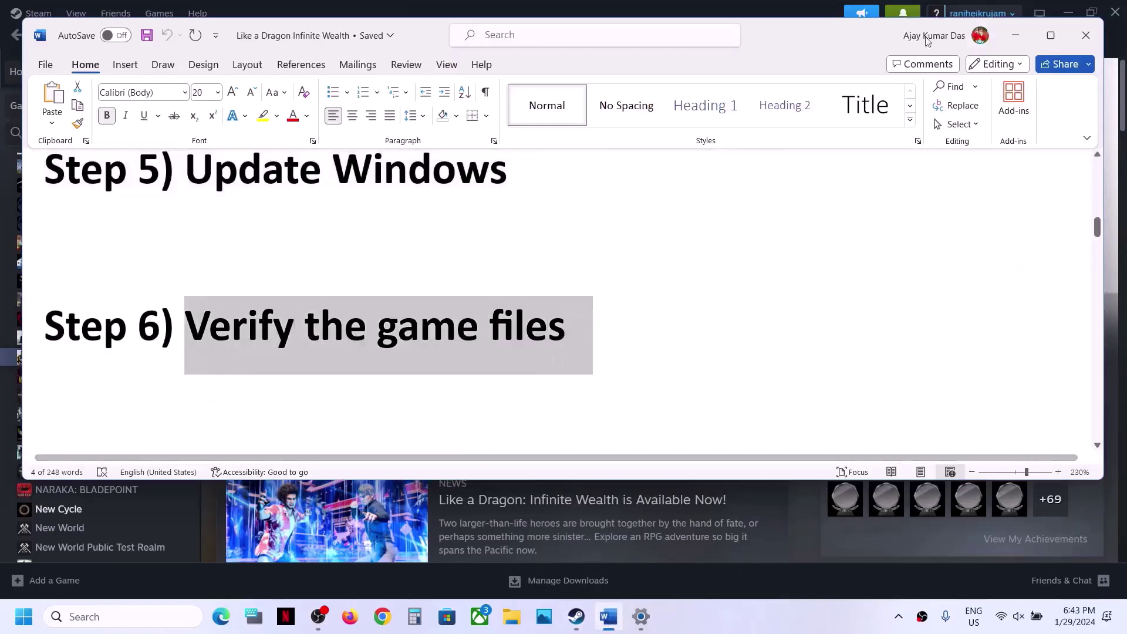
Step: In Steam, view the Installed Files properties of Like a Dragon: Infinite Wealth with the file integrity verification option, and close them
{"action": "left_click", "coordinate": [1015, 36]}
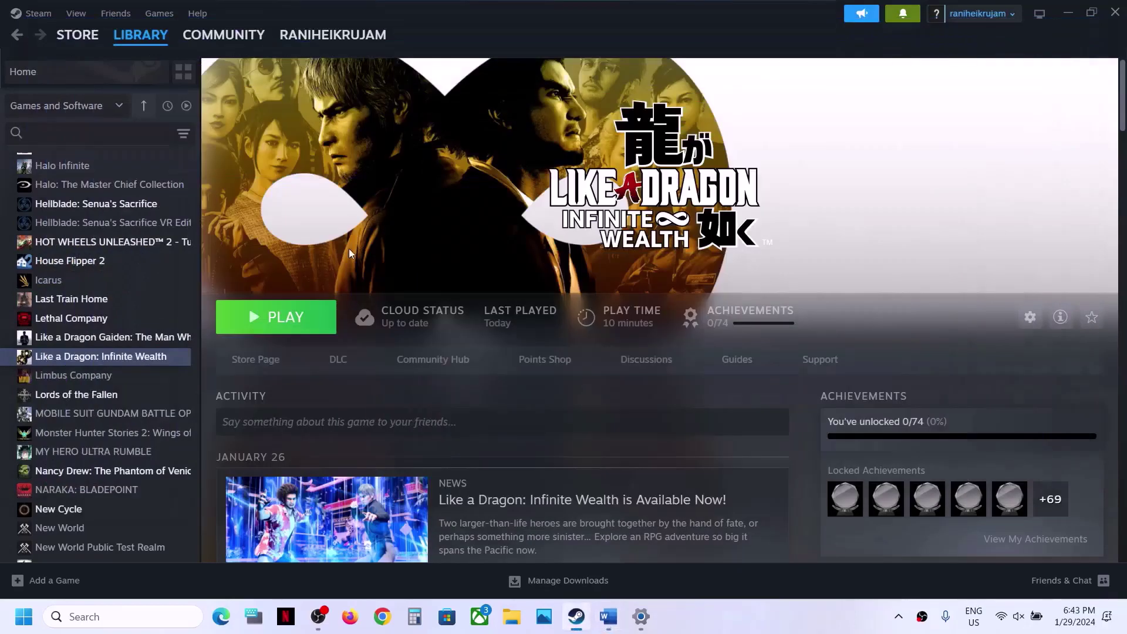
{"action": "right_click", "coordinate": [84, 359]}
{"action": "left_click", "coordinate": [120, 467]}
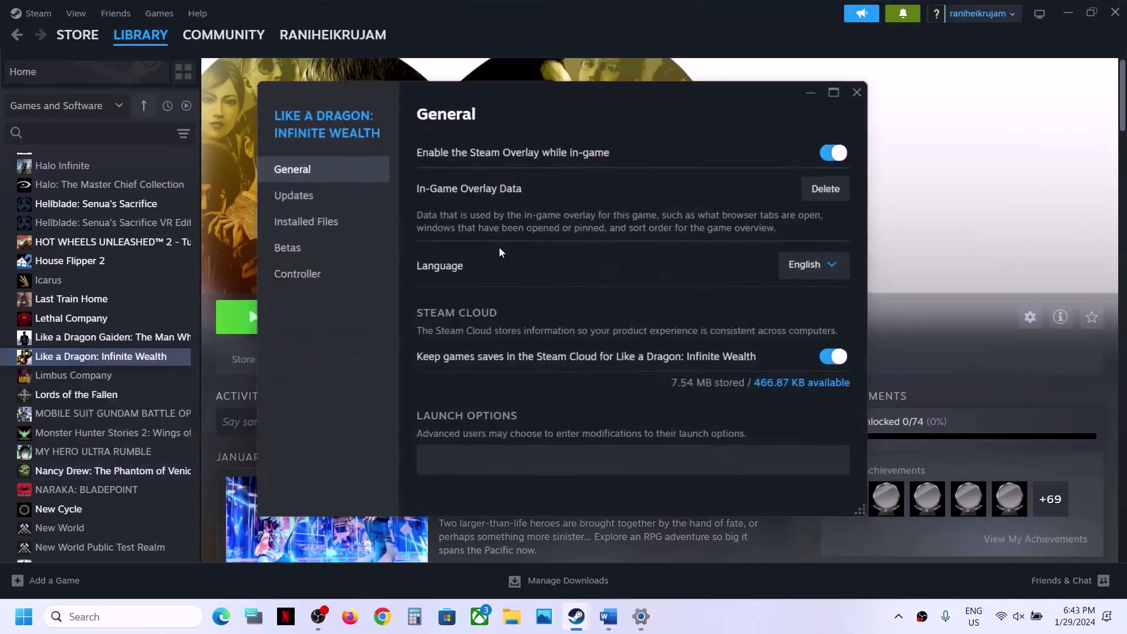
{"action": "left_click", "coordinate": [344, 227]}
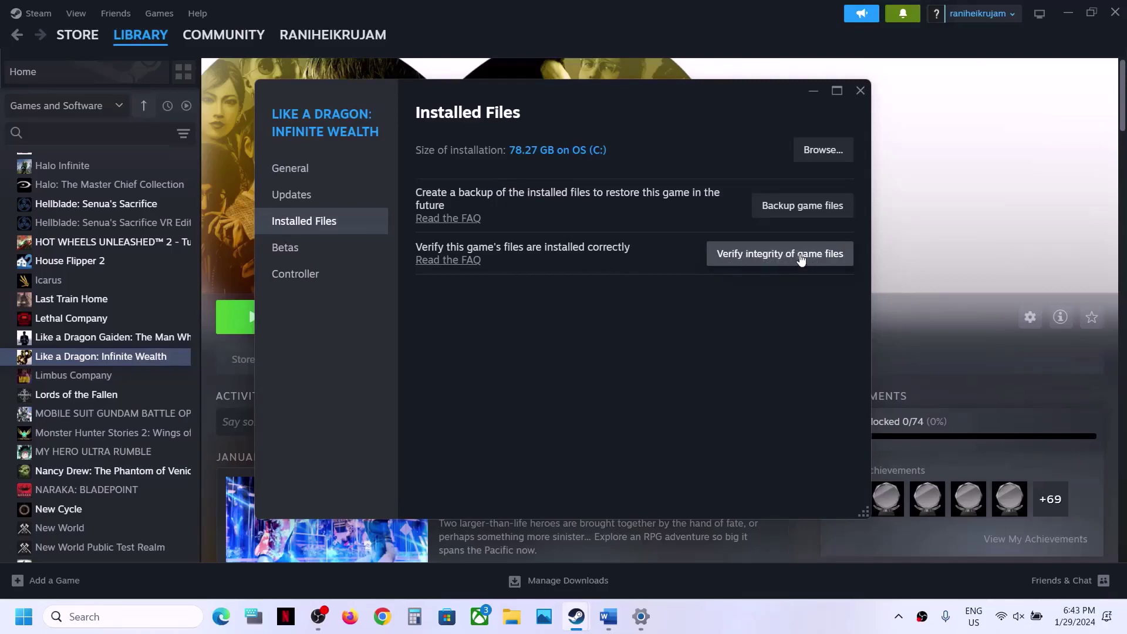
{"action": "left_click", "coordinate": [859, 92]}
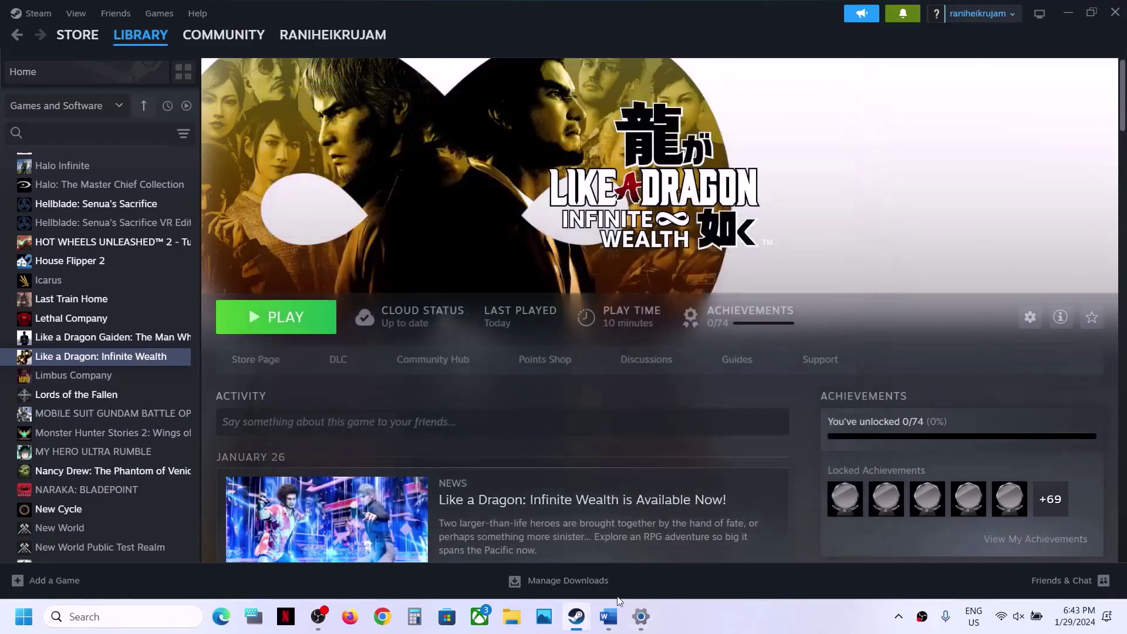
Step: Switch to the Word notes and select "Allow the game to Antivirus program" in the Step 7 heading
{"action": "left_click", "coordinate": [611, 616]}
{"action": "scroll", "coordinate": [541, 375], "scroll_direction": "down", "scroll_amount": 3}
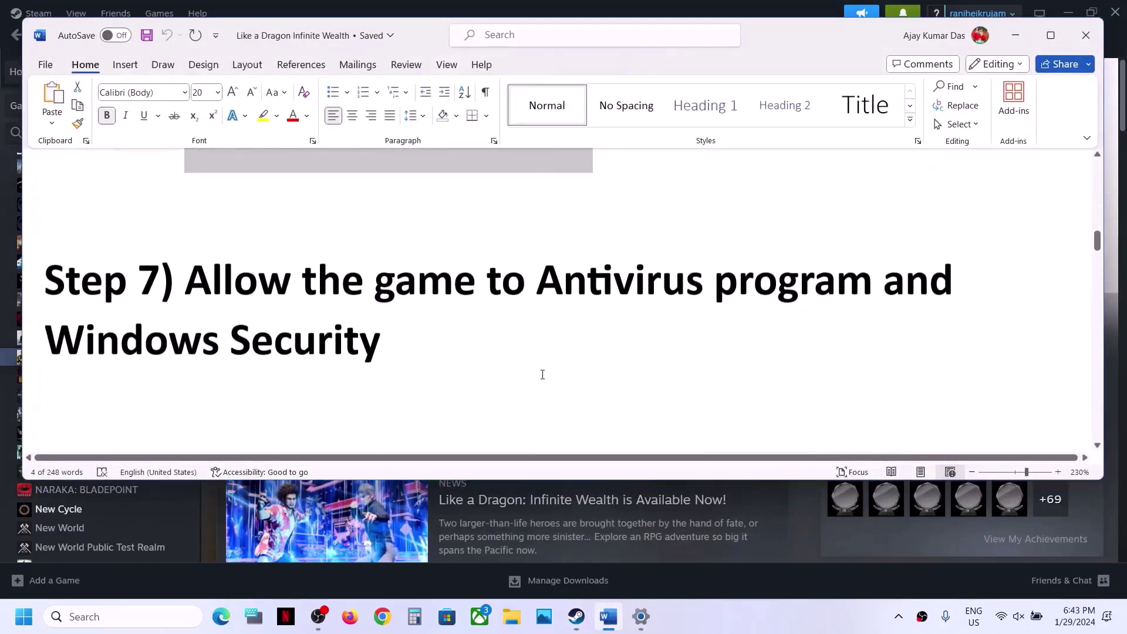
{"action": "left_click_drag", "start_coordinate": [243, 275], "coordinate": [605, 284]}
{"action": "left_click_drag", "start_coordinate": [680, 284], "coordinate": [879, 279]}
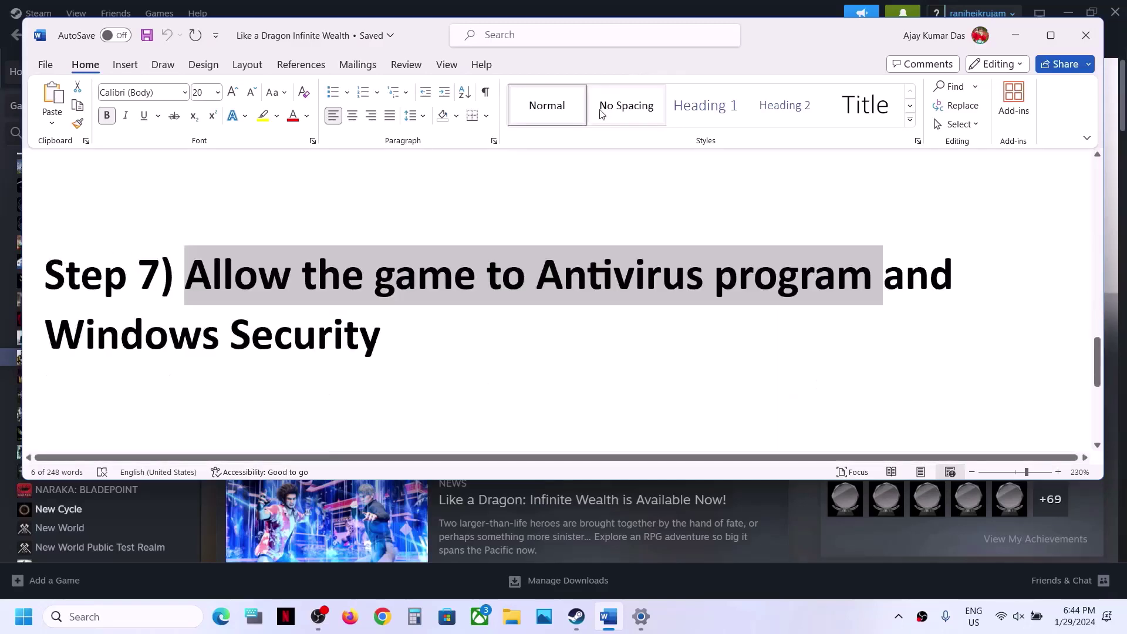
Step: From Settings, open Windows Security's virus and ransomware protection and show the apps allowed through Controlled folder access
{"action": "key", "text": "alt+Tab"}
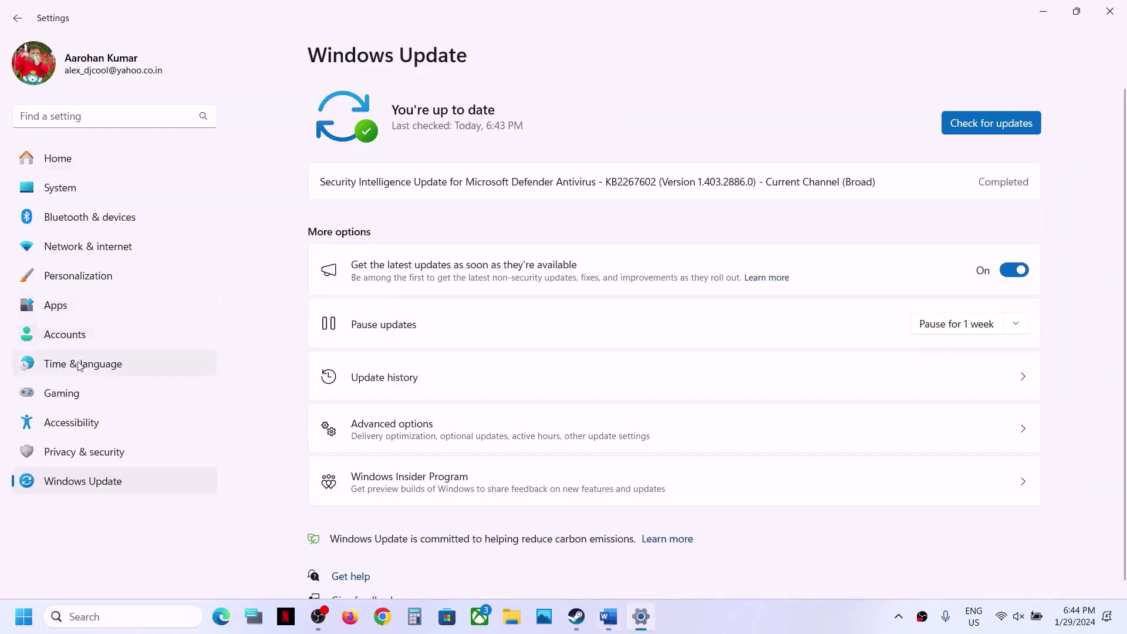
{"action": "left_click", "coordinate": [75, 453]}
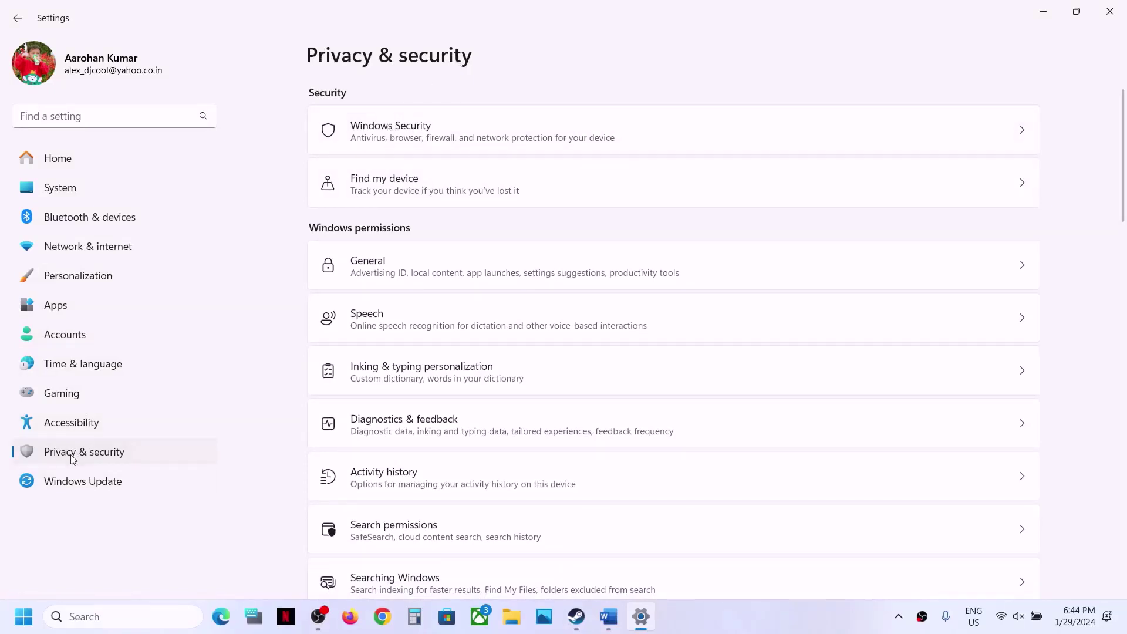
{"action": "left_click", "coordinate": [415, 145]}
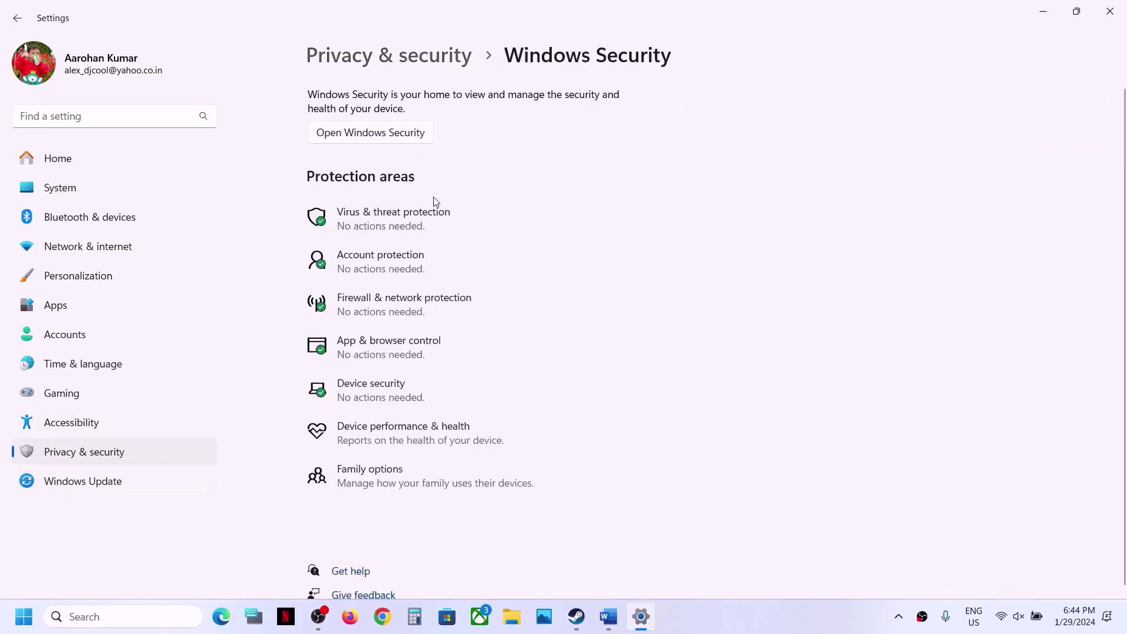
{"action": "left_click", "coordinate": [410, 223]}
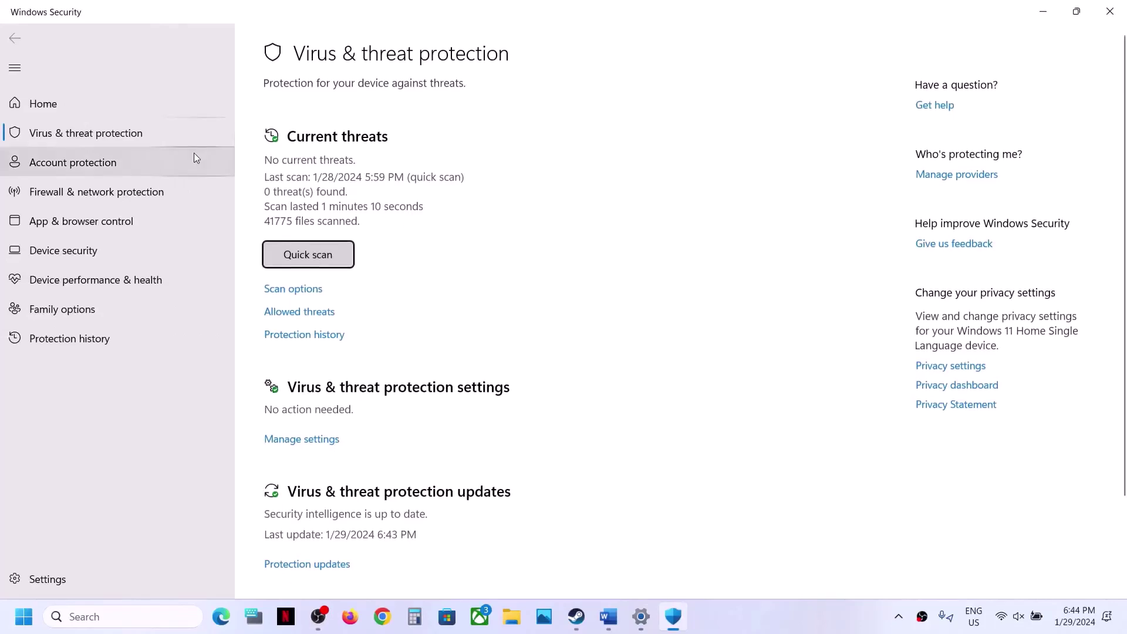
{"action": "scroll", "coordinate": [364, 391], "scroll_direction": "down", "scroll_amount": 2}
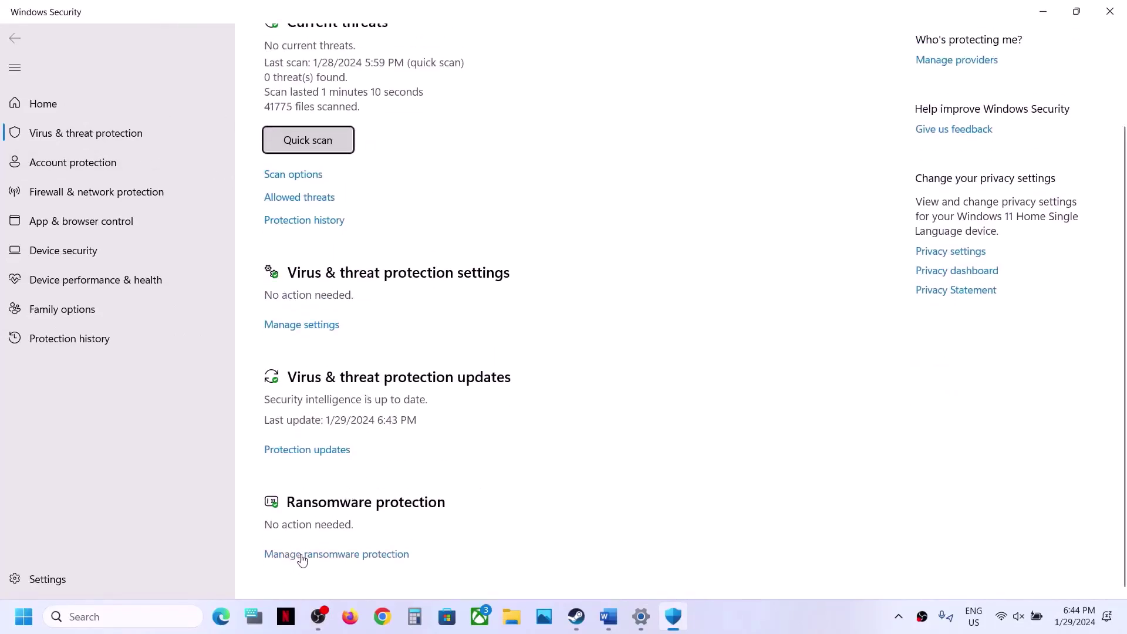
{"action": "left_click", "coordinate": [354, 554]}
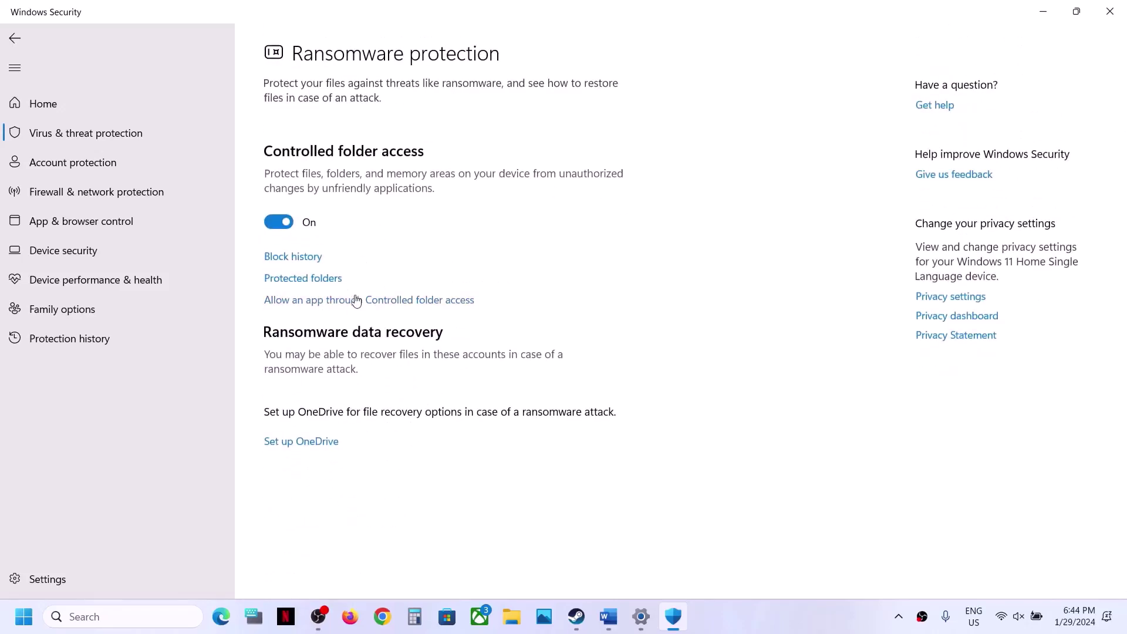
{"action": "left_click", "coordinate": [354, 301]}
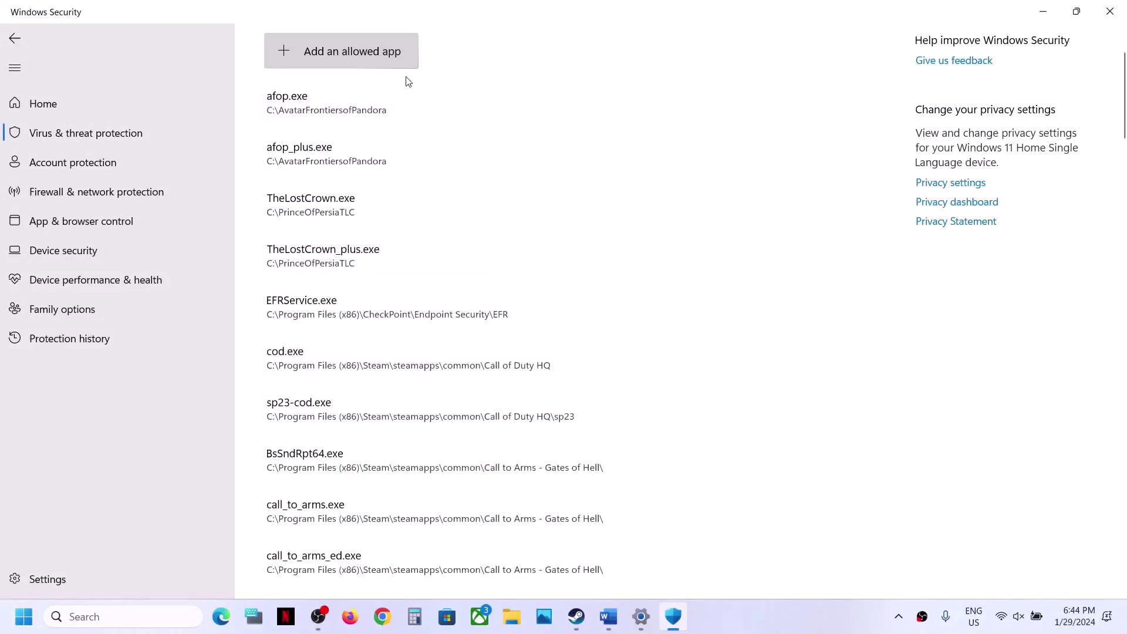
Step: Add the likeadragon8 application from the LikeADragon8\runtime\media folder to the apps allowed through Controlled folder access
{"action": "left_click", "coordinate": [375, 58]}
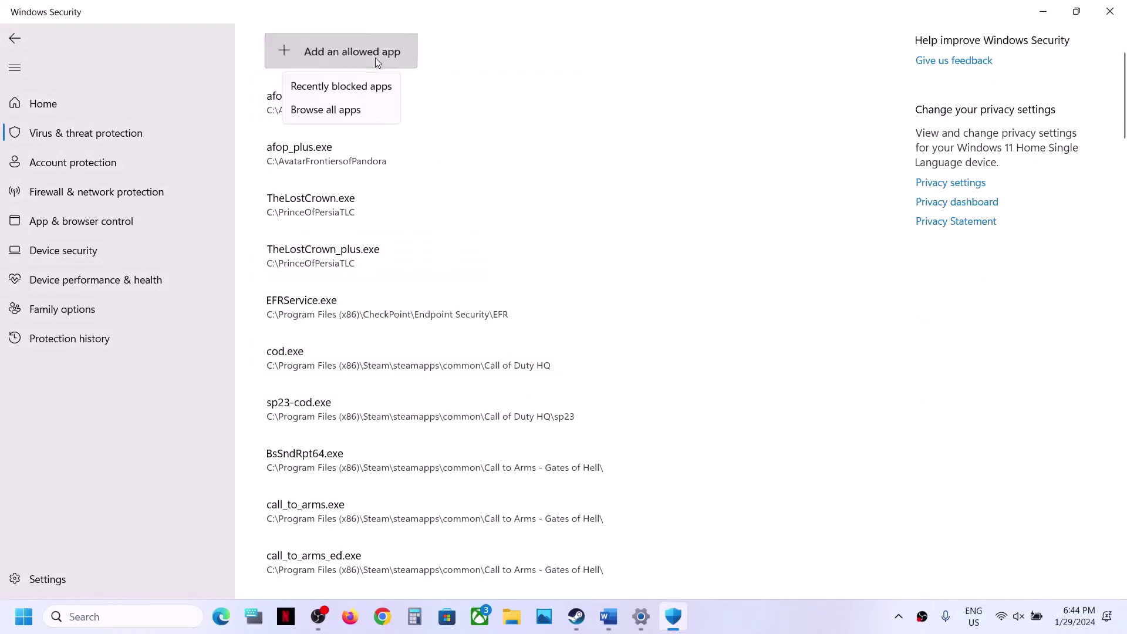
{"action": "left_click", "coordinate": [348, 111]}
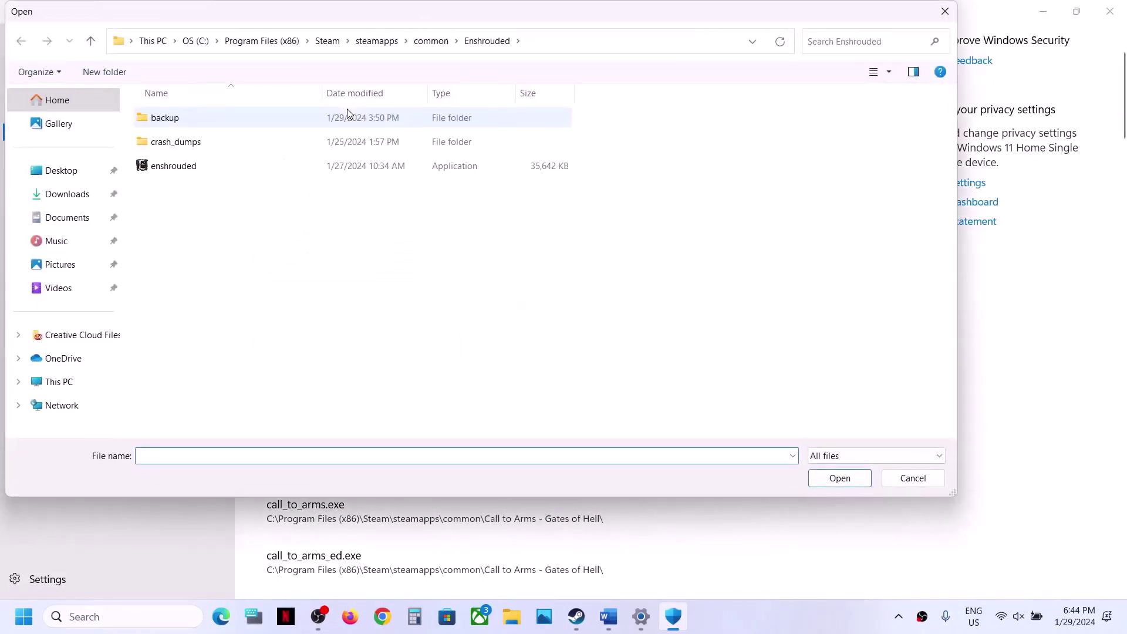
{"action": "left_click", "coordinate": [430, 40]}
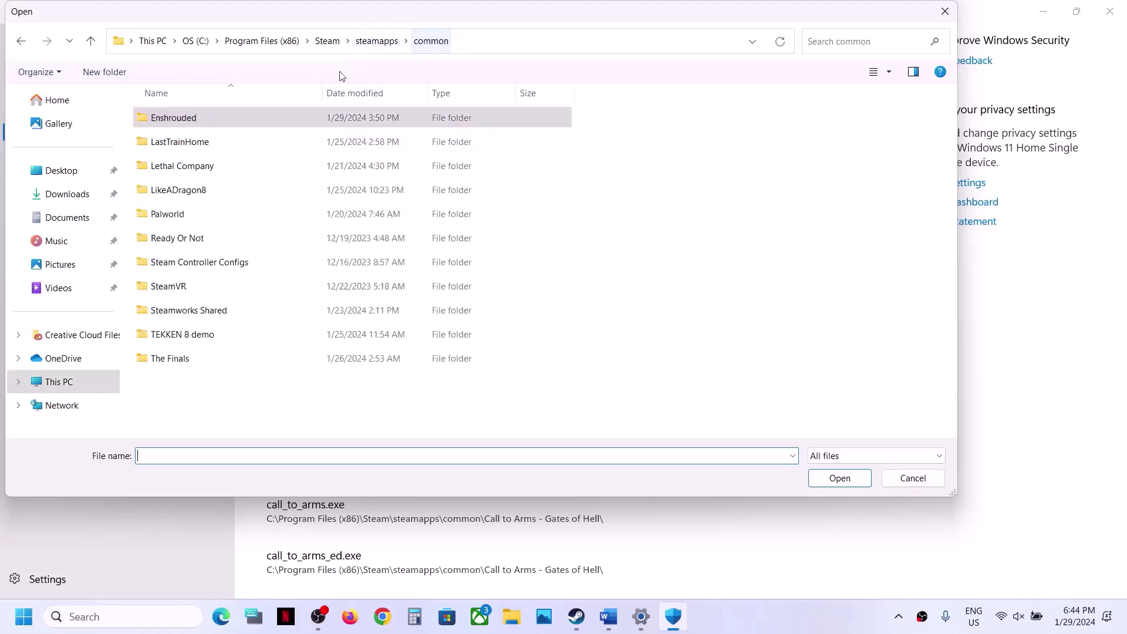
{"action": "double_click", "coordinate": [200, 192]}
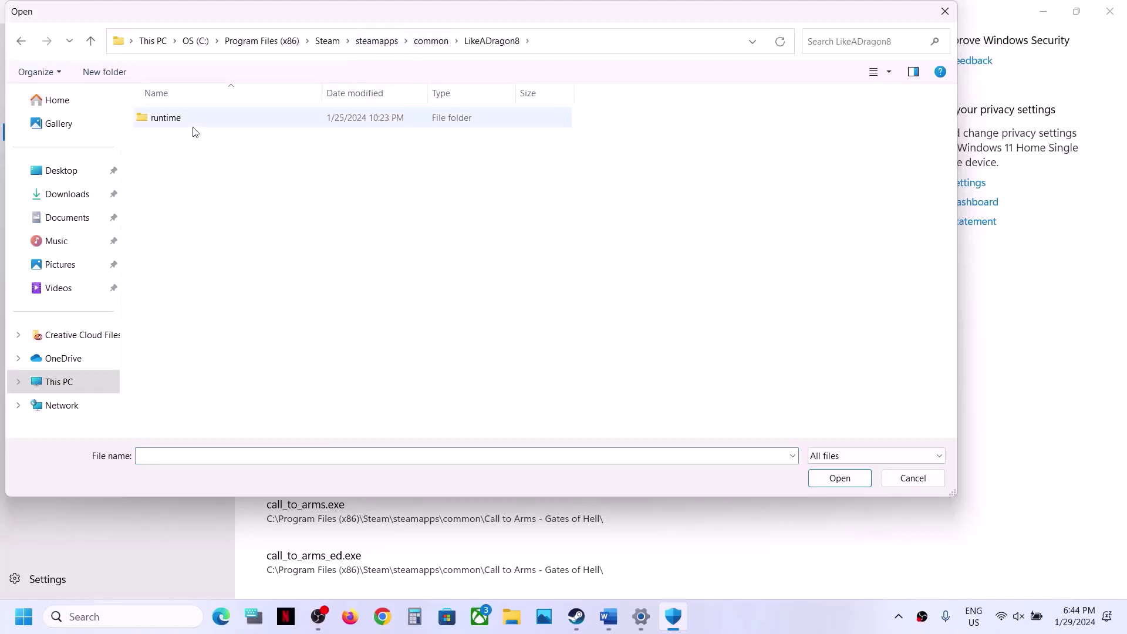
{"action": "double_click", "coordinate": [195, 128]}
{"action": "double_click", "coordinate": [197, 126]}
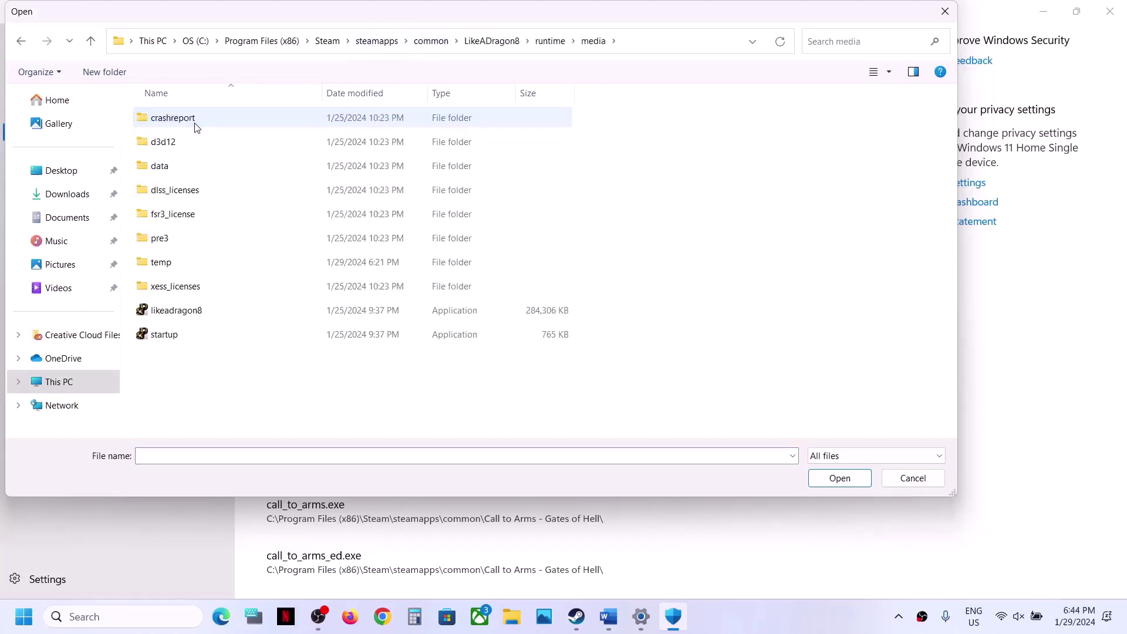
{"action": "left_click", "coordinate": [168, 310]}
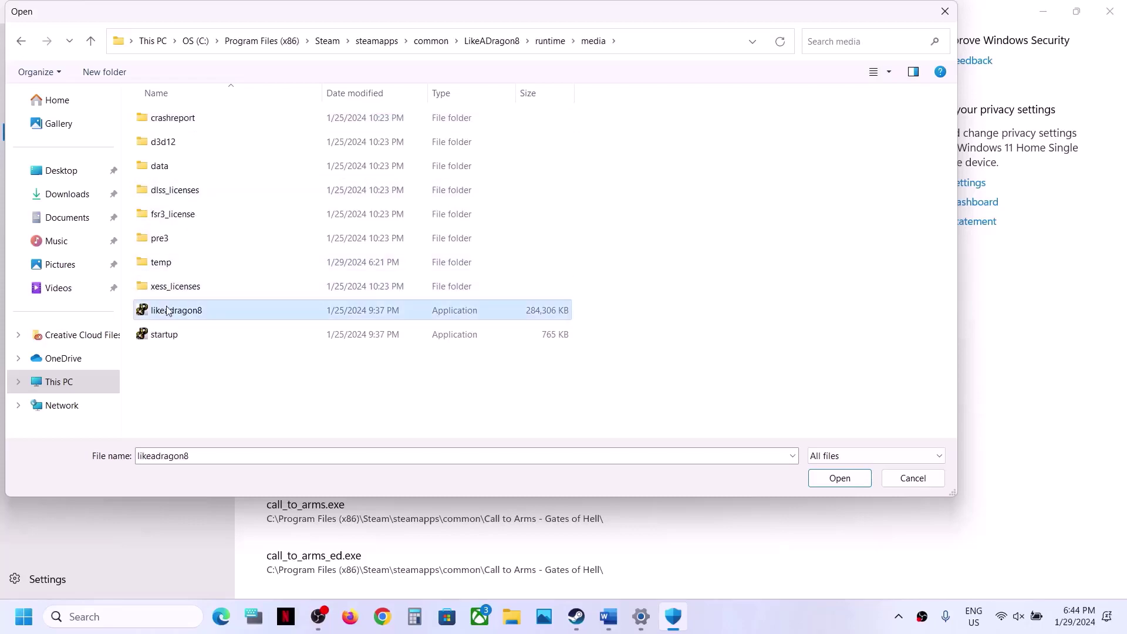
{"action": "left_click", "coordinate": [836, 479]}
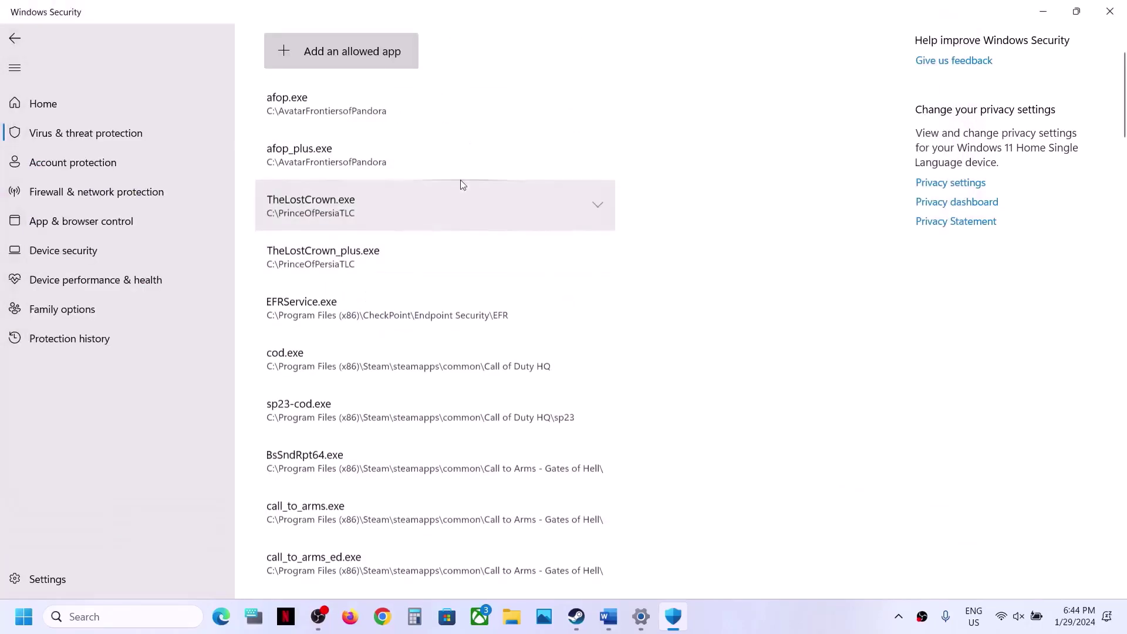
Step: Add the startup application from the LikeADragon8\runtime\media folder to the apps allowed through Controlled folder access
{"action": "left_click", "coordinate": [368, 68]}
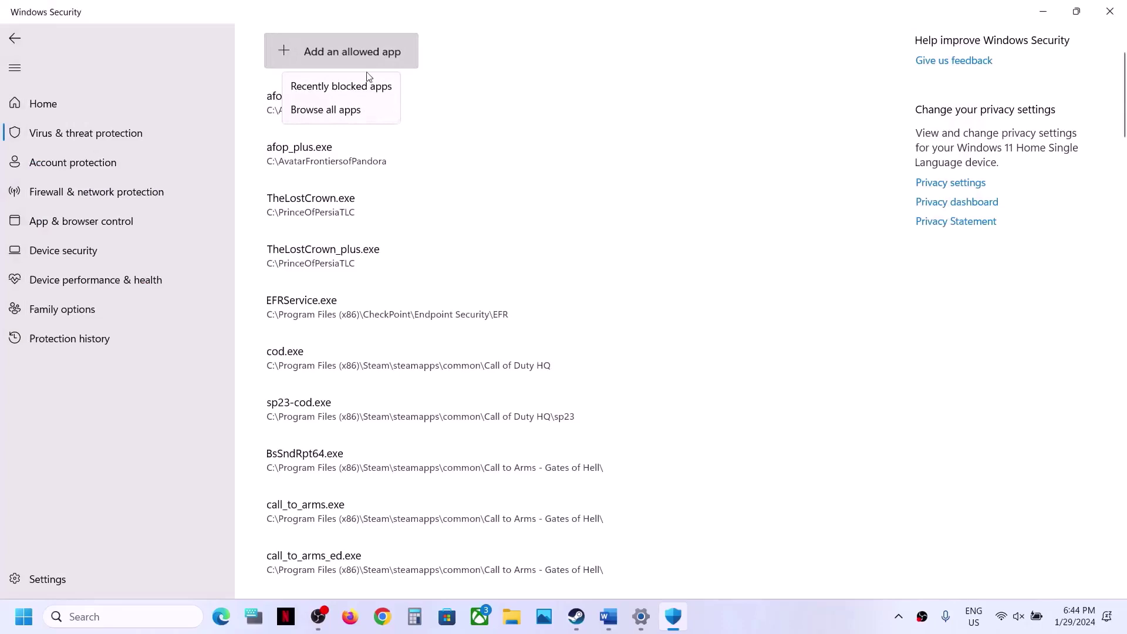
{"action": "left_click", "coordinate": [357, 107]}
{"action": "left_click", "coordinate": [196, 334]}
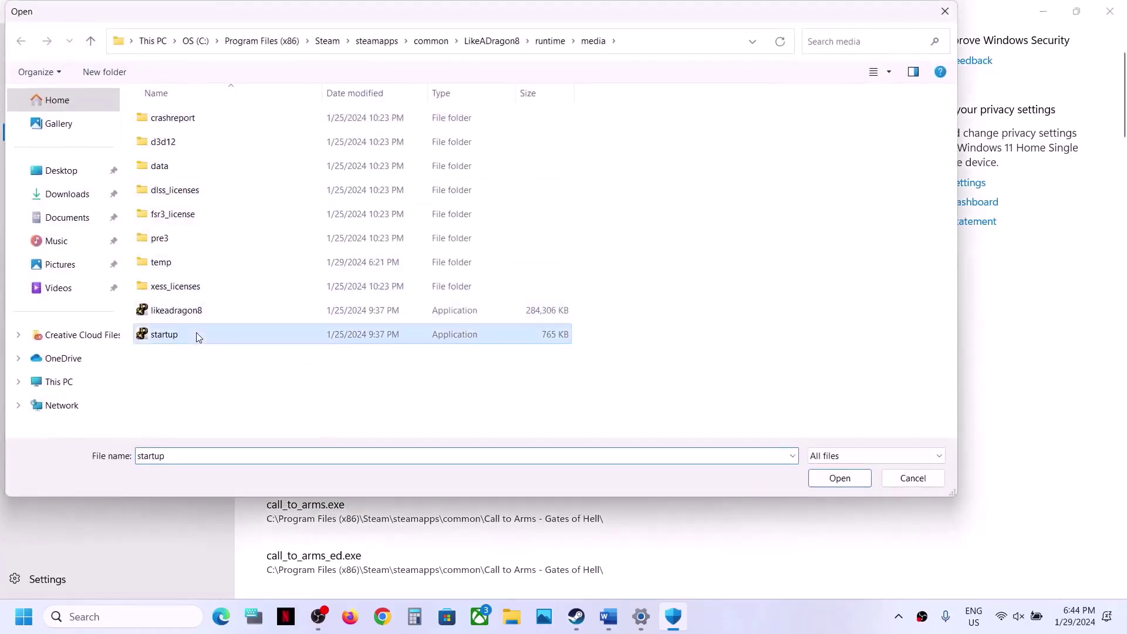
{"action": "left_click", "coordinate": [822, 479]}
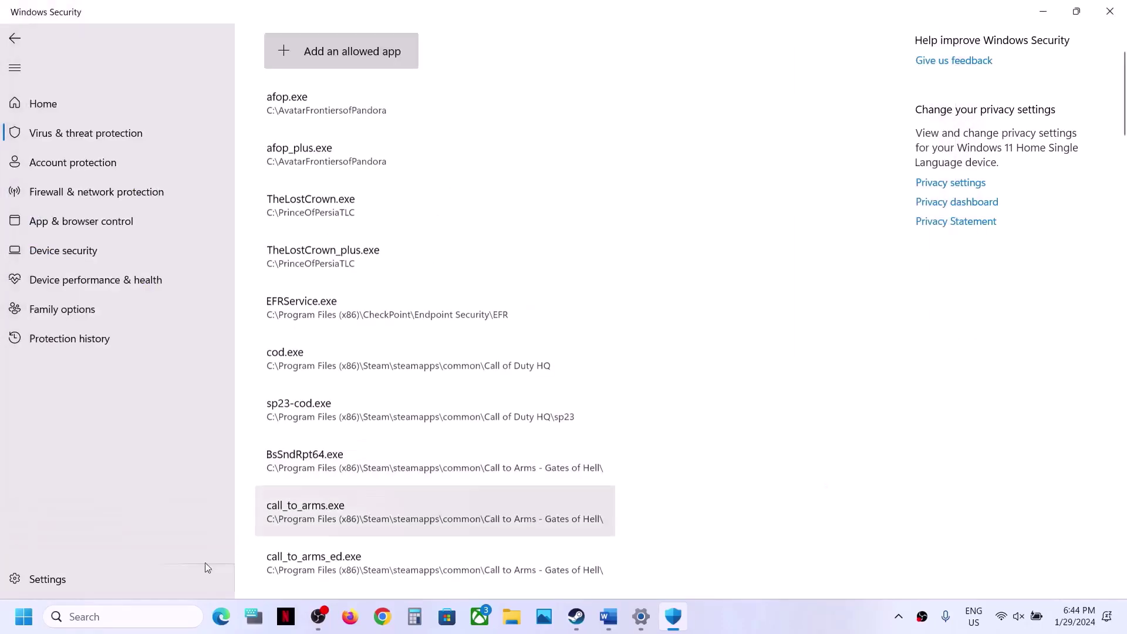
Step: Search Windows for Control Panel and open it
{"action": "left_click", "coordinate": [80, 624]}
{"action": "type", "text": "conr"}
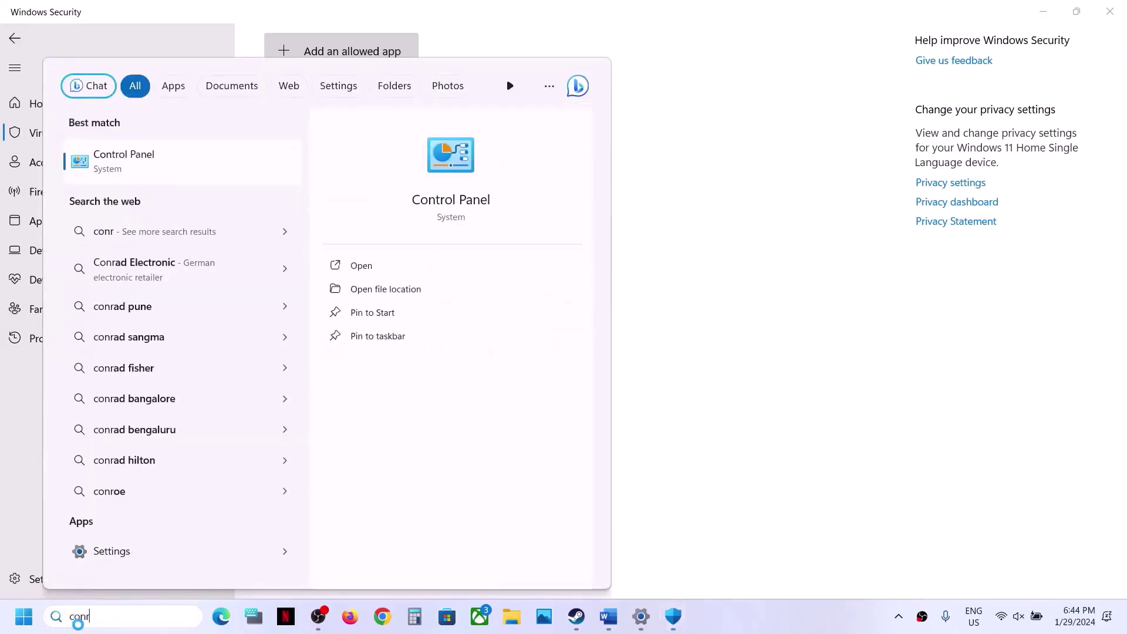
{"action": "key", "text": "BackSpace"}
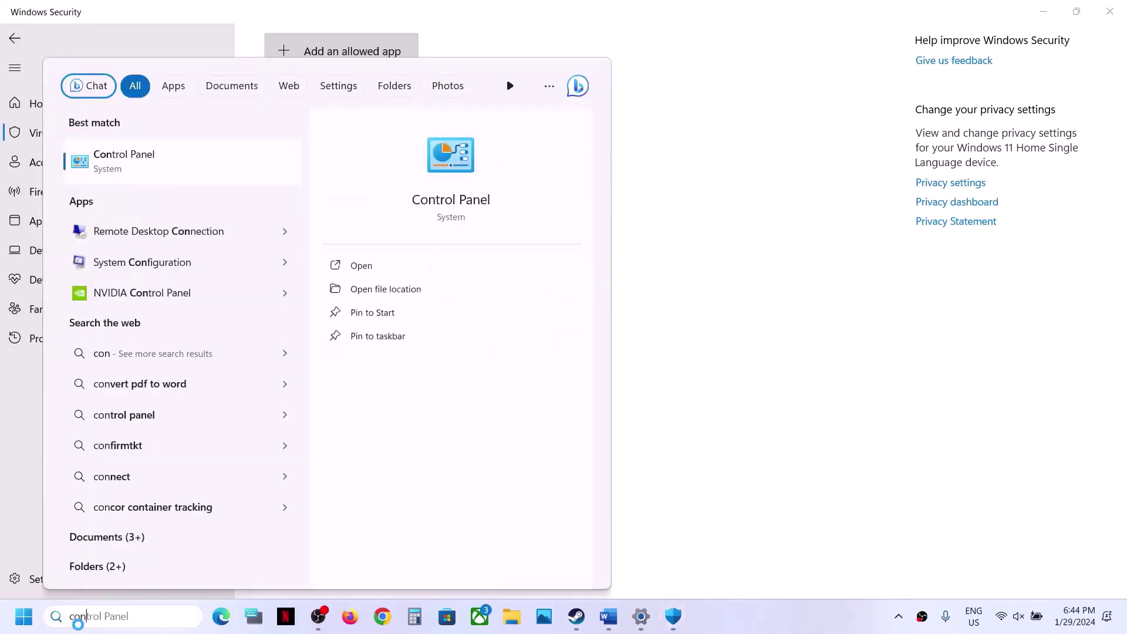
{"action": "left_click", "coordinate": [136, 616]}
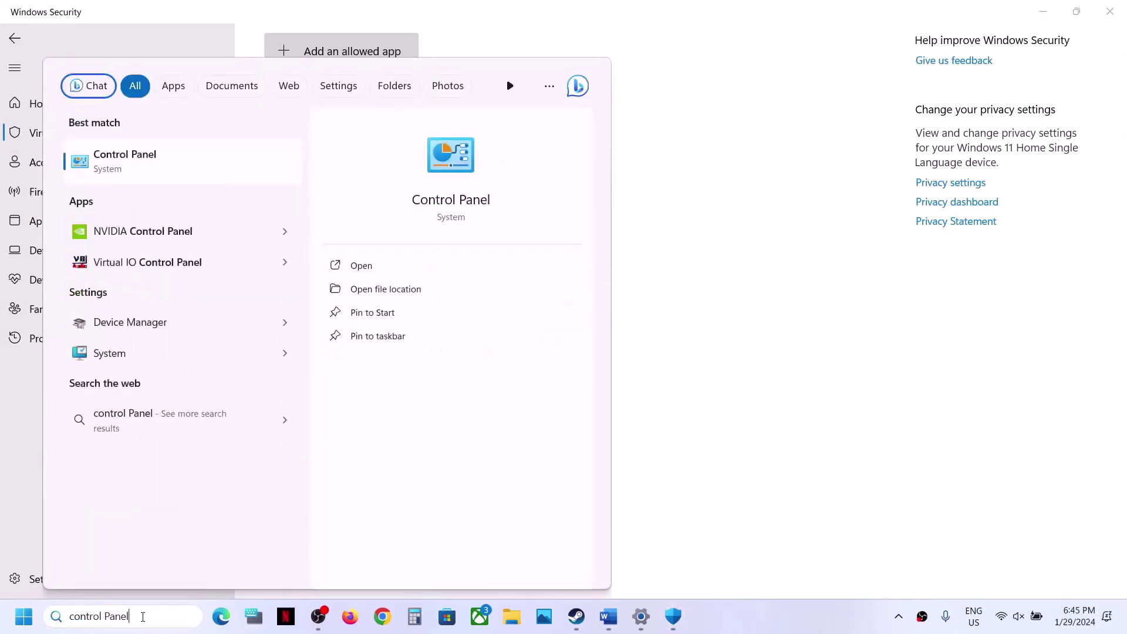
{"action": "left_click", "coordinate": [172, 157]}
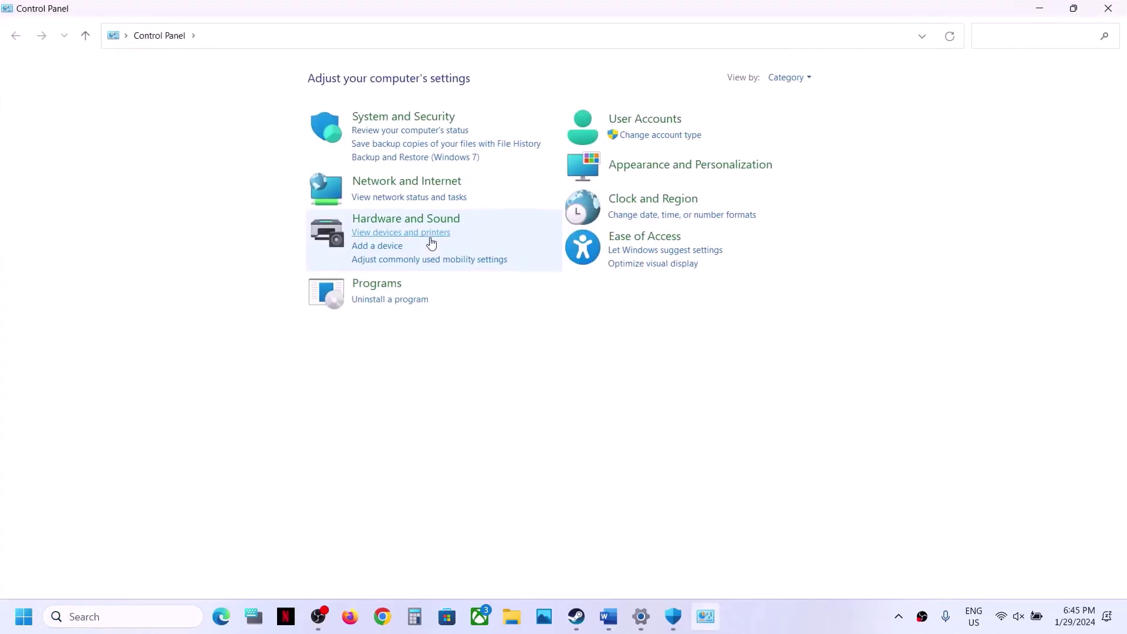
Step: Open Windows Defender Firewall's list of allowed apps under System and Security and unlock it for changes
{"action": "left_click", "coordinate": [409, 116]}
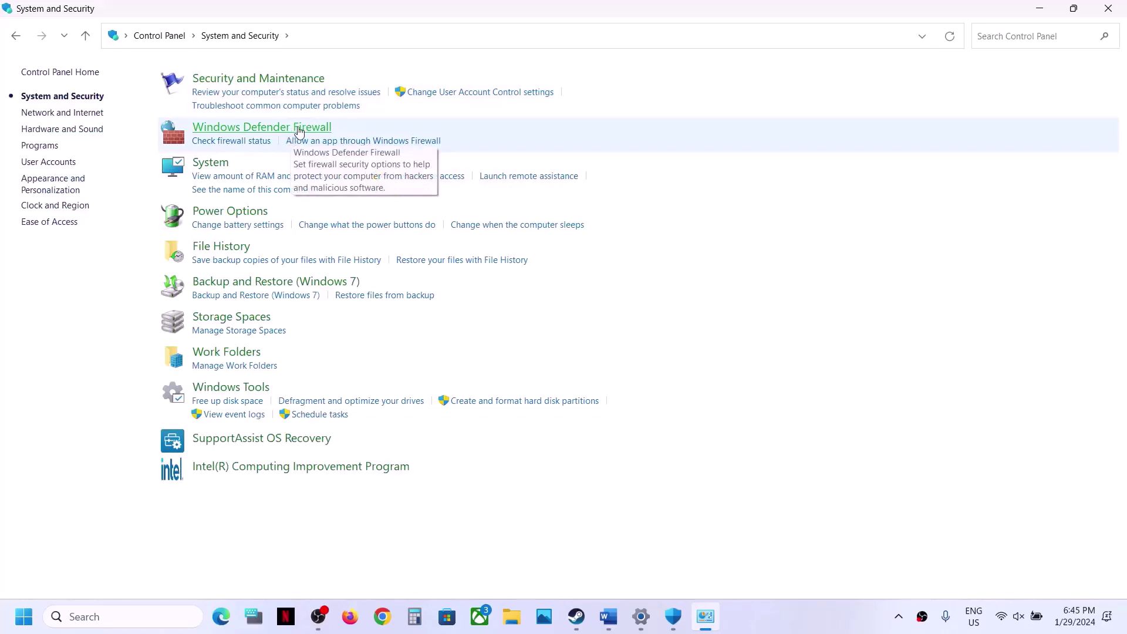
{"action": "left_click", "coordinate": [298, 130]}
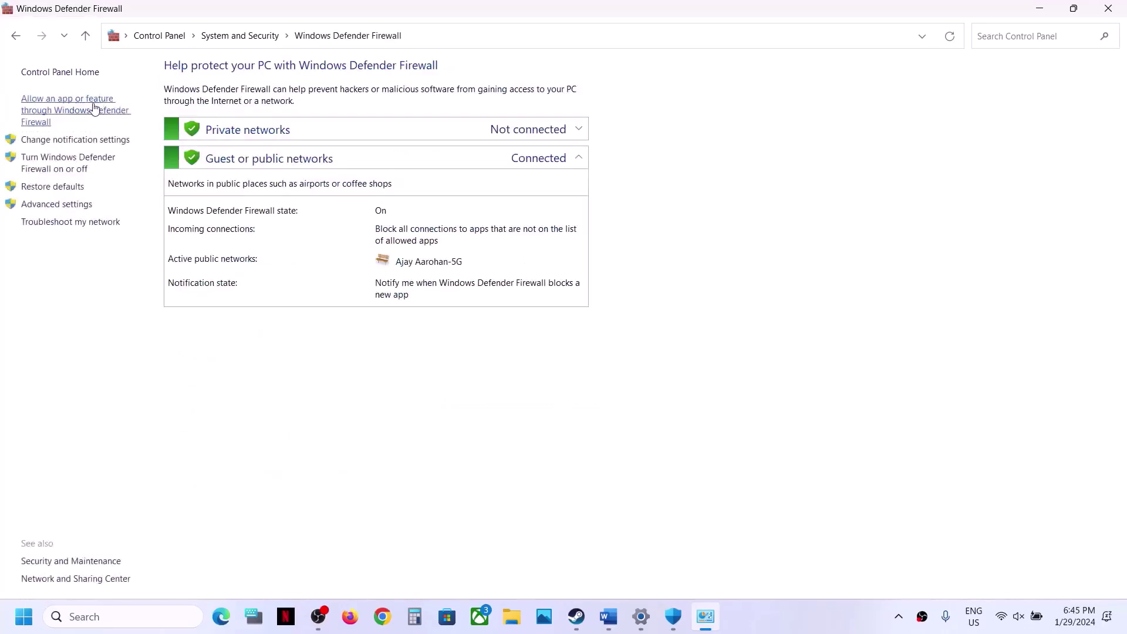
{"action": "left_click", "coordinate": [97, 111]}
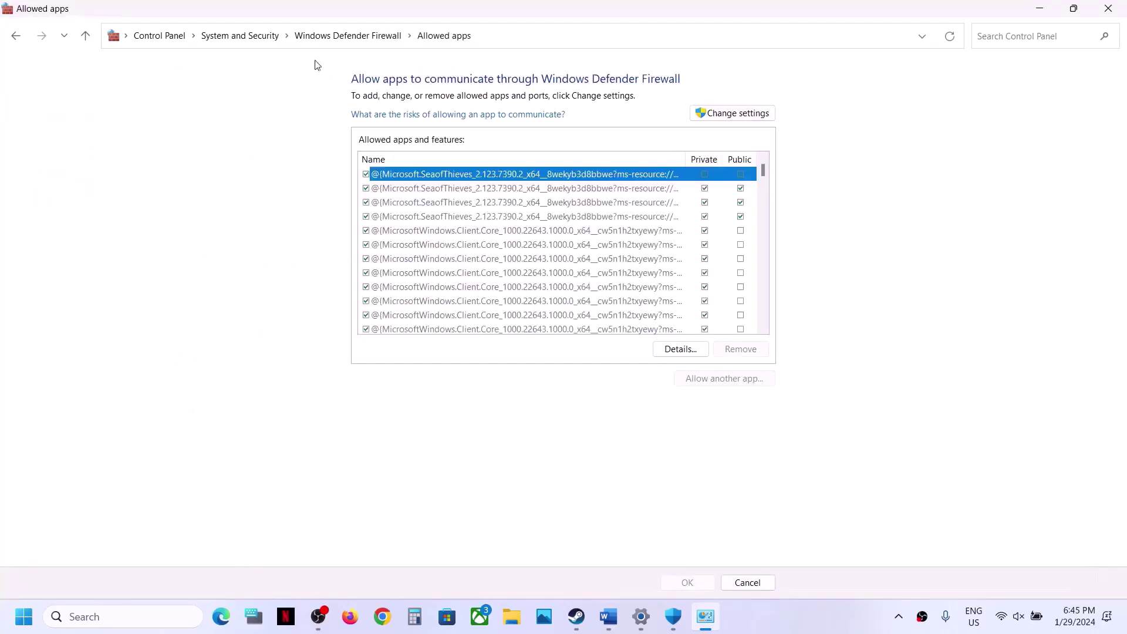
{"action": "left_click", "coordinate": [746, 113]}
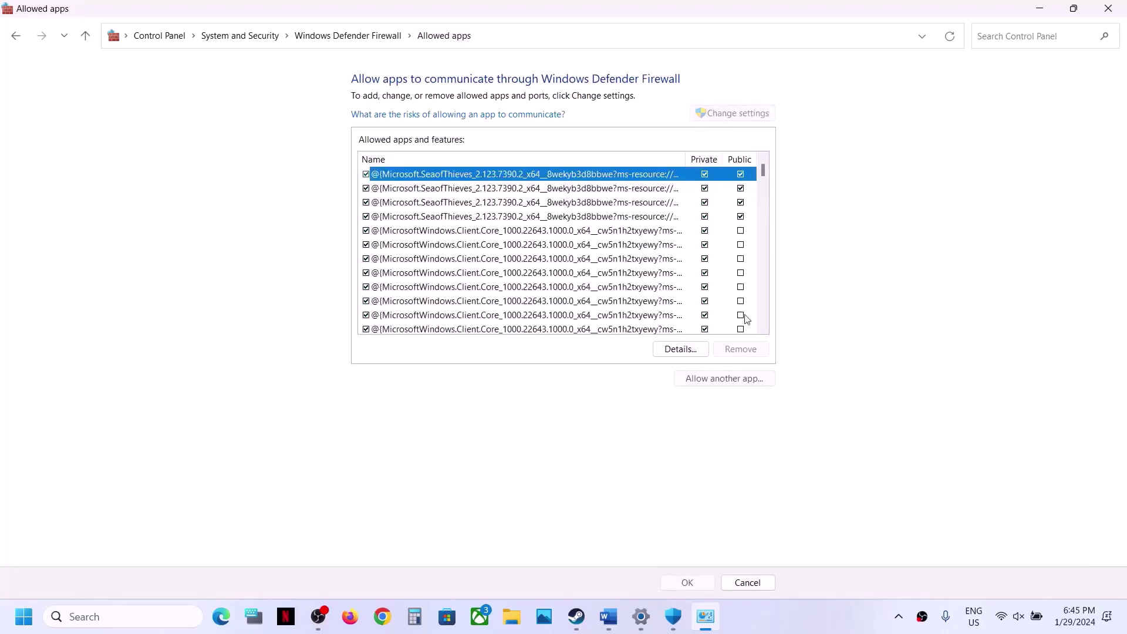
Step: Add the likeadragon8 application from the LikeADragon8\runtime\media folder to the apps allowed through Windows Defender Firewall
{"action": "left_click", "coordinate": [714, 378]}
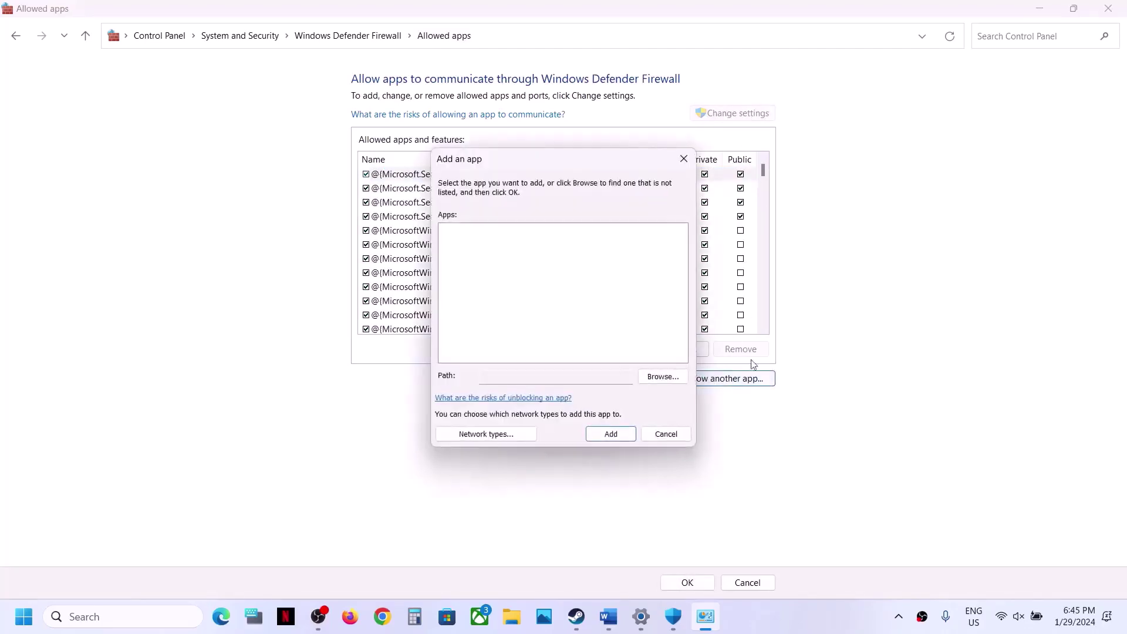
{"action": "left_click", "coordinate": [672, 378]}
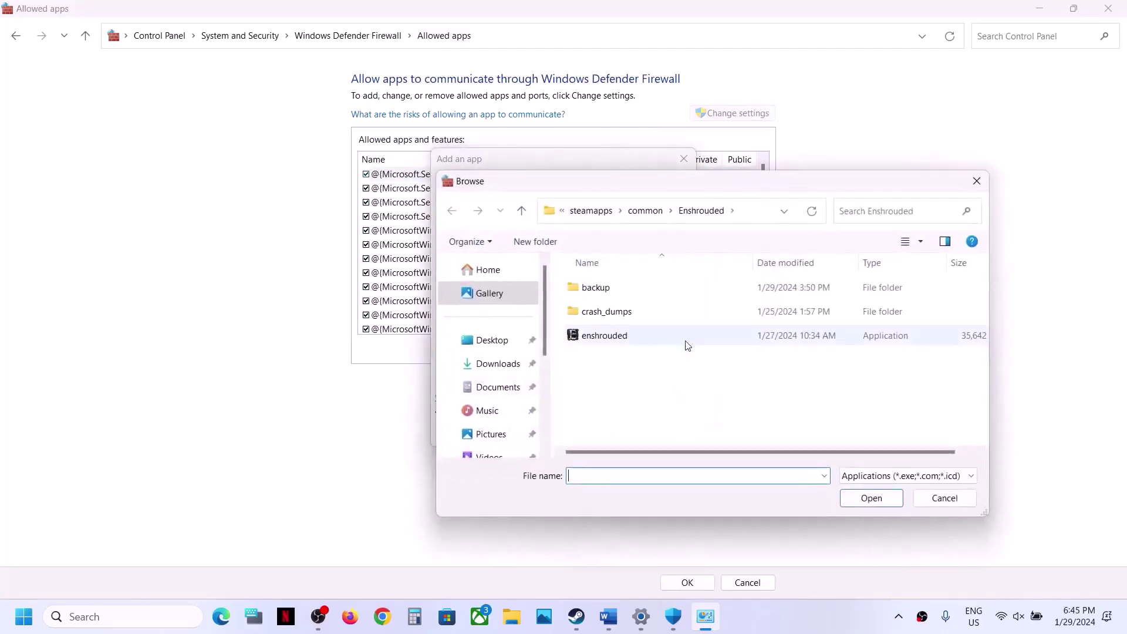
{"action": "left_click", "coordinate": [656, 216]}
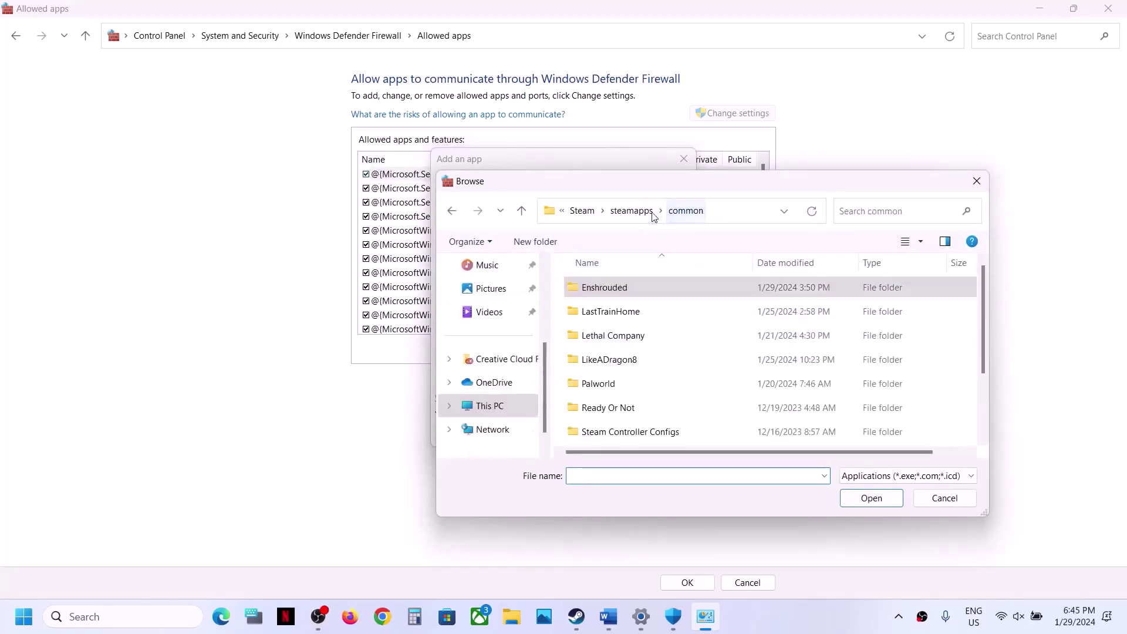
{"action": "double_click", "coordinate": [613, 361]}
{"action": "double_click", "coordinate": [618, 287]}
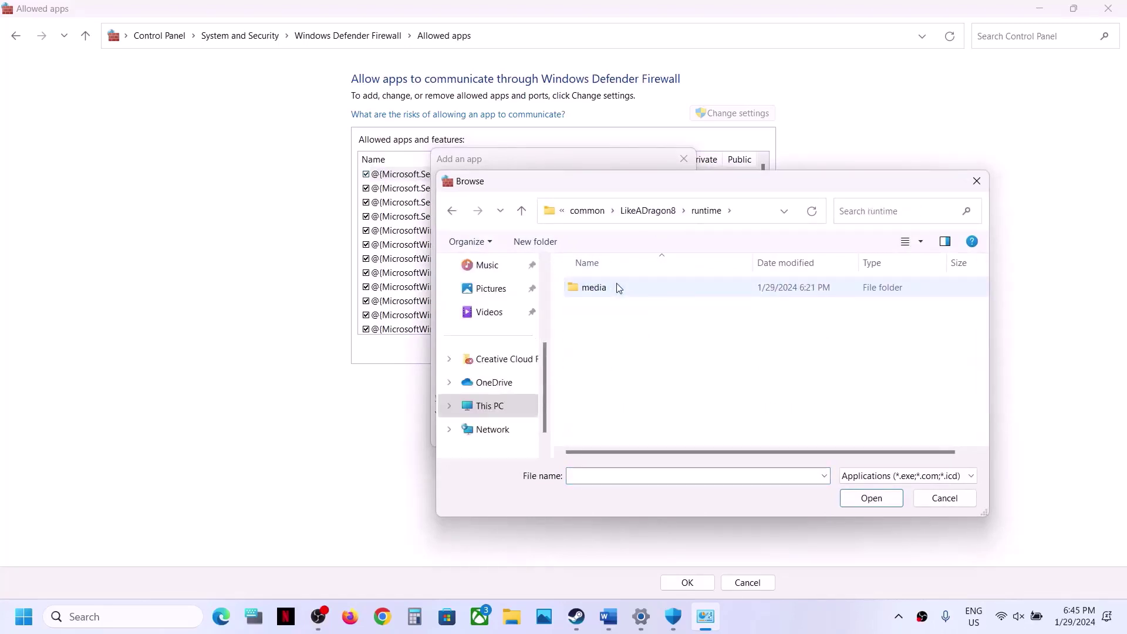
{"action": "double_click", "coordinate": [614, 287]}
{"action": "scroll", "coordinate": [610, 380], "scroll_direction": "down", "scroll_amount": 1}
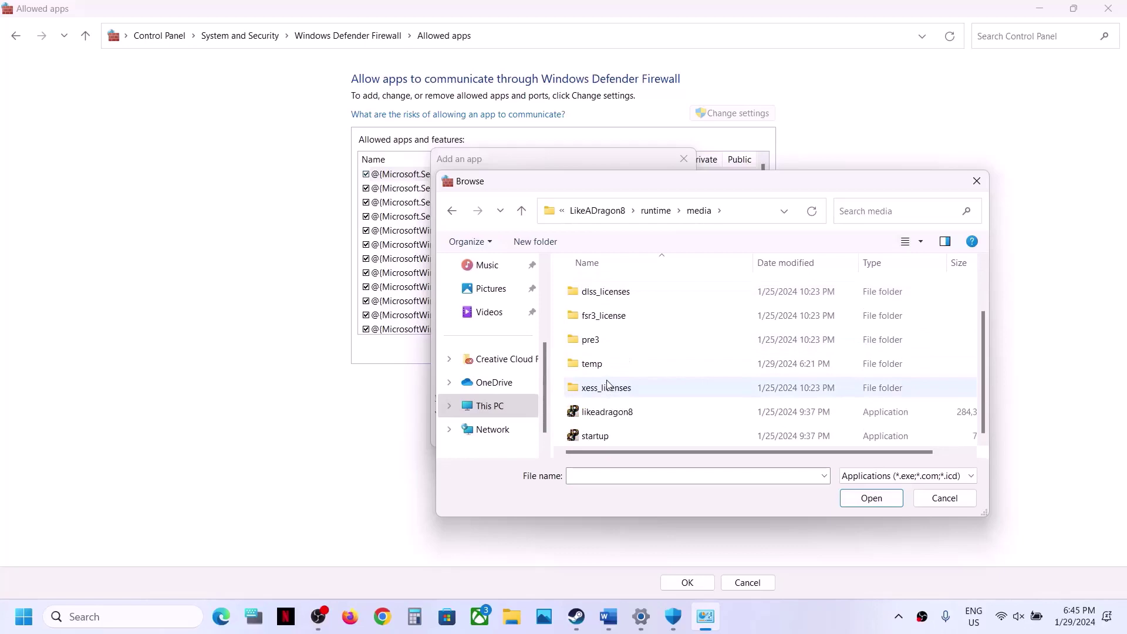
{"action": "left_click", "coordinate": [610, 414]}
{"action": "left_click", "coordinate": [852, 499]}
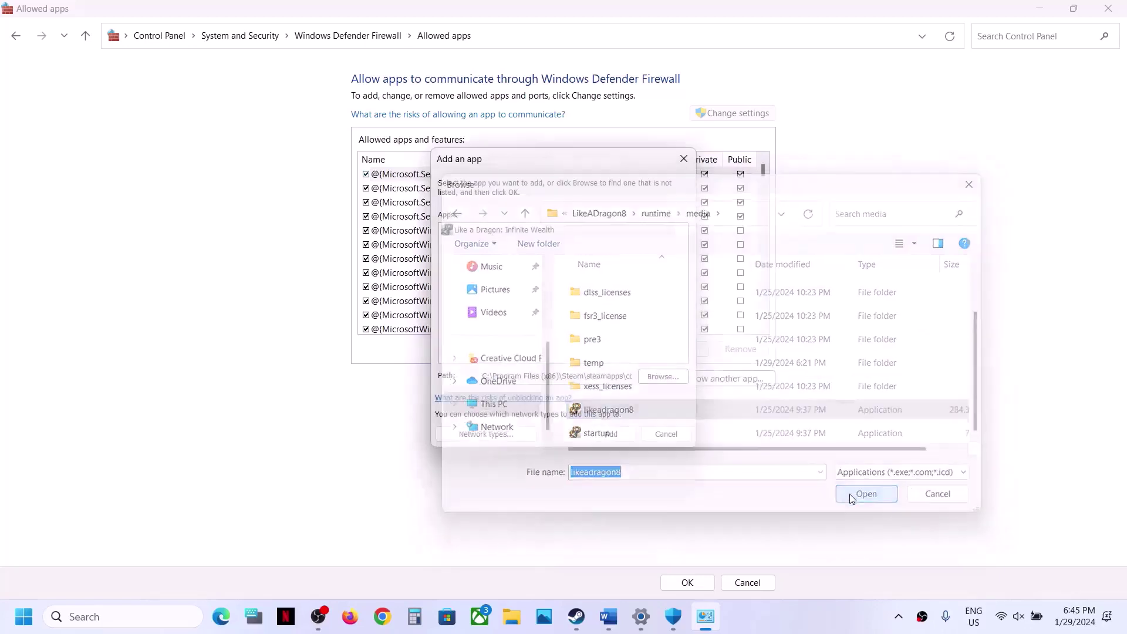
{"action": "left_click", "coordinate": [612, 434]}
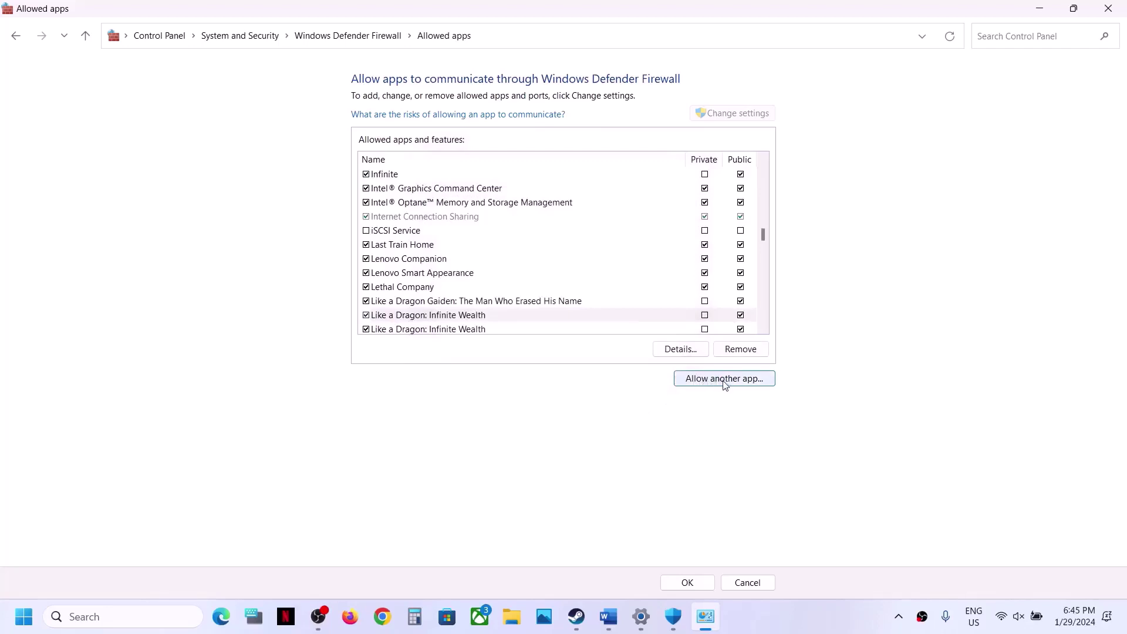
Step: Try to add the startup application from the LikeADragon8\runtime\media folder to the firewall's allowed apps, and close the dialog for adding an app
{"action": "left_click", "coordinate": [725, 380]}
{"action": "left_click", "coordinate": [661, 375]}
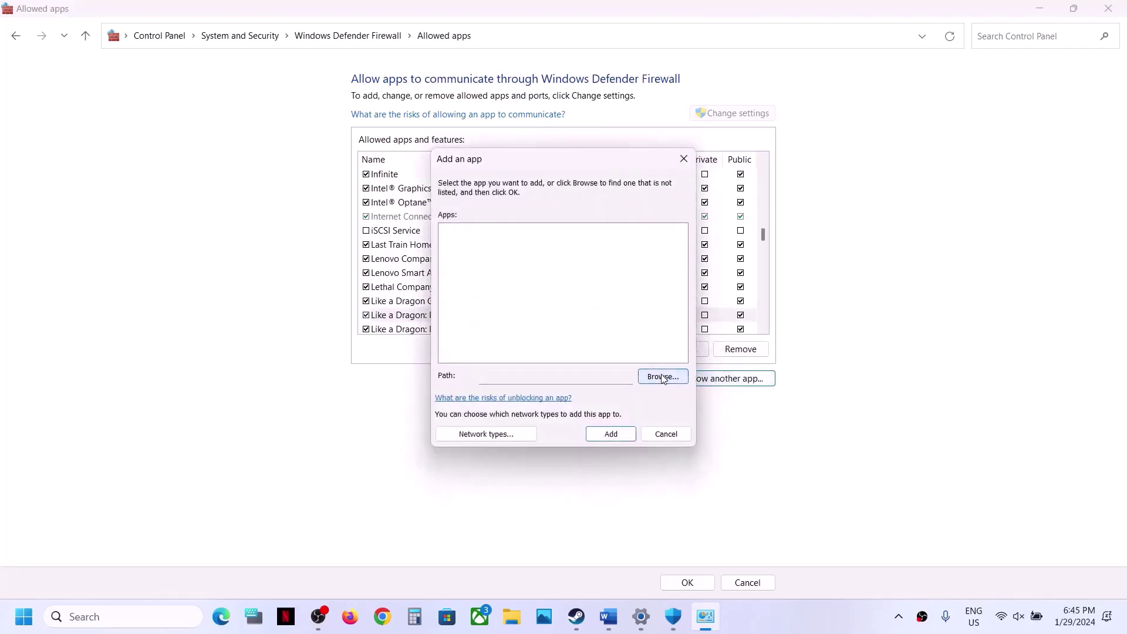
{"action": "scroll", "coordinate": [625, 413], "scroll_direction": "down", "scroll_amount": 2}
{"action": "left_click", "coordinate": [614, 435]}
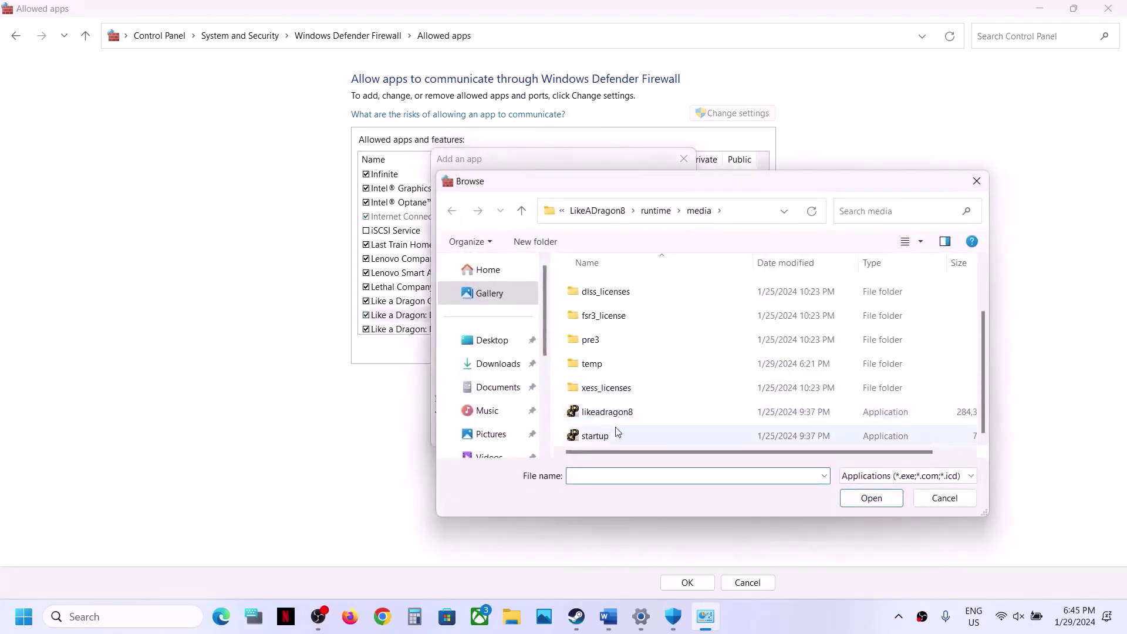
{"action": "left_click", "coordinate": [871, 498]}
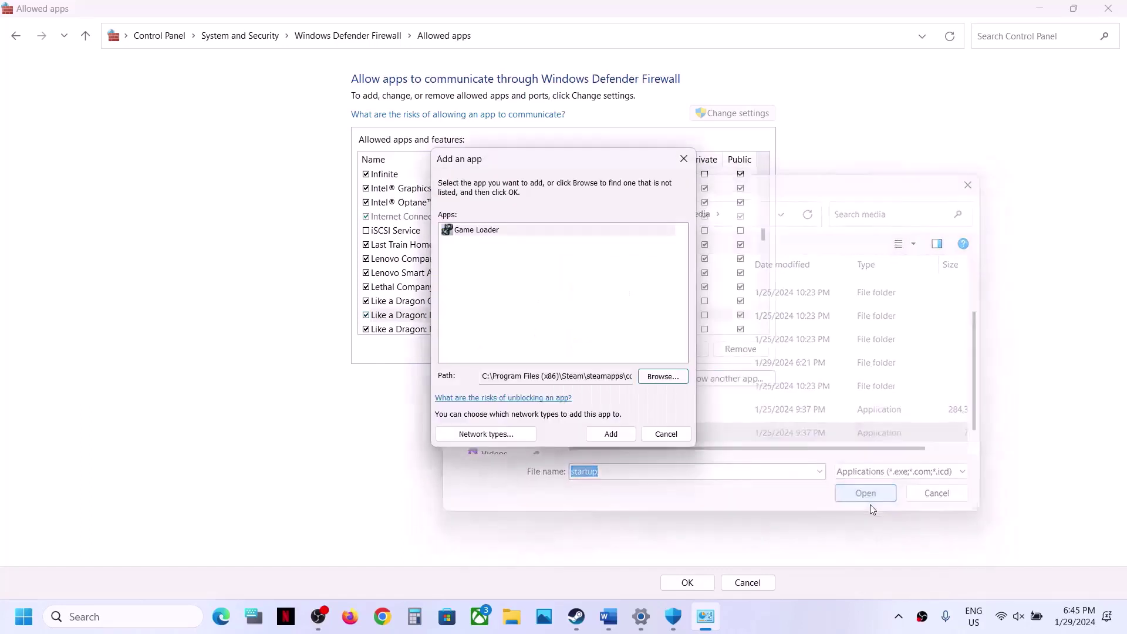
{"action": "left_click", "coordinate": [608, 433]}
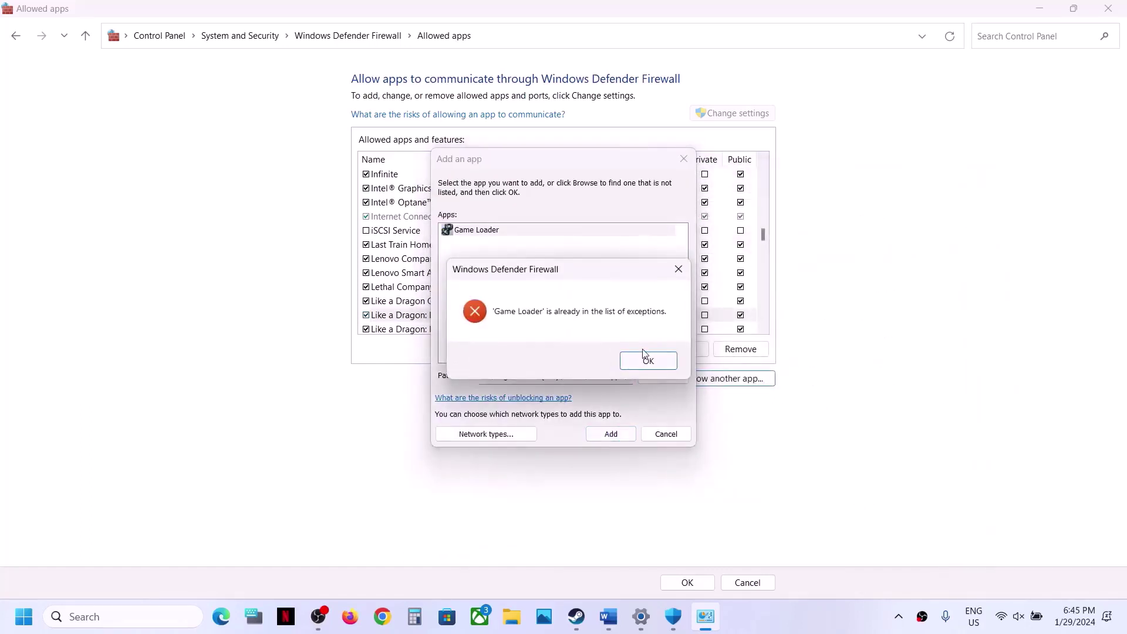
{"action": "left_click", "coordinate": [643, 362]}
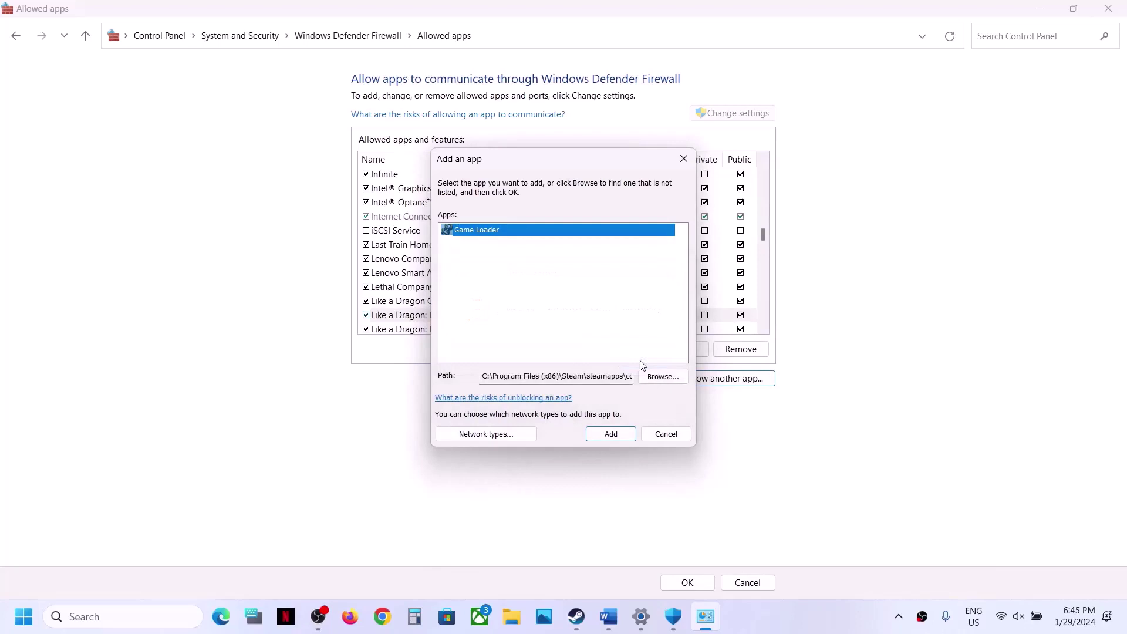
{"action": "left_click", "coordinate": [683, 159]}
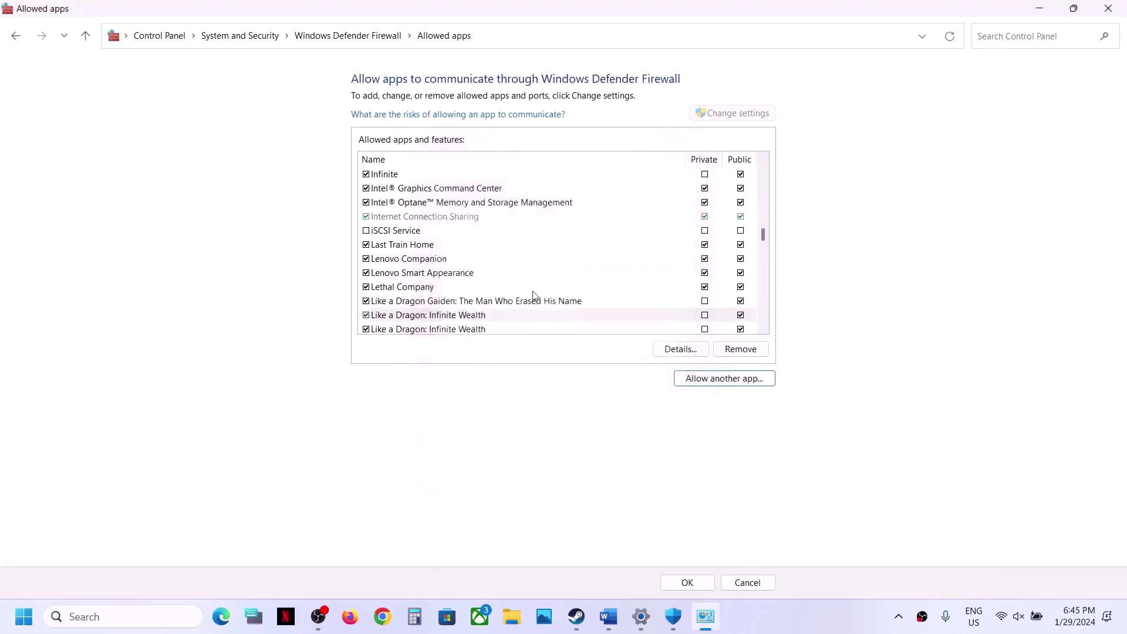
Step: Select a Like a Dragon: Infinite Wealth entry, save the firewall's allowed apps, and close Control Panel, Windows Security and Settings
{"action": "left_click", "coordinate": [447, 324]}
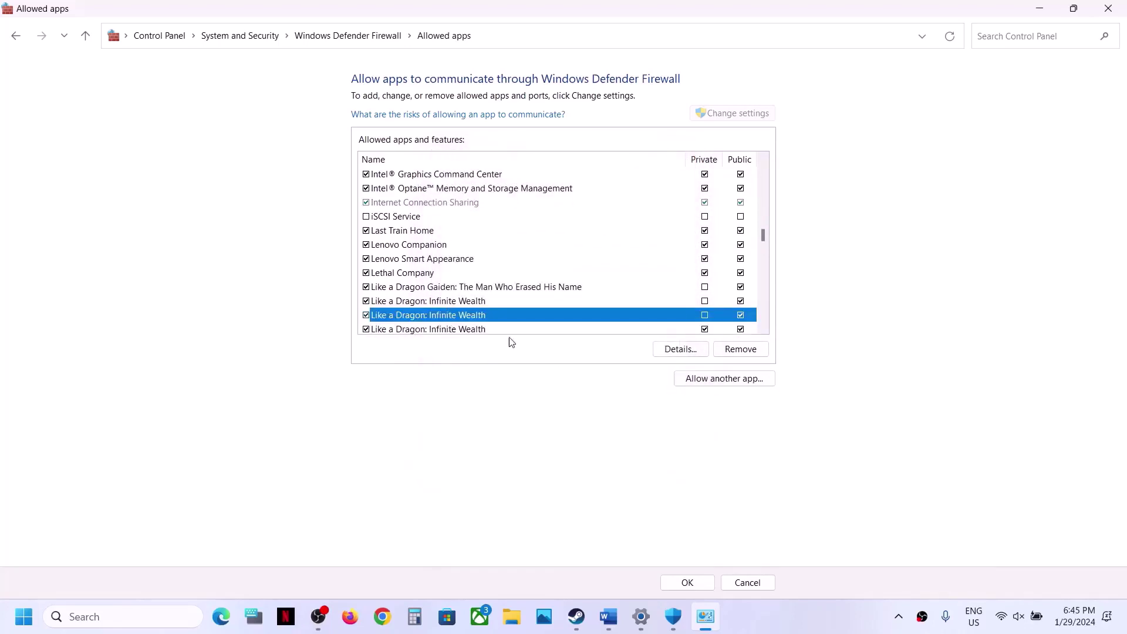
{"action": "left_click", "coordinate": [671, 584]}
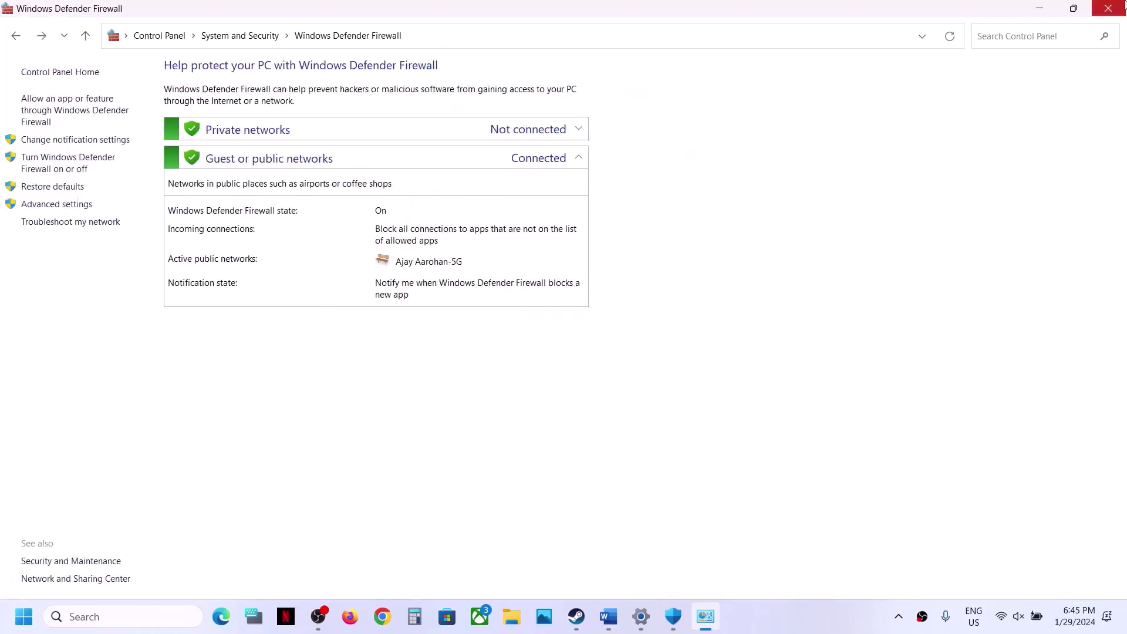
{"action": "left_click", "coordinate": [1116, 10]}
{"action": "left_click", "coordinate": [1116, 10]}
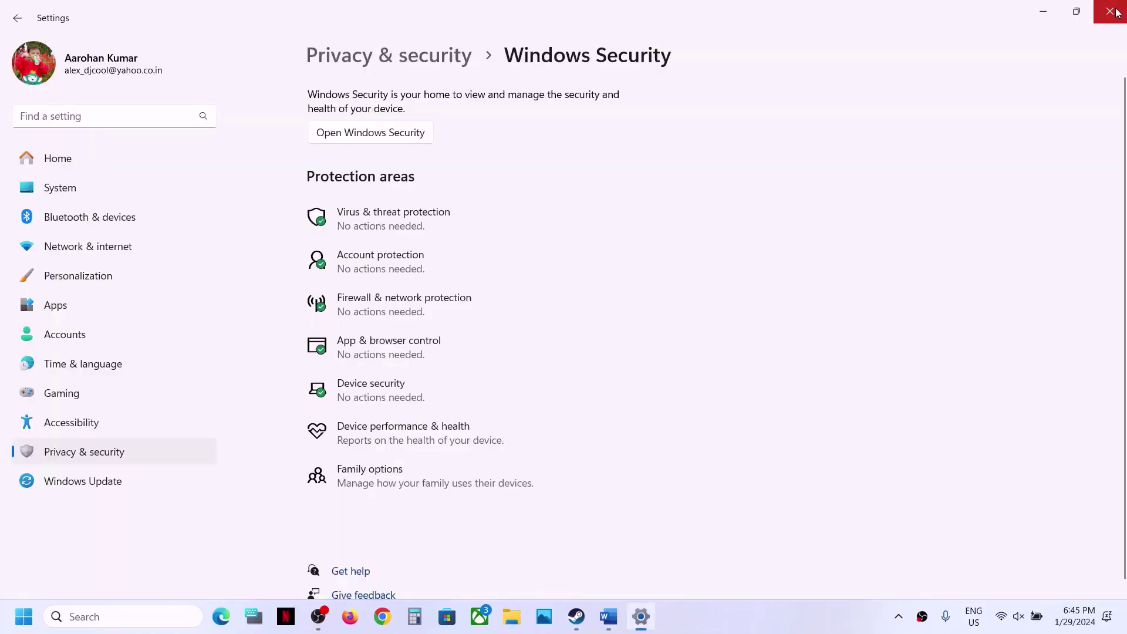
{"action": "left_click", "coordinate": [1115, 10]}
Step: In the Word notes, select "You will lose all the game progress" in the Step 8 heading, and minimize the document
{"action": "scroll", "coordinate": [717, 332], "scroll_direction": "down", "scroll_amount": 5}
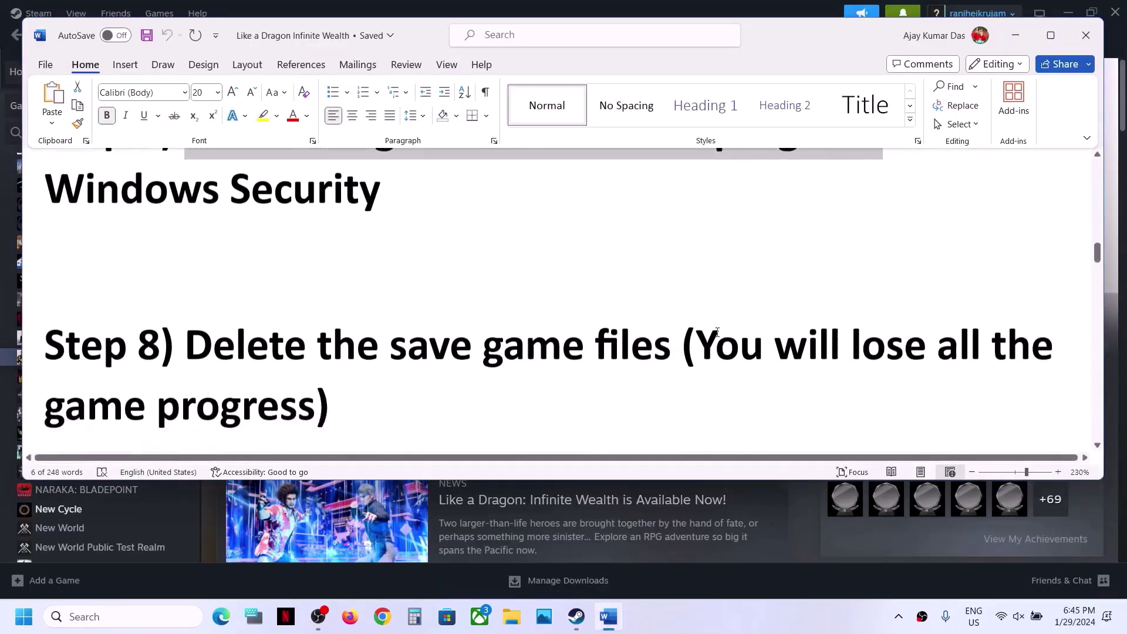
{"action": "left_click_drag", "start_coordinate": [200, 283], "coordinate": [318, 342]}
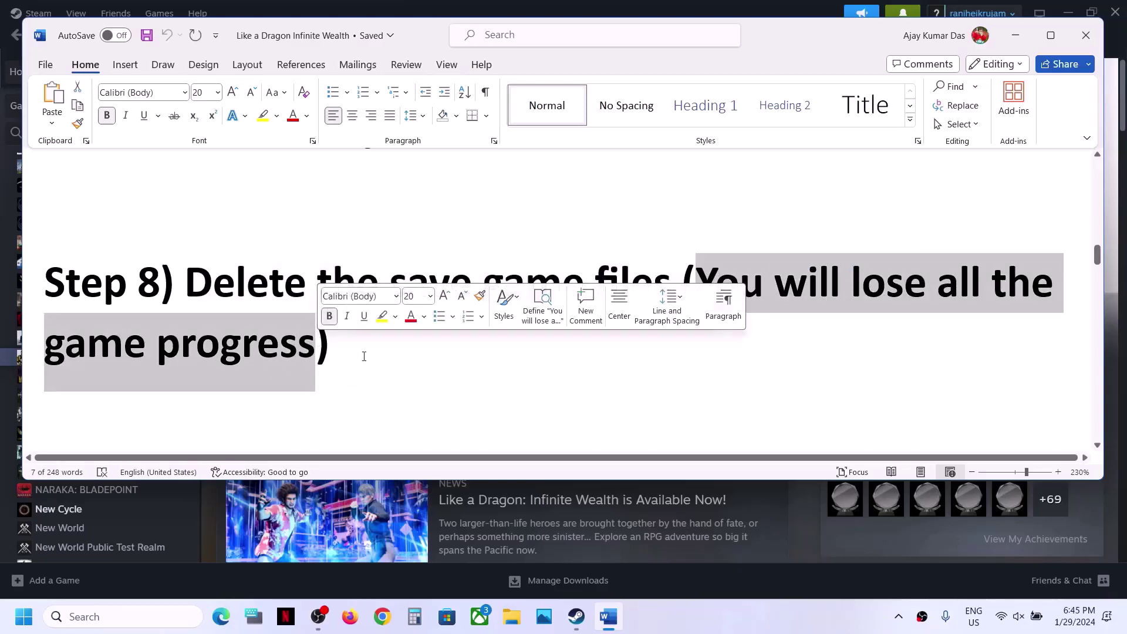
{"action": "left_click", "coordinate": [1016, 36]}
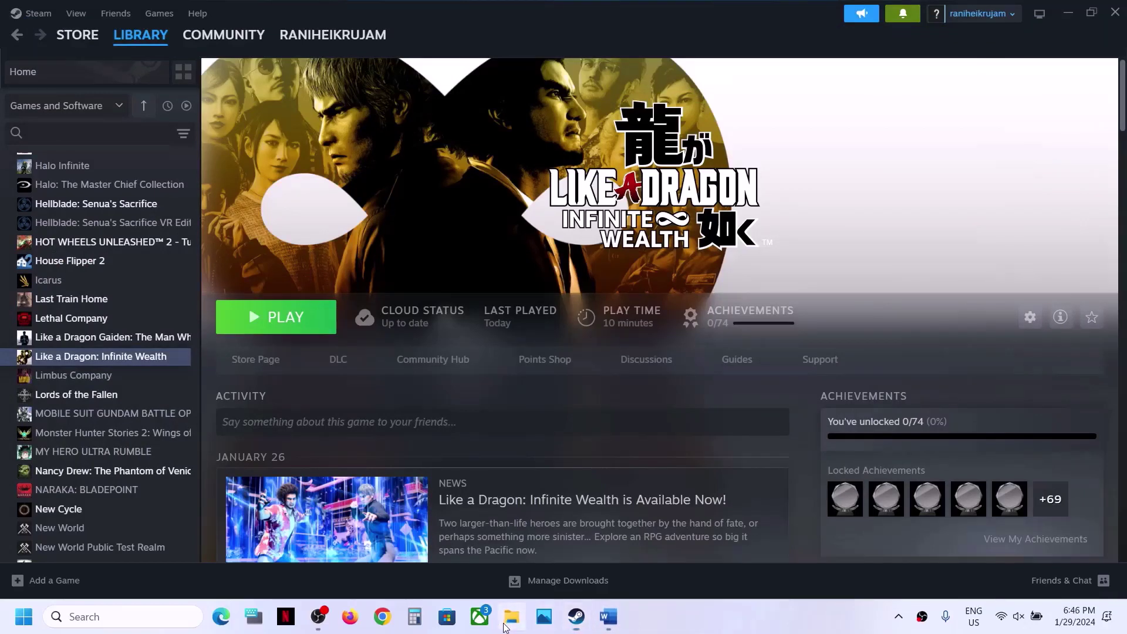
Step: Open the current user's profile folder under C:\Users in File Explorer and select the AppData folder
{"action": "left_click", "coordinate": [511, 617]}
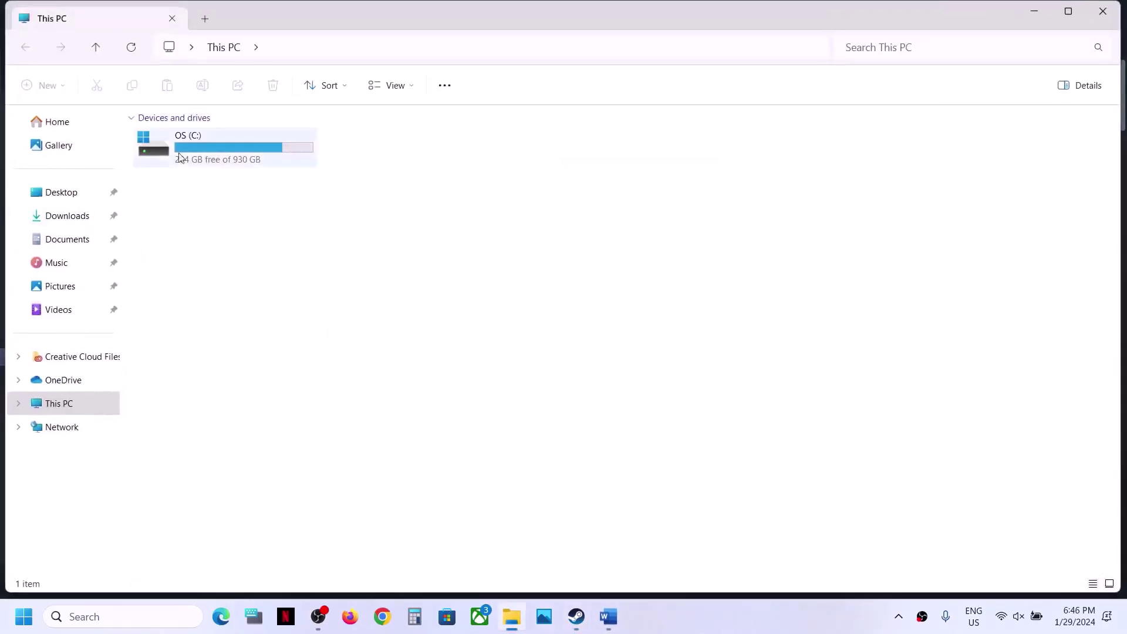
{"action": "double_click", "coordinate": [210, 143]}
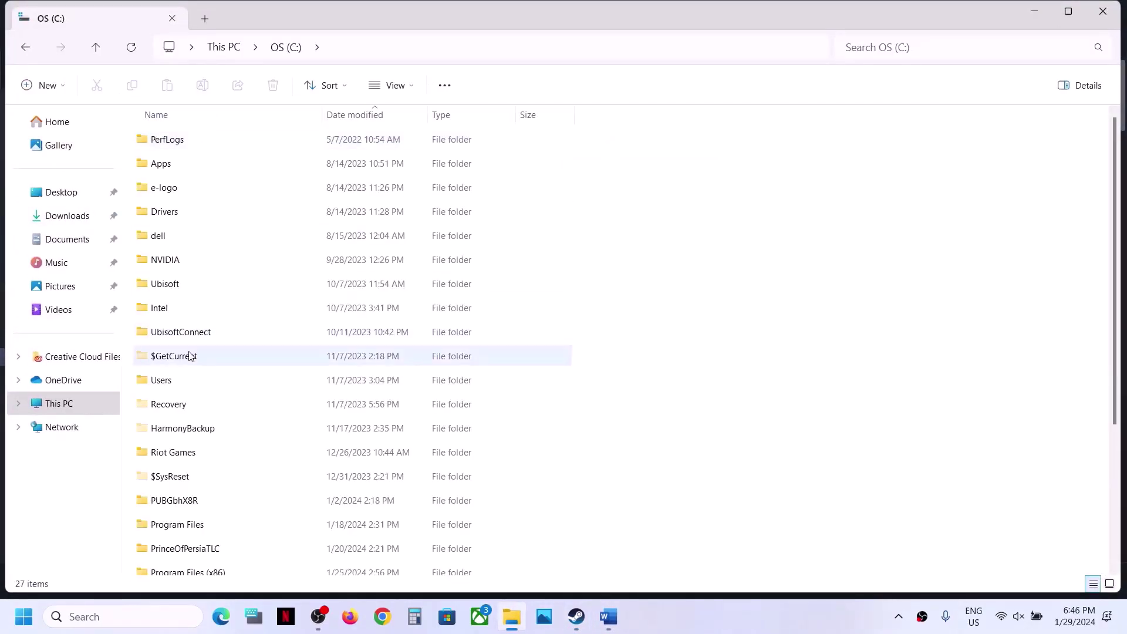
{"action": "scroll", "coordinate": [202, 305], "scroll_direction": "down", "scroll_amount": 3}
{"action": "scroll", "coordinate": [201, 252], "scroll_direction": "up", "scroll_amount": 3}
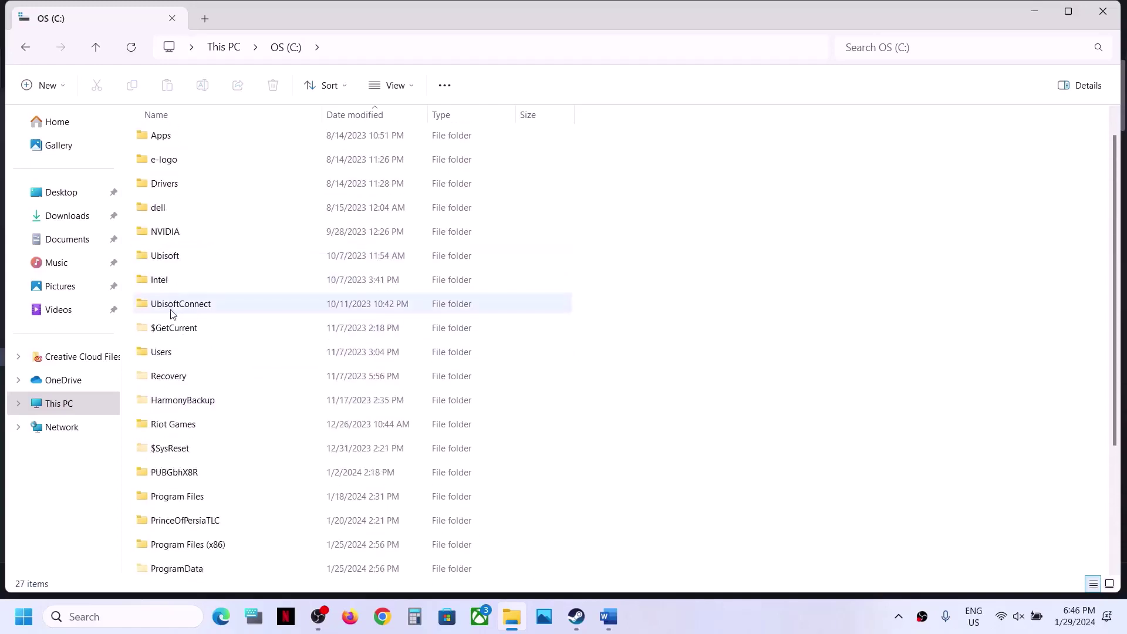
{"action": "double_click", "coordinate": [178, 349]}
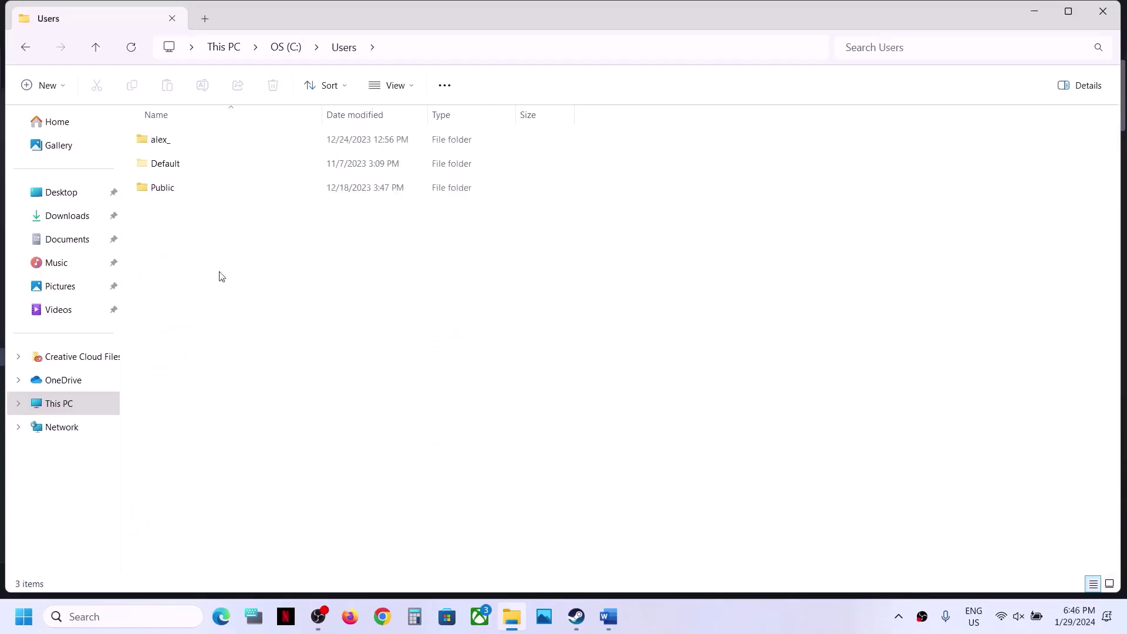
{"action": "left_click", "coordinate": [178, 139]}
{"action": "double_click", "coordinate": [200, 139]}
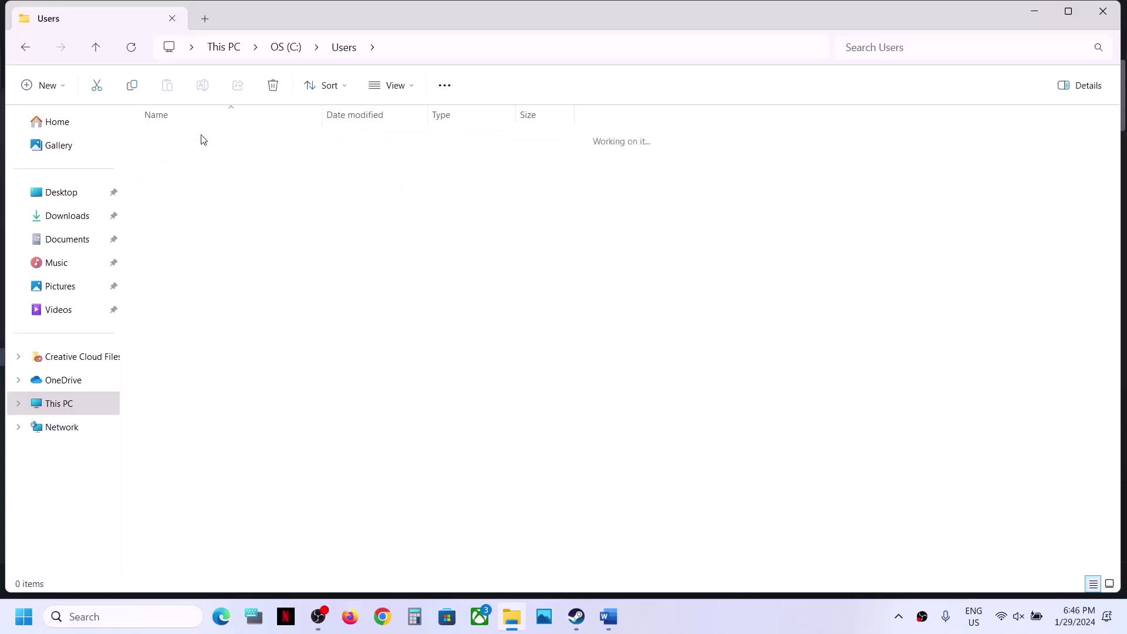
{"action": "left_click", "coordinate": [187, 167]}
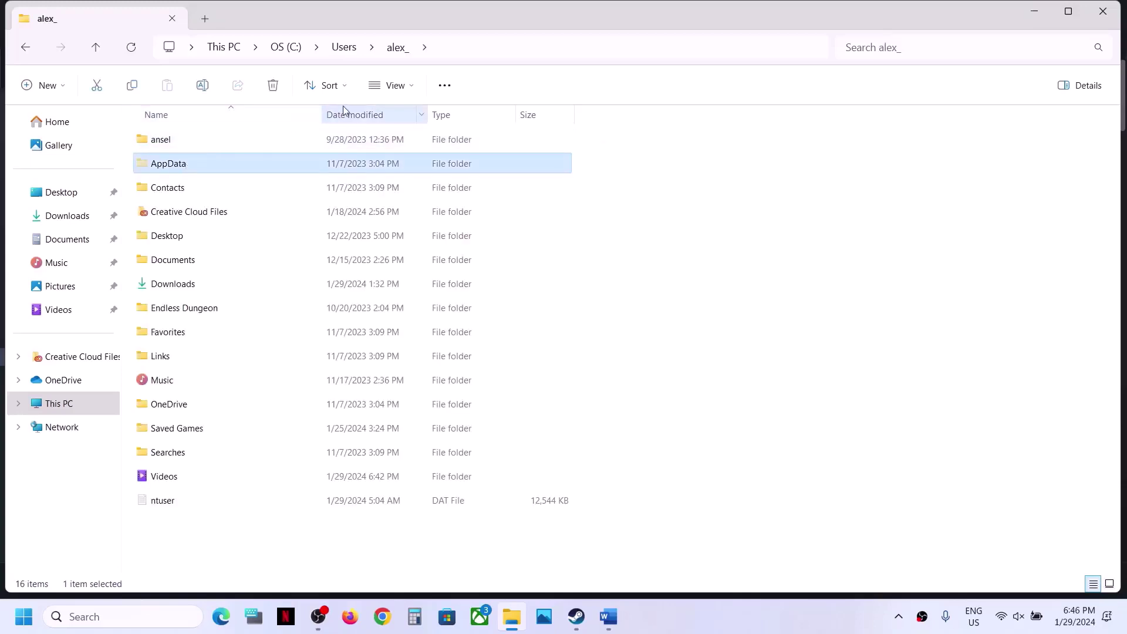
Step: Check the Hidden items display option in the profile folder and open the AppData folder
{"action": "left_click", "coordinate": [416, 86]}
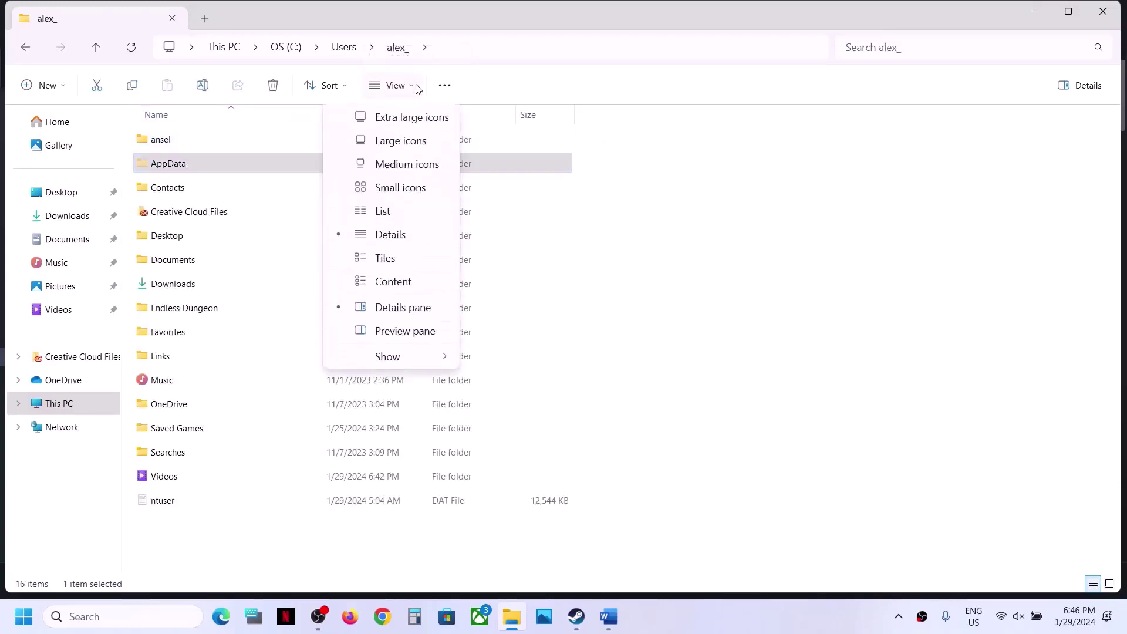
{"action": "mouse_move", "coordinate": [388, 360]}
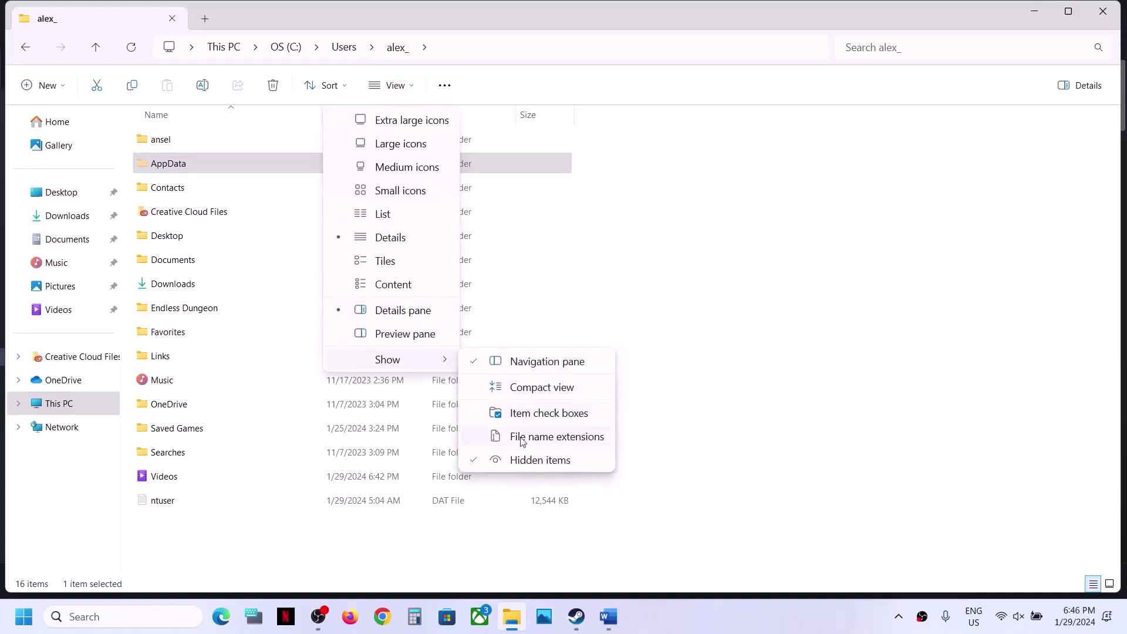
{"action": "left_click", "coordinate": [206, 162]}
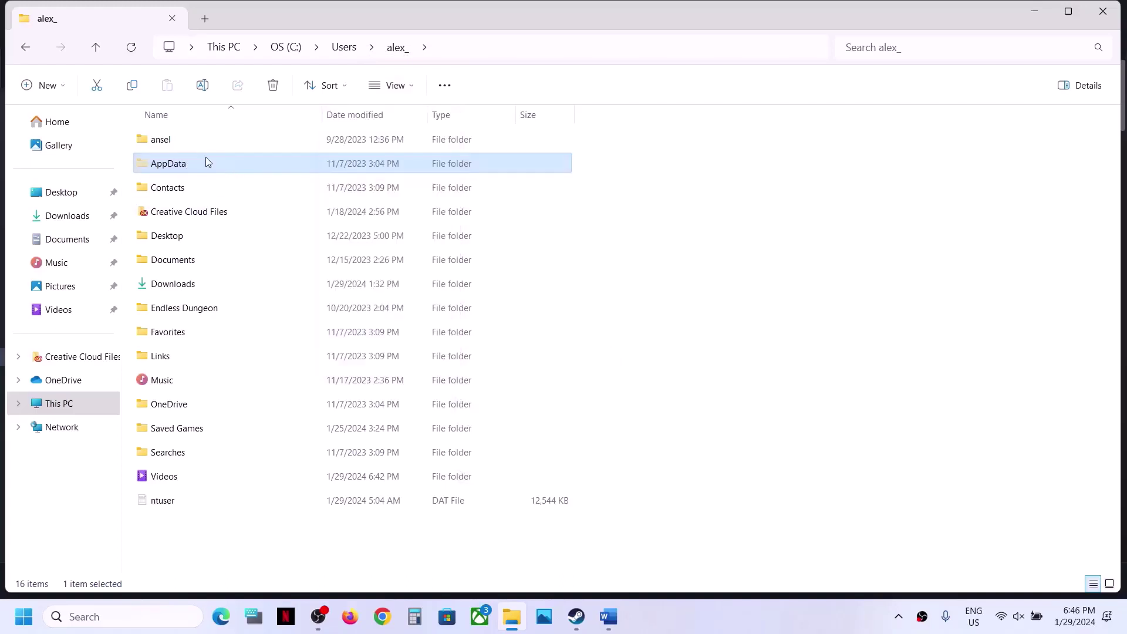
{"action": "double_click", "coordinate": [213, 160]}
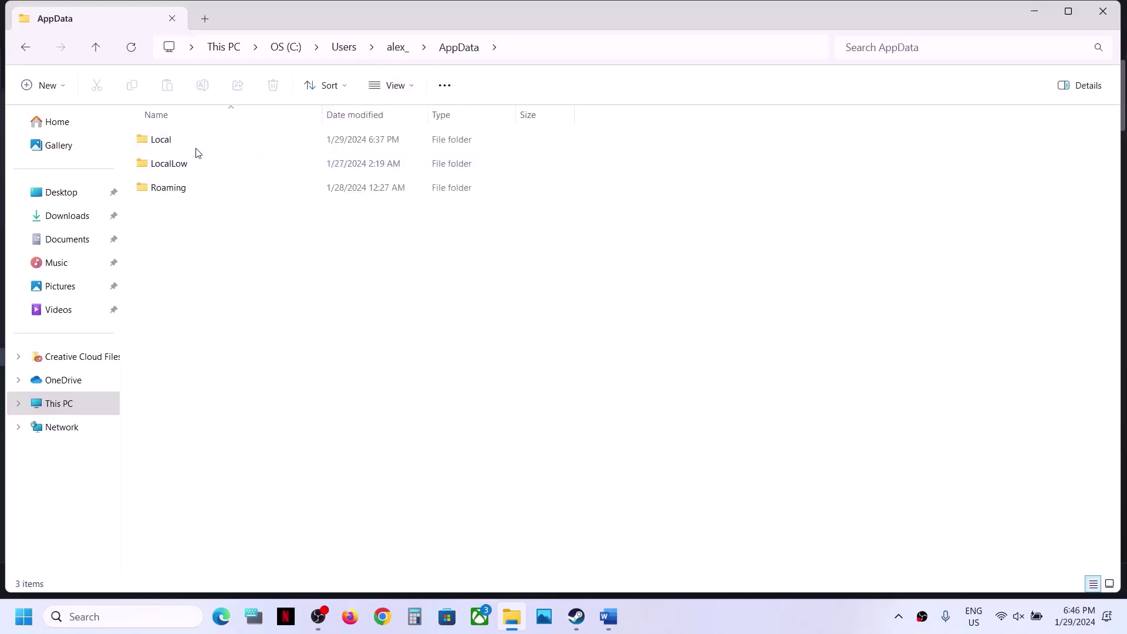
Step: Browse from AppData to Roaming\Sega\LikeADragon8\Steam and open the numbered folder with the save game files
{"action": "double_click", "coordinate": [185, 186]}
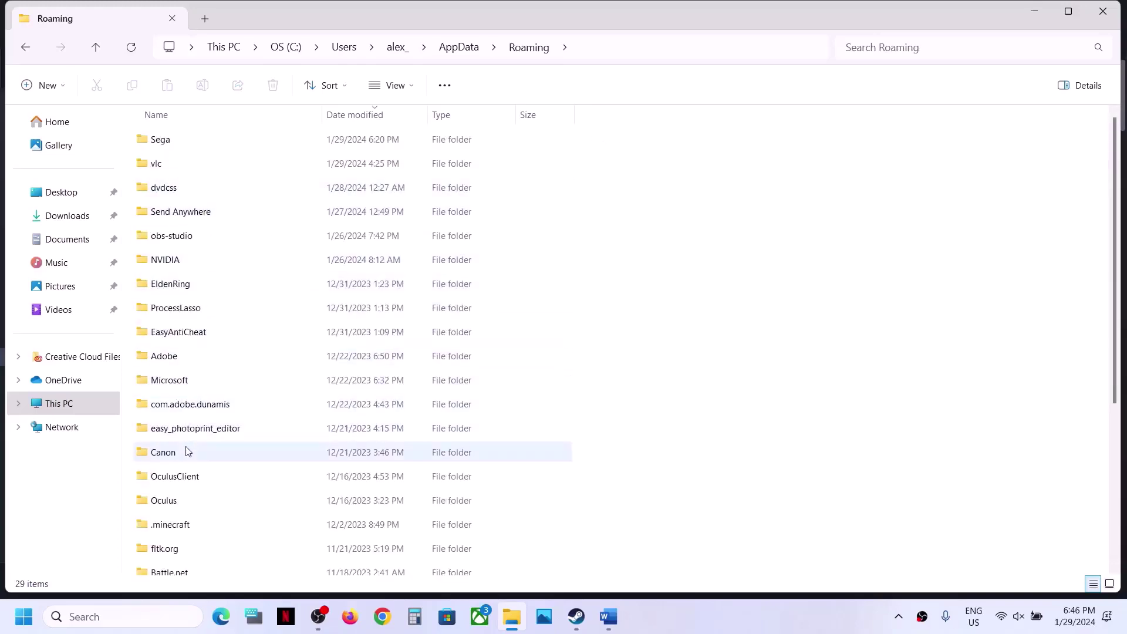
{"action": "double_click", "coordinate": [166, 143]}
{"action": "left_click", "coordinate": [188, 144]}
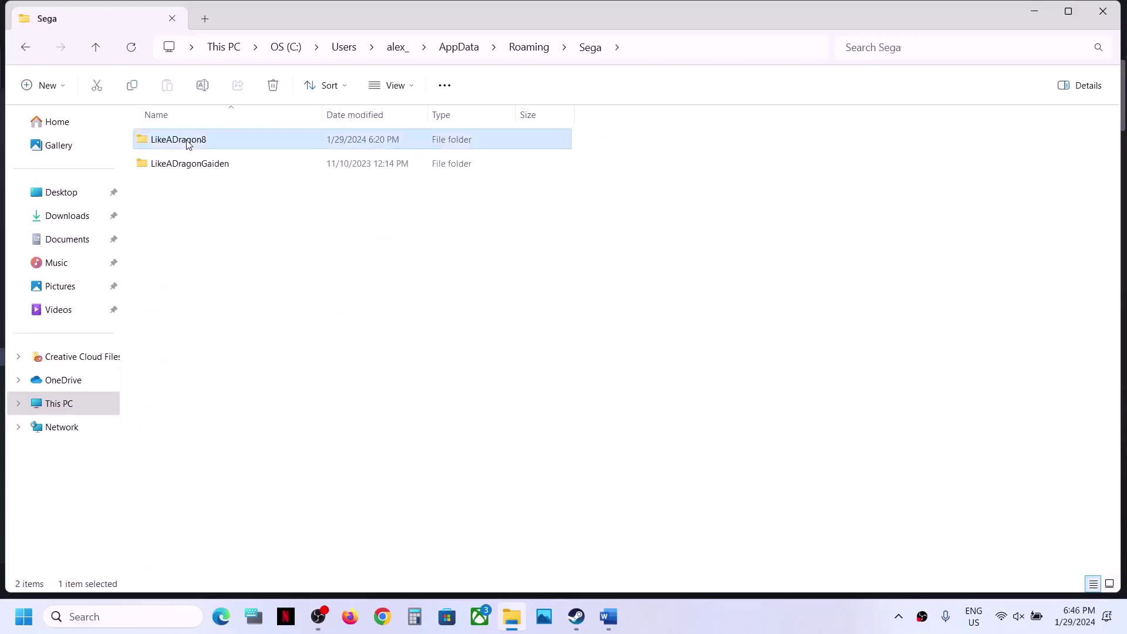
{"action": "double_click", "coordinate": [188, 144]}
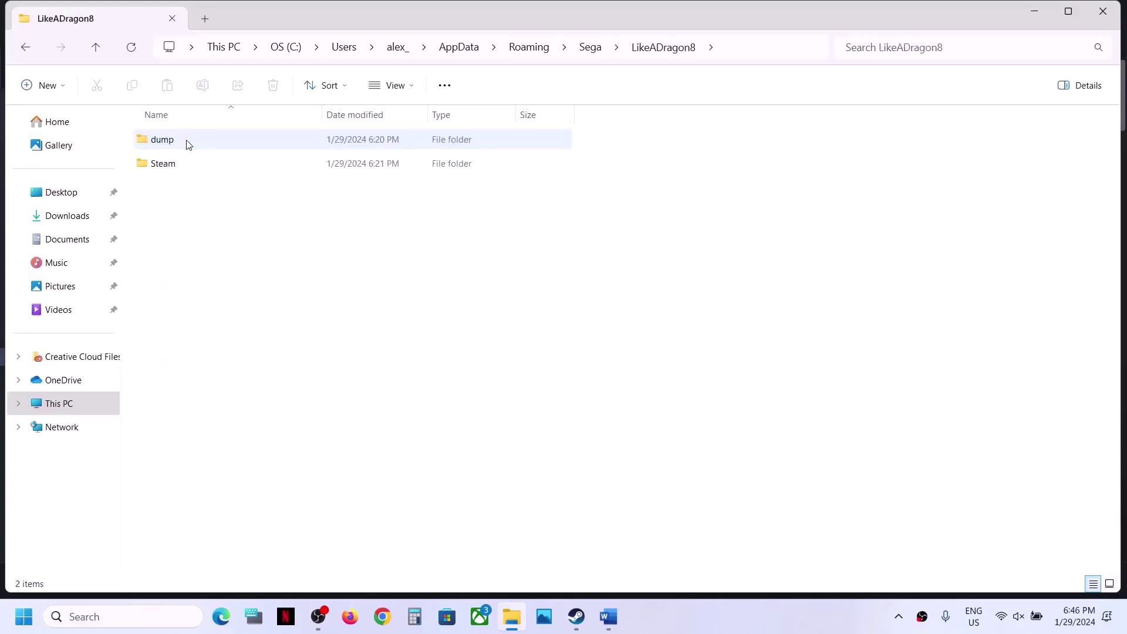
{"action": "double_click", "coordinate": [180, 165]}
{"action": "left_click", "coordinate": [177, 143]}
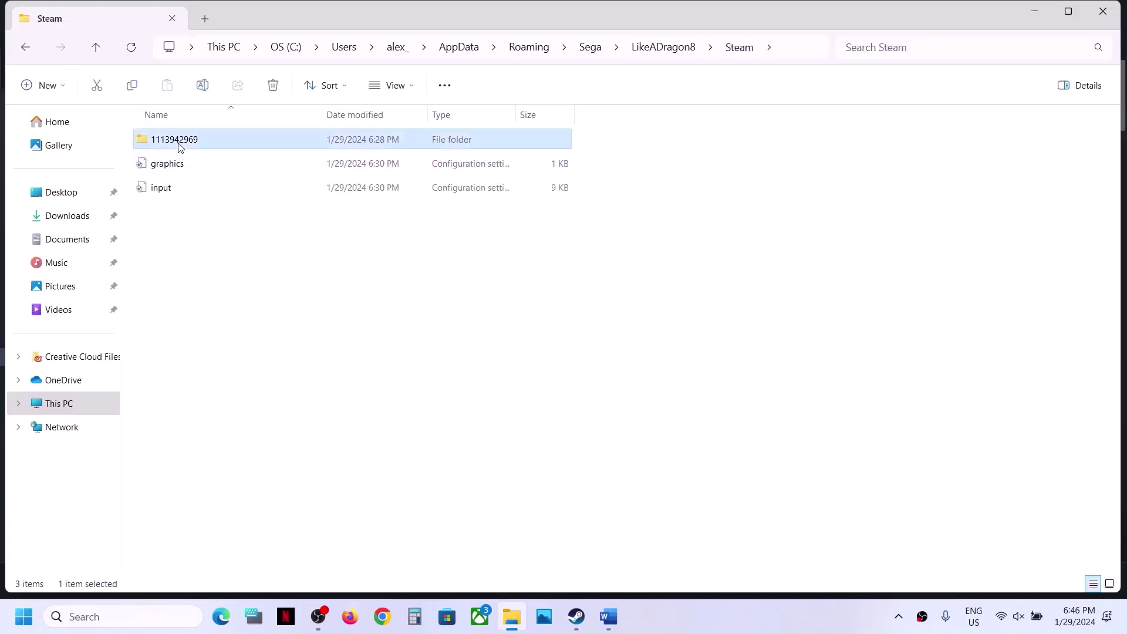
{"action": "double_click", "coordinate": [177, 143]}
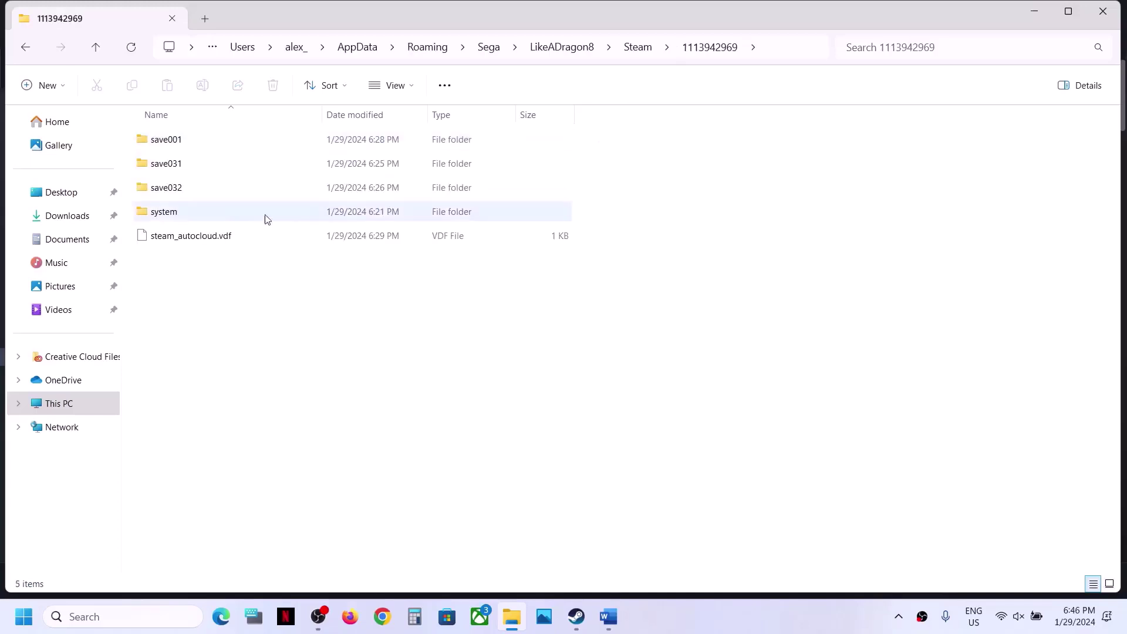
Step: Return to the Sega folder, select the LikeADragon8 folder, and bring up its delete option without using it
{"action": "left_click", "coordinate": [96, 47]}
{"action": "left_click", "coordinate": [95, 47]}
{"action": "left_click", "coordinate": [95, 47]}
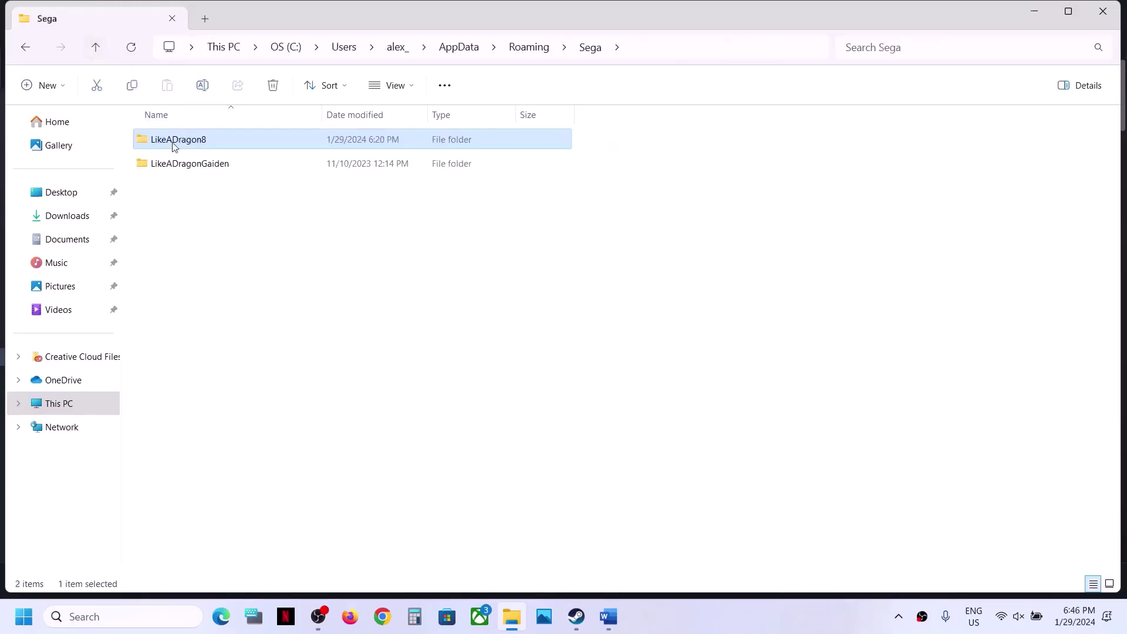
{"action": "left_click_drag", "start_coordinate": [173, 148], "coordinate": [188, 147]}
{"action": "right_click", "coordinate": [196, 145]}
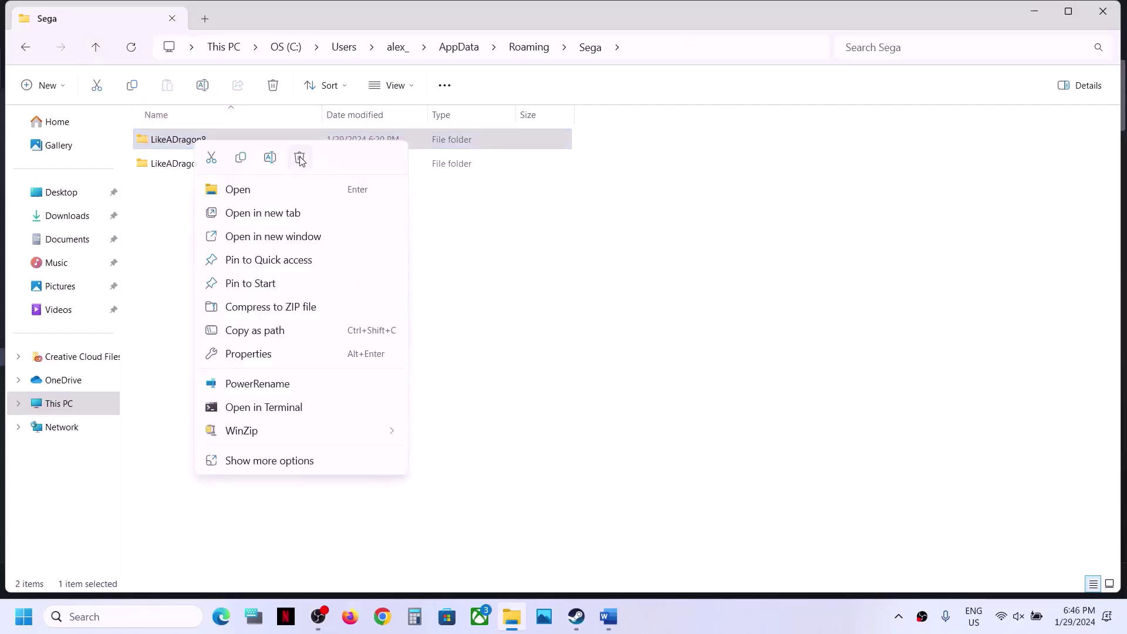
{"action": "left_click", "coordinate": [480, 390]}
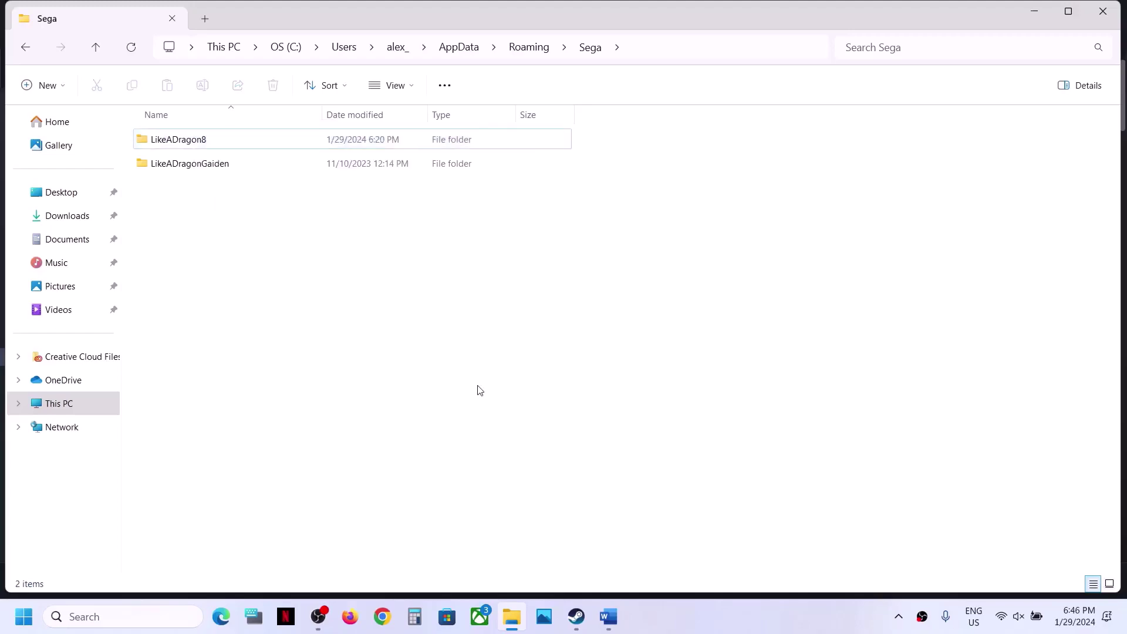
Step: Switch to the Word notes, read the Step 9 heading about launch options, and minimize the document
{"action": "left_click", "coordinate": [570, 616]}
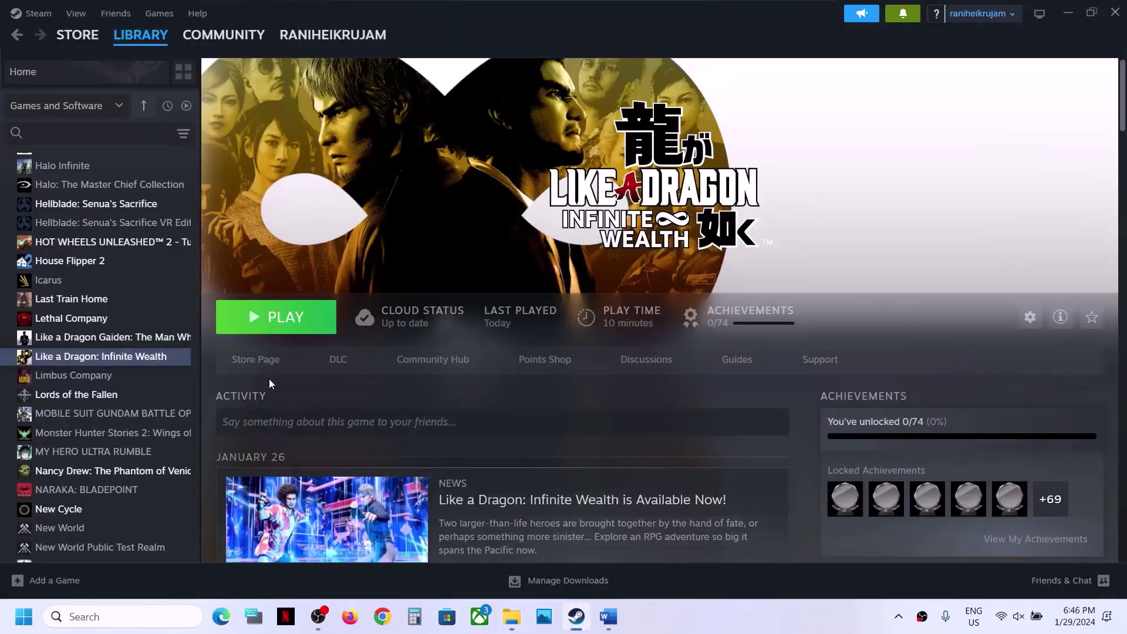
{"action": "left_click", "coordinate": [613, 622]}
{"action": "scroll", "coordinate": [453, 409], "scroll_direction": "down", "scroll_amount": 3}
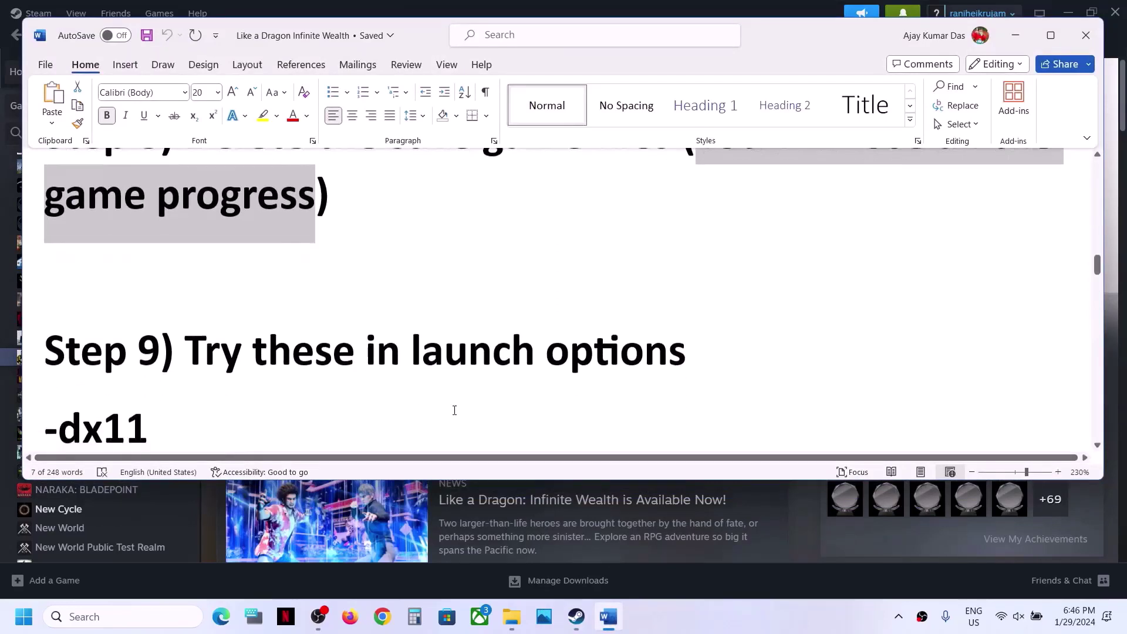
{"action": "scroll", "coordinate": [453, 408], "scroll_direction": "down", "scroll_amount": 2}
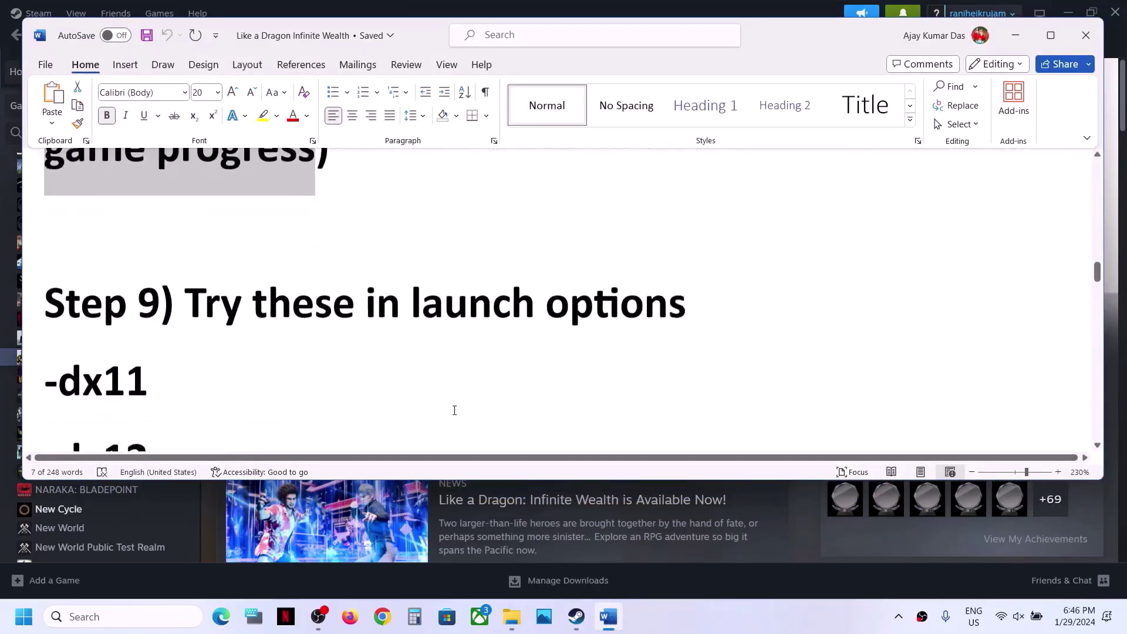
{"action": "left_click", "coordinate": [1015, 36]}
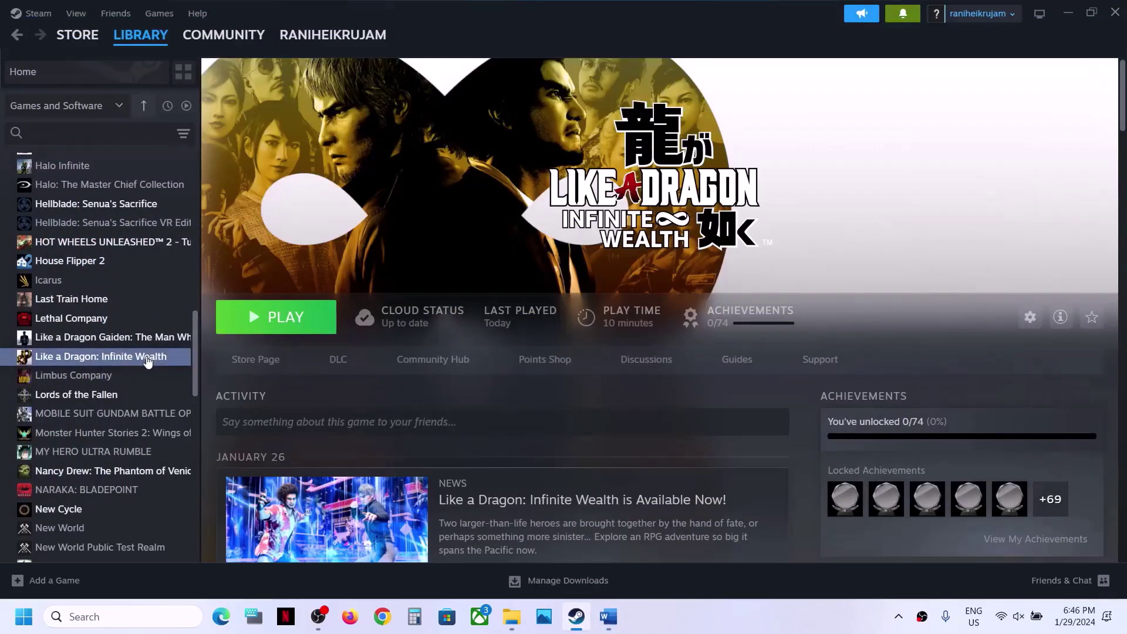
Step: Set the Steam launch options of Like a Dragon: Infinite Wealth to -dx11 and close its properties
{"action": "right_click", "coordinate": [148, 360]}
{"action": "left_click", "coordinate": [188, 468]}
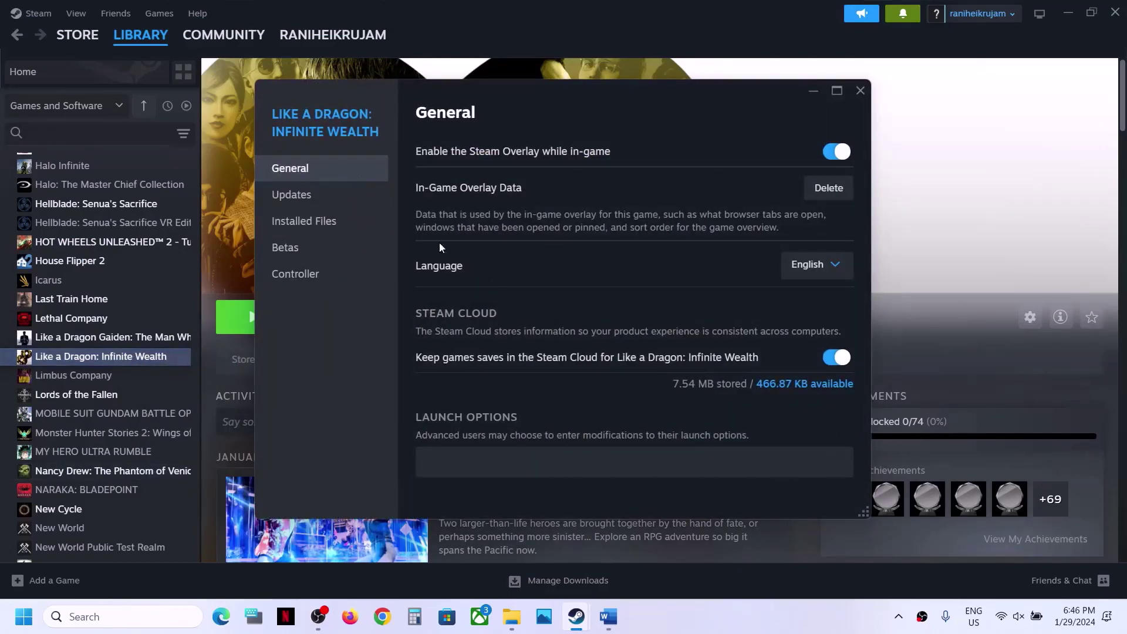
{"action": "left_click", "coordinate": [464, 470]}
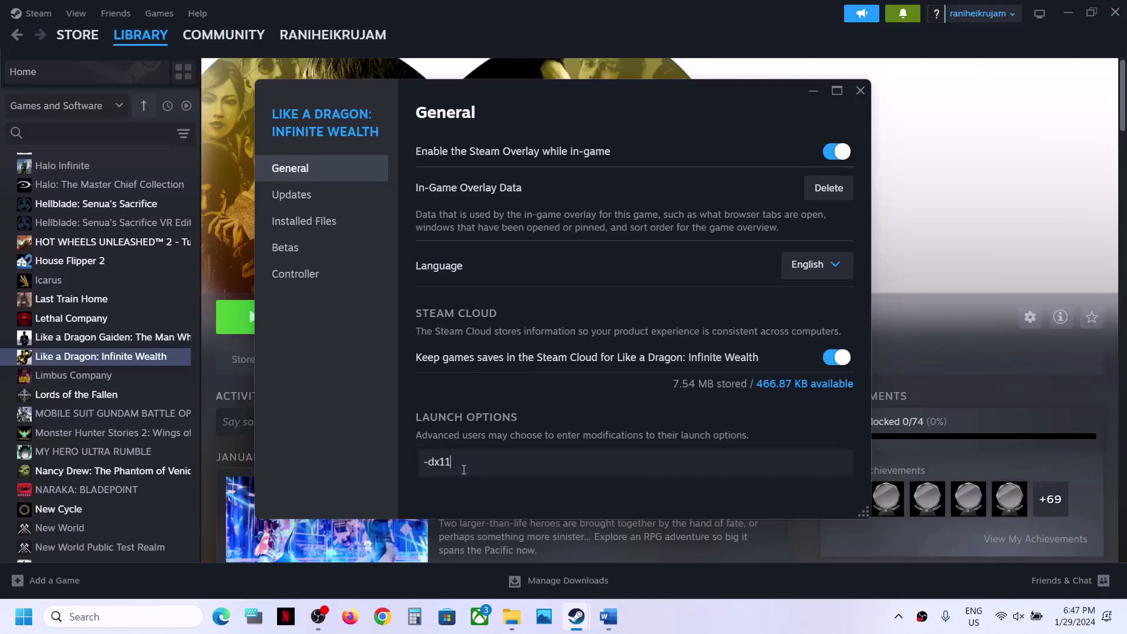
{"action": "left_click", "coordinate": [861, 91]}
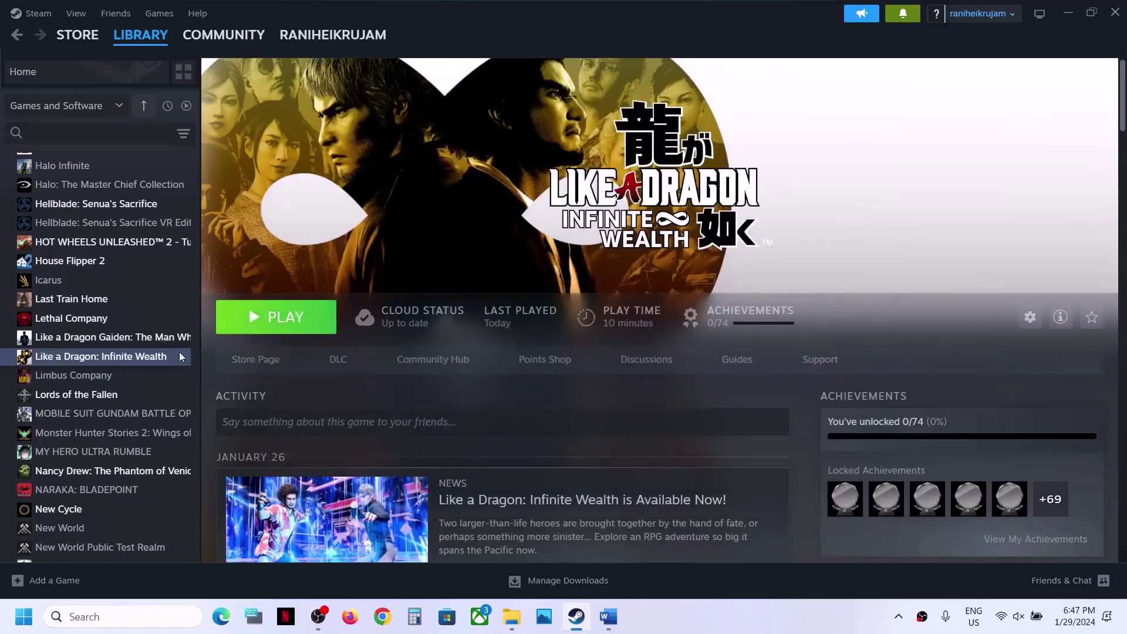
Step: Replace the launch options of Like a Dragon: Infinite Wealth with -dx12 and close its properties
{"action": "right_click", "coordinate": [134, 360]}
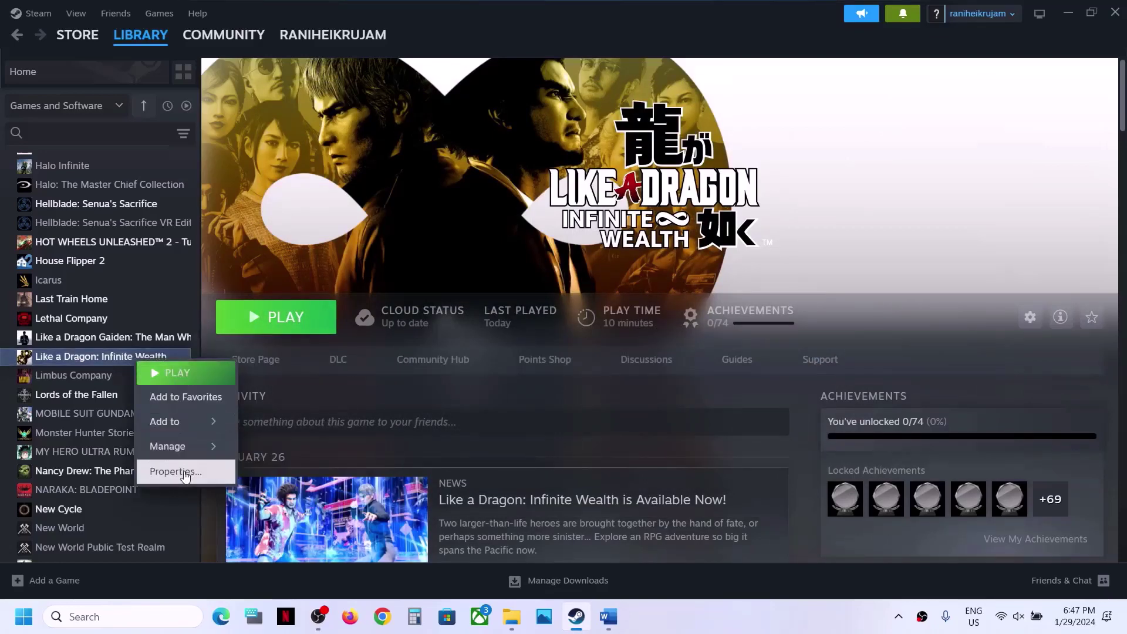
{"action": "left_click", "coordinate": [184, 472]}
{"action": "left_click_drag", "start_coordinate": [483, 462], "coordinate": [344, 461]}
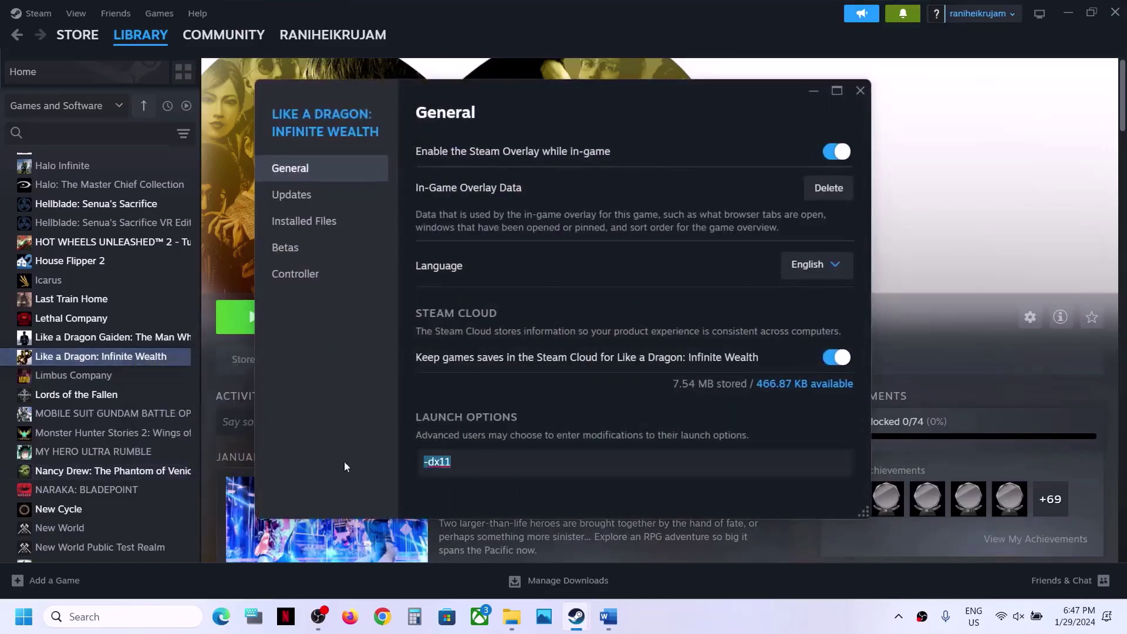
{"action": "type", "text": "-dx12"}
{"action": "left_click", "coordinate": [520, 388]}
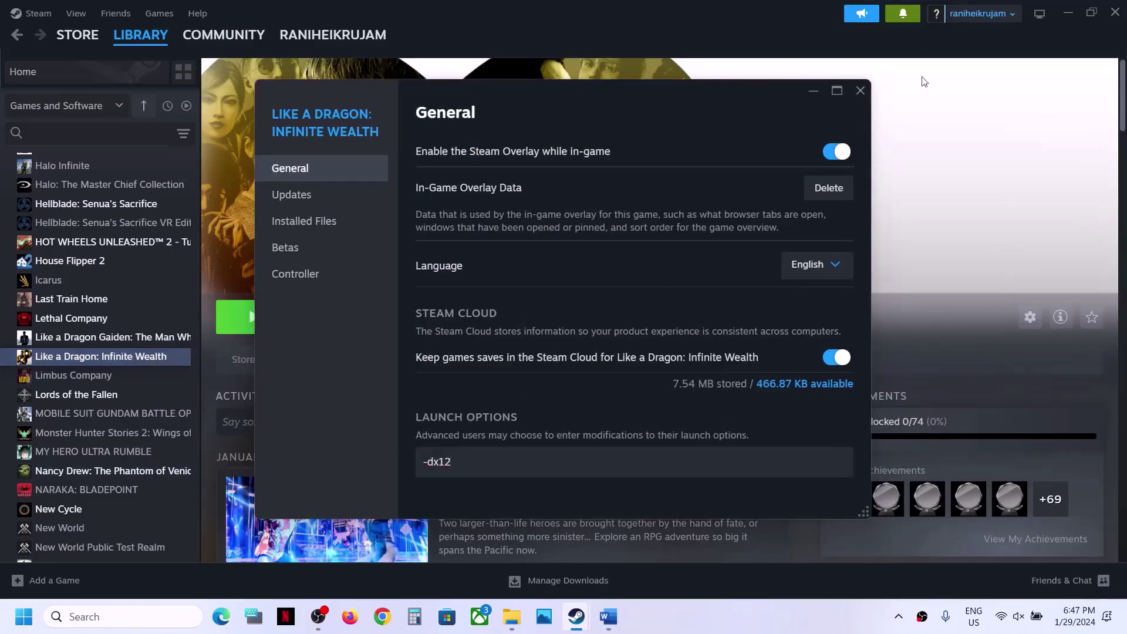
{"action": "left_click", "coordinate": [865, 89]}
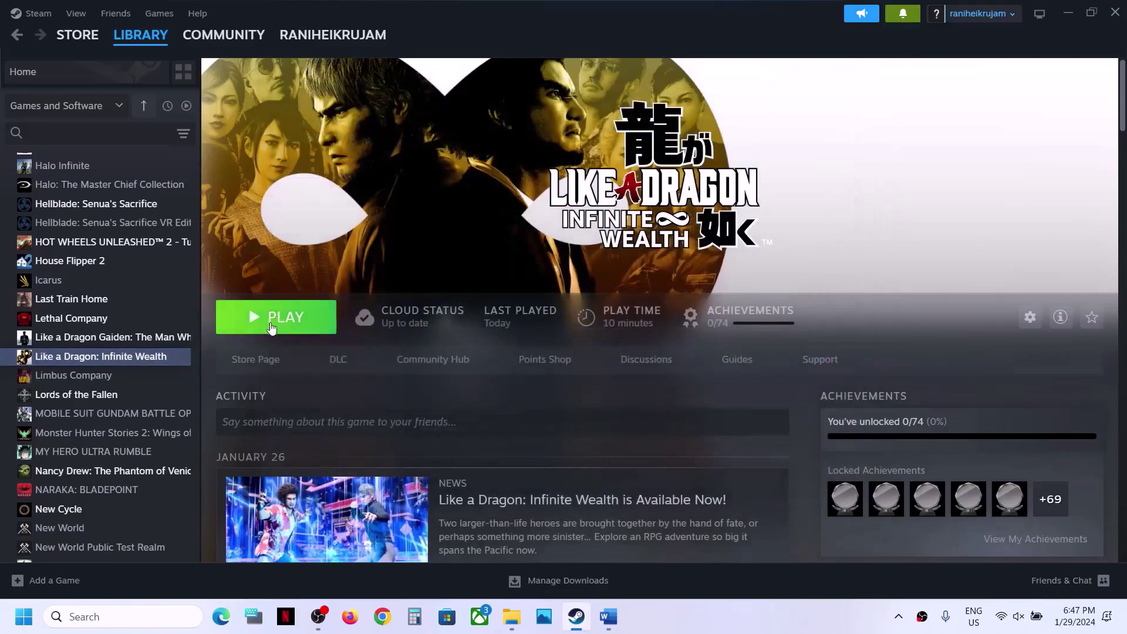
Step: Clear the launch options of Like a Dragon: Infinite Wealth and close its properties
{"action": "right_click", "coordinate": [132, 359]}
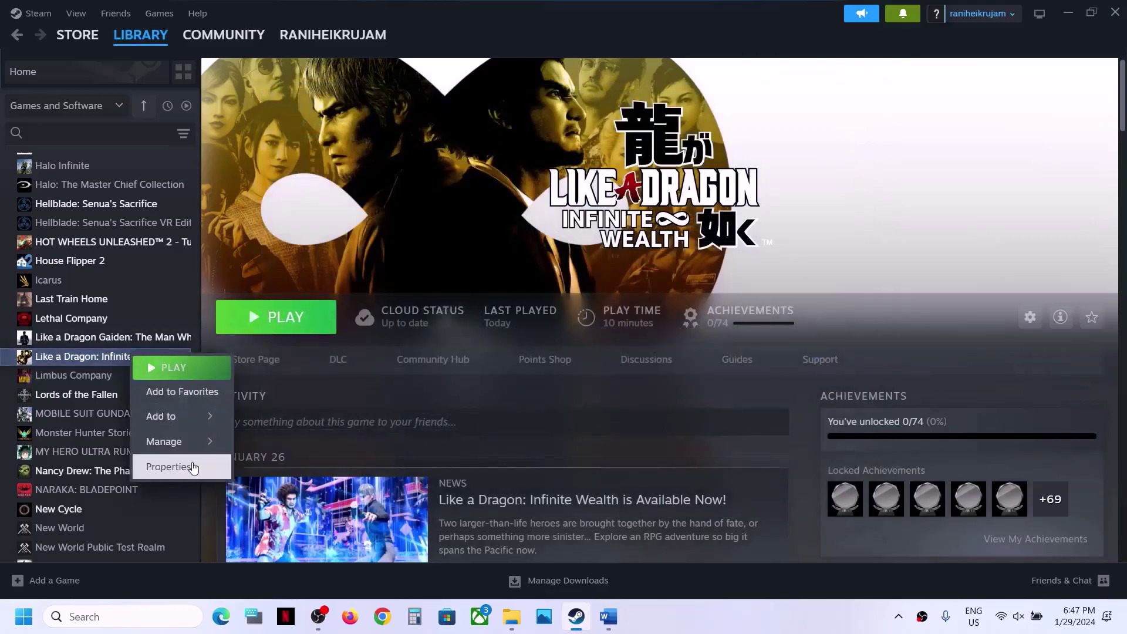
{"action": "left_click", "coordinate": [187, 464]}
{"action": "left_click_drag", "start_coordinate": [463, 462], "coordinate": [375, 478]}
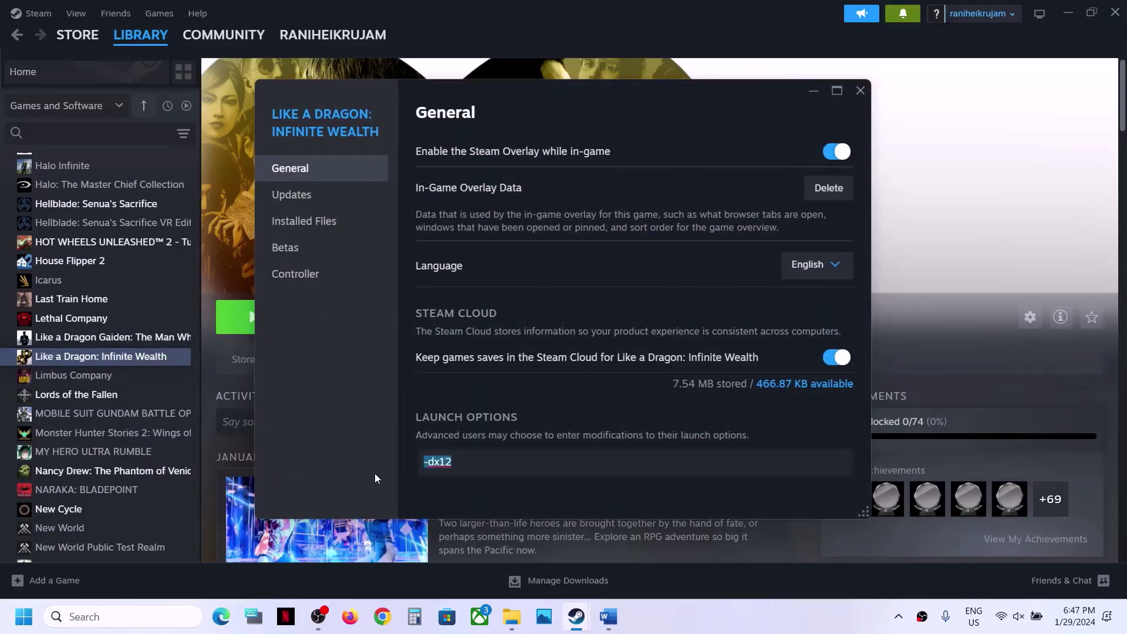
{"action": "key", "text": "BackSpace"}
{"action": "left_click", "coordinate": [399, 379]}
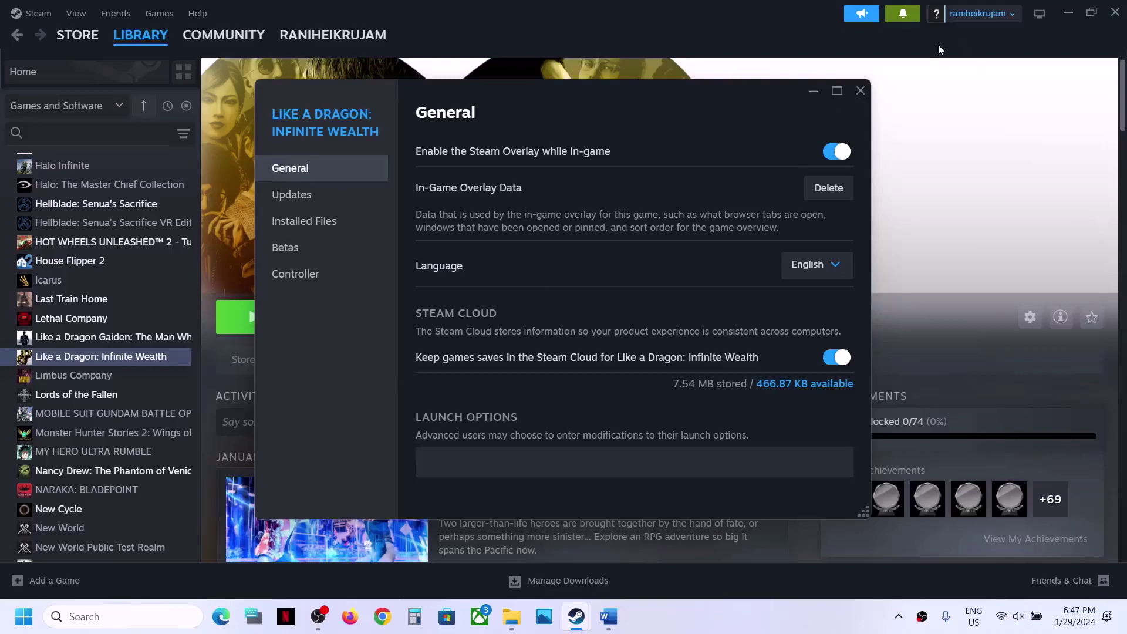
{"action": "left_click", "coordinate": [860, 90]}
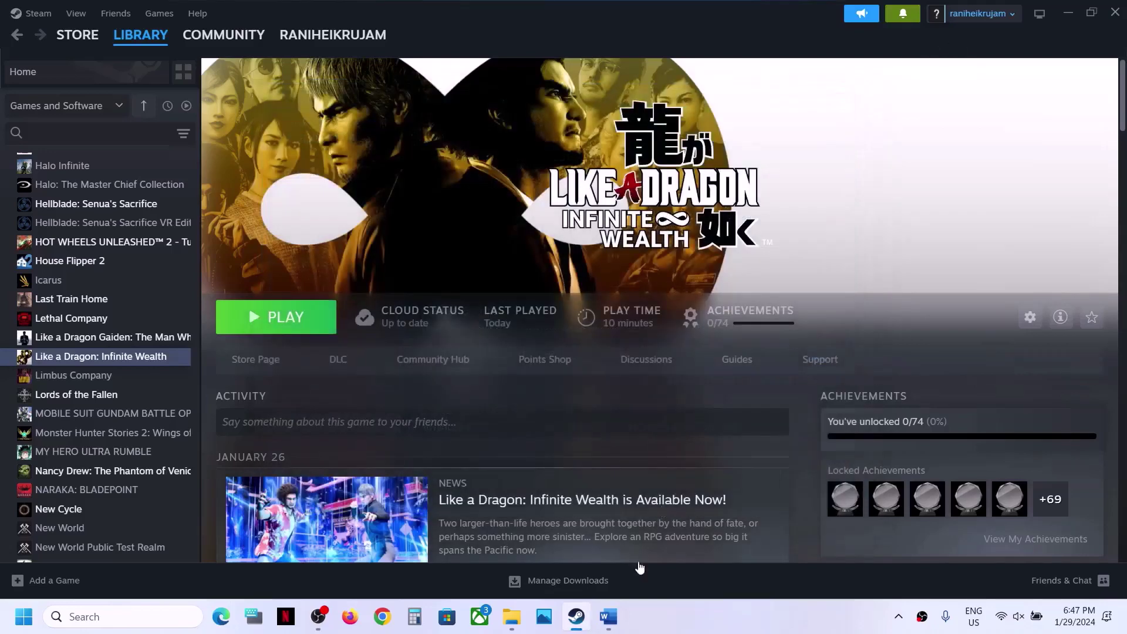
Step: Switch to the Word notes and show Step 10 with the link for installing the Visual C++ files
{"action": "left_click", "coordinate": [620, 615]}
{"action": "scroll", "coordinate": [416, 363], "scroll_direction": "down", "scroll_amount": 5}
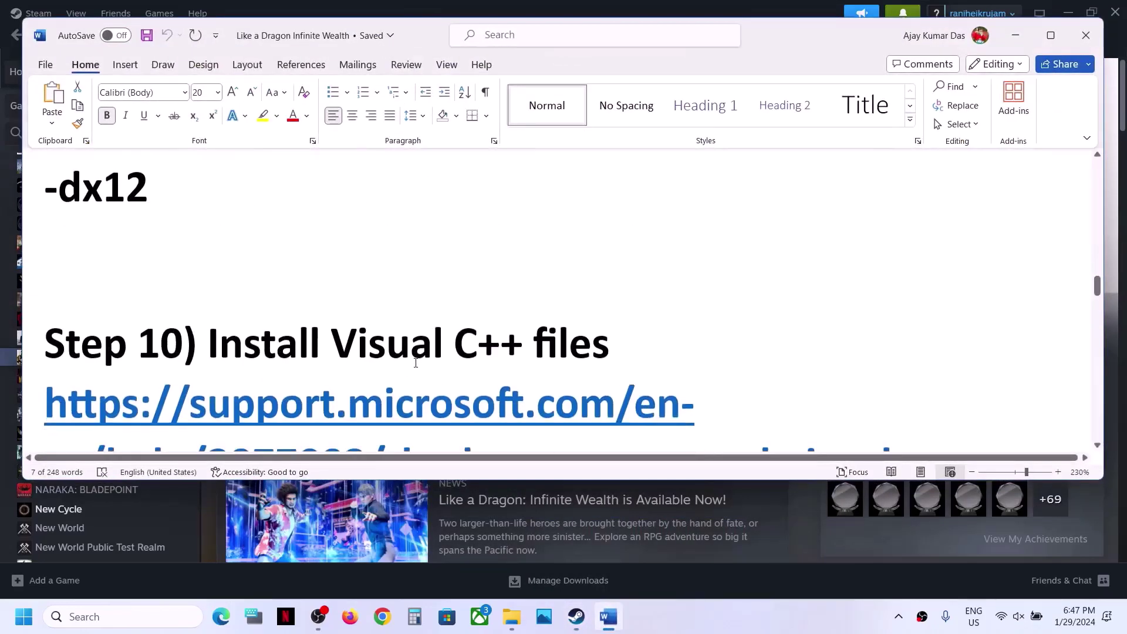
{"action": "scroll", "coordinate": [388, 373], "scroll_direction": "down", "scroll_amount": 1}
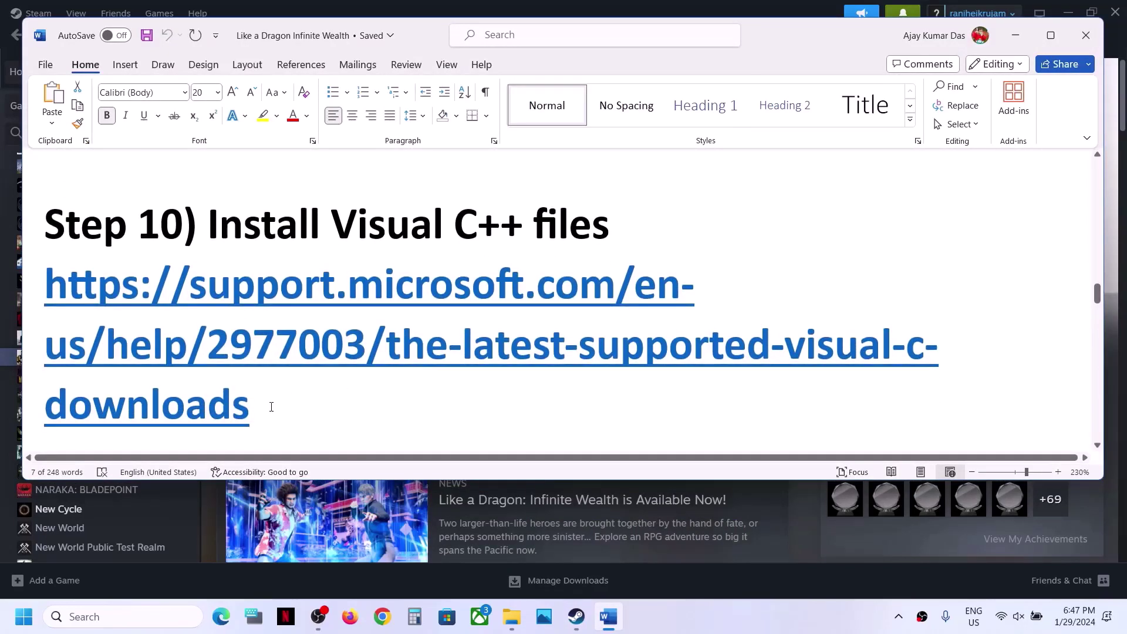
Step: Copy the Visual C++ downloads link from Step 10 of the notes and open it in Chrome
{"action": "triple_click", "coordinate": [271, 407]}
{"action": "key", "text": "ctrl+c"}
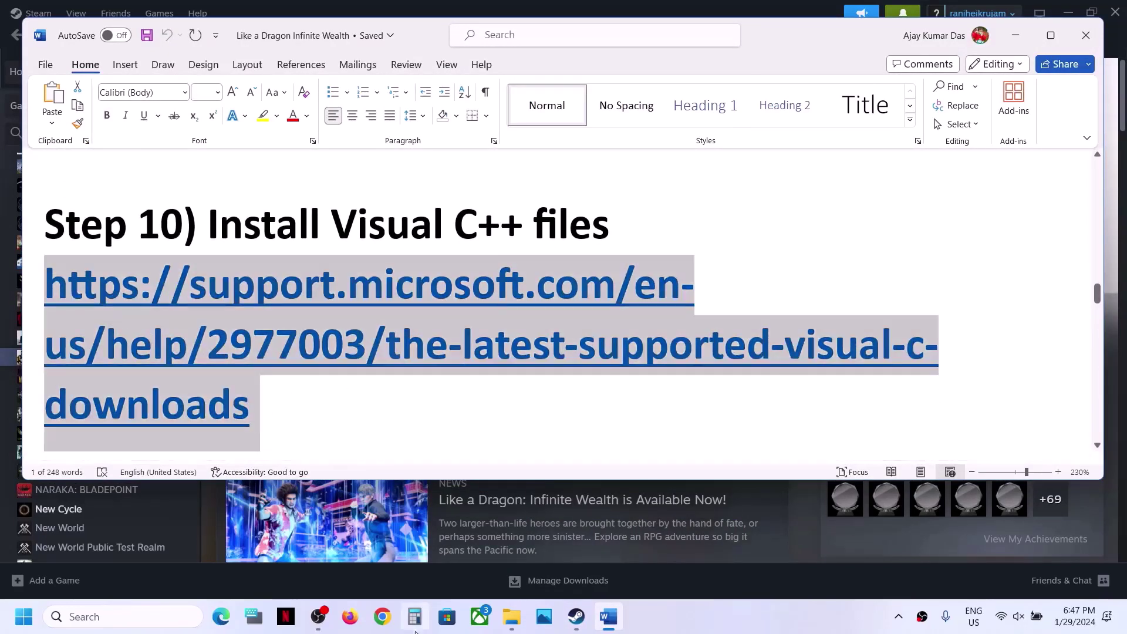
{"action": "left_click", "coordinate": [382, 616]}
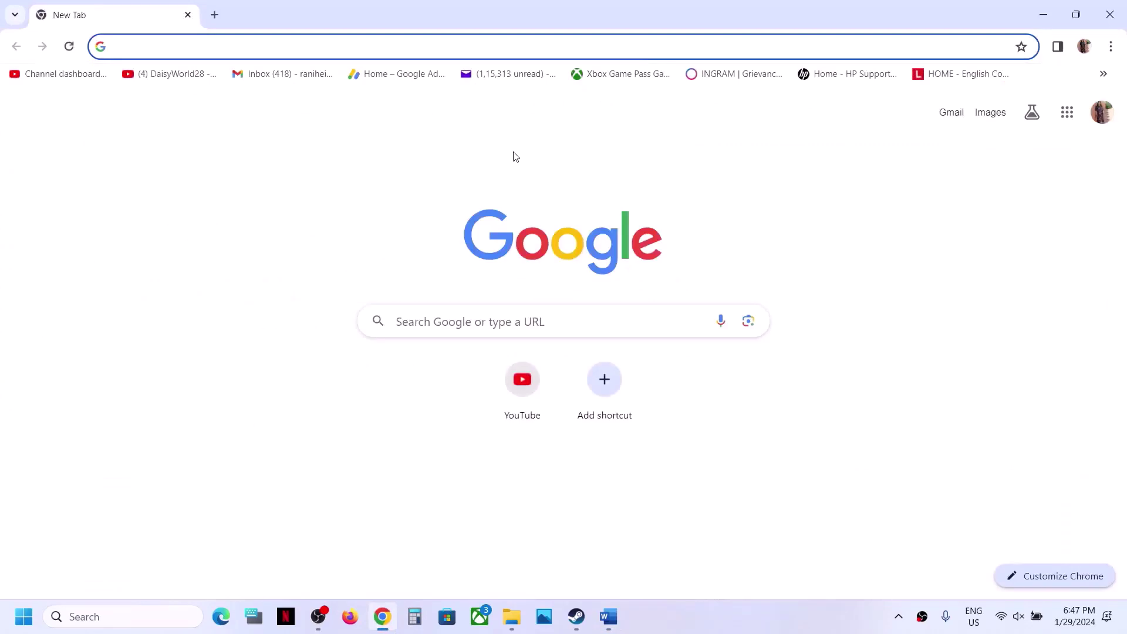
{"action": "key", "text": "ctrl+v"}
{"action": "key", "text": "Return"}
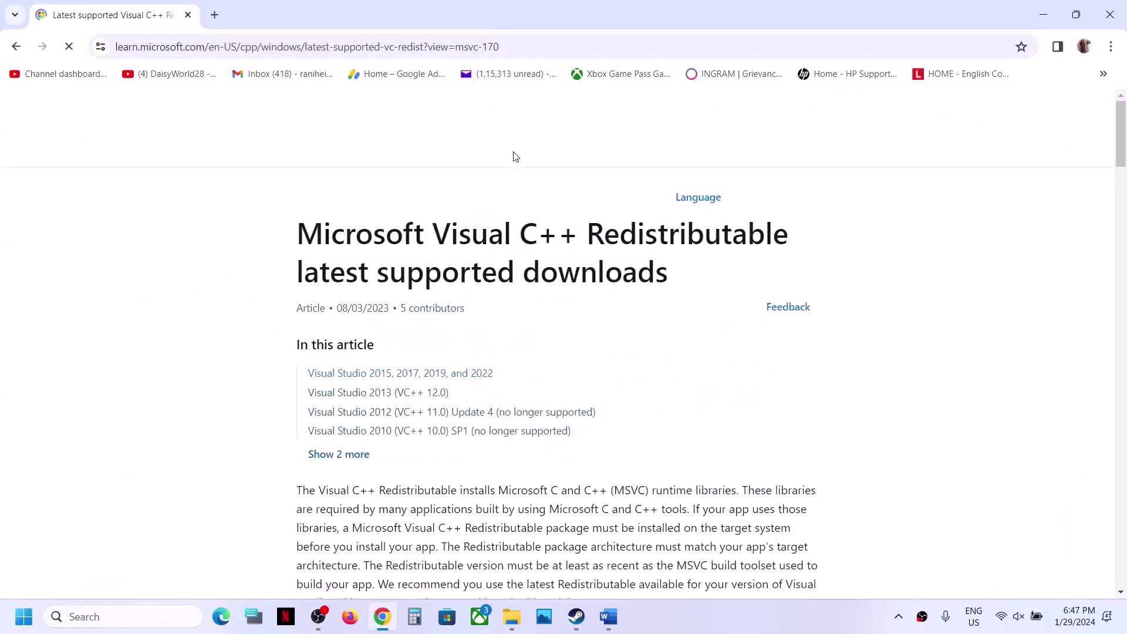
Step: Download the X86 redistributable for Visual Studio 2015, 2017, 2019, and 2022 and run its installer with the Repair option
{"action": "scroll", "coordinate": [635, 329], "scroll_direction": "down", "scroll_amount": 6}
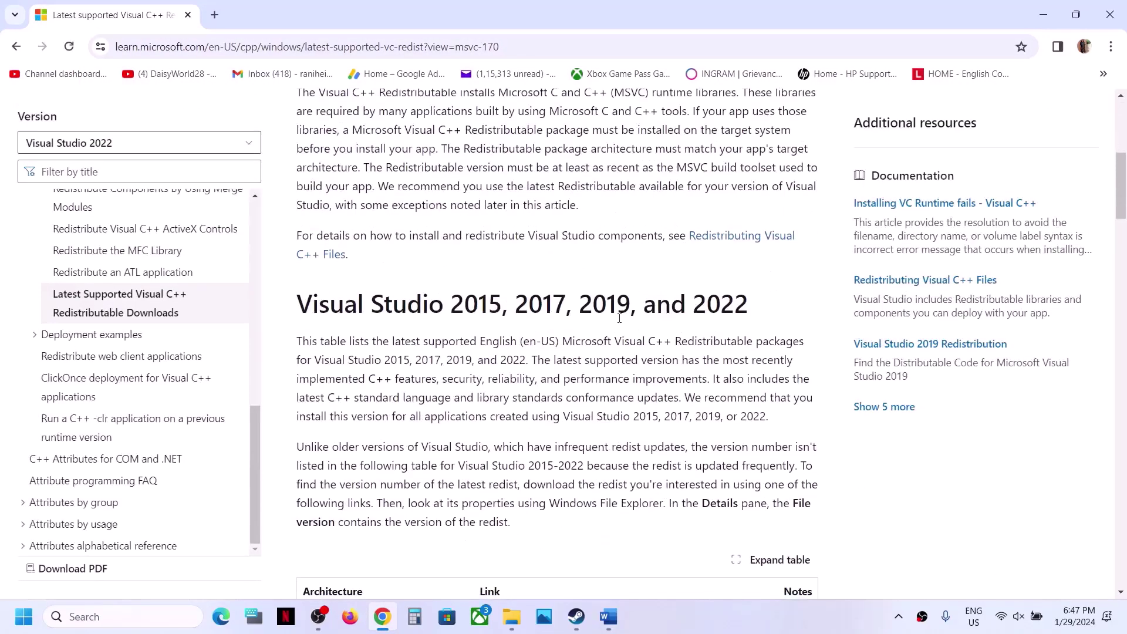
{"action": "left_click_drag", "start_coordinate": [367, 310], "coordinate": [755, 302]}
{"action": "scroll", "coordinate": [415, 354], "scroll_direction": "down", "scroll_amount": 3}
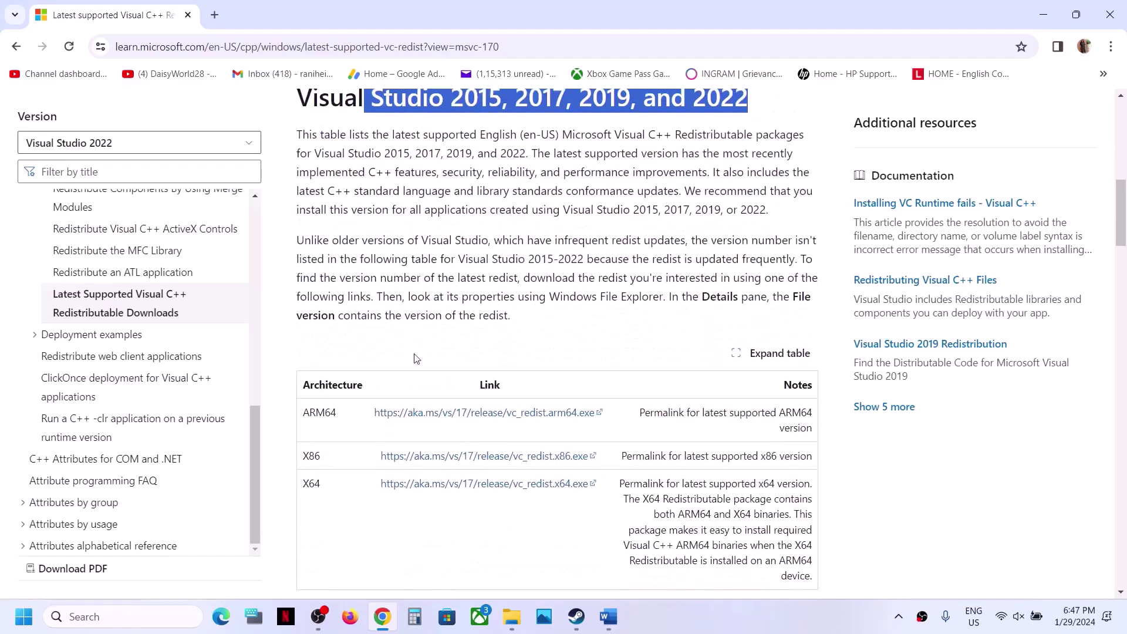
{"action": "scroll", "coordinate": [429, 462], "scroll_direction": "down", "scroll_amount": 2}
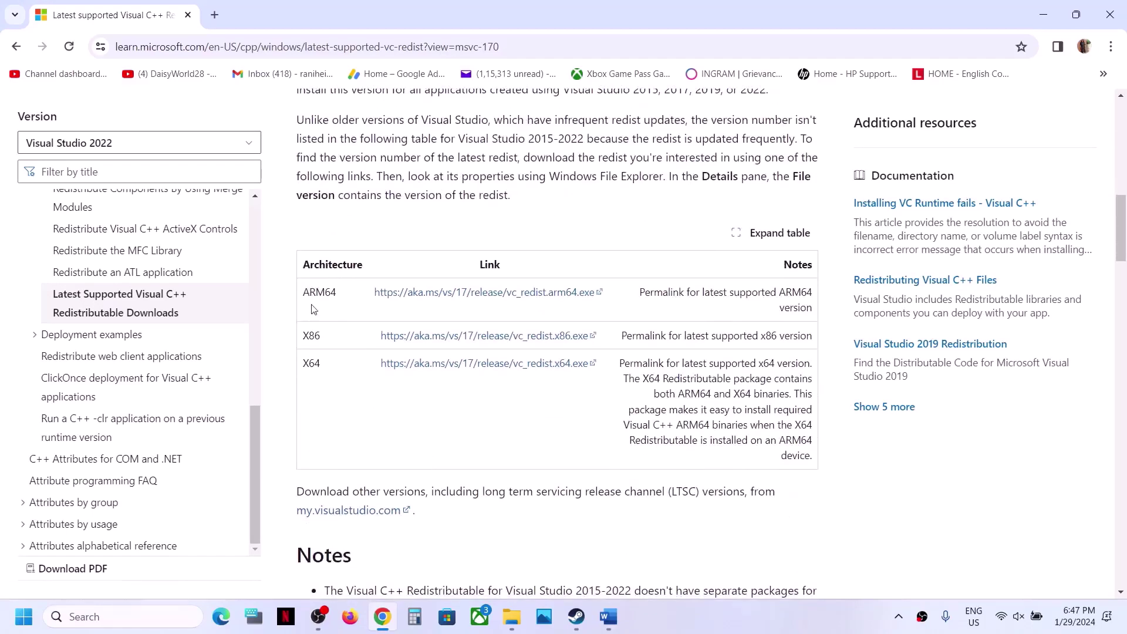
{"action": "left_click_drag", "start_coordinate": [304, 343], "coordinate": [365, 343]}
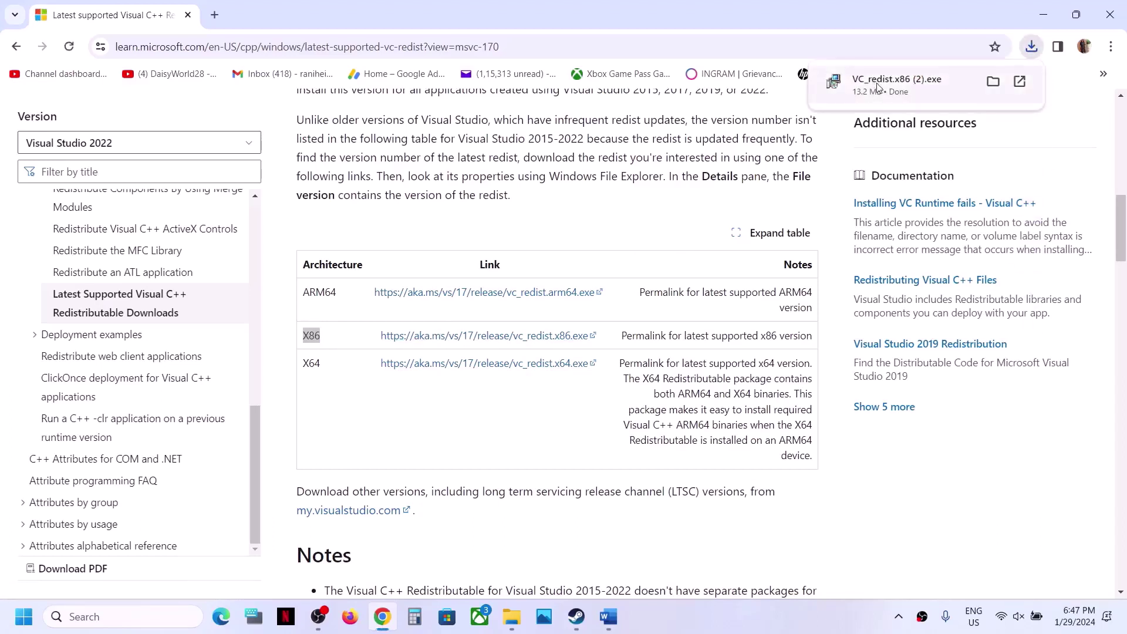
{"action": "left_click", "coordinate": [890, 86]}
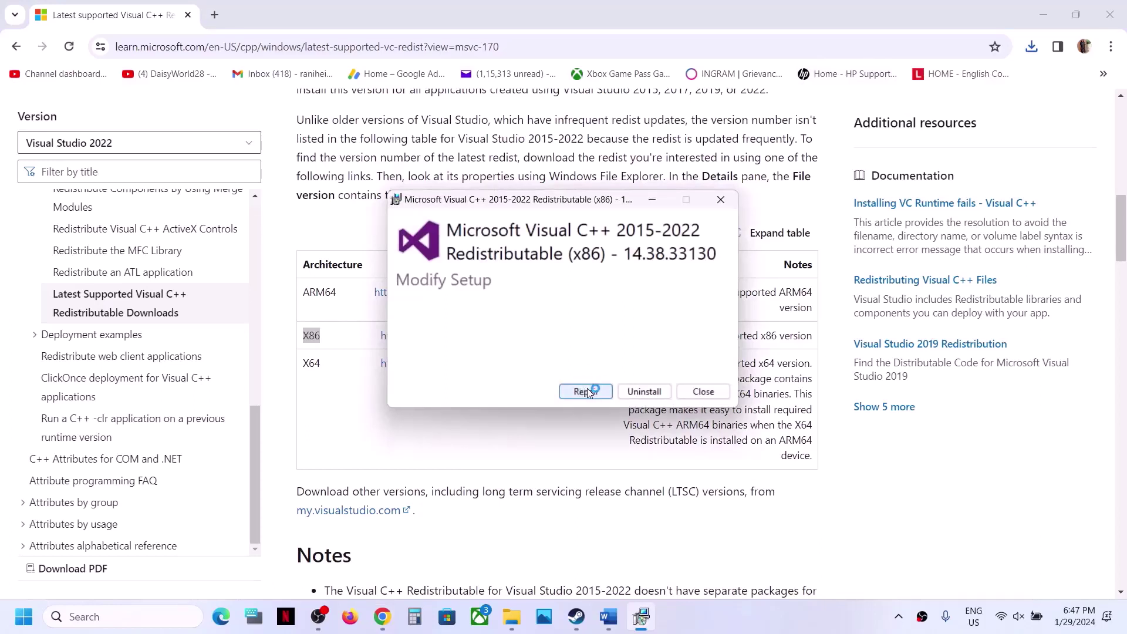
{"action": "left_click", "coordinate": [586, 391]}
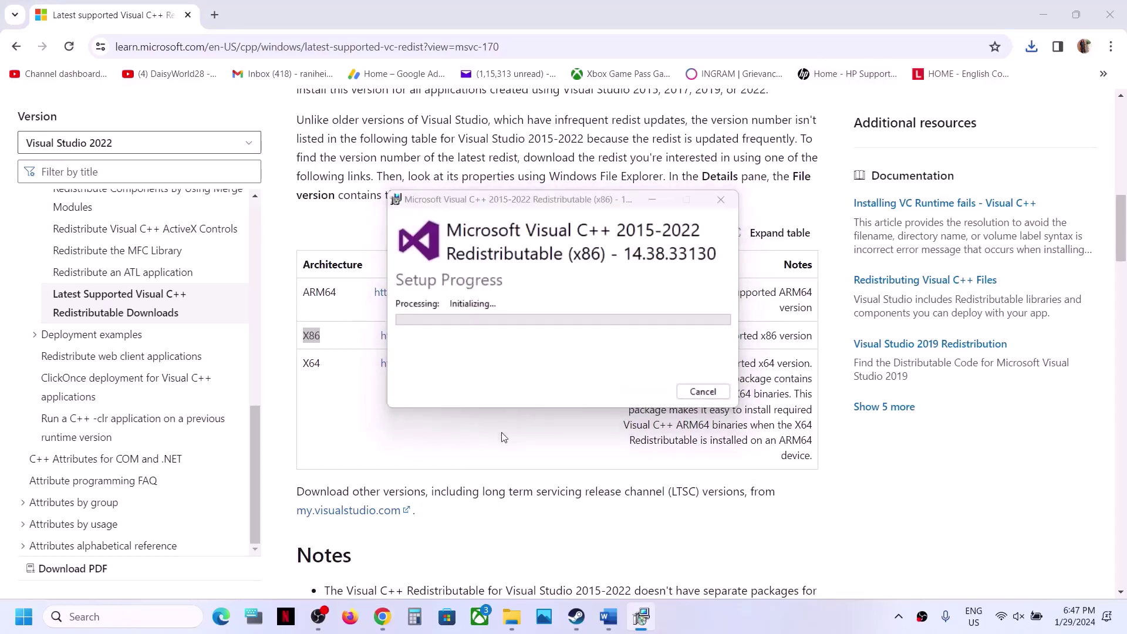
Step: Download the X64 redistributable, start its repair, and place the x86 and x64 setup windows side by side
{"action": "left_click", "coordinate": [352, 398]}
{"action": "double_click", "coordinate": [306, 362]}
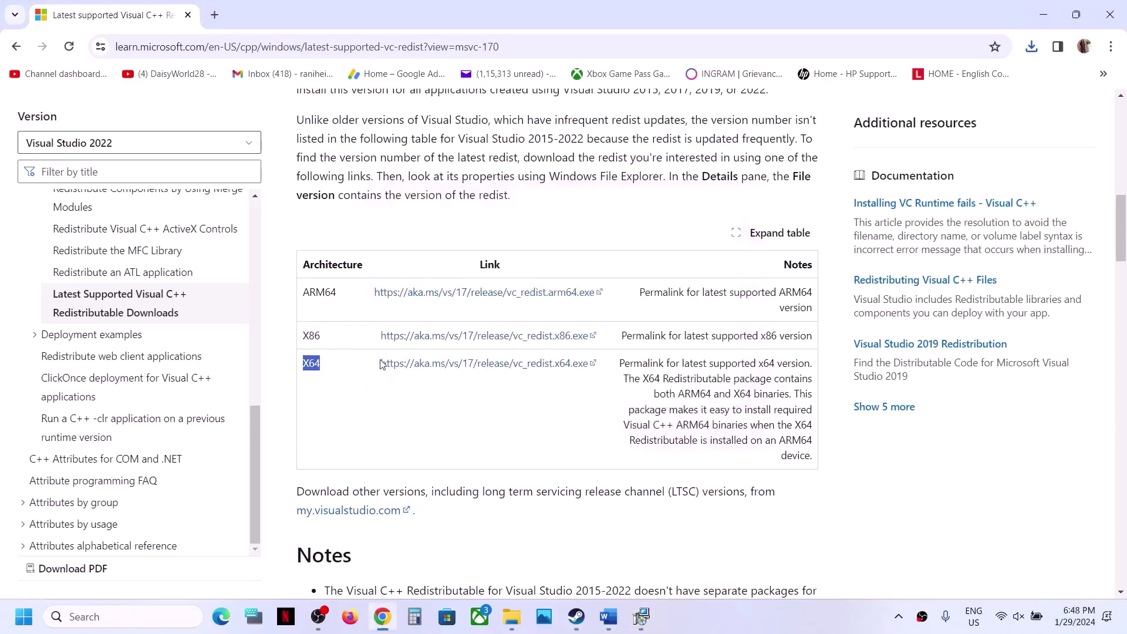
{"action": "left_click", "coordinate": [448, 364]}
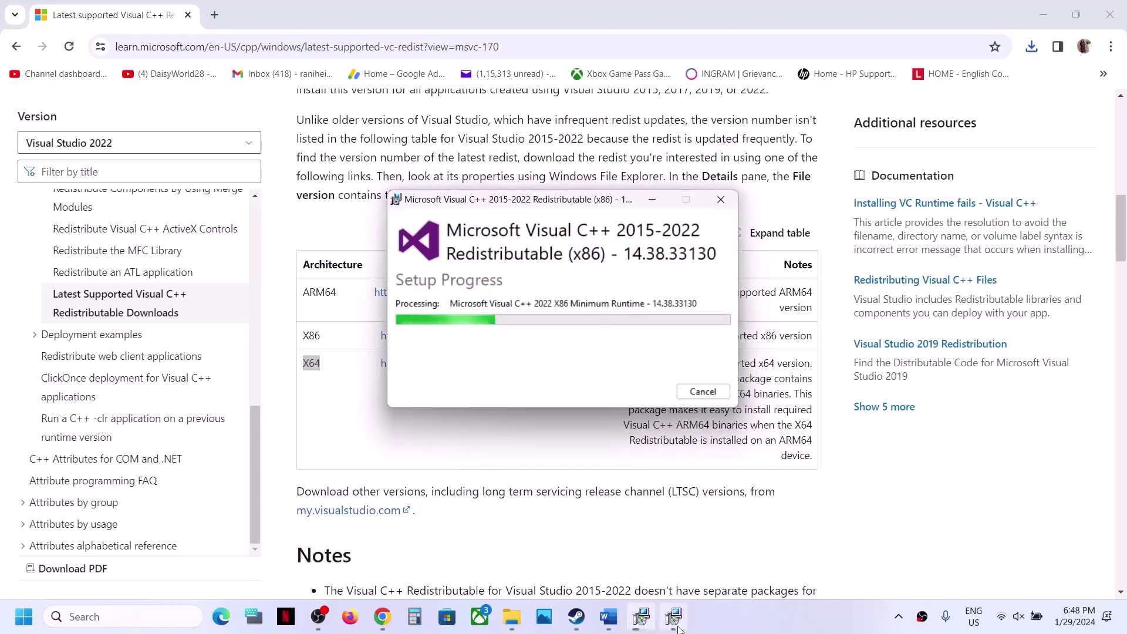
{"action": "left_click", "coordinate": [586, 392]}
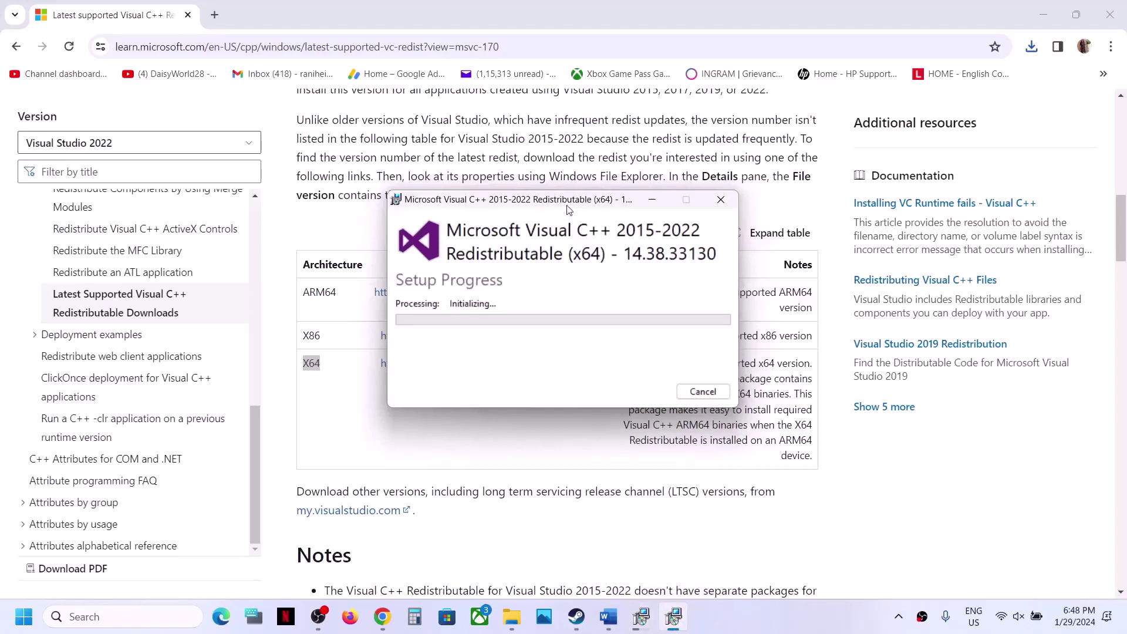
{"action": "left_click_drag", "start_coordinate": [568, 210], "coordinate": [787, 223]}
{"action": "left_click_drag", "start_coordinate": [605, 195], "coordinate": [368, 233]}
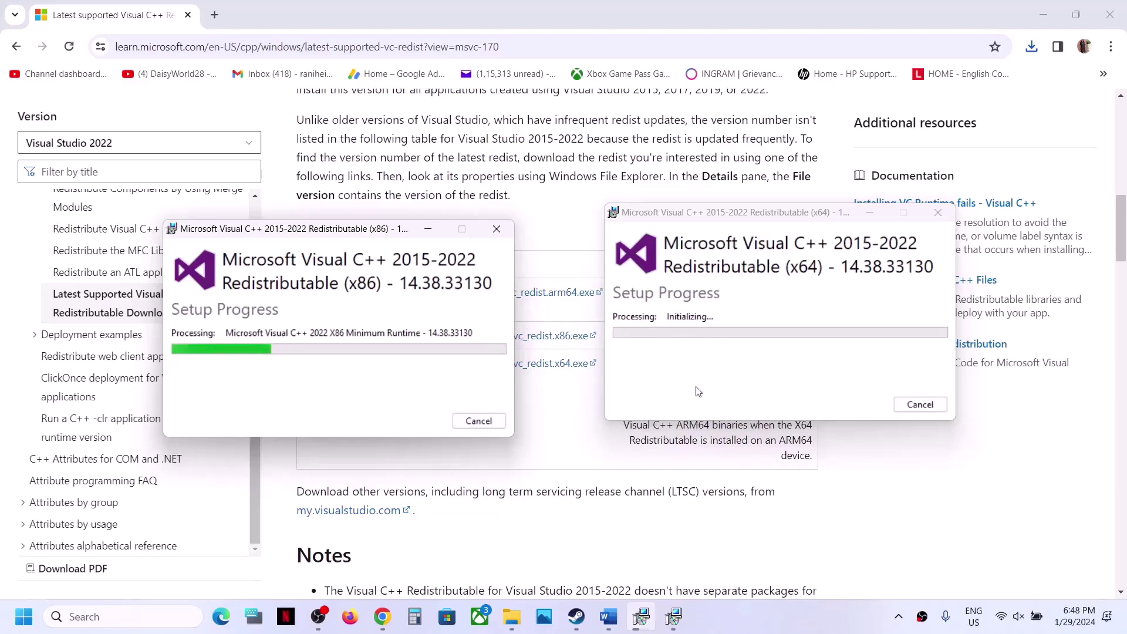
Step: Show the Restart choice among the Windows power options and close them without restarting
{"action": "left_click", "coordinate": [25, 619]}
{"action": "left_click", "coordinate": [427, 566]}
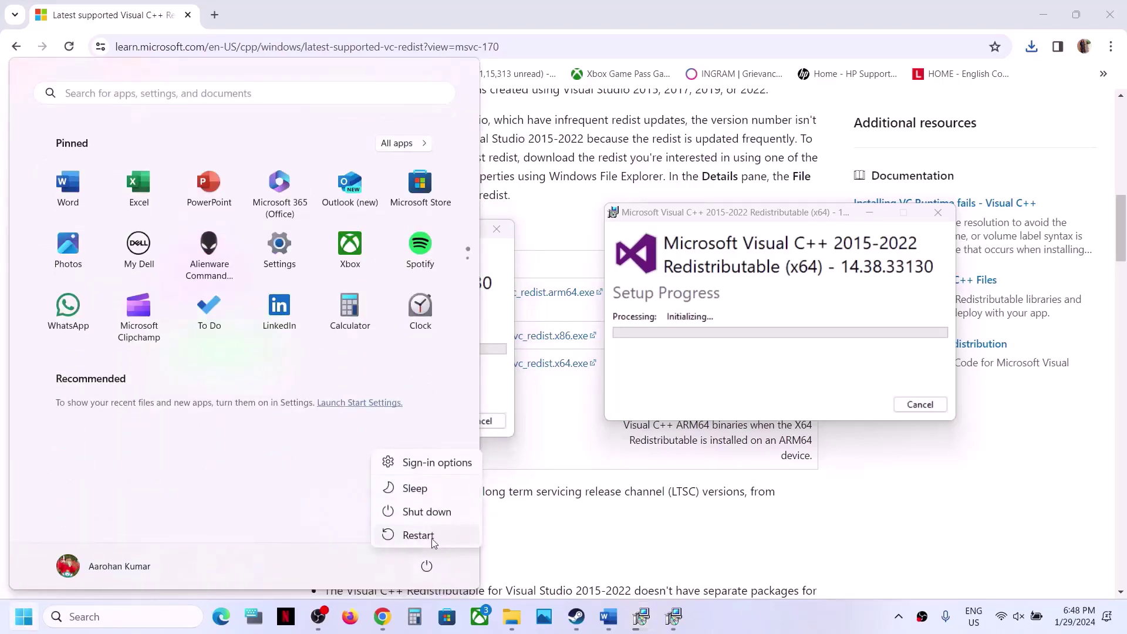
{"action": "key", "text": "Escape"}
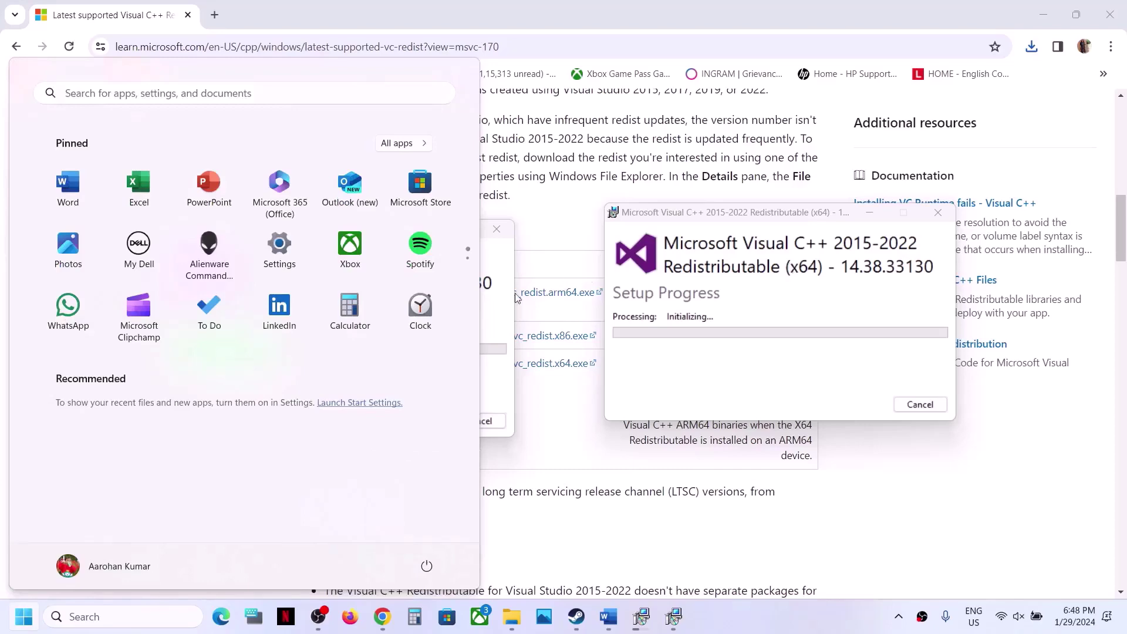
{"action": "key", "text": "Escape"}
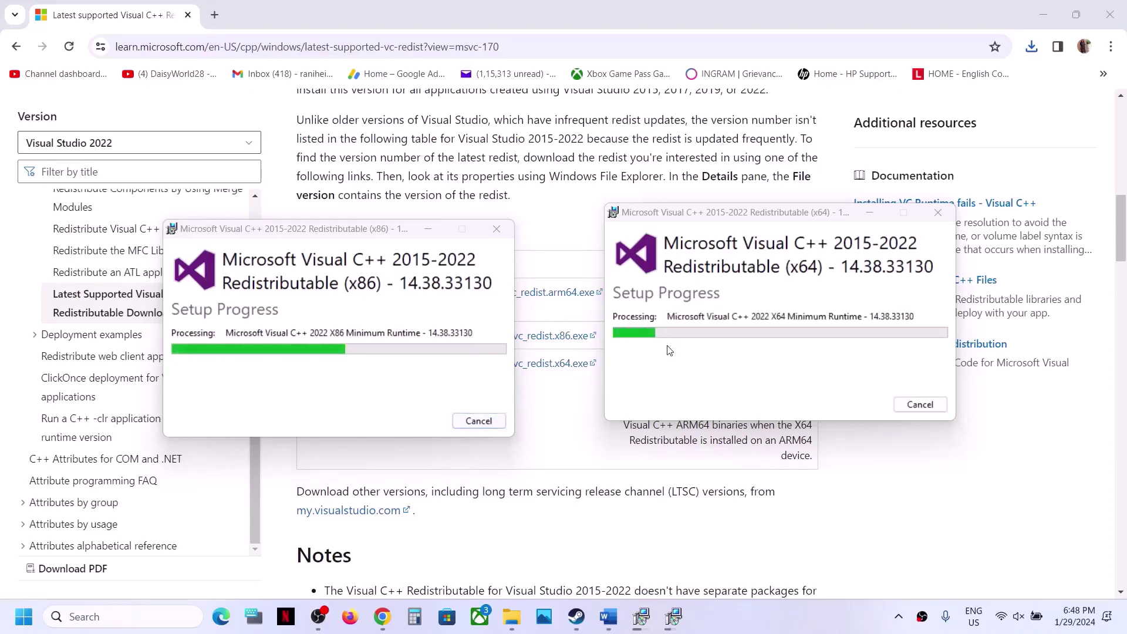
Step: Switch to the Word notes and highlight Step 11's advice on Borderless/Windowed mode, AMD FSR 3 Frame Generation, Motion Blur and video settings
{"action": "left_click", "coordinate": [747, 558]}
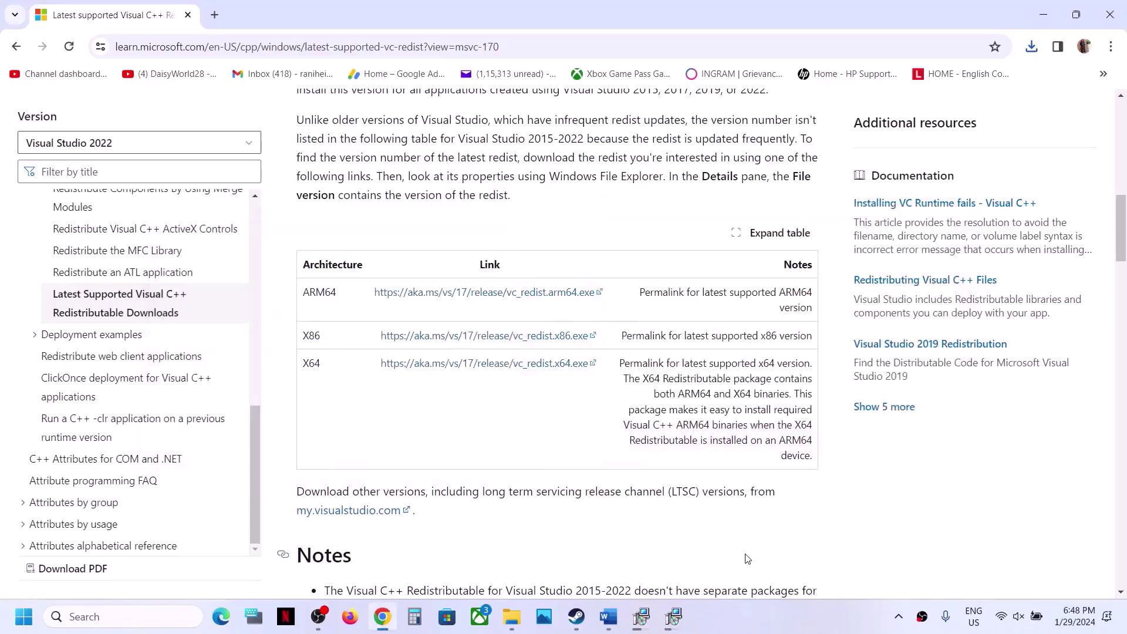
{"action": "left_click", "coordinate": [575, 617]}
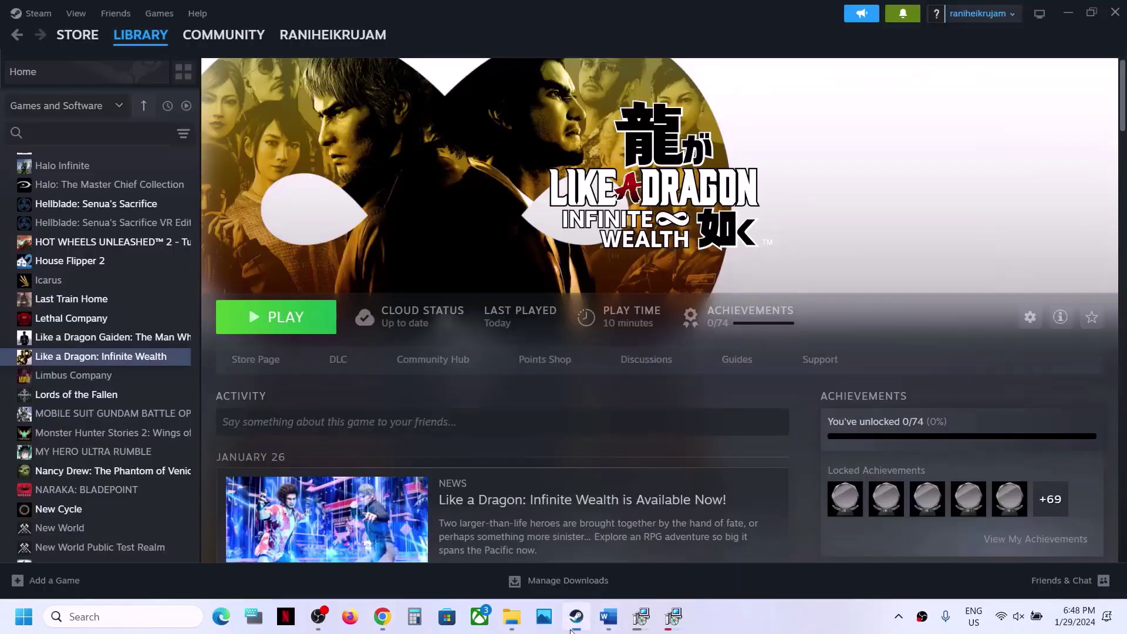
{"action": "left_click", "coordinate": [609, 618]}
{"action": "scroll", "coordinate": [474, 365], "scroll_direction": "down", "scroll_amount": 5}
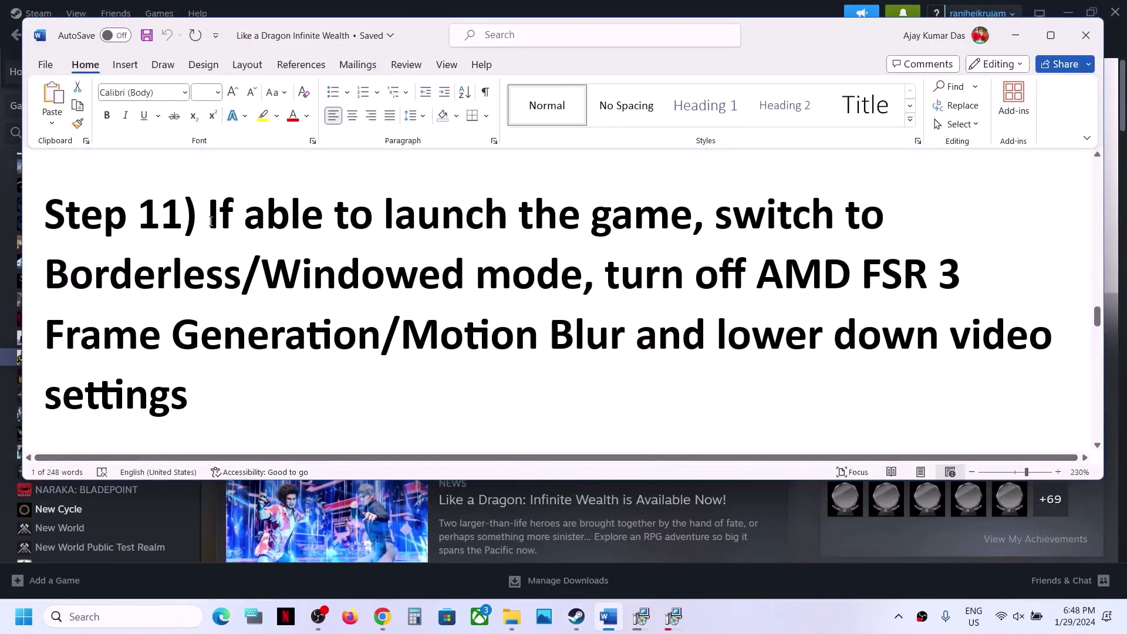
{"action": "left_click_drag", "start_coordinate": [211, 221], "coordinate": [676, 219]}
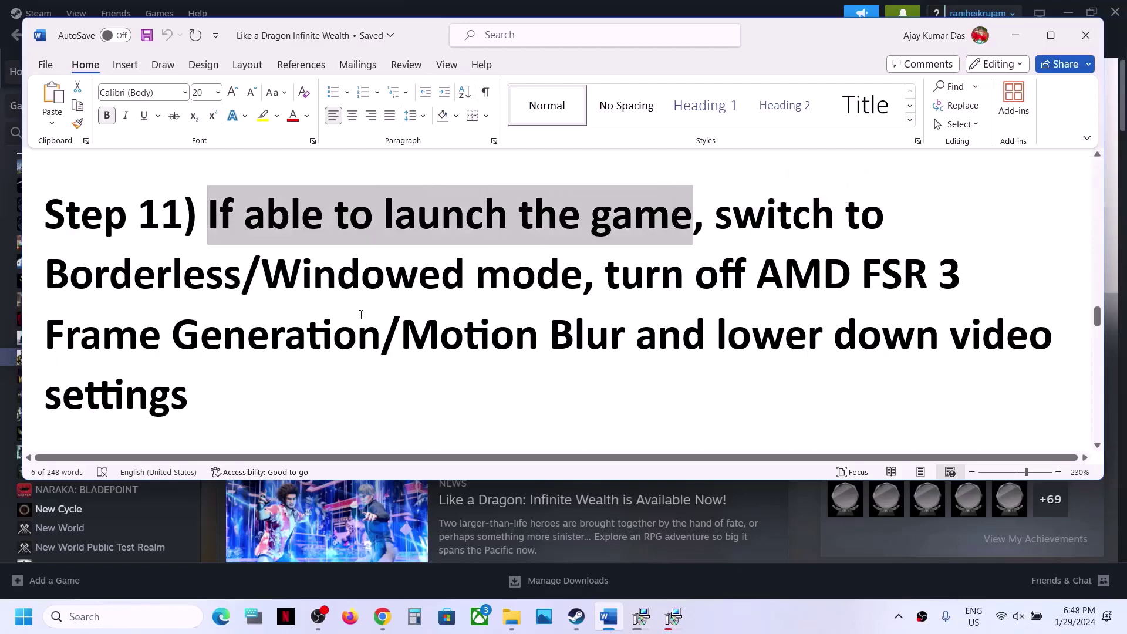
{"action": "left_click", "coordinate": [539, 271]}
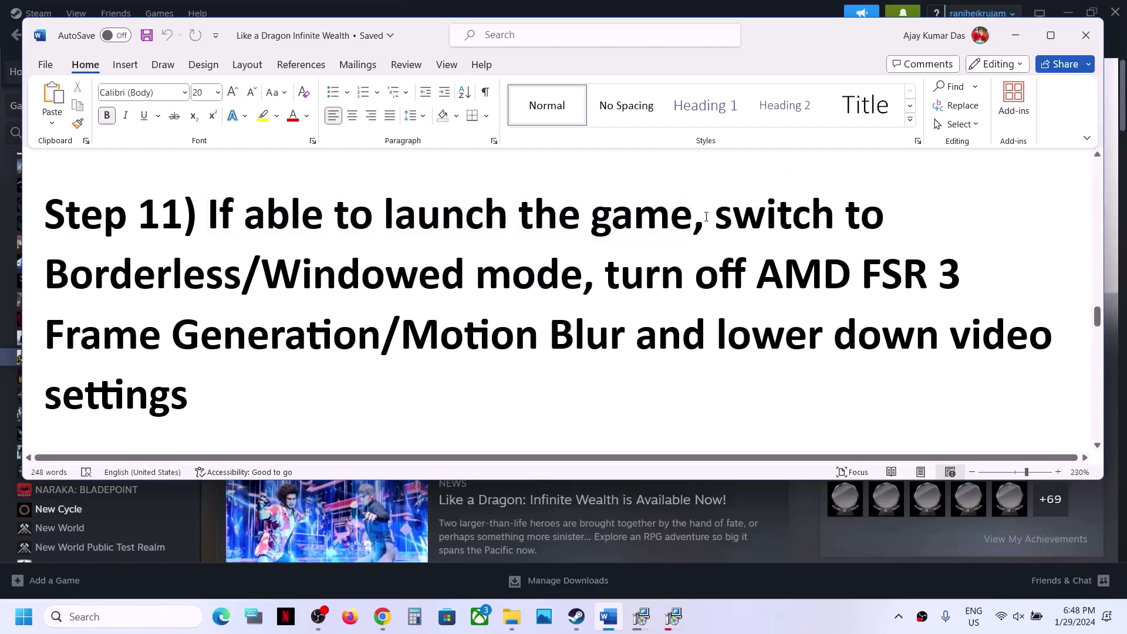
{"action": "left_click_drag", "start_coordinate": [707, 217], "coordinate": [313, 336]}
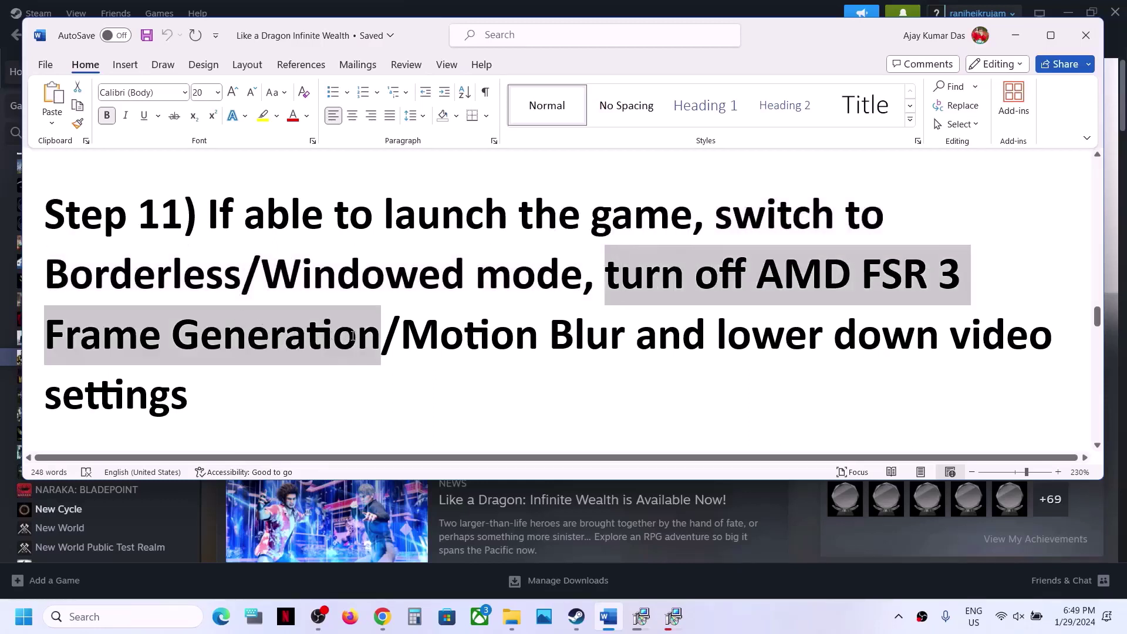
{"action": "left_click_drag", "start_coordinate": [353, 335], "coordinate": [352, 336]}
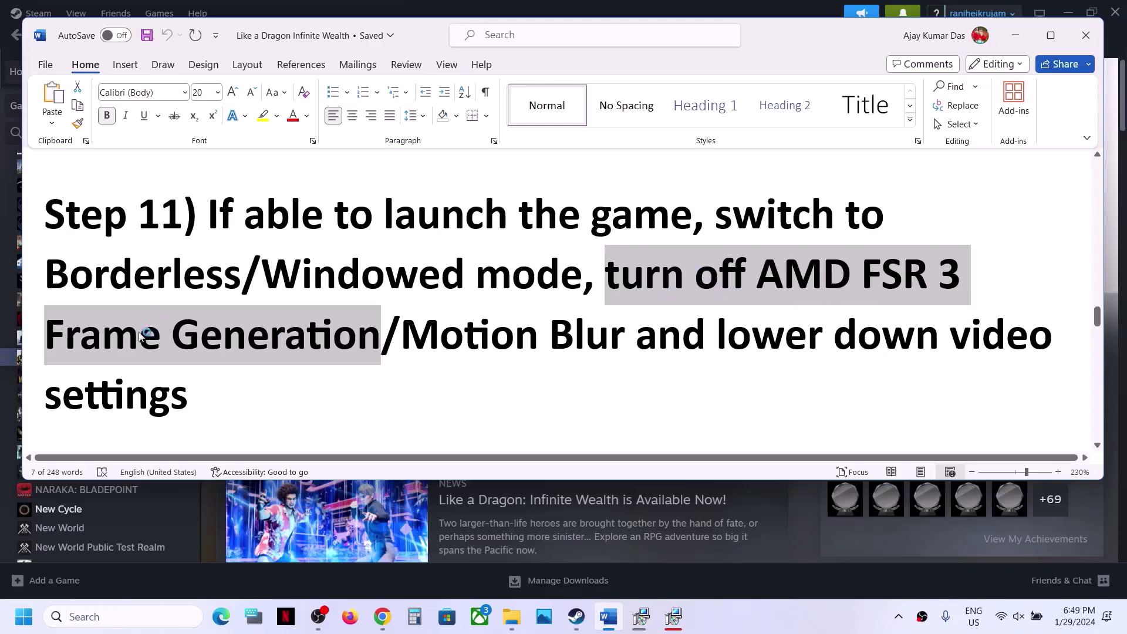
{"action": "left_click_drag", "start_coordinate": [410, 346], "coordinate": [587, 372]}
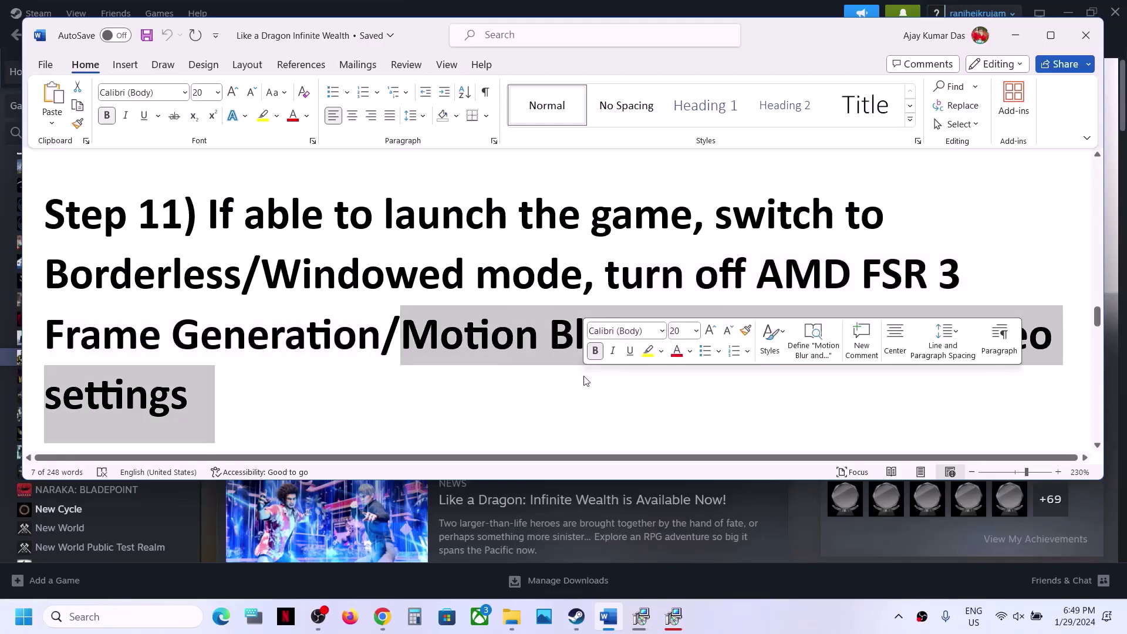
Step: Minimize the notes, dismiss the x86 setup message, and launch Like a Dragon: Infinite Wealth from Steam
{"action": "left_click", "coordinate": [1016, 35]}
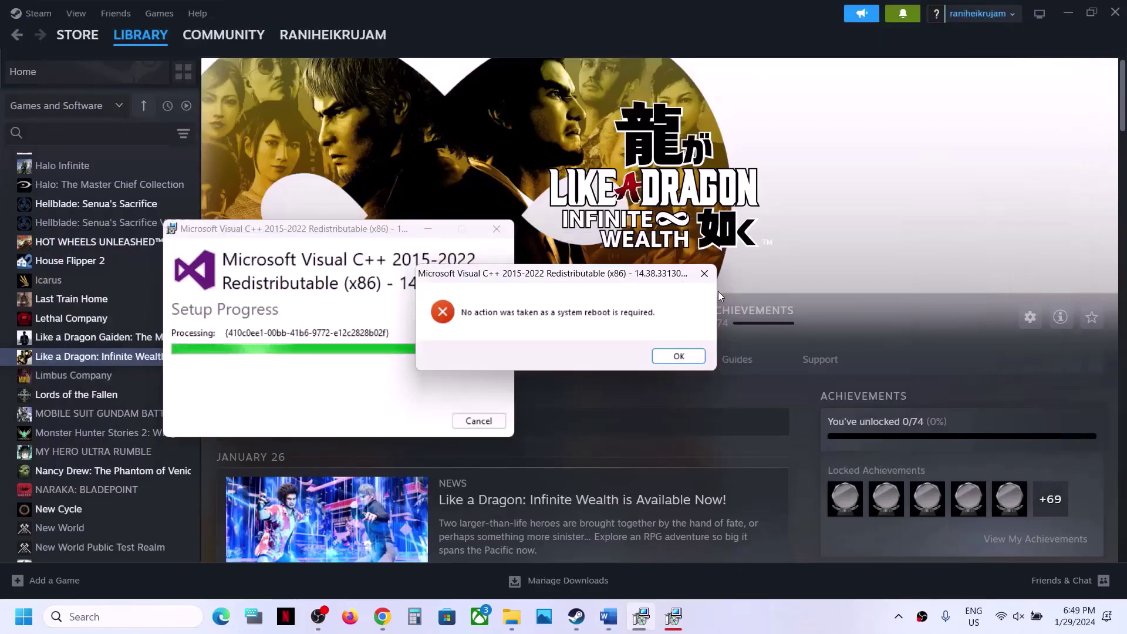
{"action": "left_click", "coordinate": [678, 356]}
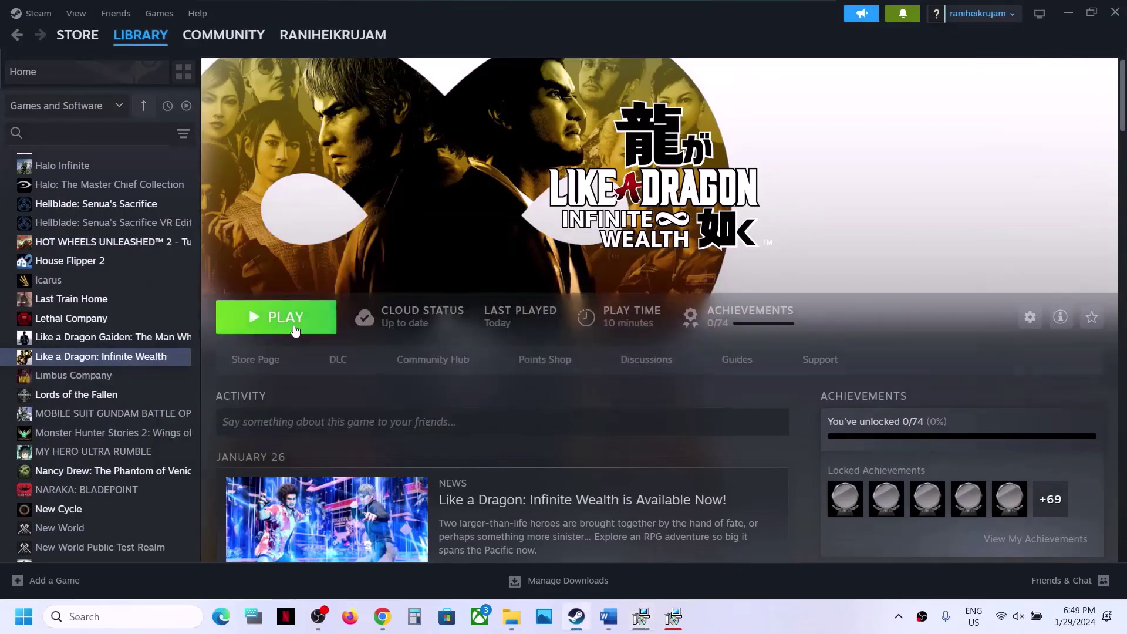
{"action": "left_click", "coordinate": [295, 331]}
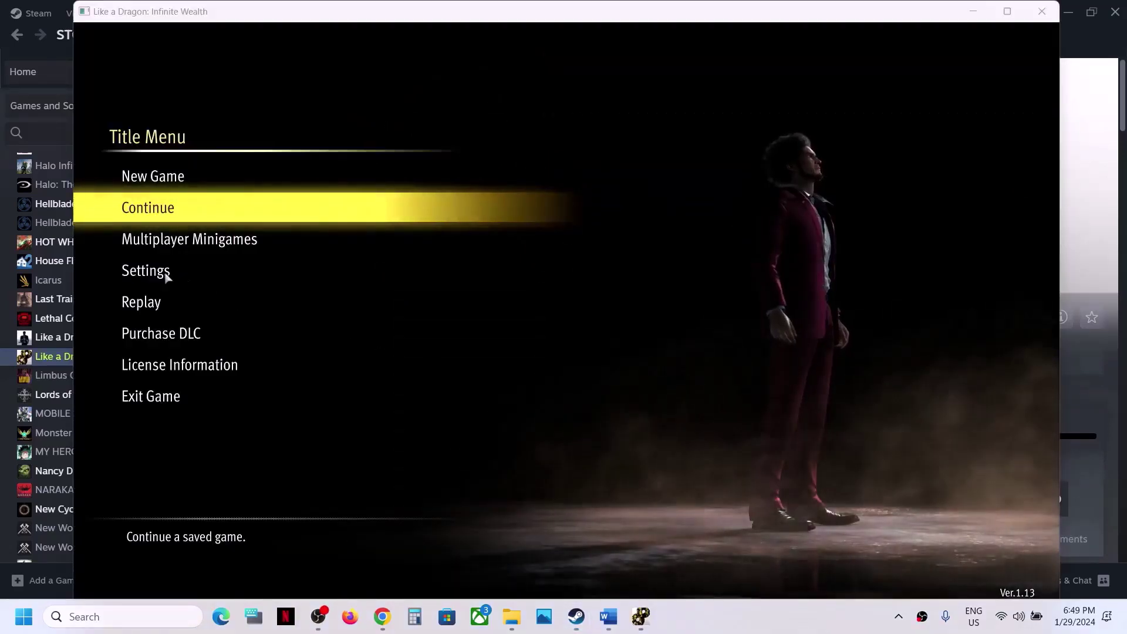
Step: Open the game's settings, check the Display Settings page, and go to Graphics Settings
{"action": "left_click", "coordinate": [164, 275]}
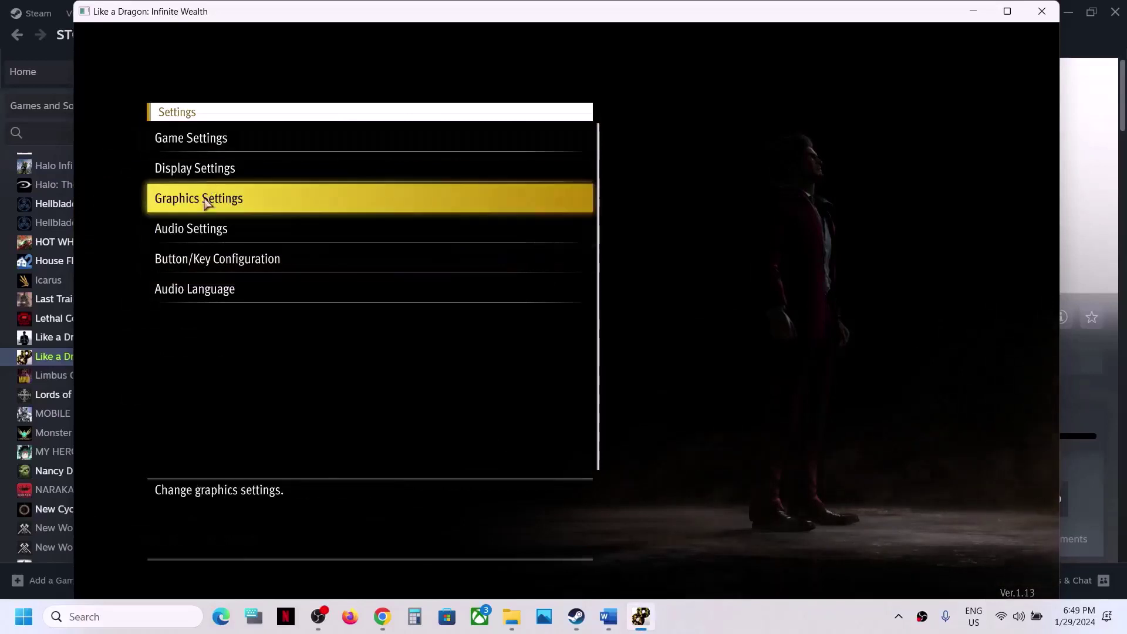
{"action": "left_click", "coordinate": [193, 168]}
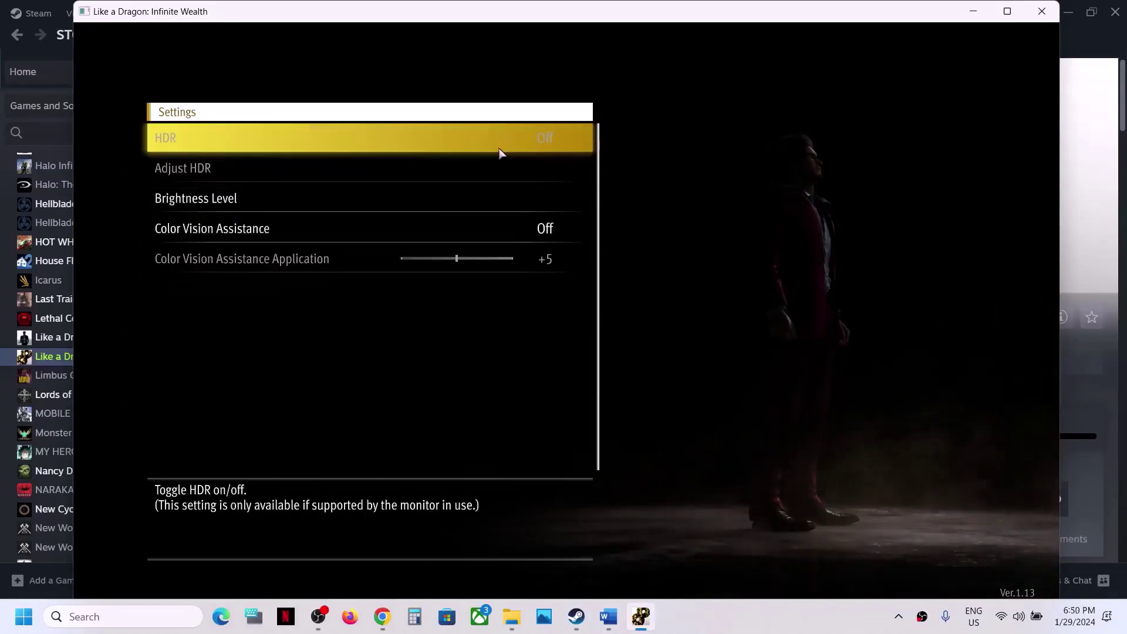
{"action": "key", "text": "Escape"}
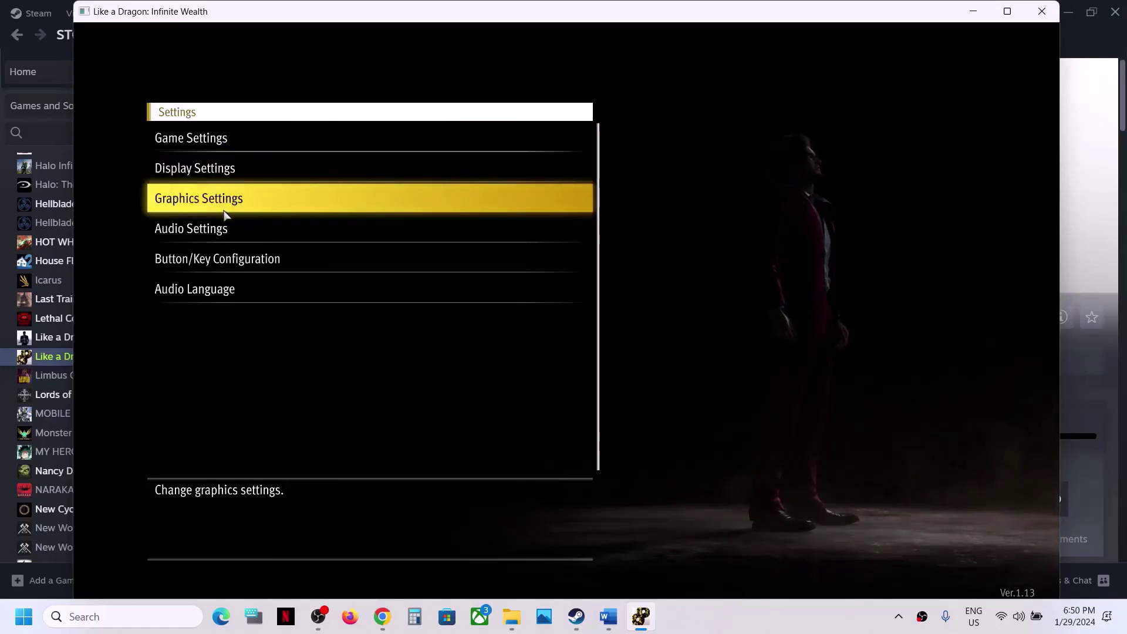
{"action": "left_click", "coordinate": [239, 202]}
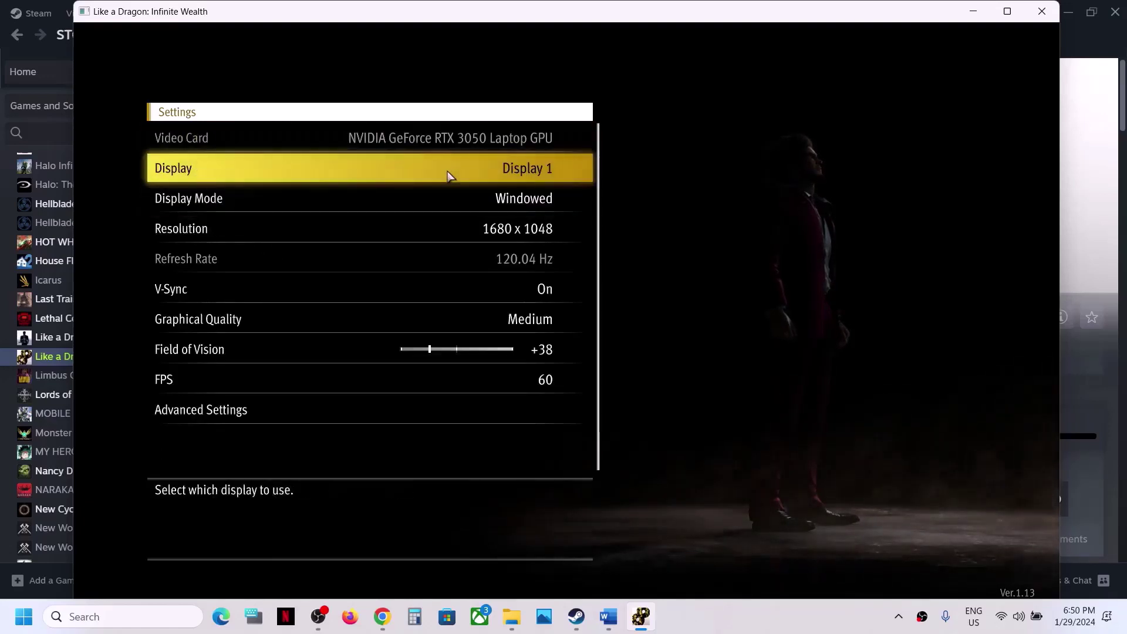
Step: Try the Fullscreen and Borderless display modes, return to Windowed, and set the resolution to 1920 x 1080
{"action": "left_click", "coordinate": [567, 198]}
{"action": "left_click", "coordinate": [568, 199]}
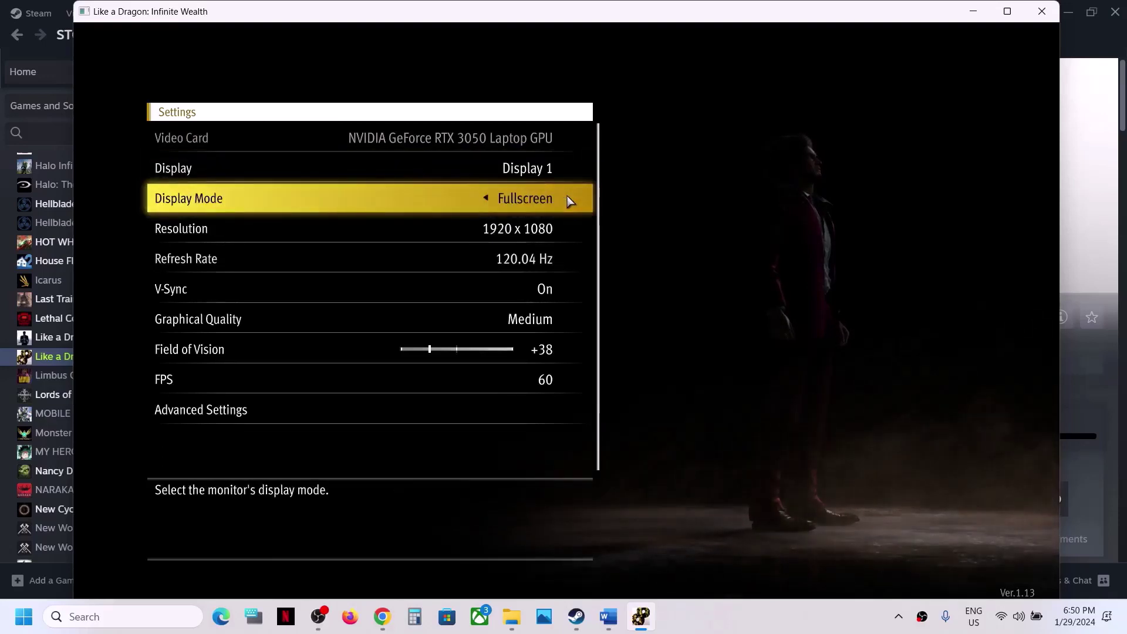
{"action": "left_click", "coordinate": [486, 198]}
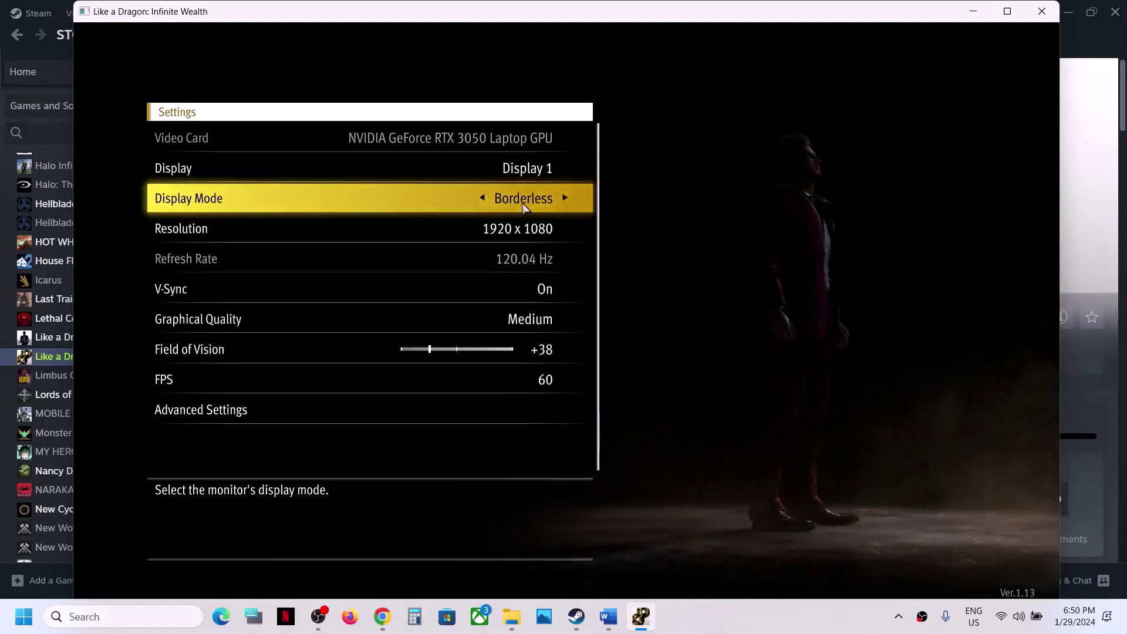
{"action": "left_click", "coordinate": [482, 199]}
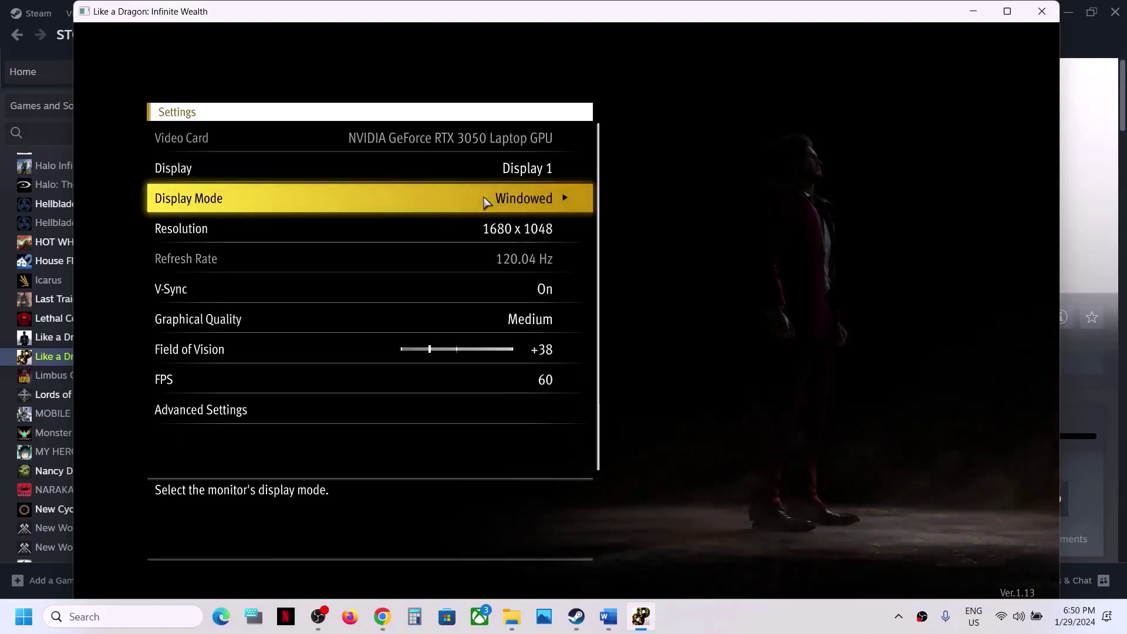
{"action": "left_click", "coordinate": [565, 229]}
{"action": "left_click", "coordinate": [565, 229]}
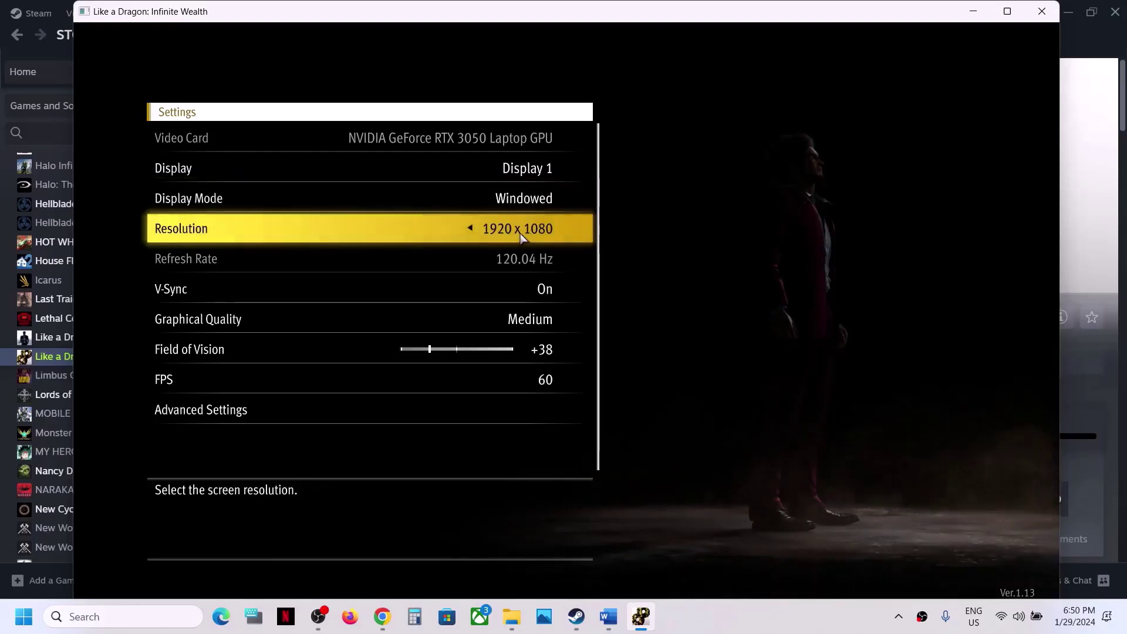
Step: Lower the game's resolution to 1680 x 1050 and turn V-Sync off
{"action": "left_click", "coordinate": [472, 230]}
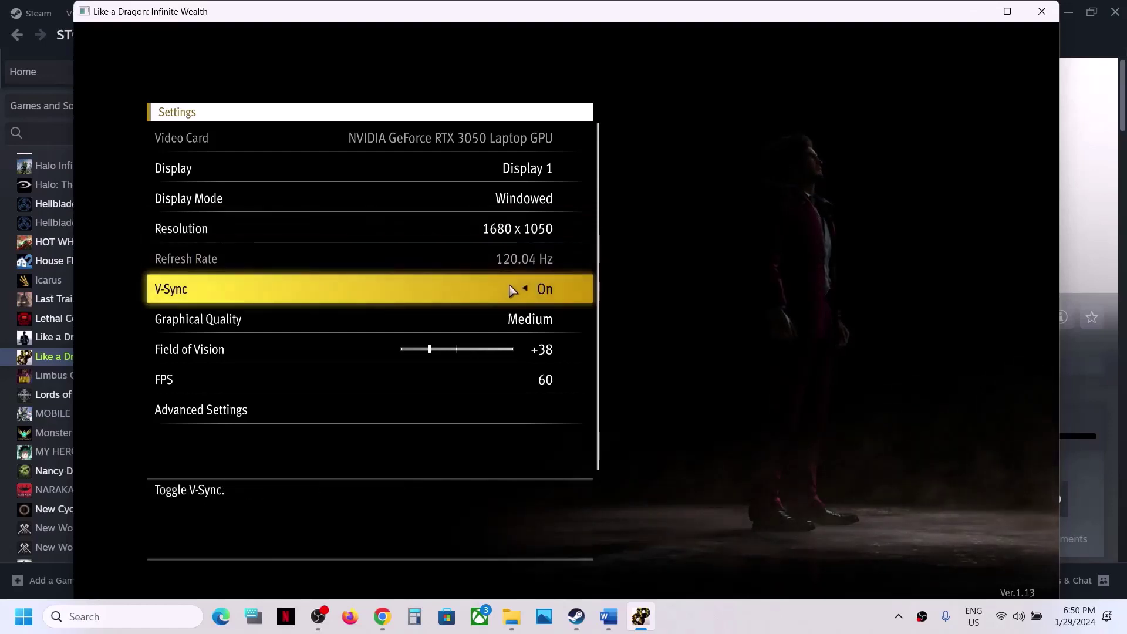
{"action": "left_click", "coordinate": [526, 291]}
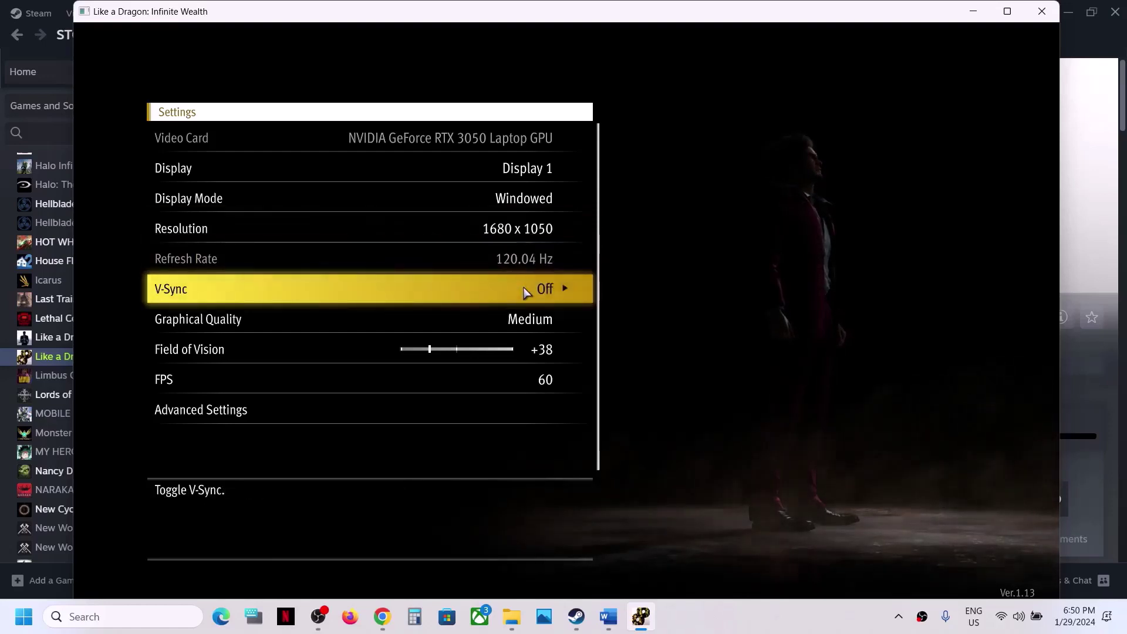
Step: Cycle the Graphical Quality preset through High, Highest and Custom, and return it to Medium
{"action": "left_click", "coordinate": [563, 319]}
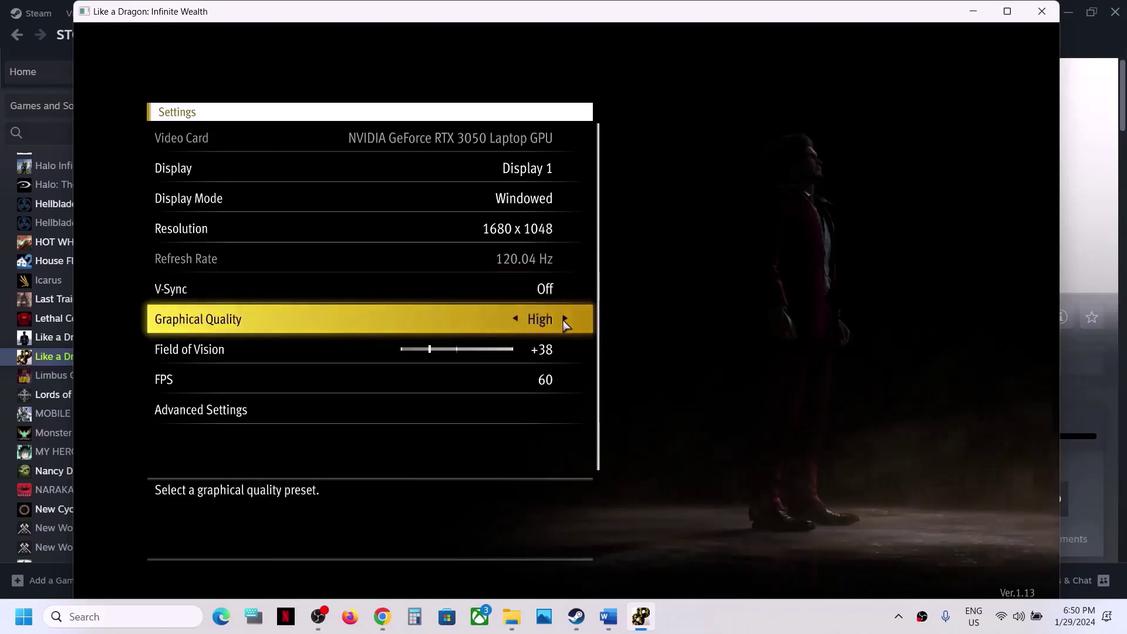
{"action": "left_click", "coordinate": [562, 320]}
{"action": "left_click", "coordinate": [563, 320]}
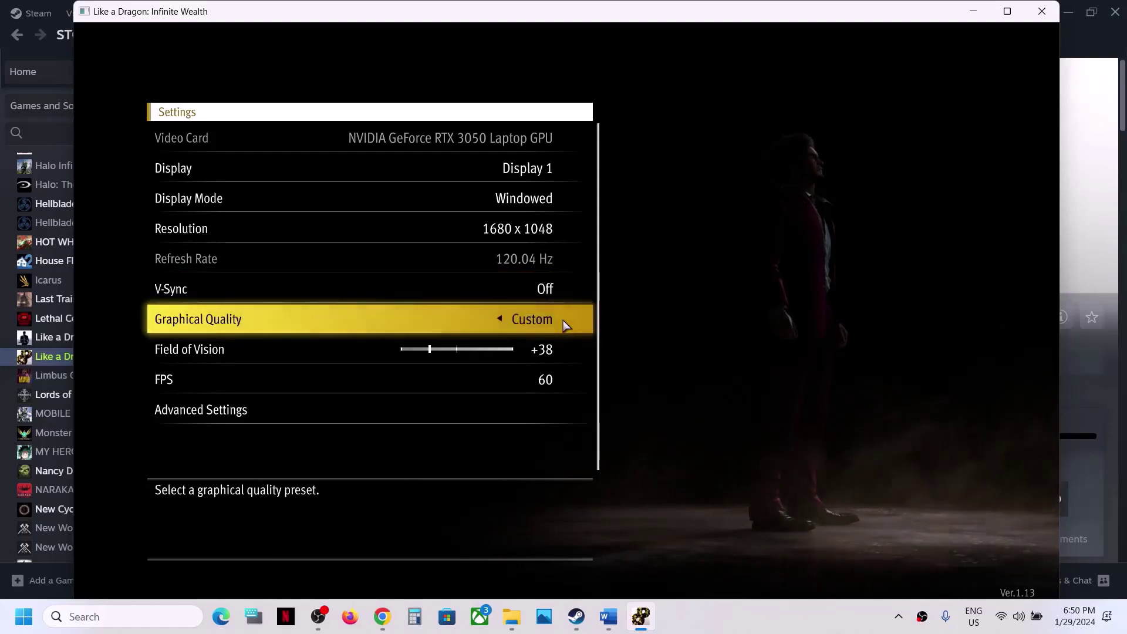
{"action": "left_click", "coordinate": [503, 320]}
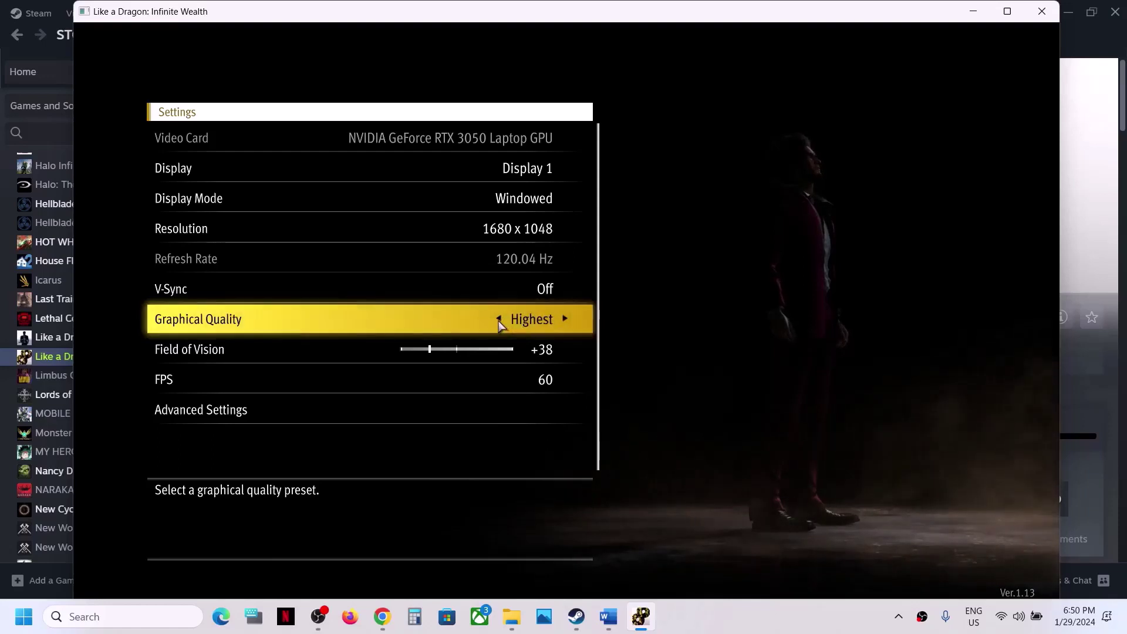
{"action": "left_click", "coordinate": [499, 319]}
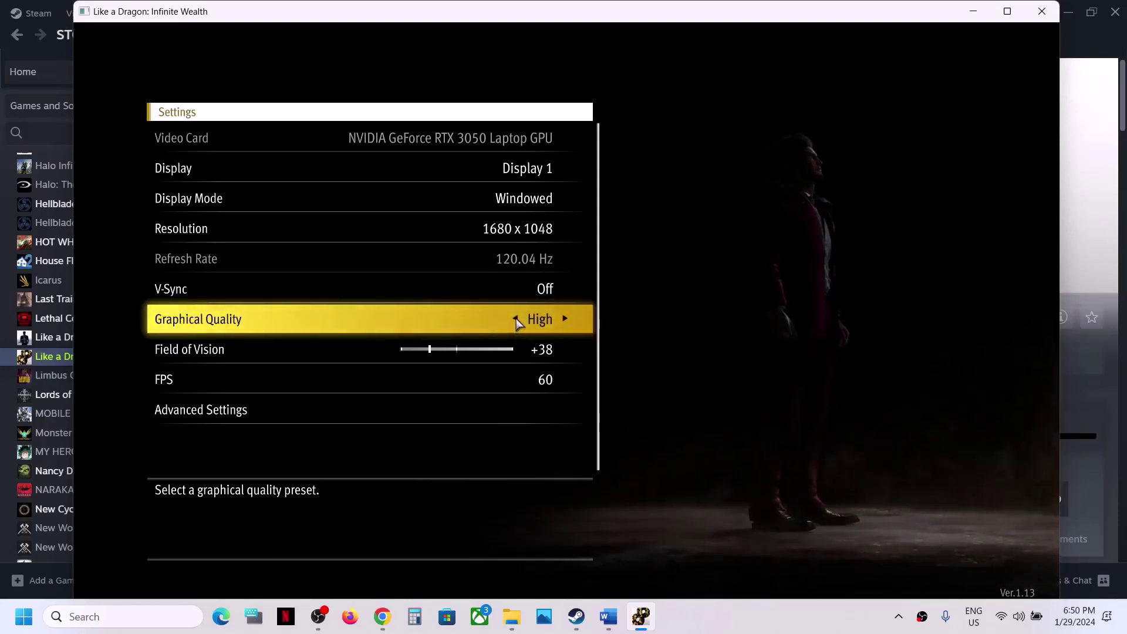
{"action": "left_click", "coordinate": [516, 320]}
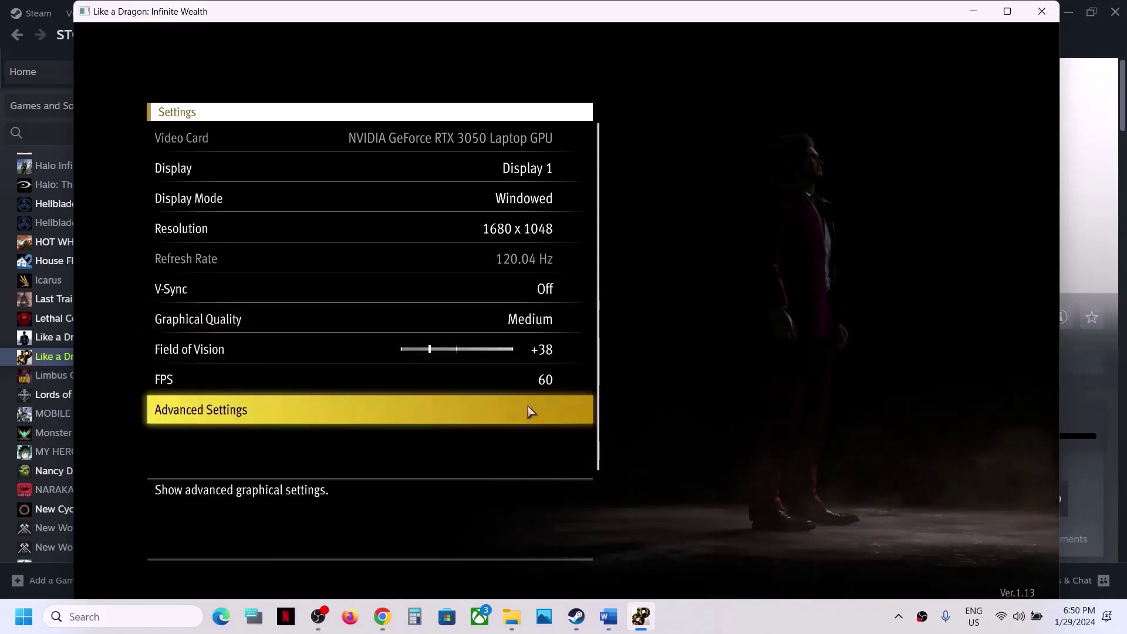
Step: Open the advanced graphics settings and turn Realtime Reflections off
{"action": "left_click", "coordinate": [482, 411]}
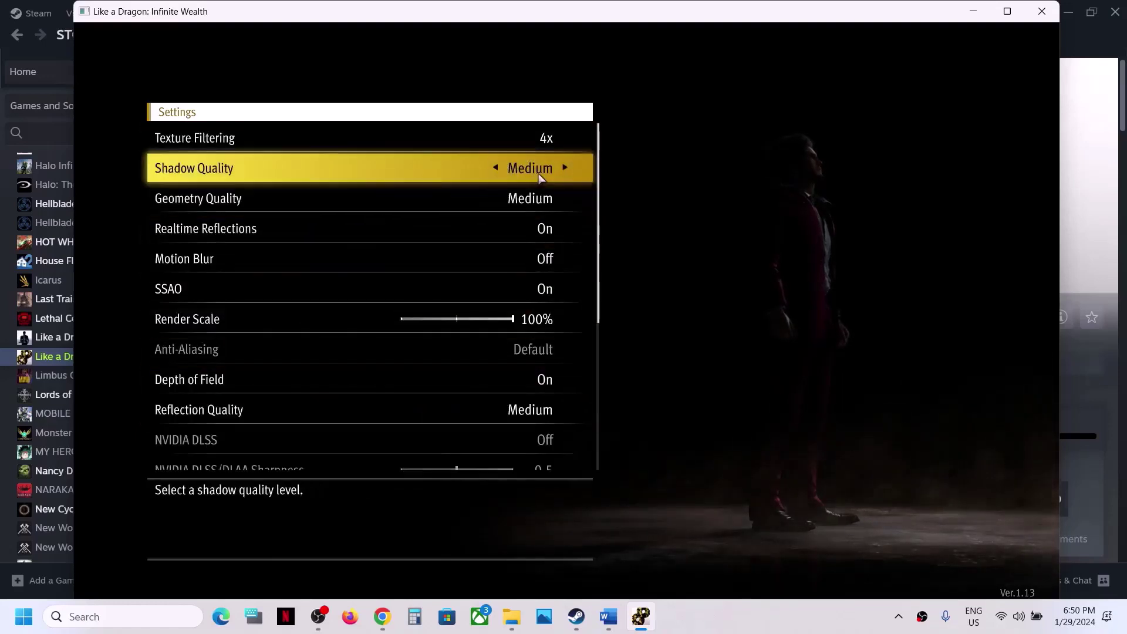
{"action": "left_click", "coordinate": [526, 229]}
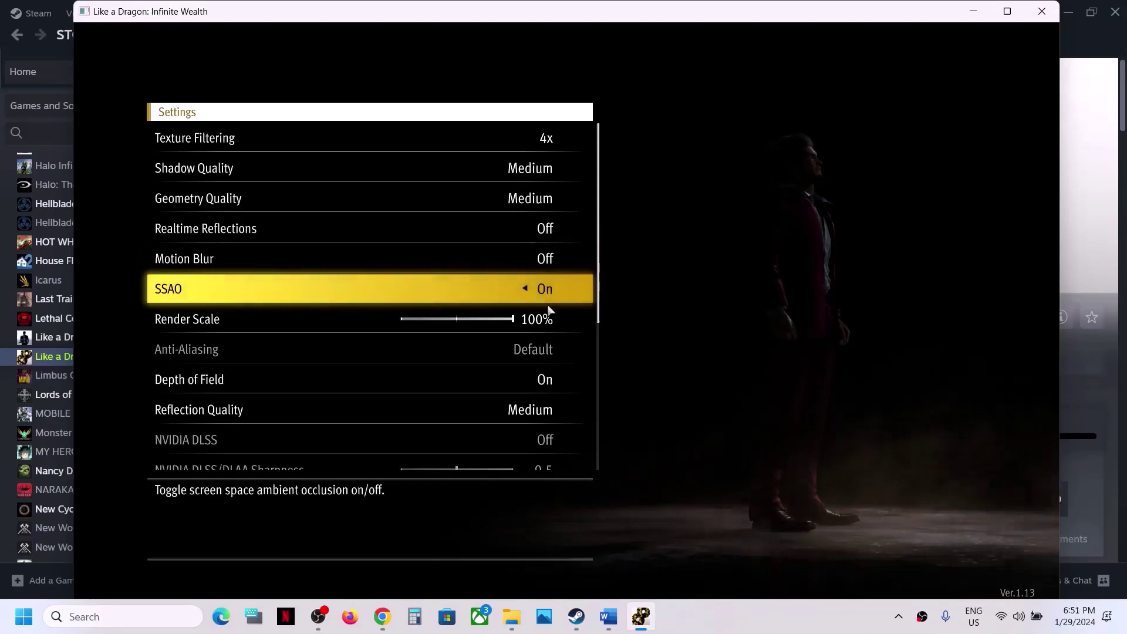
Step: Go through the advanced options to AMD FSR 2, try the Performance mode, and return it to Quality
{"action": "key", "text": "Down"}
{"action": "key", "text": "Down"}
{"action": "key", "text": "Down"}
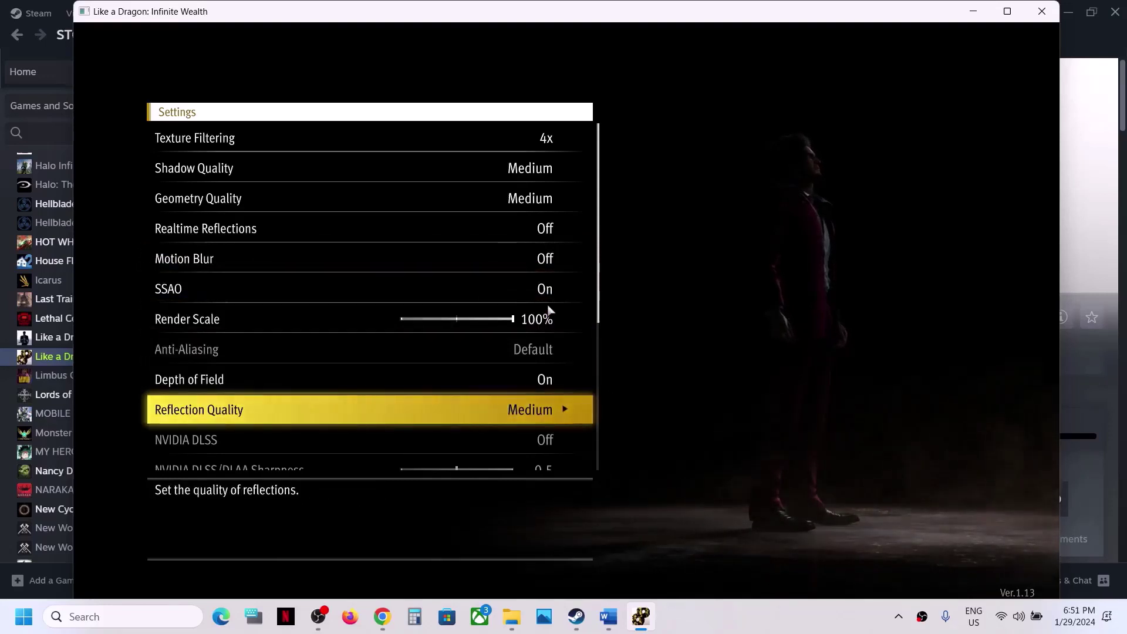
{"action": "key", "text": "Down"}
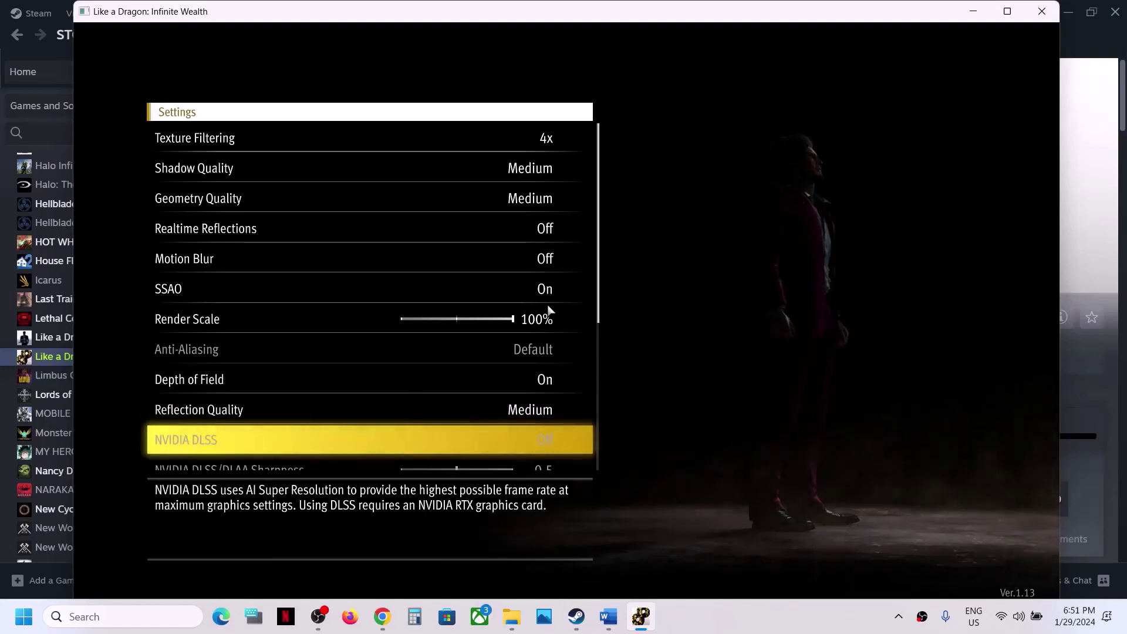
{"action": "key", "text": "Down"}
{"action": "key", "text": "Up"}
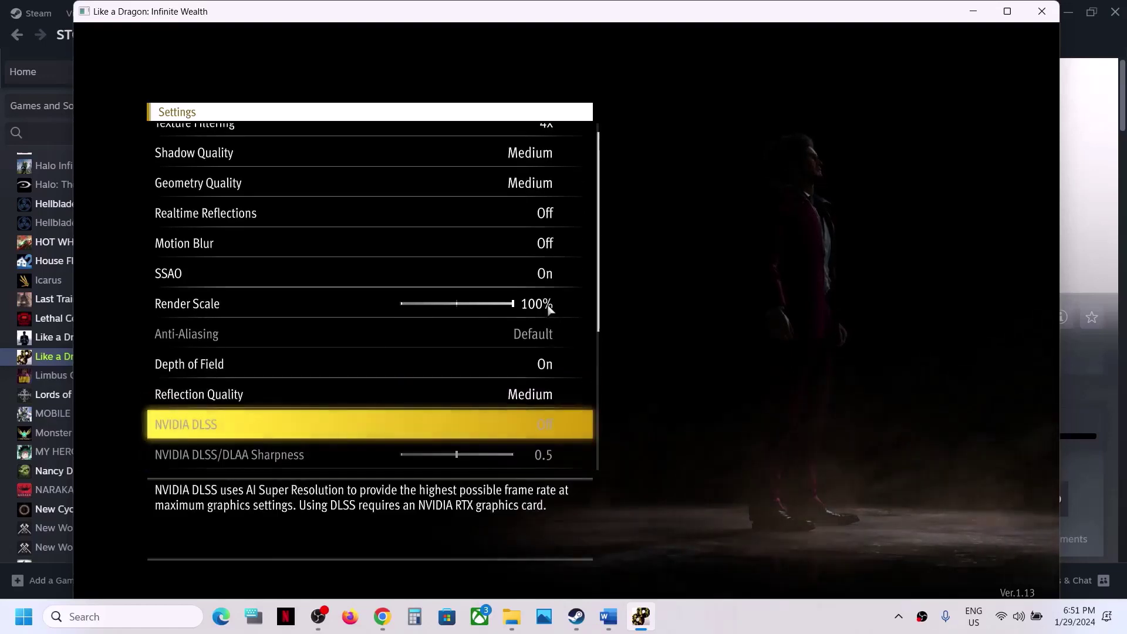
{"action": "key", "text": "Down"}
{"action": "key", "text": "Down"}
{"action": "key", "text": "Down"}
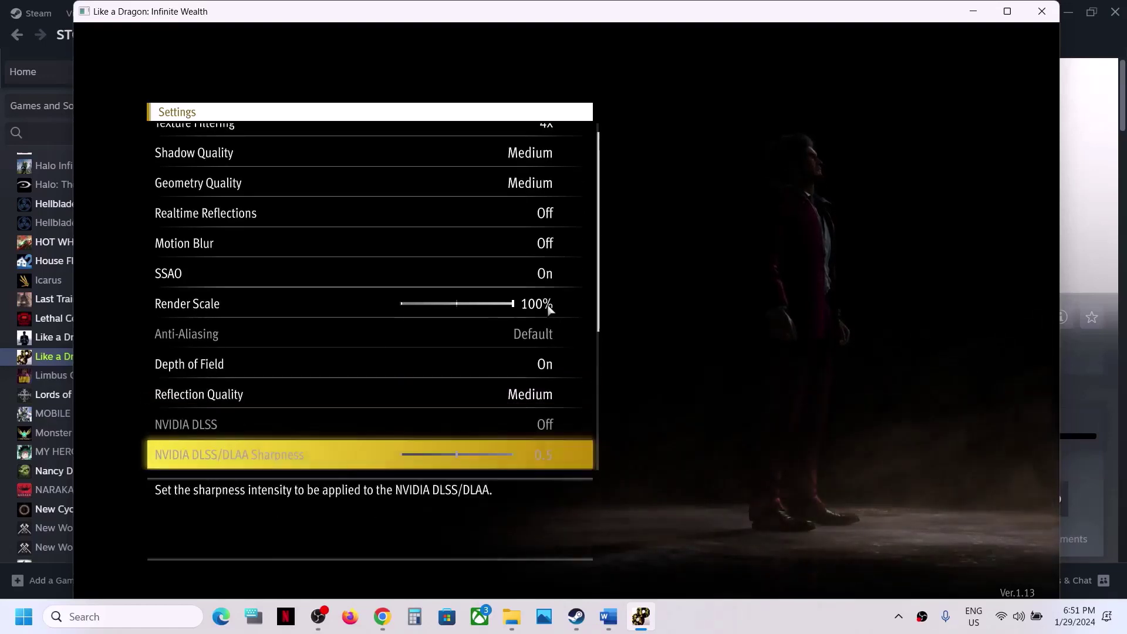
{"action": "key", "text": "Down"}
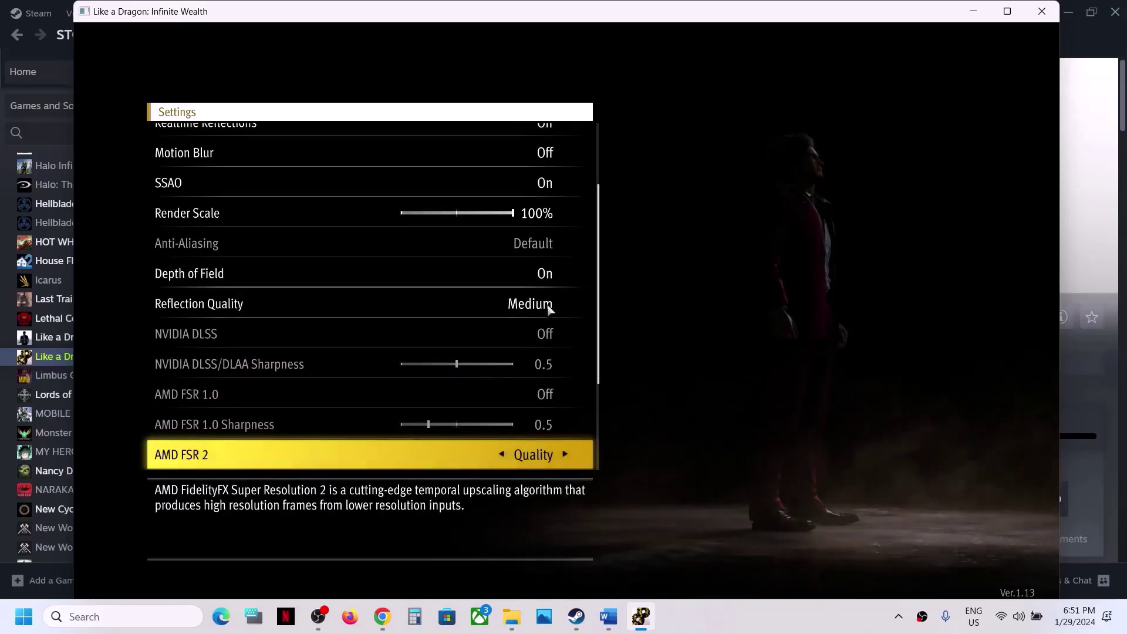
{"action": "key", "text": "Down"}
{"action": "key", "text": "Up"}
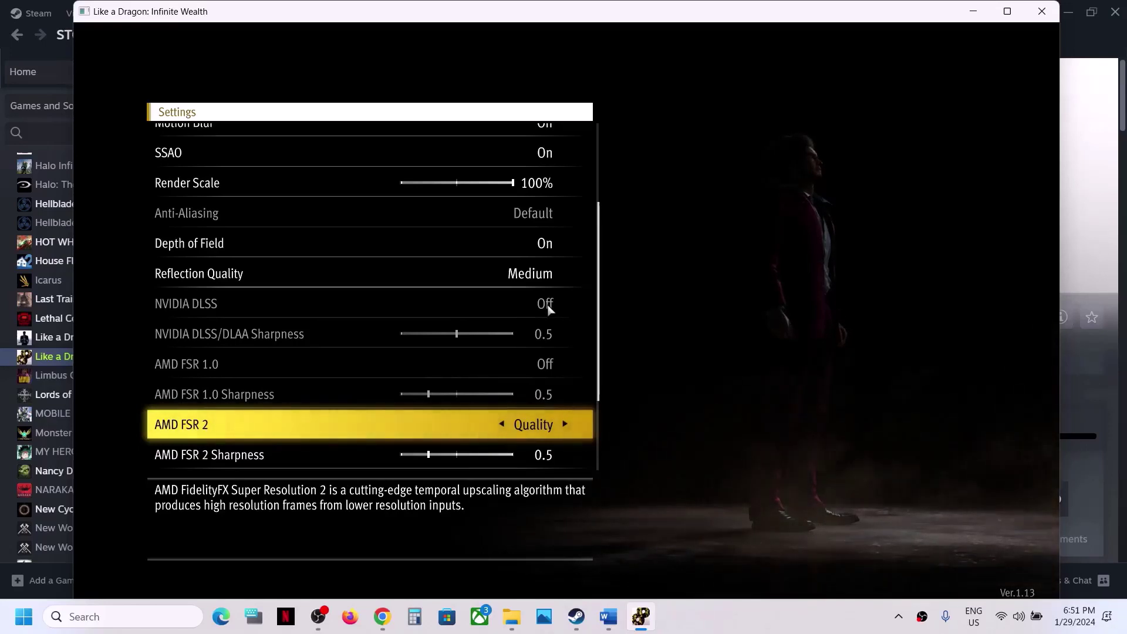
{"action": "key", "text": "Right"}
{"action": "key", "text": "Right"}
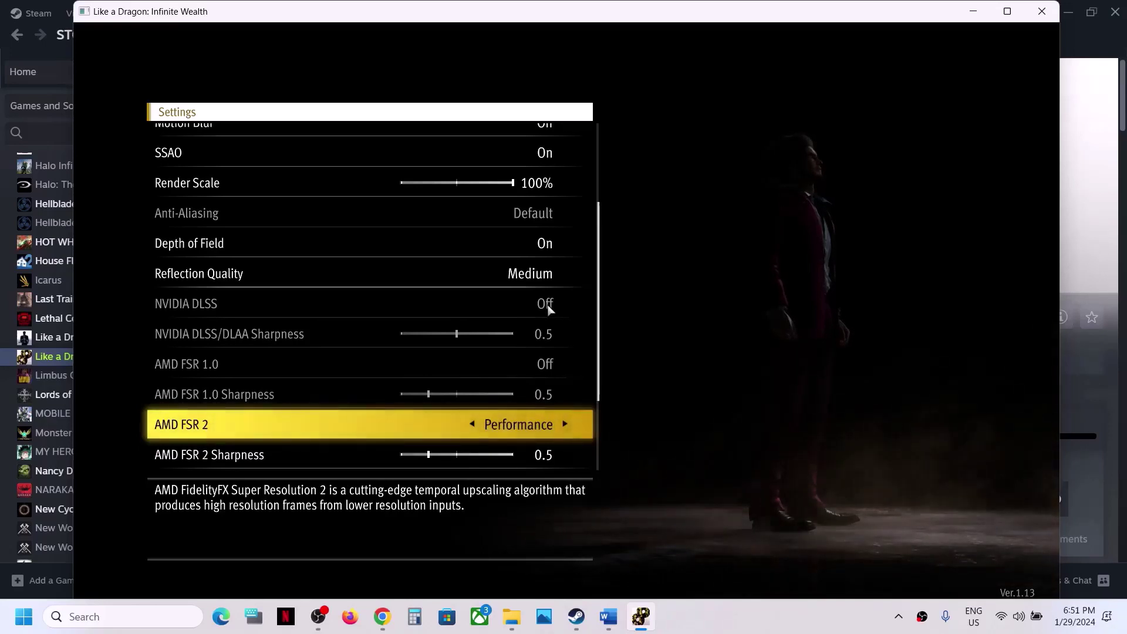
{"action": "key", "text": "Left"}
{"action": "key", "text": "Left"}
Step: Check the AMD FSR 3 options and highlight AMD FSR 3 Frame Generation in the advanced settings
{"action": "key", "text": "Down"}
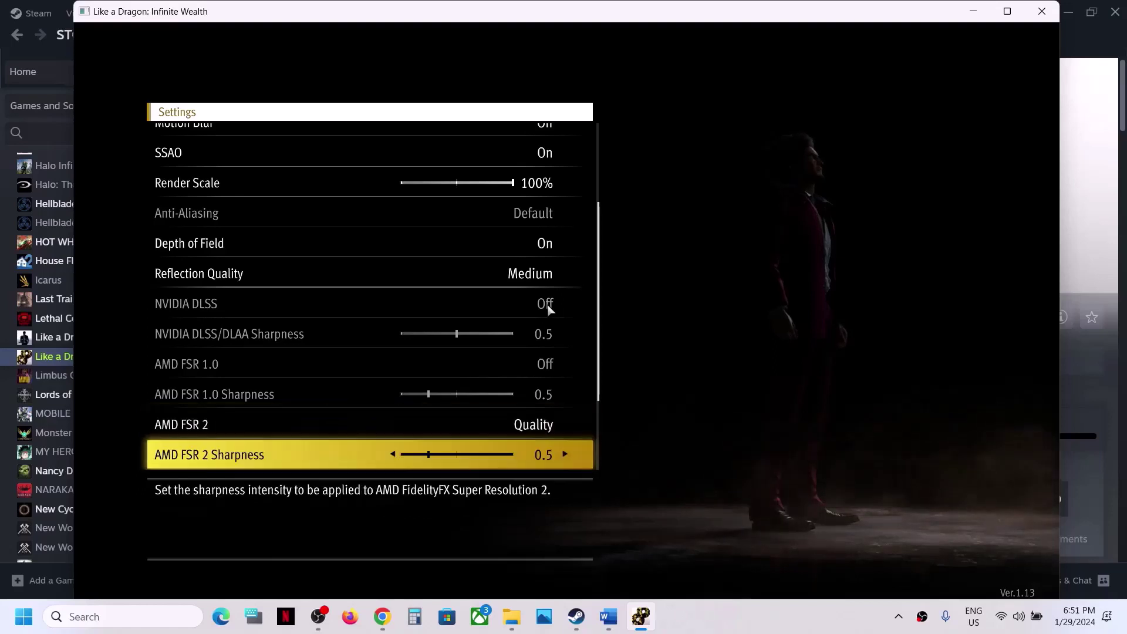
{"action": "key", "text": "Down"}
{"action": "key", "text": "Down"}
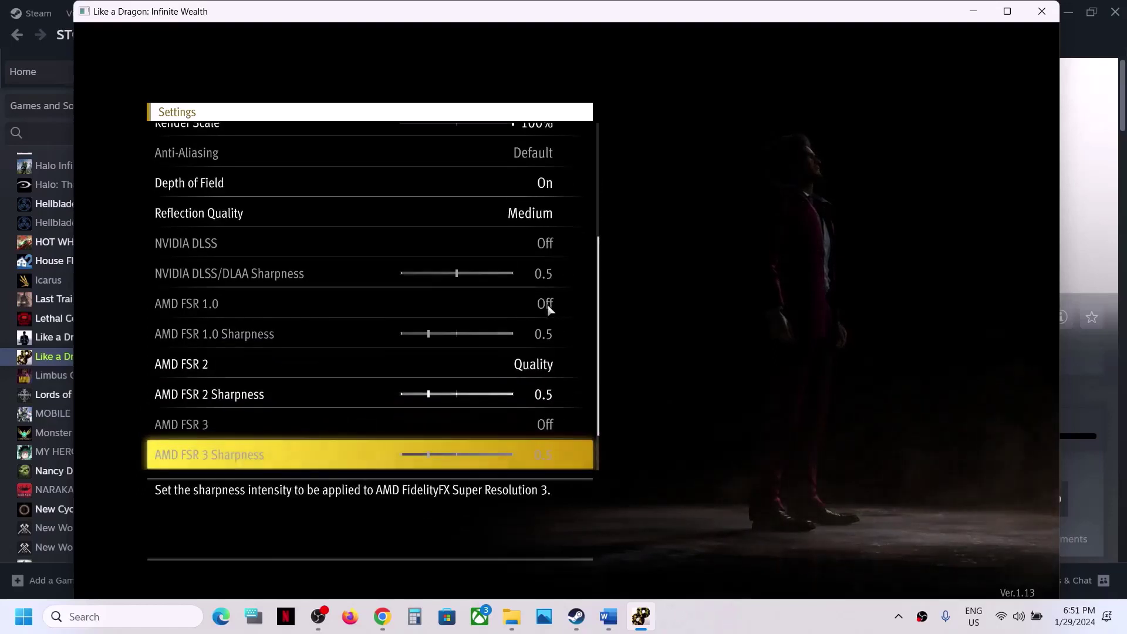
{"action": "key", "text": "Down"}
{"action": "key", "text": "Down"}
{"action": "key", "text": "Up"}
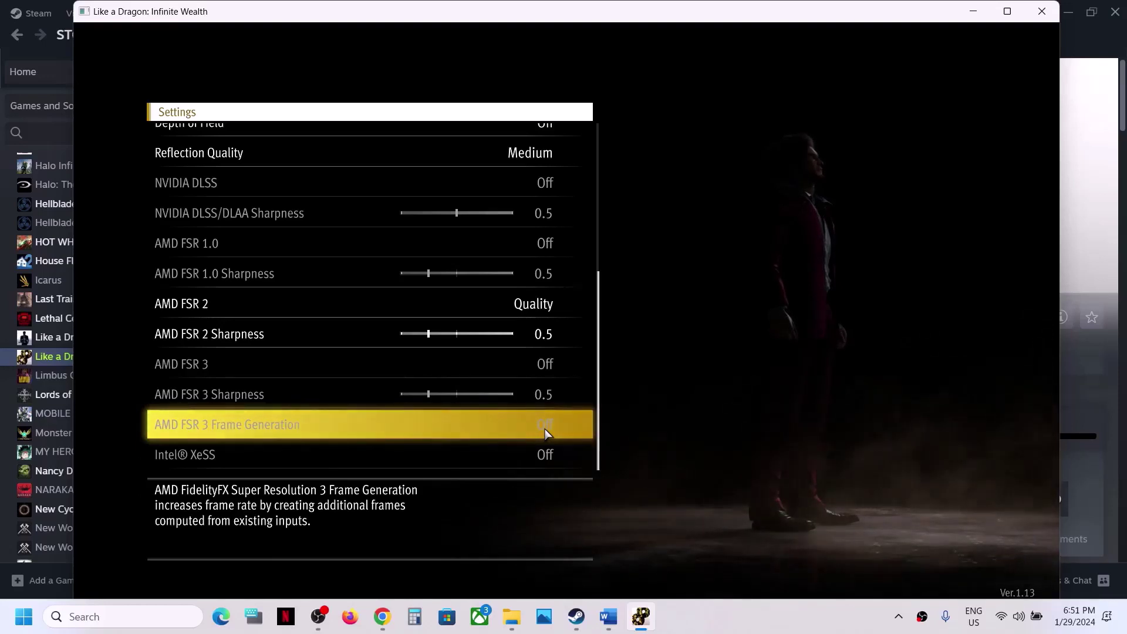
Step: Leave the graphics settings without saving the changes and quit Like a Dragon: Infinite Wealth
{"action": "key", "text": "Escape"}
{"action": "key", "text": "Escape"}
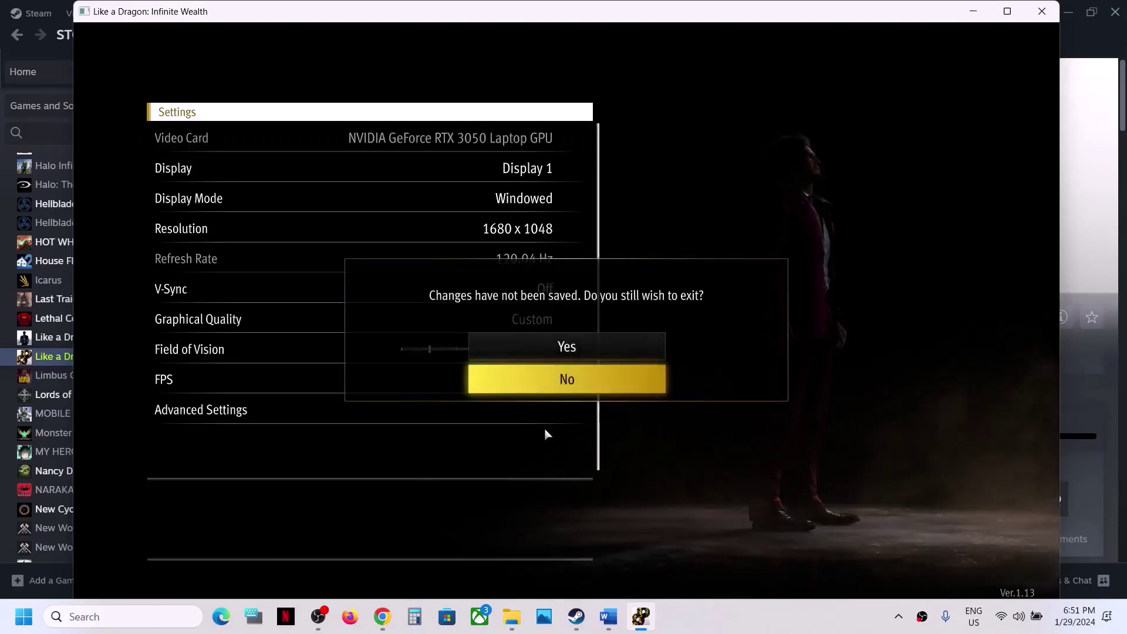
{"action": "left_click", "coordinate": [566, 350]}
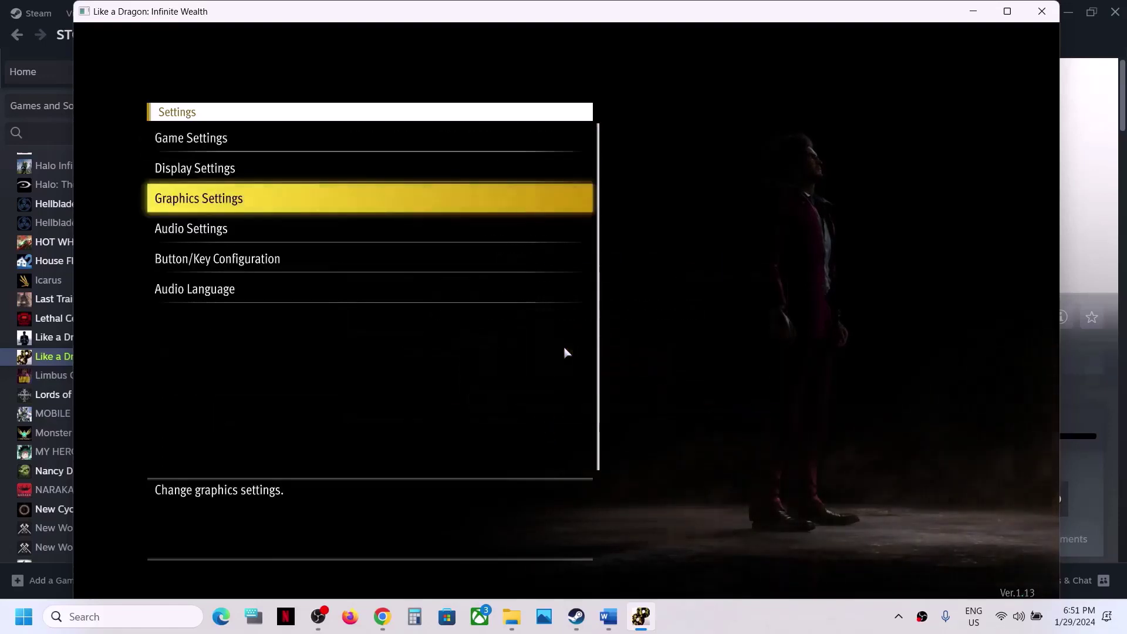
{"action": "key", "text": "Escape"}
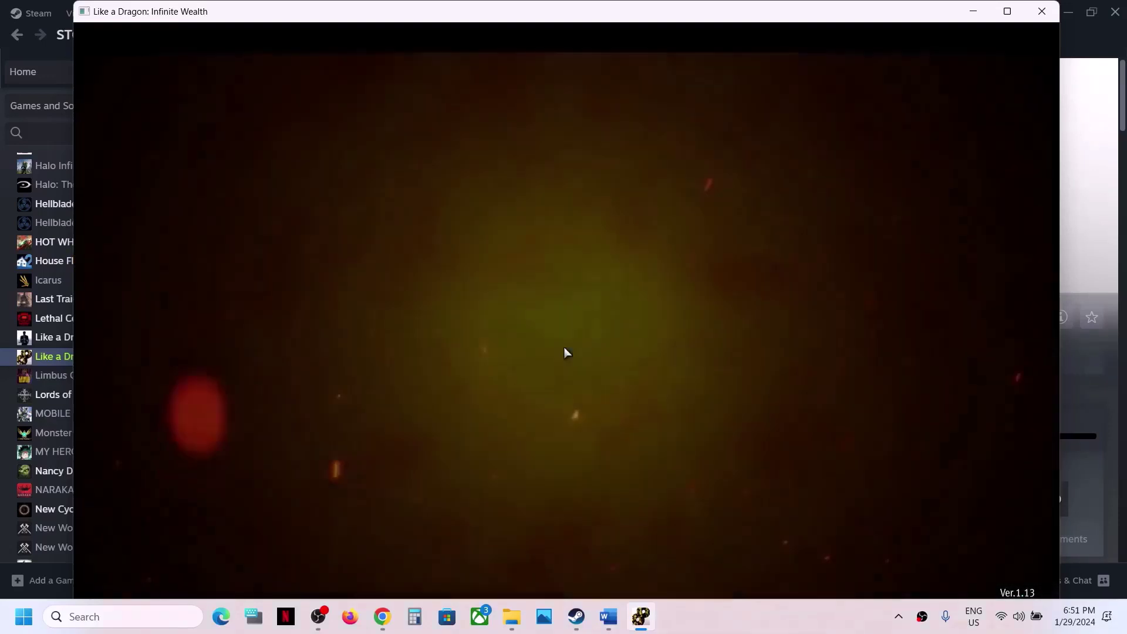
{"action": "key", "text": "Escape"}
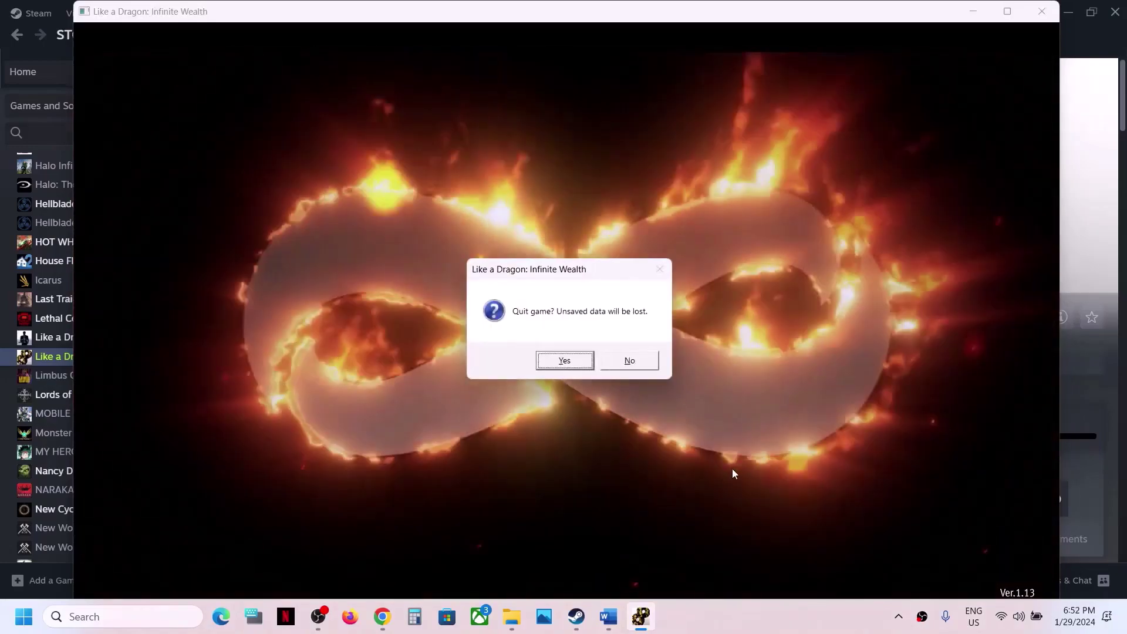
{"action": "left_click", "coordinate": [569, 364]}
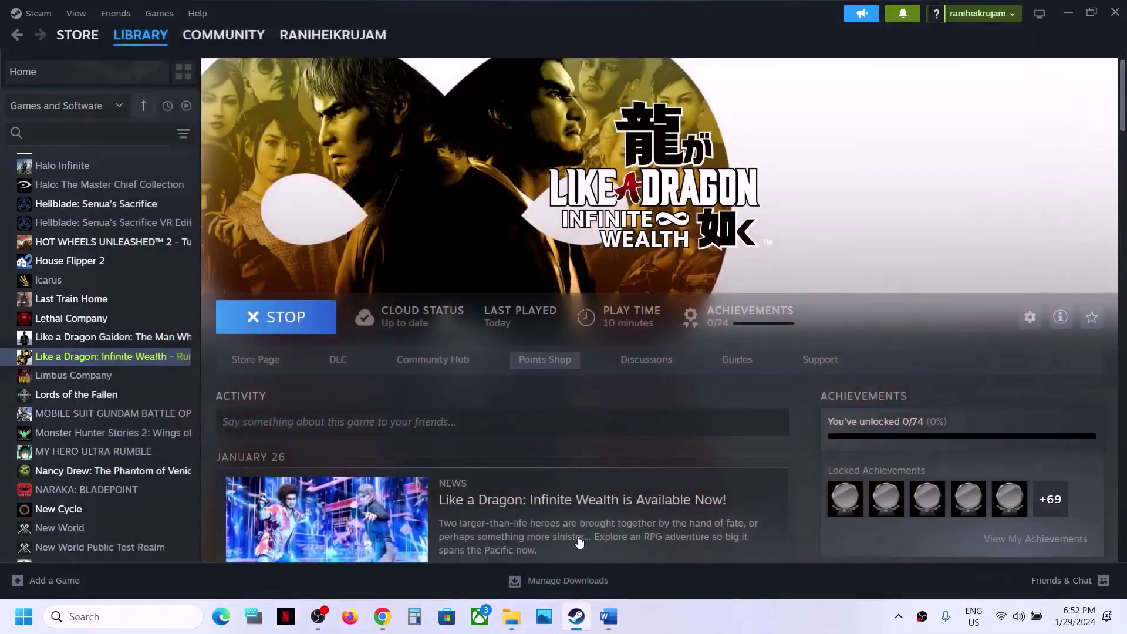
Step: Switch to the Word notes, go to Step 12, and maximize the document window
{"action": "left_click", "coordinate": [617, 629]}
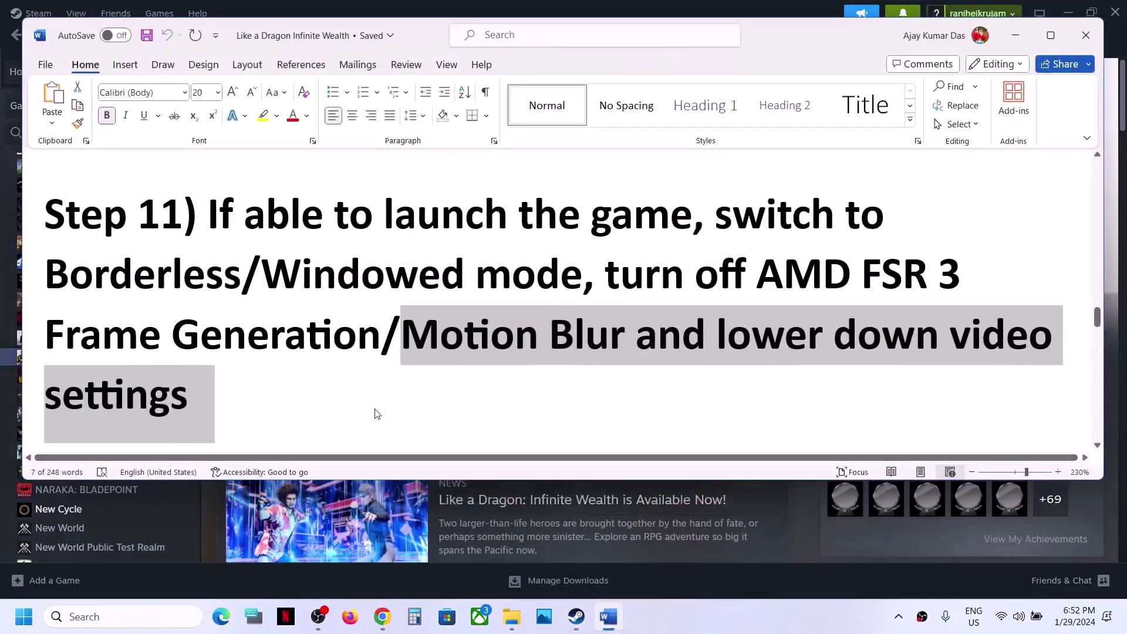
{"action": "scroll", "coordinate": [376, 410], "scroll_direction": "down", "scroll_amount": 2}
{"action": "scroll", "coordinate": [376, 409], "scroll_direction": "down", "scroll_amount": 3}
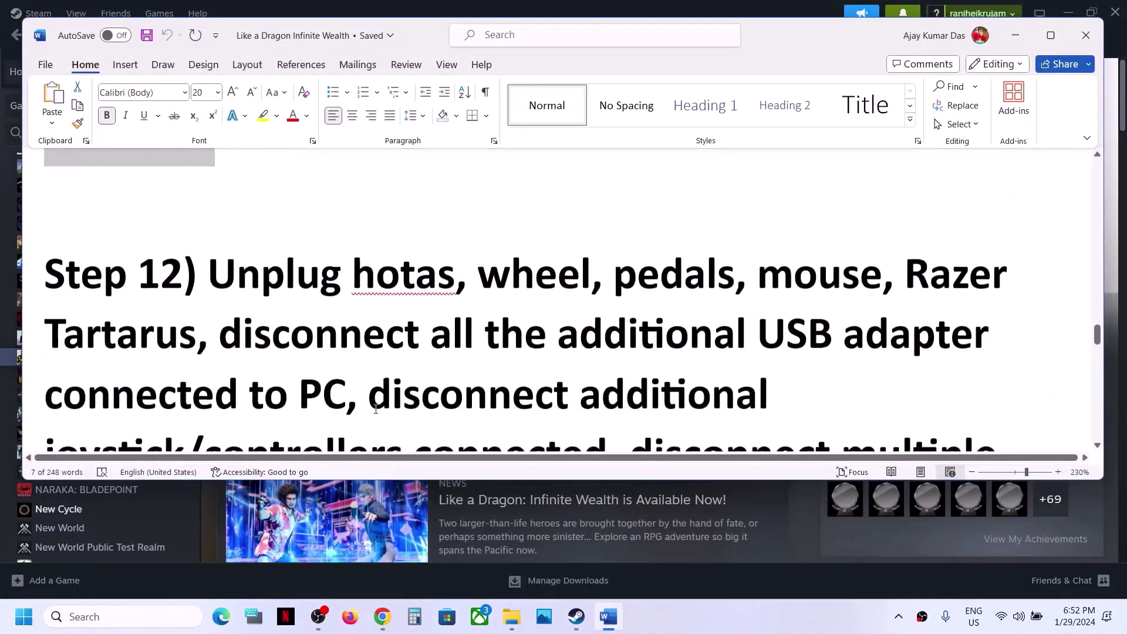
{"action": "left_click", "coordinate": [1039, 36]}
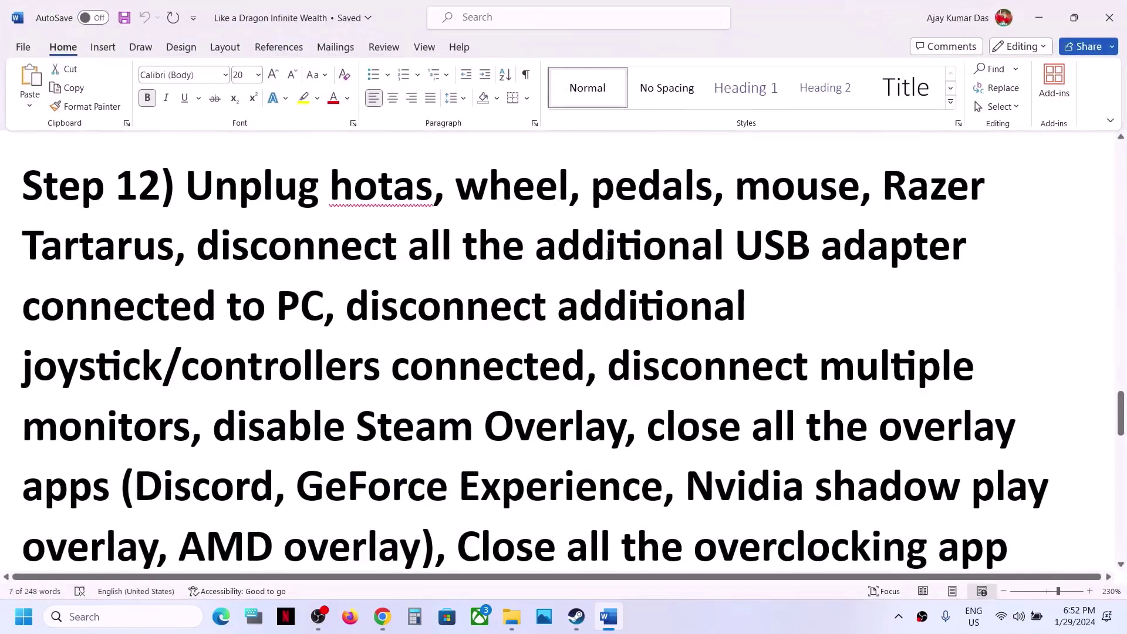
Step: Highlight Step 12's advice on unplugging USB devices, extra controllers and multiple monitors, and on disabling Steam Overlay
{"action": "left_click_drag", "start_coordinate": [191, 189], "coordinate": [327, 321]}
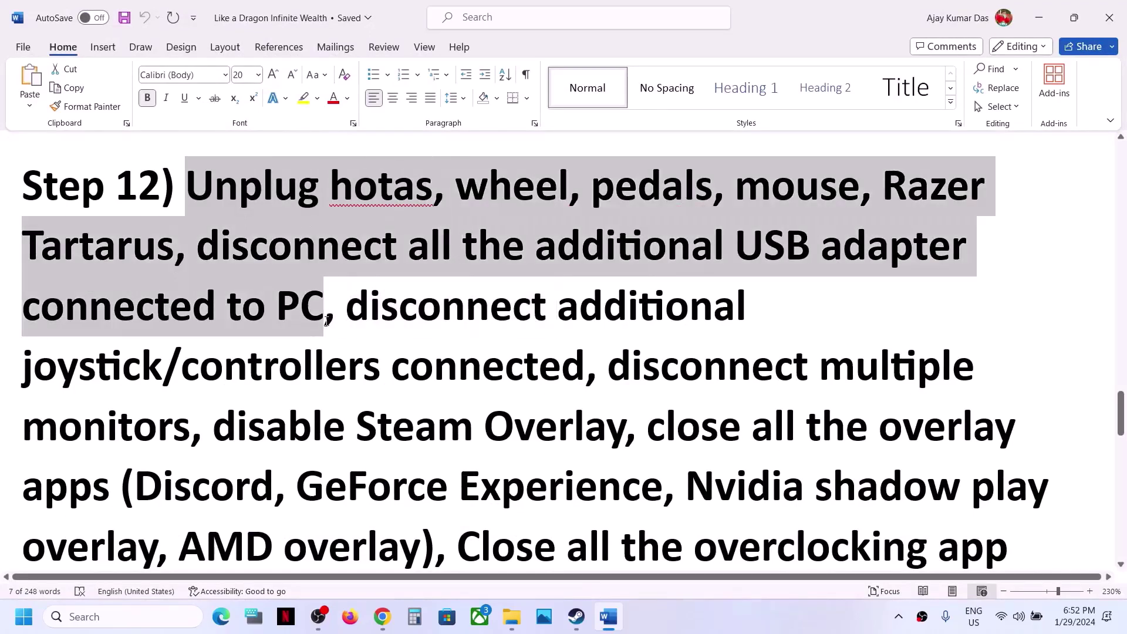
{"action": "left_click", "coordinate": [366, 311]}
{"action": "left_click_drag", "start_coordinate": [337, 306], "coordinate": [491, 364]}
{"action": "scroll", "coordinate": [529, 294], "scroll_direction": "down", "scroll_amount": 3}
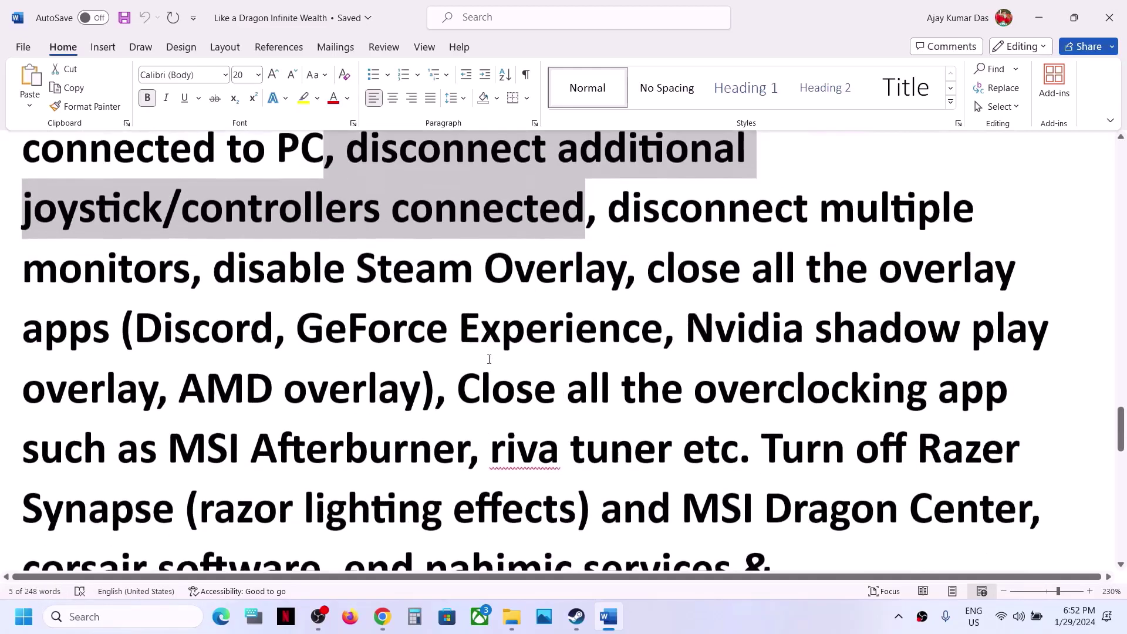
{"action": "left_click_drag", "start_coordinate": [612, 204], "coordinate": [144, 265]}
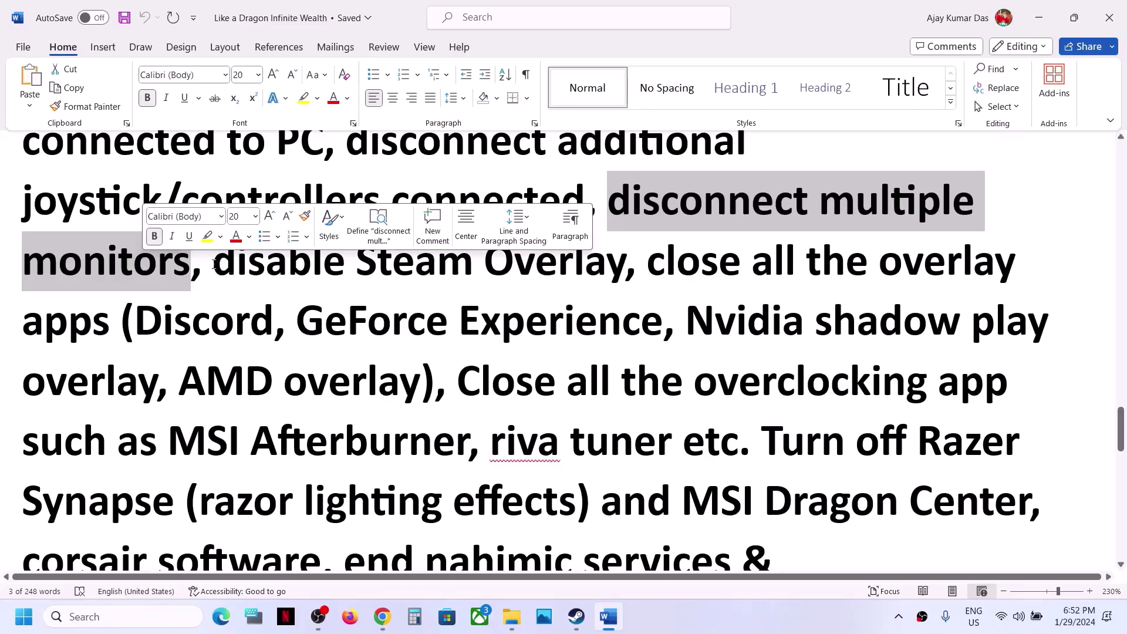
{"action": "left_click_drag", "start_coordinate": [214, 264], "coordinate": [625, 264]}
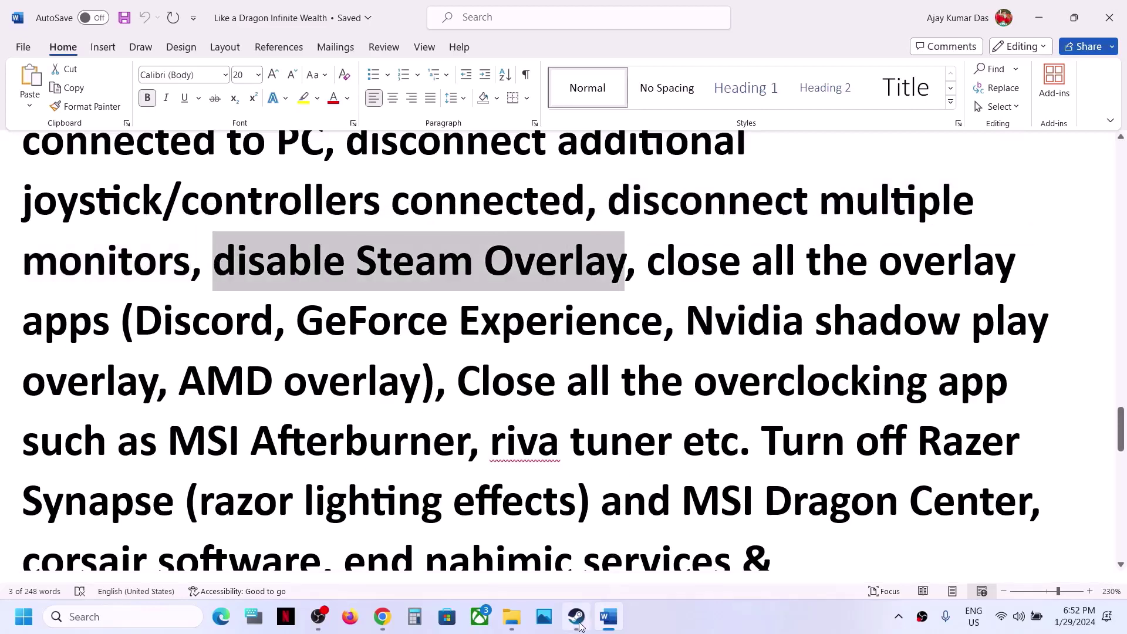
Step: Switch to Steam and disable the in-game Steam Overlay in the properties of Like a Dragon: Infinite Wealth
{"action": "left_click", "coordinate": [578, 626]}
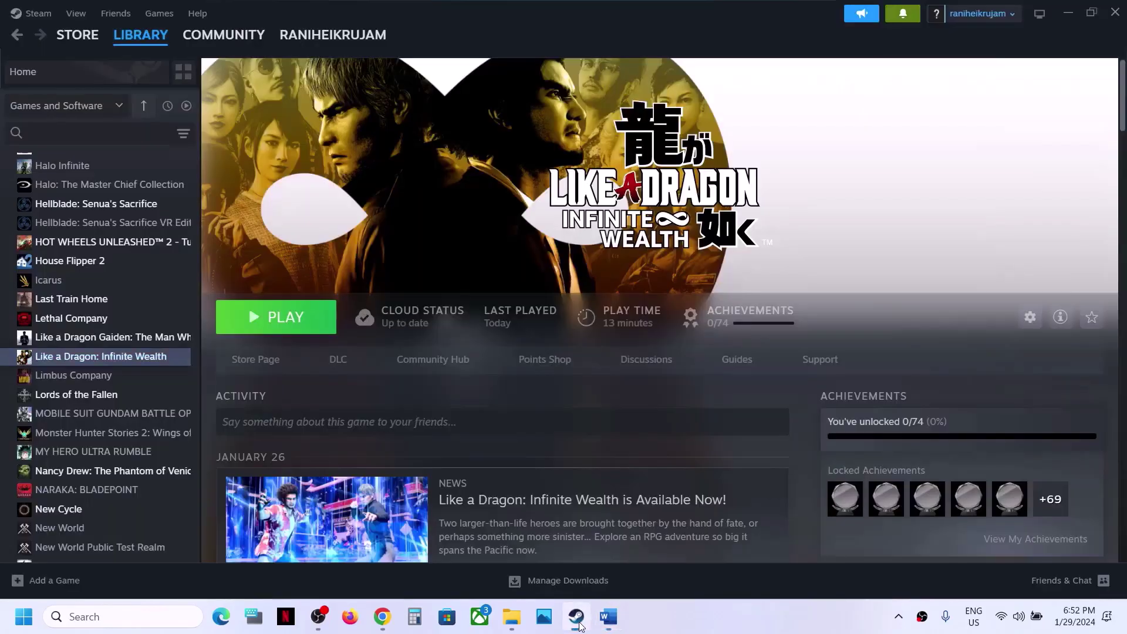
{"action": "right_click", "coordinate": [152, 357]}
{"action": "left_click", "coordinate": [189, 465]}
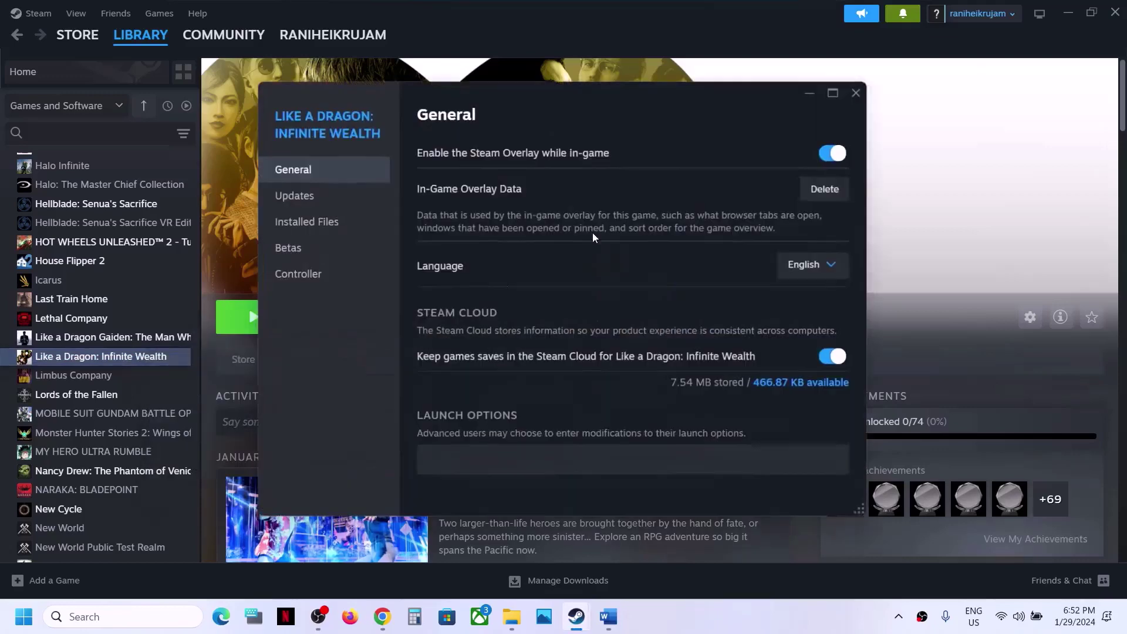
{"action": "left_click", "coordinate": [835, 154]}
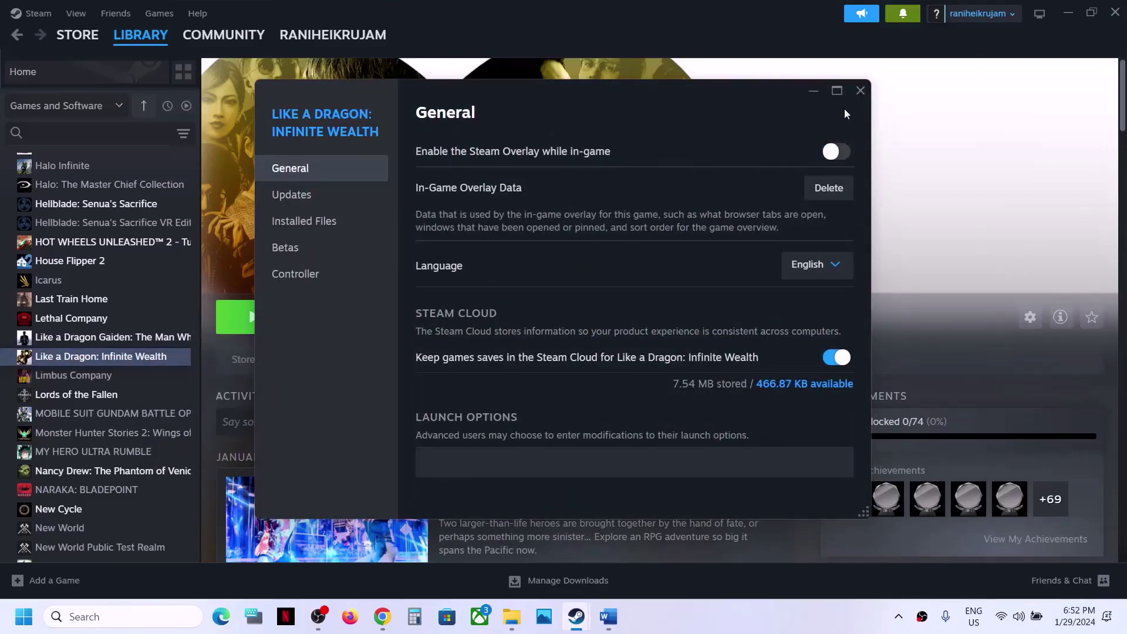
{"action": "left_click", "coordinate": [860, 91]}
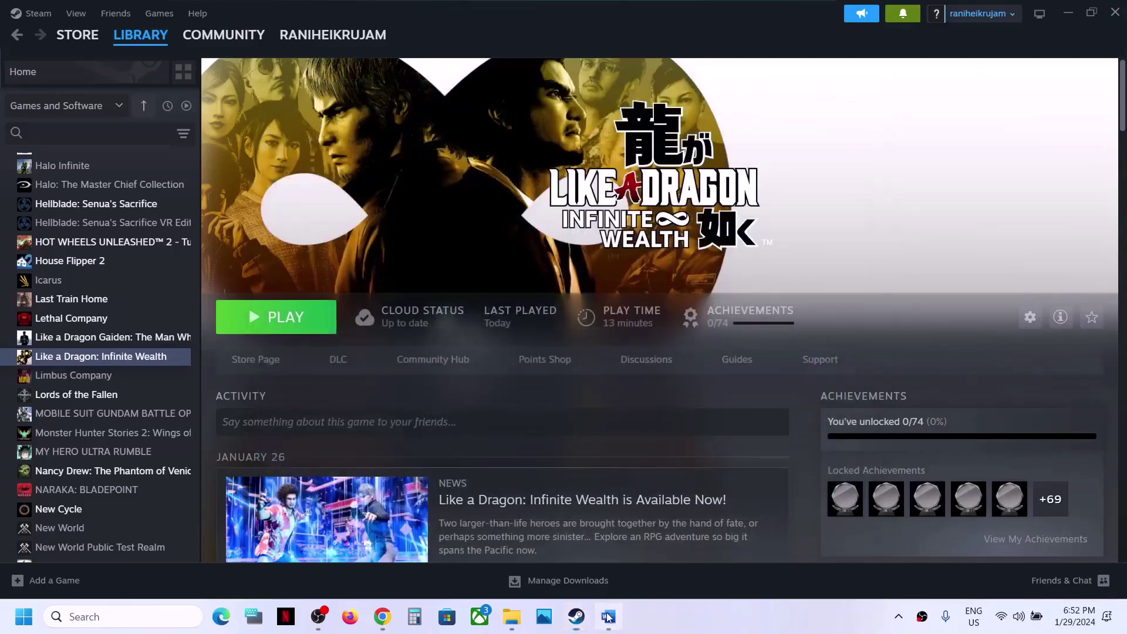
Step: Switch to the Word notes and highlight the advice on closing overlay apps such as Discord and GeForce Experience, and on closing overclocking apps
{"action": "left_click", "coordinate": [608, 616]}
{"action": "left_click_drag", "start_coordinate": [648, 254], "coordinate": [569, 300]}
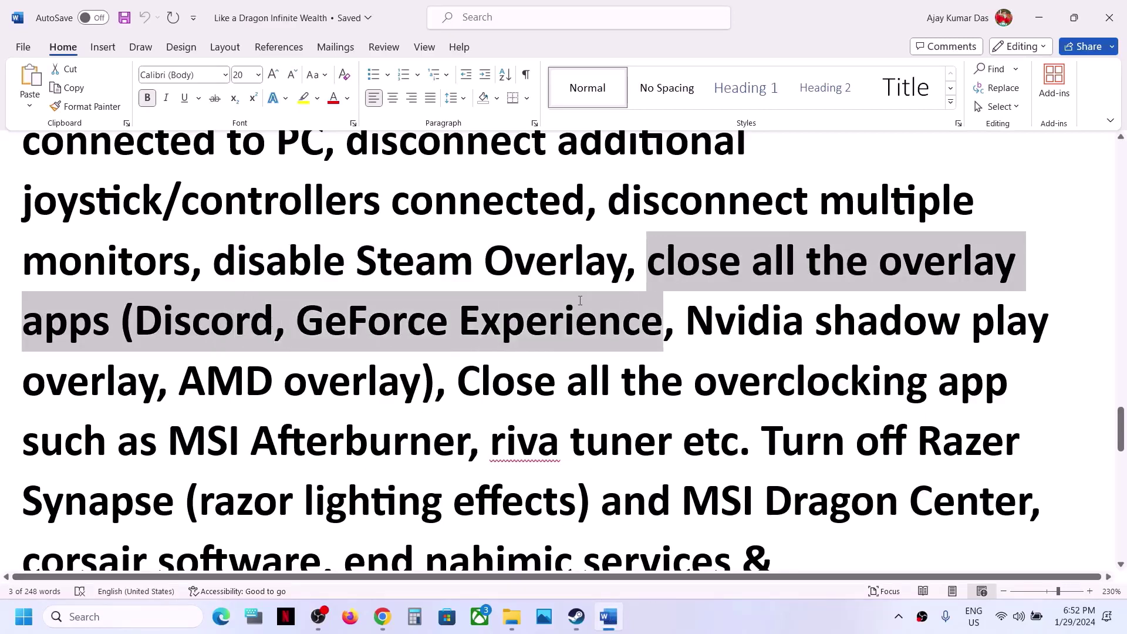
{"action": "left_click_drag", "start_coordinate": [580, 300], "coordinate": [580, 300]}
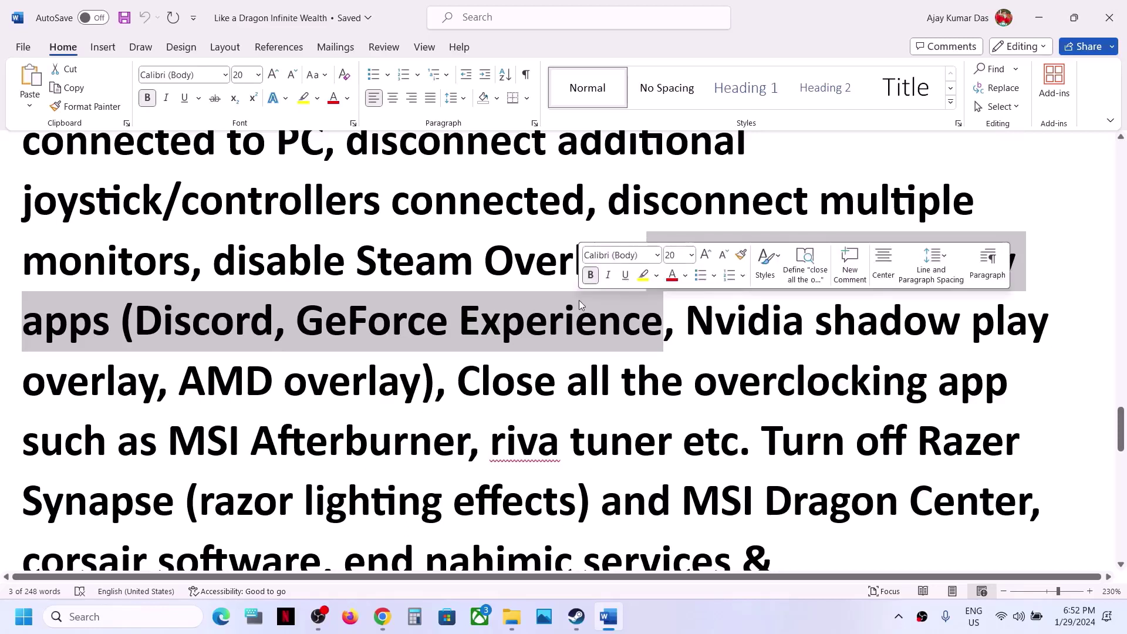
{"action": "left_click", "coordinate": [502, 331]}
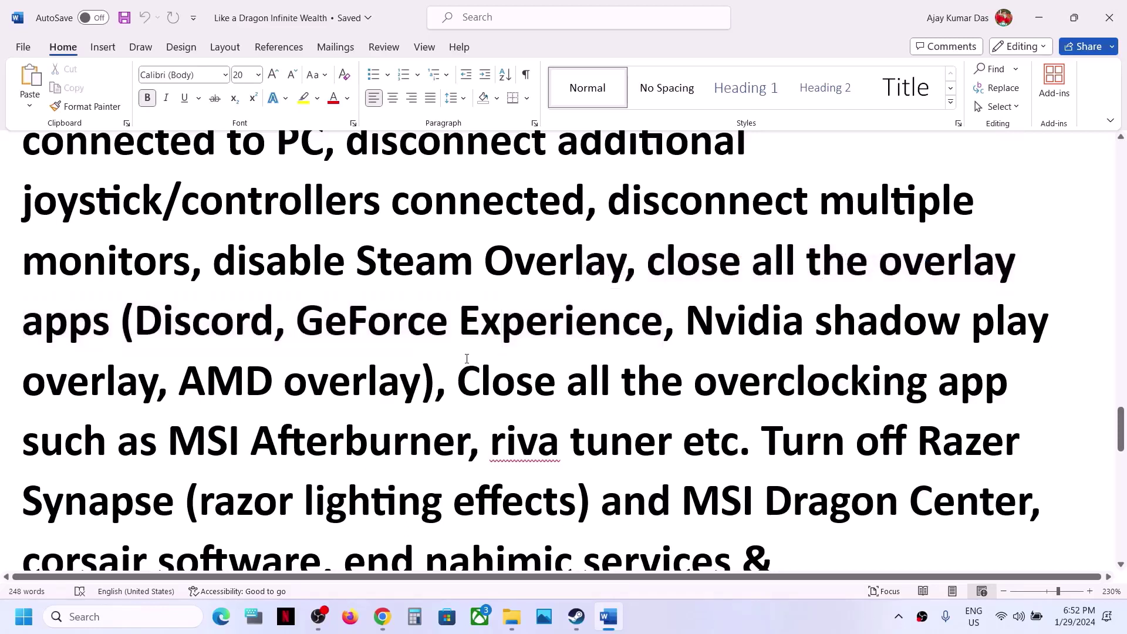
{"action": "left_click_drag", "start_coordinate": [460, 379], "coordinate": [983, 383]}
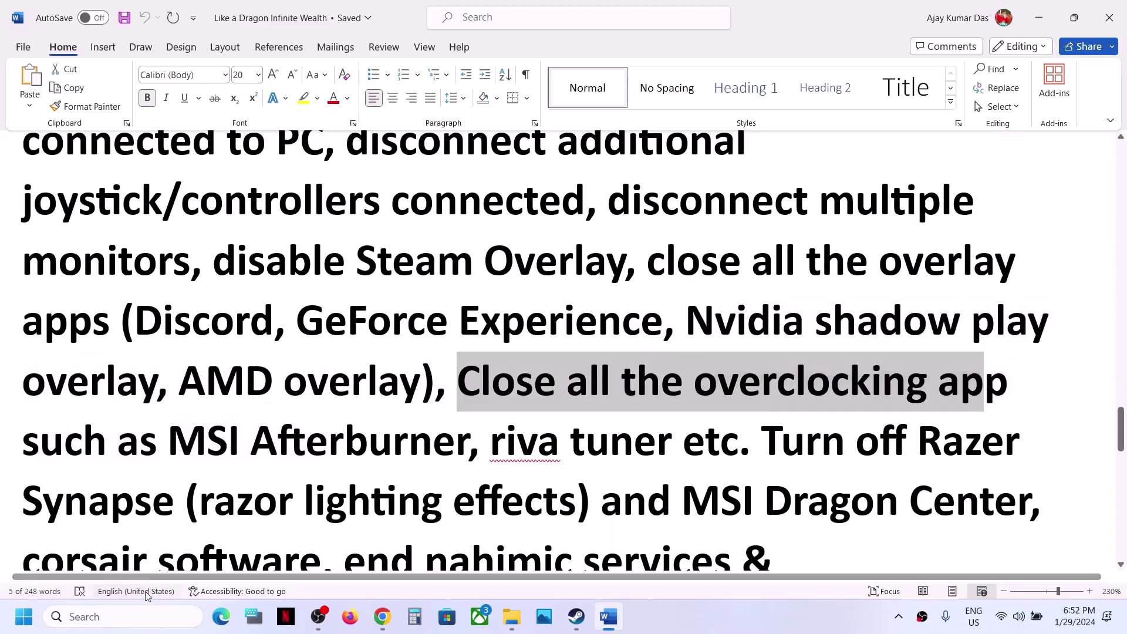
Step: Search Windows for "msi" to find the MSI Afterburner app
{"action": "left_click", "coordinate": [123, 613]}
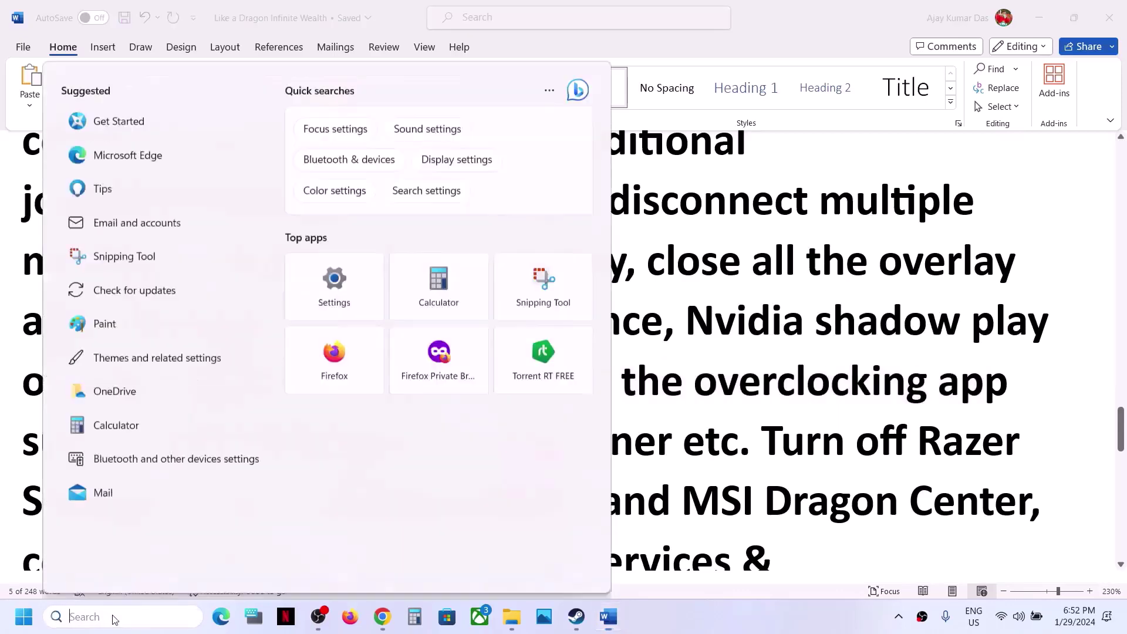
{"action": "type", "text": "msi"}
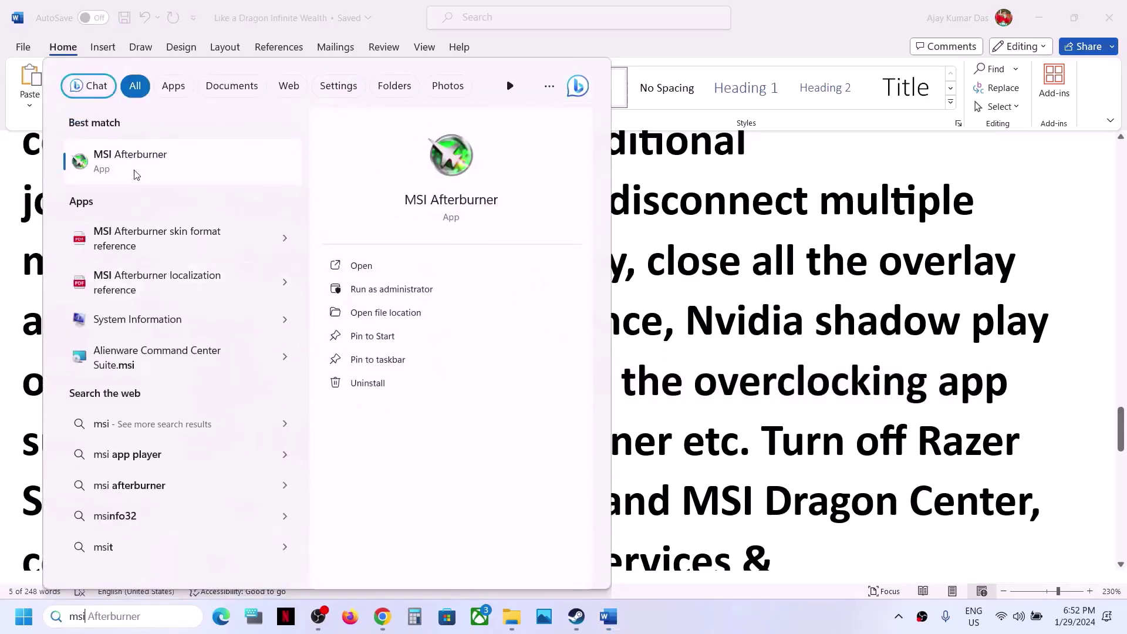